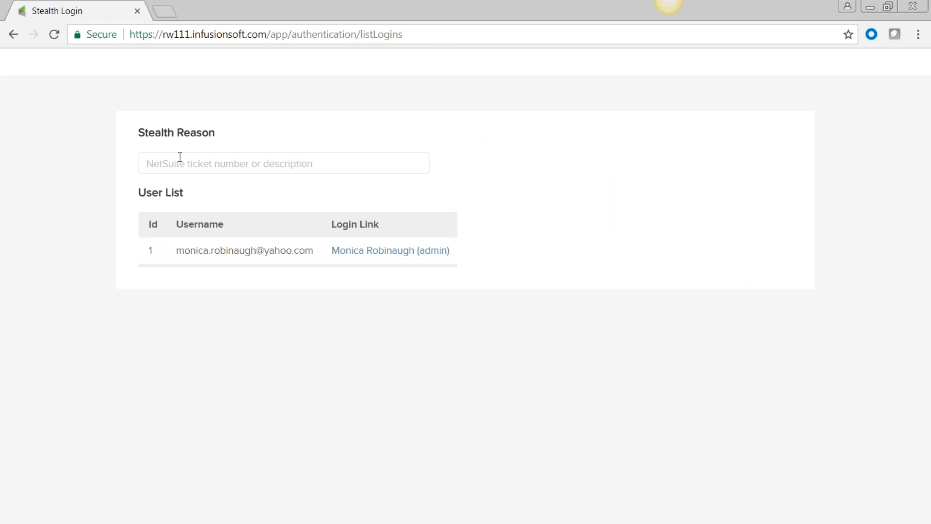
Log in as the account's admin user with Training as the stealth reason
{"action": "left_click", "coordinate": [174, 183]}
{"action": "left_click", "coordinate": [370, 252]}
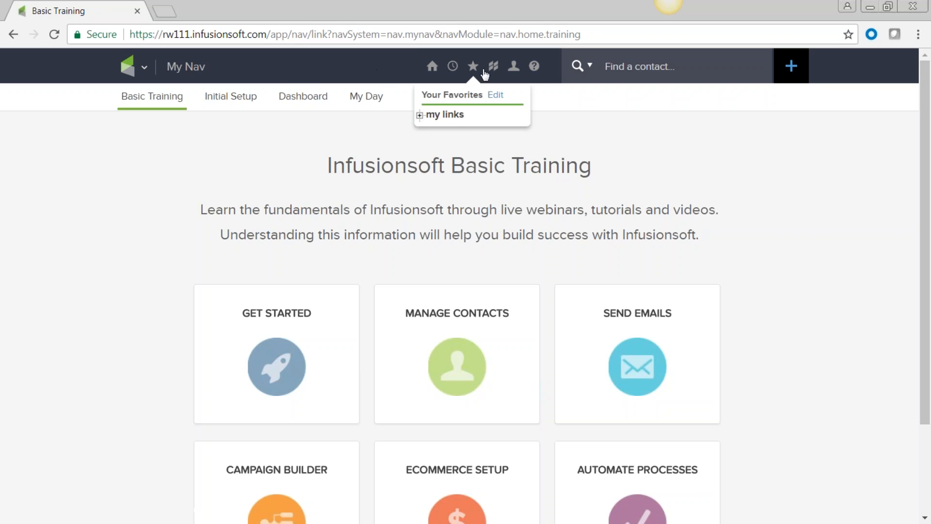
Open the Help Center from the ? help menu in a new tab
{"action": "mouse_move", "coordinate": [536, 68]}
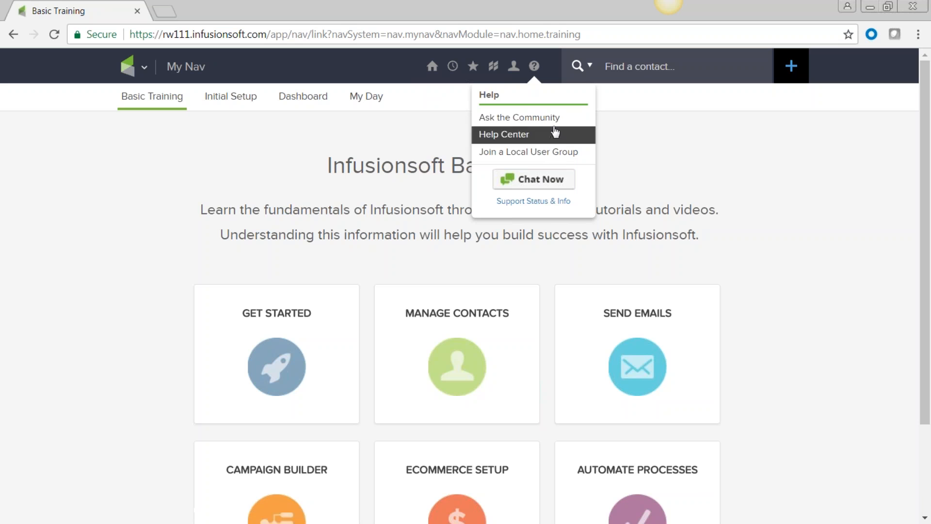
{"action": "left_click", "coordinate": [519, 117]}
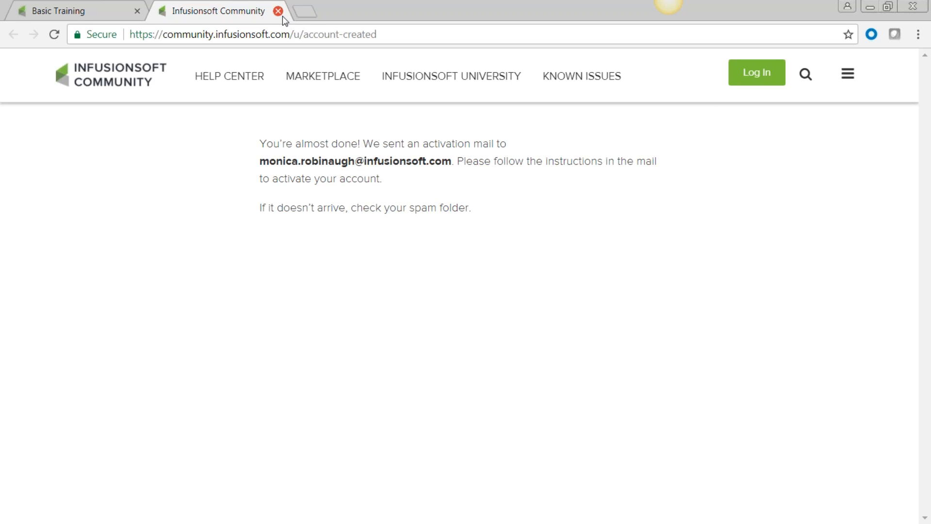
Go to the Infusionsoft Help Center and open the Contact Management user guides
{"action": "left_click", "coordinate": [229, 78]}
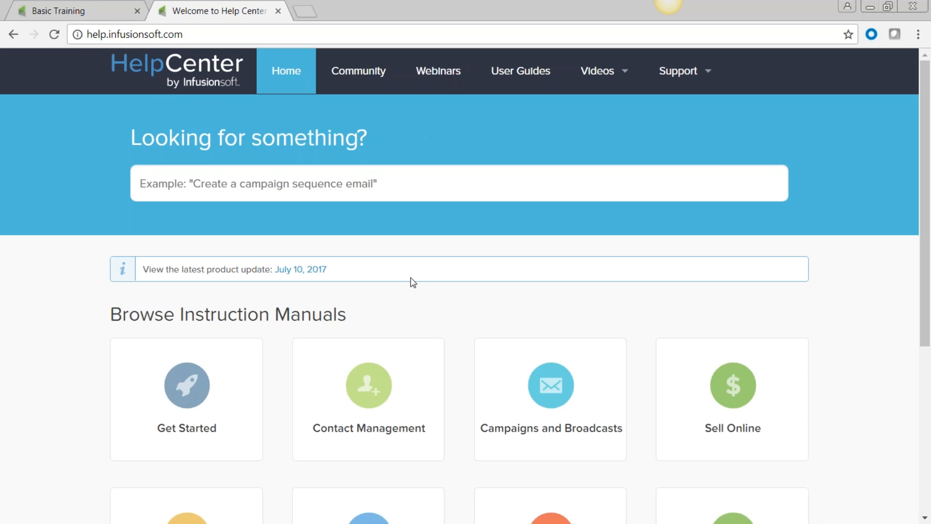
{"action": "scroll", "coordinate": [449, 367], "scroll_direction": "down", "scroll_amount": 5}
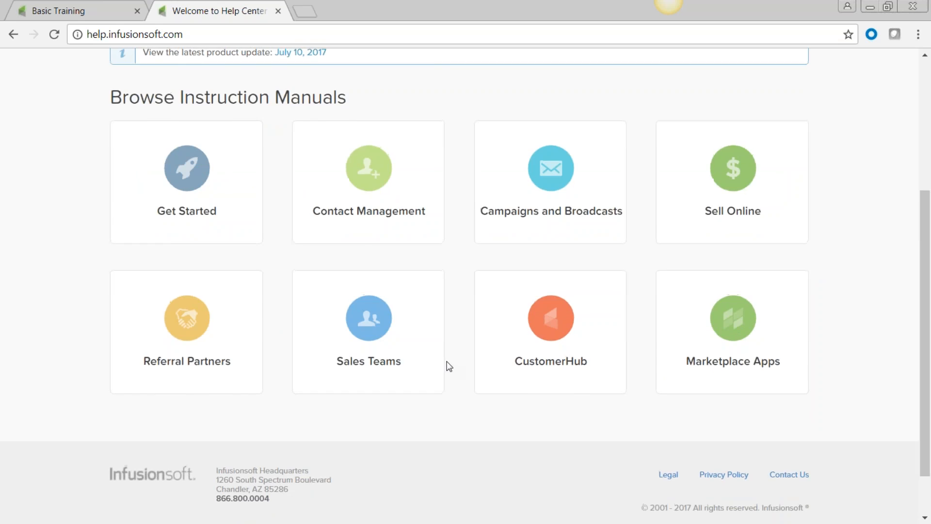
{"action": "scroll", "coordinate": [449, 368], "scroll_direction": "up", "scroll_amount": 3}
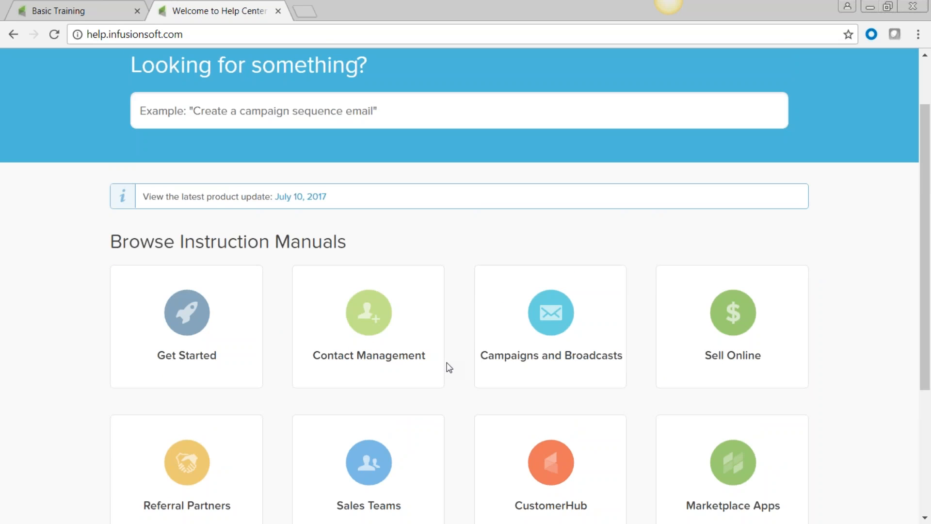
{"action": "scroll", "coordinate": [448, 368], "scroll_direction": "up", "scroll_amount": 2}
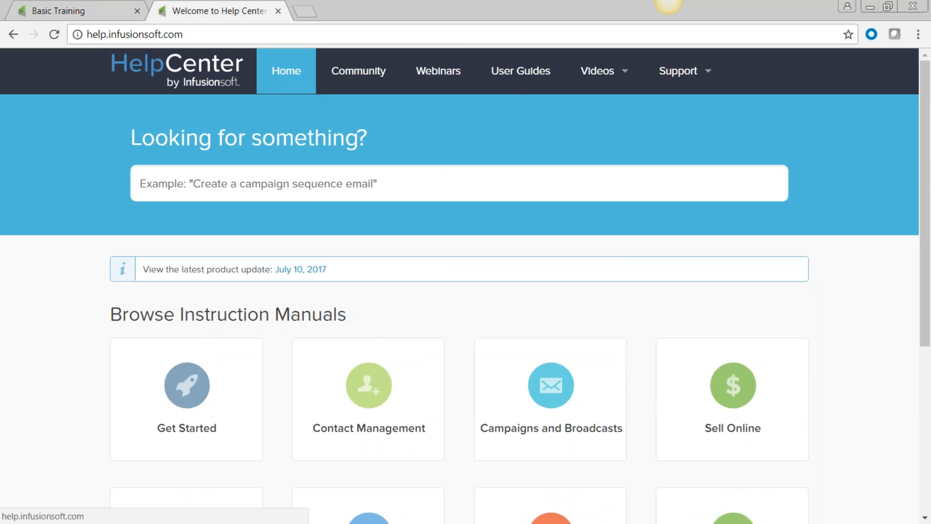
{"action": "scroll", "coordinate": [363, 218], "scroll_direction": "down", "scroll_amount": 5}
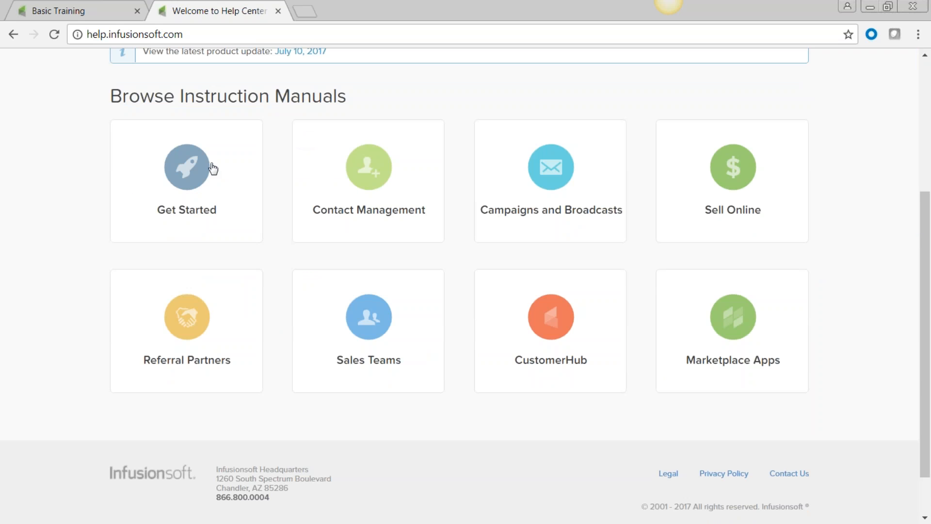
{"action": "left_click", "coordinate": [428, 175]}
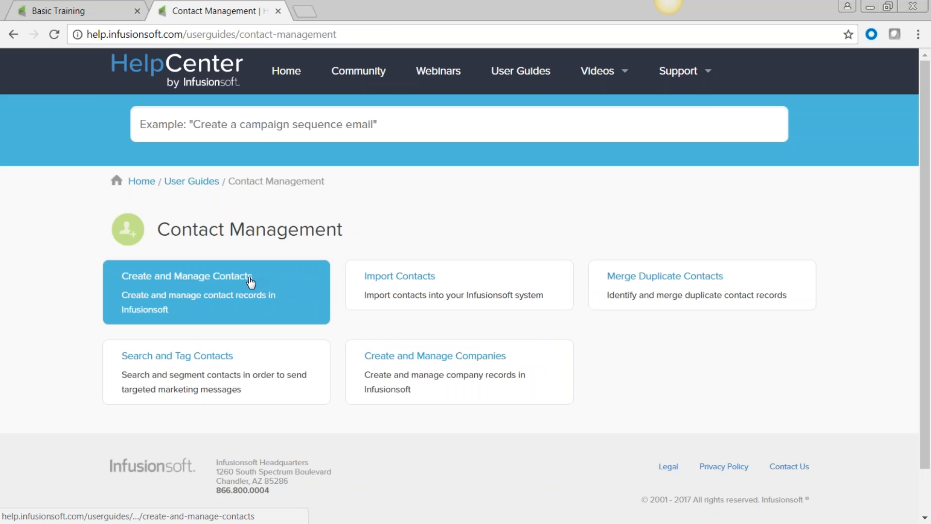
Read the Create a Contact Record article under Create and Manage Contacts, then go to Webinars
{"action": "left_click", "coordinate": [251, 281]}
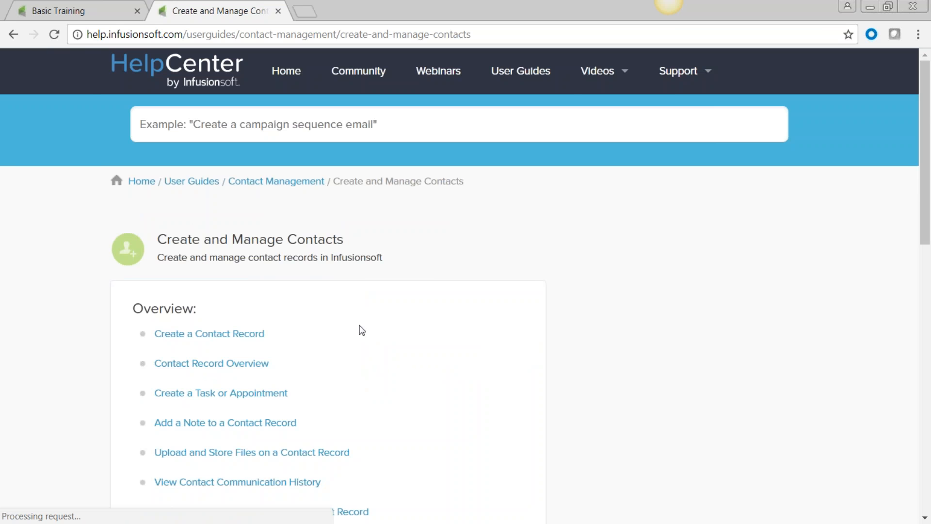
{"action": "scroll", "coordinate": [361, 330], "scroll_direction": "down", "scroll_amount": 3}
{"action": "left_click", "coordinate": [227, 190]}
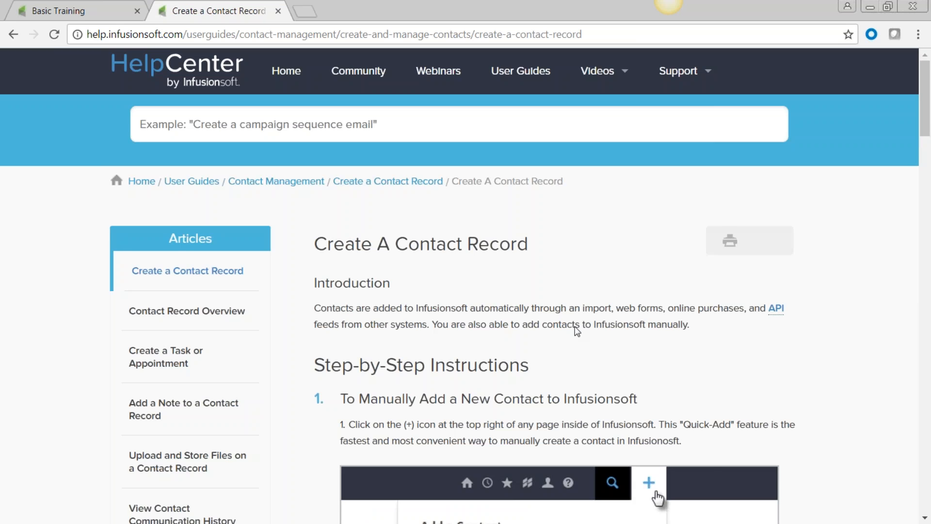
{"action": "scroll", "coordinate": [577, 331], "scroll_direction": "down", "scroll_amount": 1}
{"action": "scroll", "coordinate": [578, 331], "scroll_direction": "down", "scroll_amount": 7}
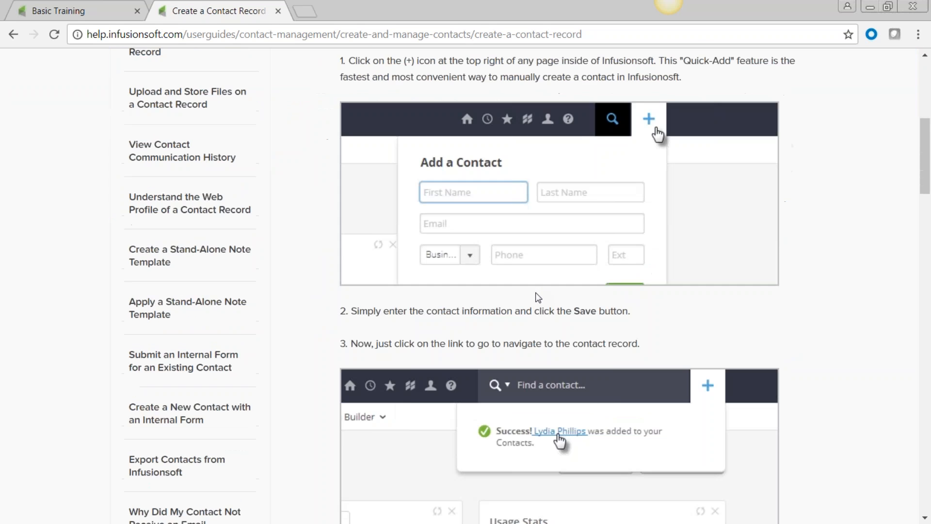
{"action": "scroll", "coordinate": [537, 297], "scroll_direction": "down", "scroll_amount": 7}
{"action": "scroll", "coordinate": [537, 297], "scroll_direction": "up", "scroll_amount": 14}
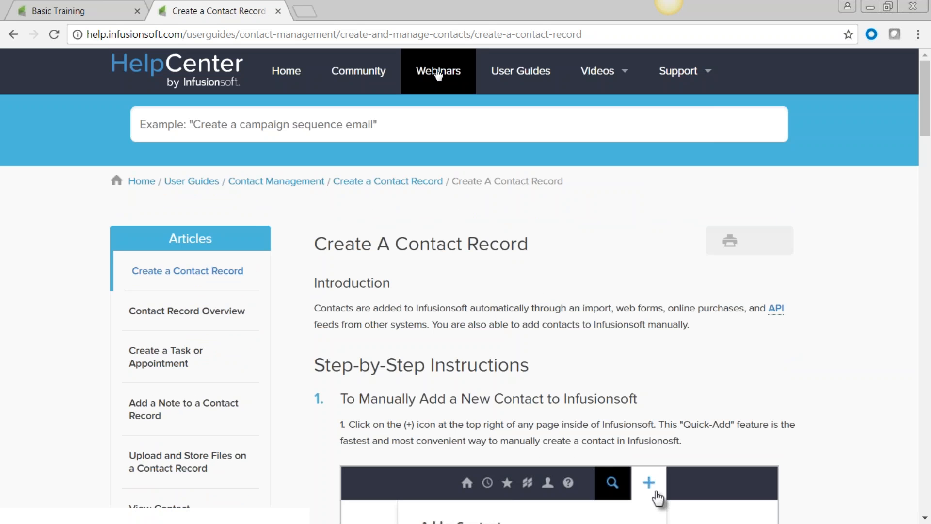
{"action": "left_click", "coordinate": [440, 74]}
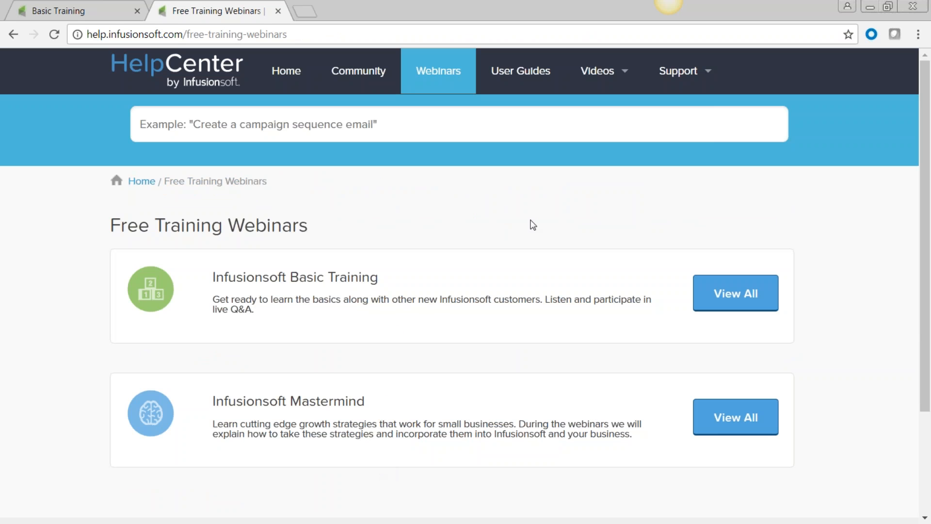
{"action": "left_click", "coordinate": [521, 72]}
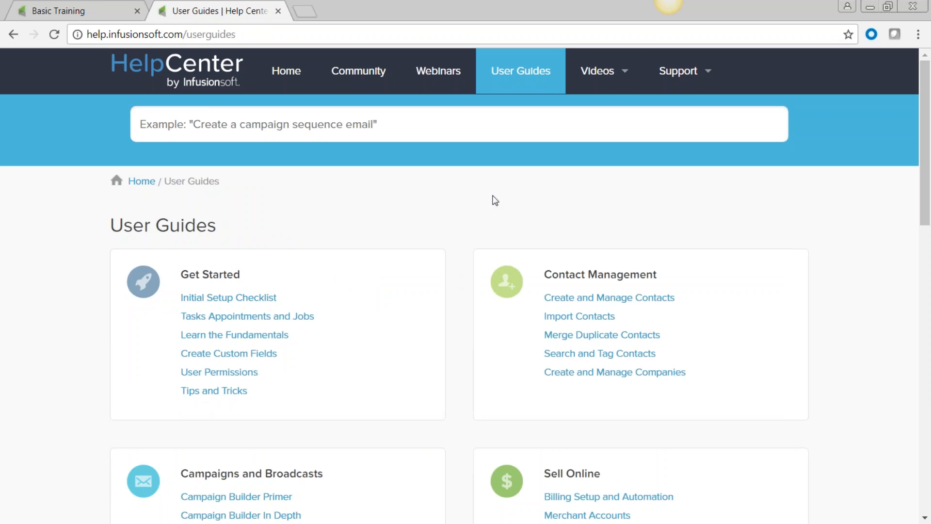
{"action": "mouse_move", "coordinate": [632, 88]}
{"action": "left_click", "coordinate": [623, 106]}
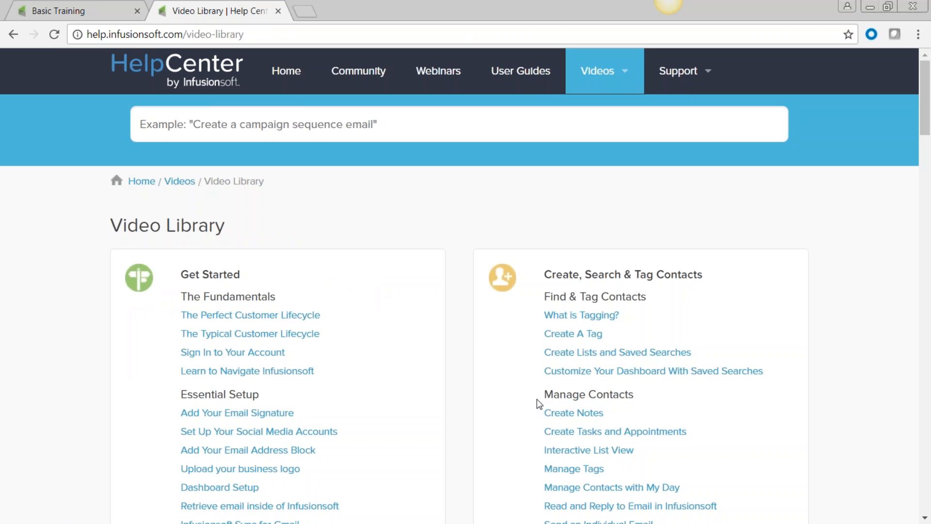
{"action": "left_click", "coordinate": [526, 75]}
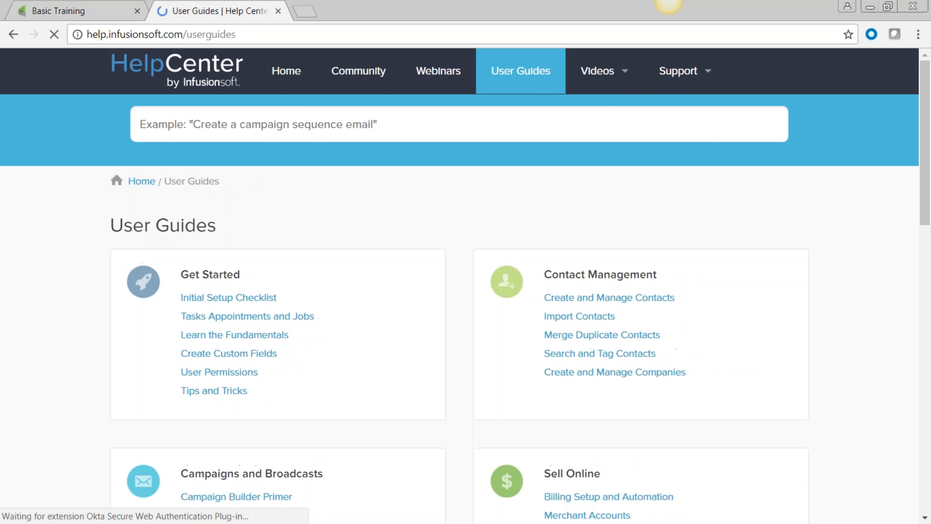
{"action": "mouse_move", "coordinate": [605, 71]}
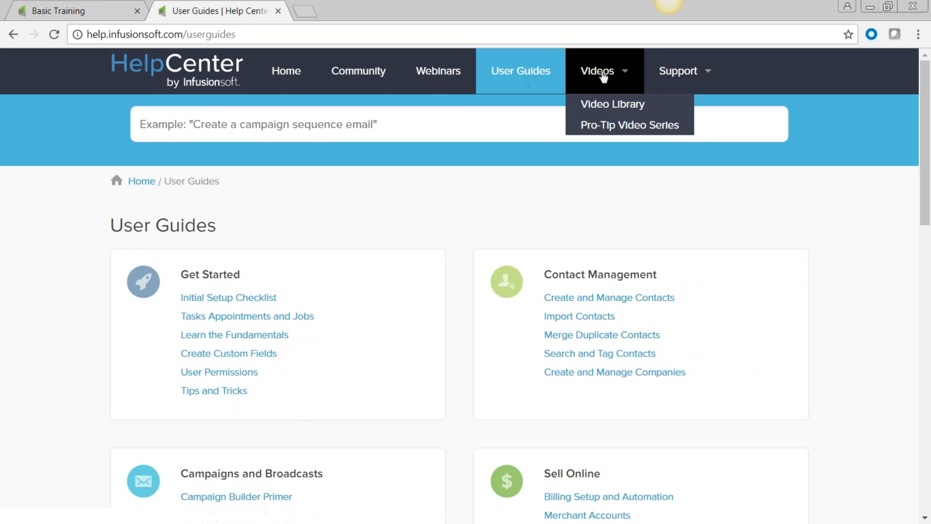
{"action": "left_click", "coordinate": [611, 102]}
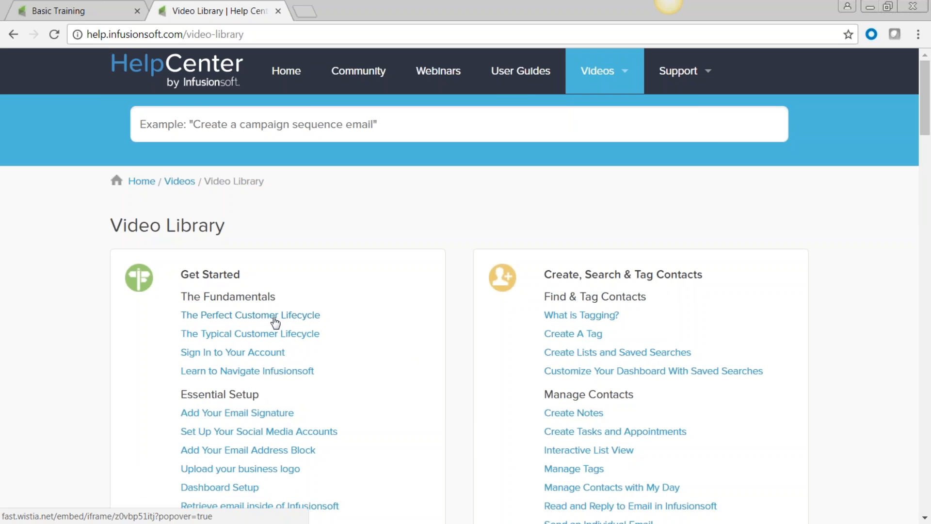
{"action": "scroll", "coordinate": [651, 437], "scroll_direction": "down", "scroll_amount": 2}
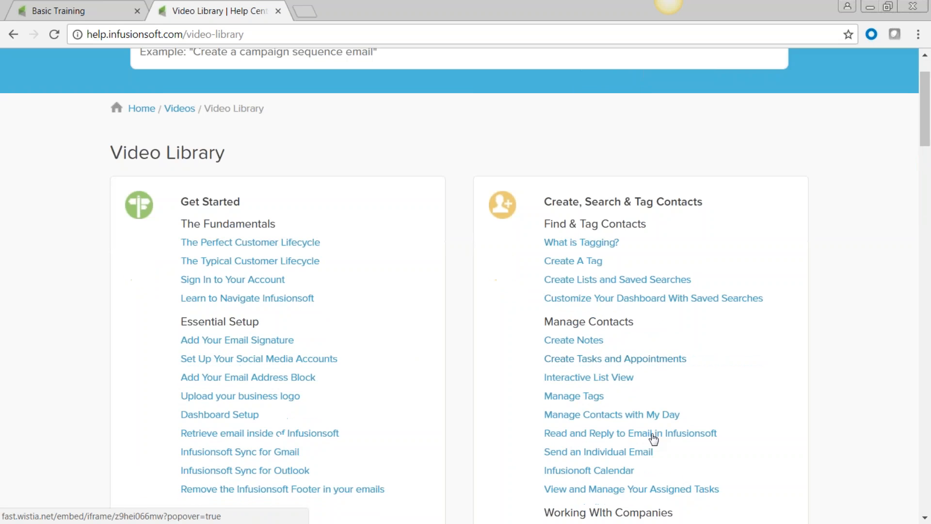
{"action": "left_click", "coordinate": [561, 397]}
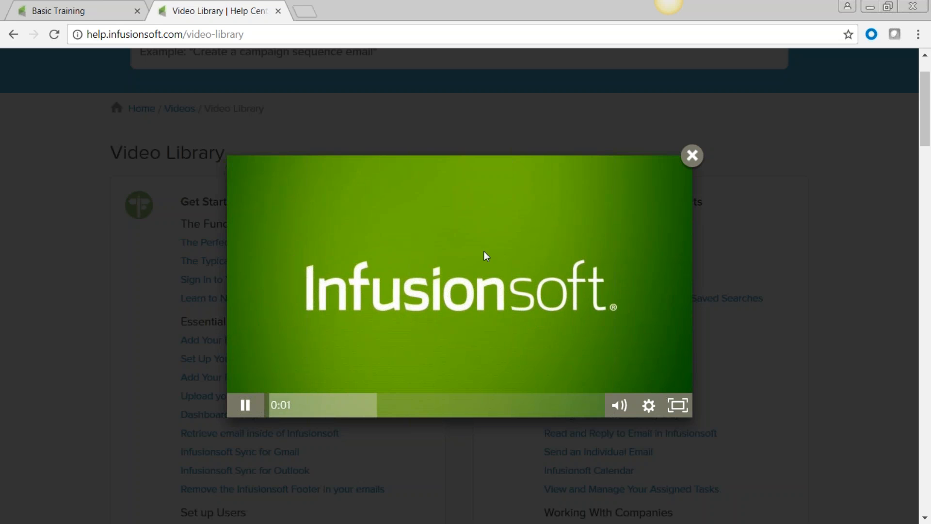
{"action": "left_click", "coordinate": [692, 156]}
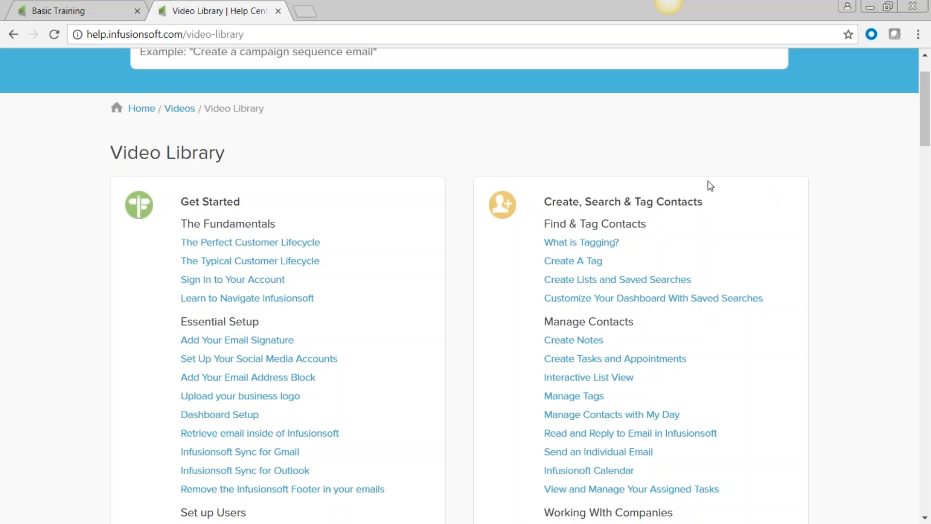
{"action": "scroll", "coordinate": [450, 252], "scroll_direction": "up", "scroll_amount": 2}
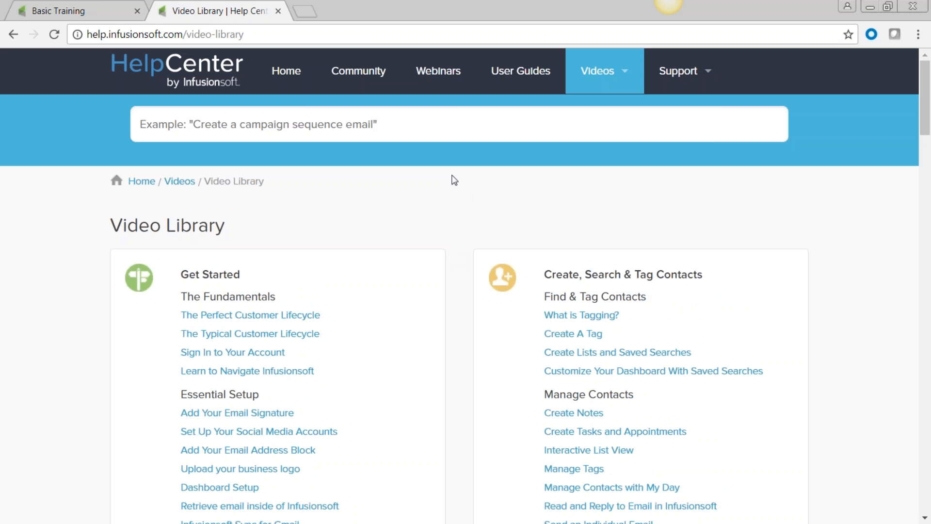
{"action": "left_click", "coordinate": [439, 80]}
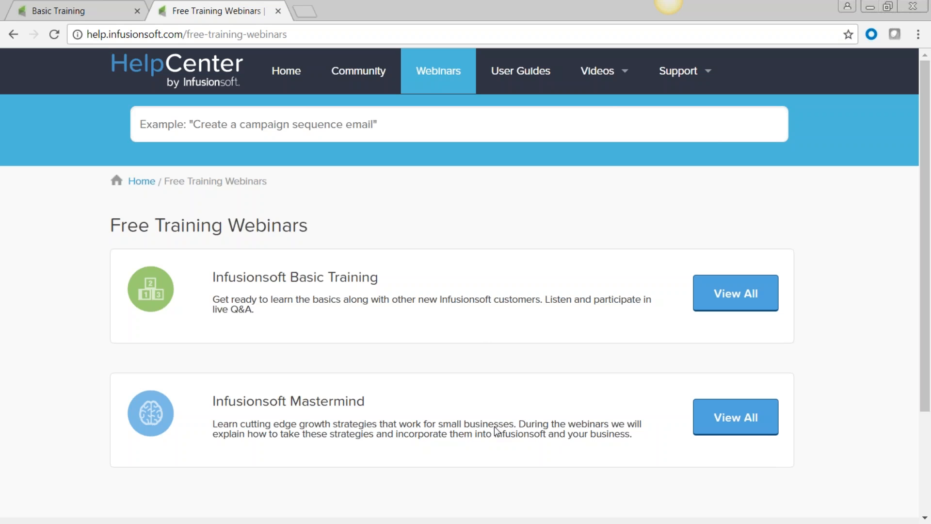
Open the full list of Infusionsoft Mastermind webinars and browse it
{"action": "left_click", "coordinate": [731, 417]}
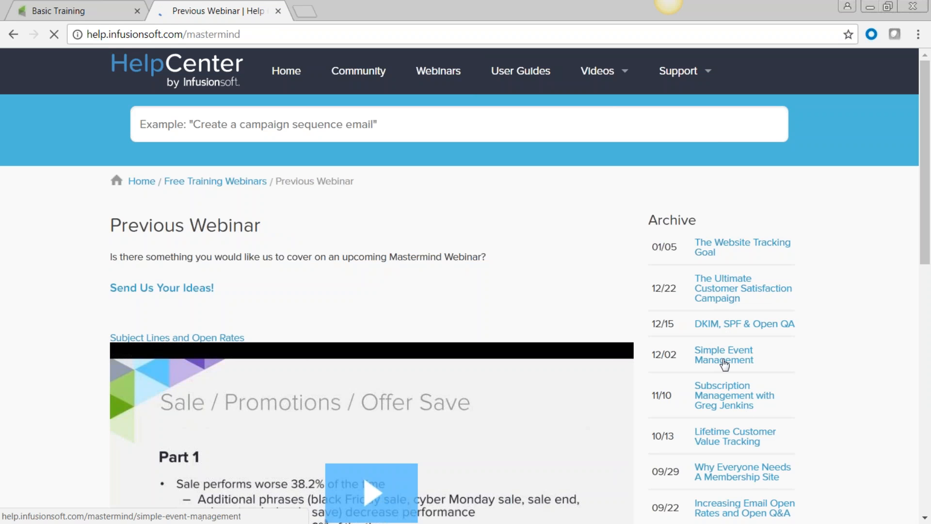
{"action": "scroll", "coordinate": [735, 483], "scroll_direction": "down", "scroll_amount": 3}
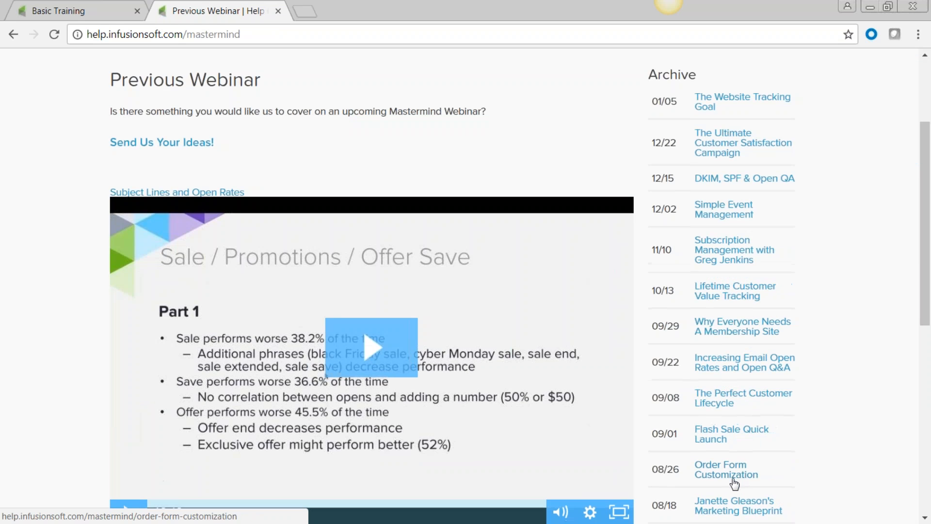
{"action": "scroll", "coordinate": [735, 483], "scroll_direction": "down", "scroll_amount": 6}
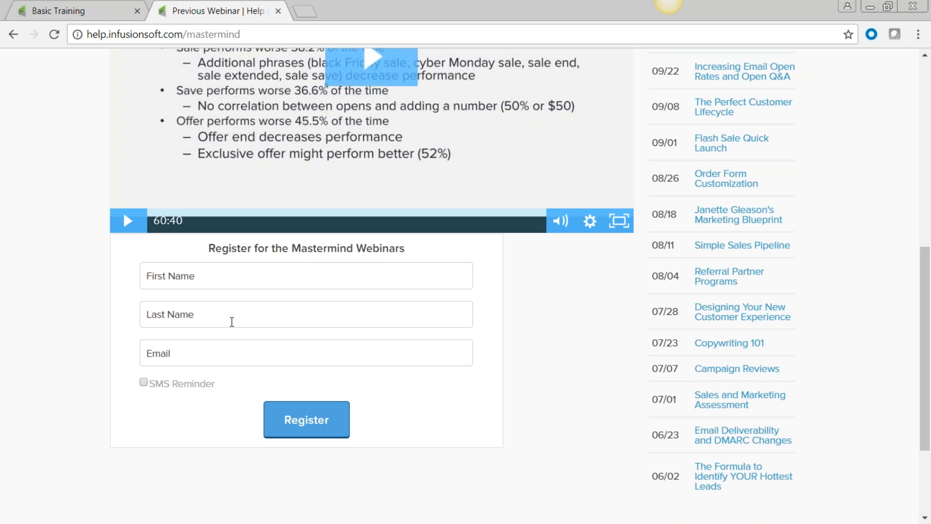
Request an SMS reminder for webinar registration and bring up the Support menu
{"action": "left_click", "coordinate": [143, 382]}
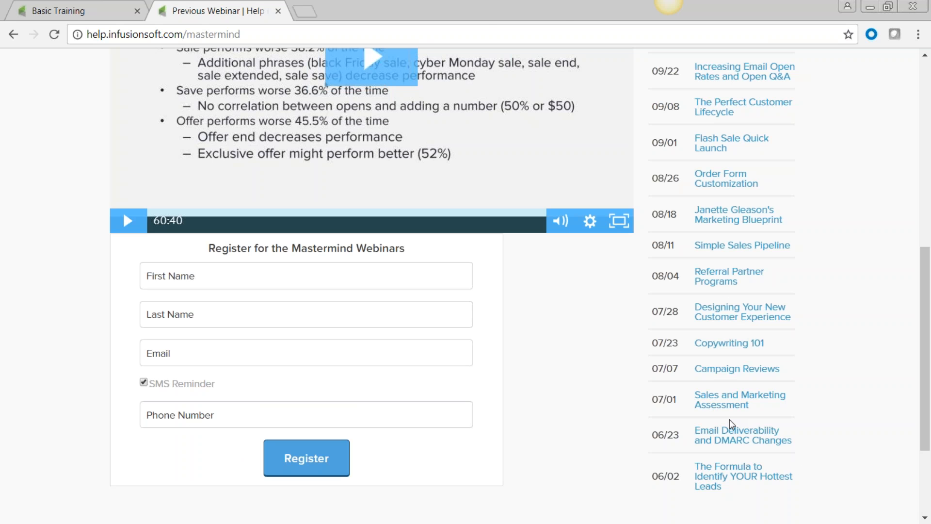
{"action": "scroll", "coordinate": [731, 423], "scroll_direction": "up", "scroll_amount": 9}
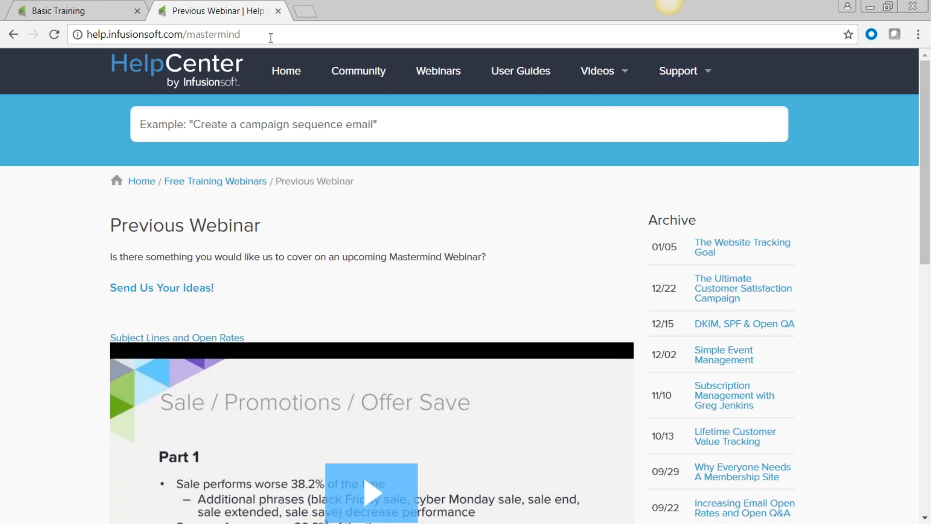
{"action": "mouse_move", "coordinate": [679, 71]}
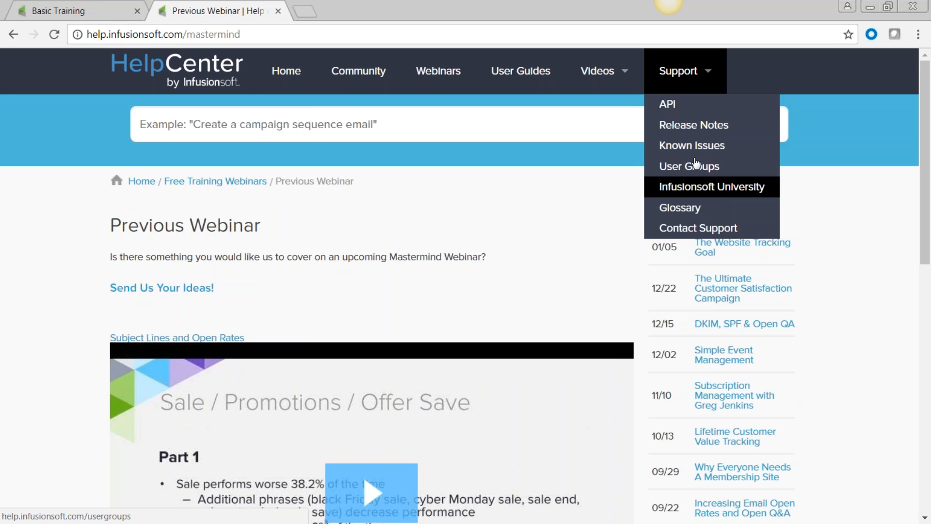
Open Infusionsoft University and the Contact Us page from Support, then close both tabs
{"action": "left_click", "coordinate": [731, 188]}
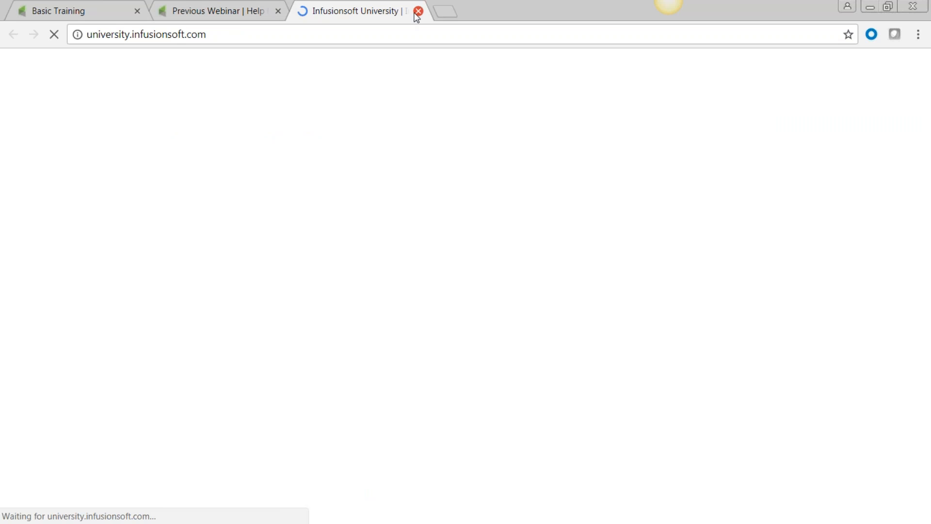
{"action": "left_click", "coordinate": [204, 11]}
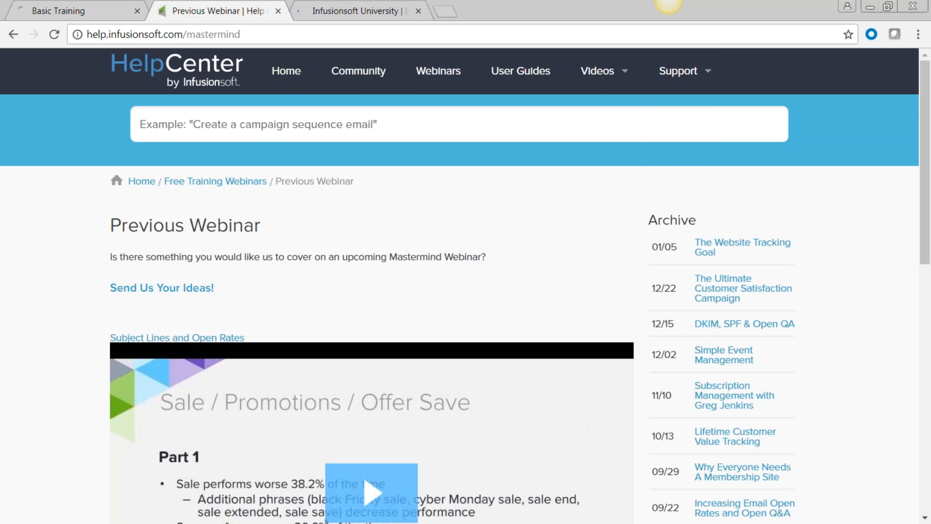
{"action": "mouse_move", "coordinate": [710, 85]}
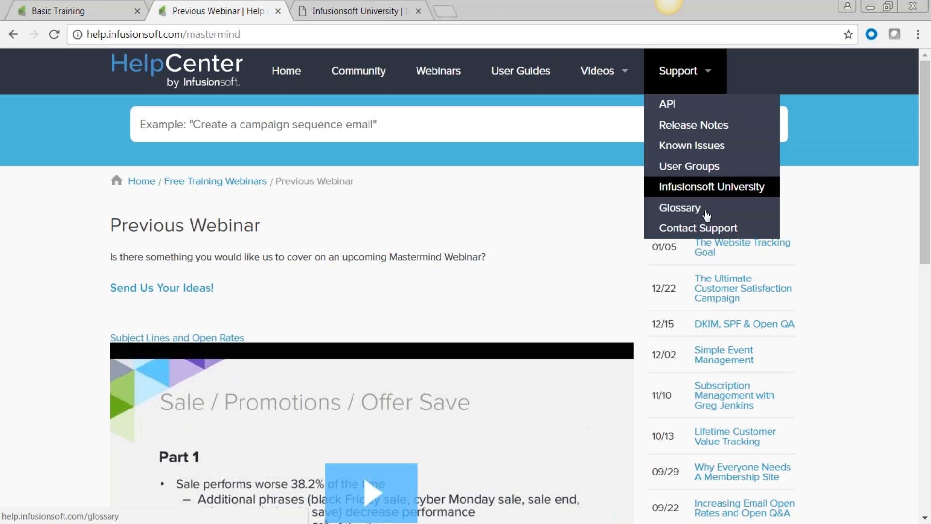
{"action": "left_click", "coordinate": [707, 230]}
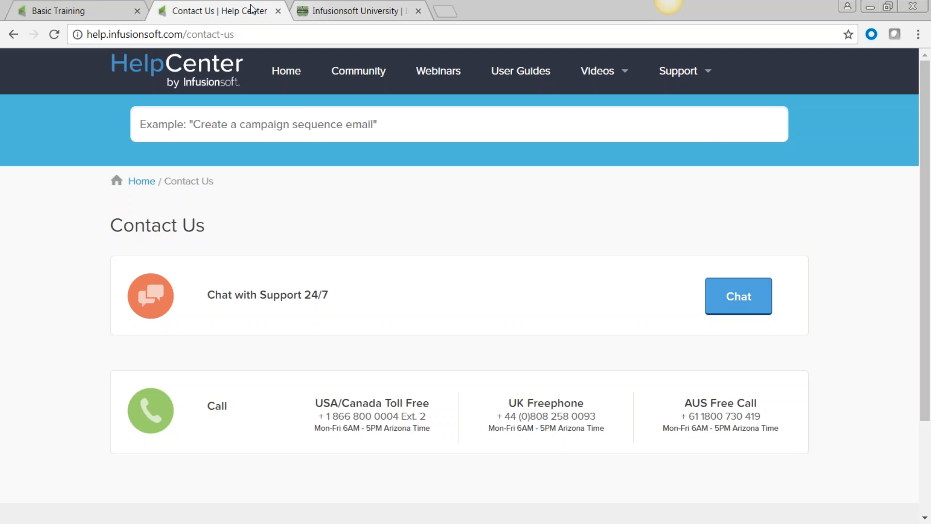
{"action": "left_click", "coordinate": [278, 11]}
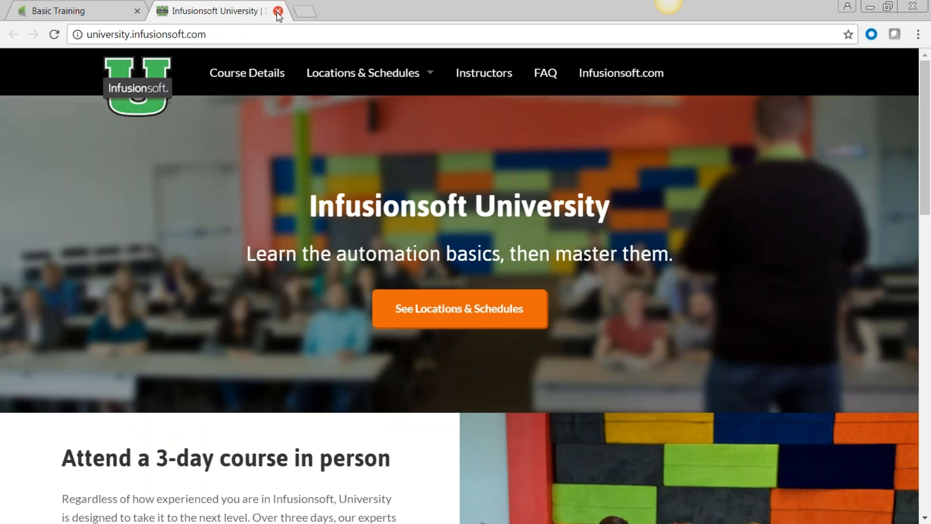
{"action": "left_click", "coordinate": [278, 11]}
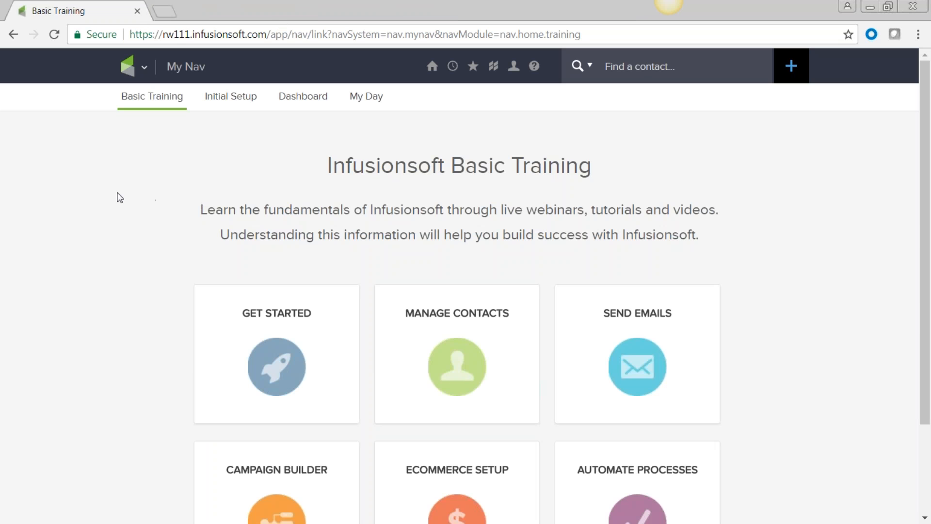
Remove Basic Training, Initial Setup, Dashboard and My Day from My Nav and refresh
{"action": "left_click", "coordinate": [144, 67]}
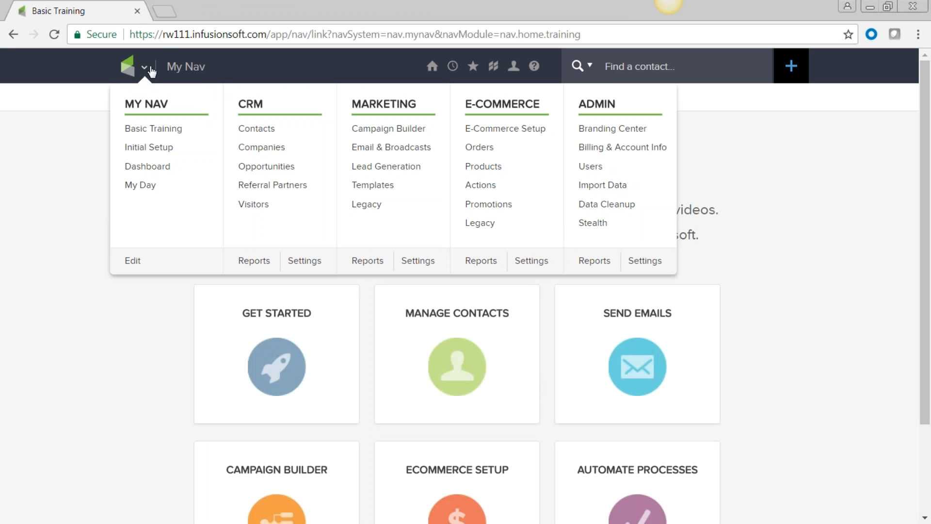
{"action": "left_click", "coordinate": [133, 261]}
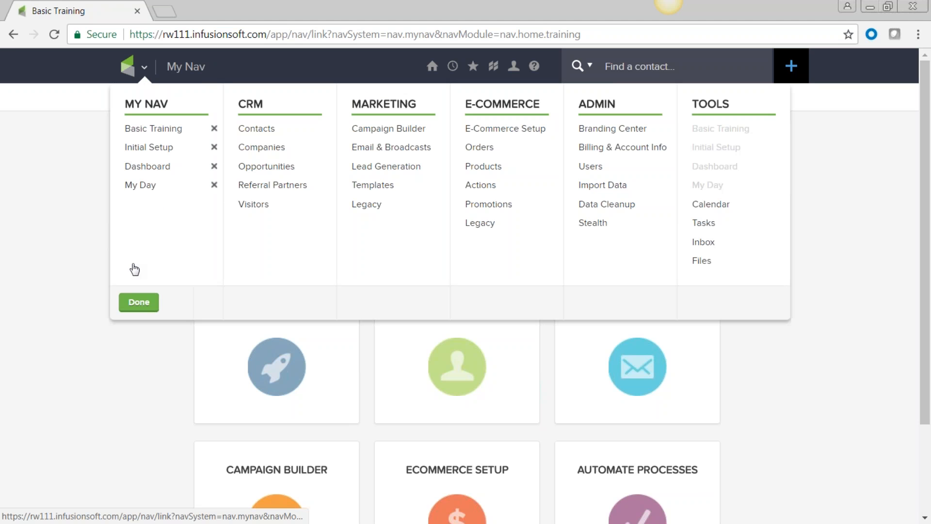
{"action": "left_click", "coordinate": [214, 128]}
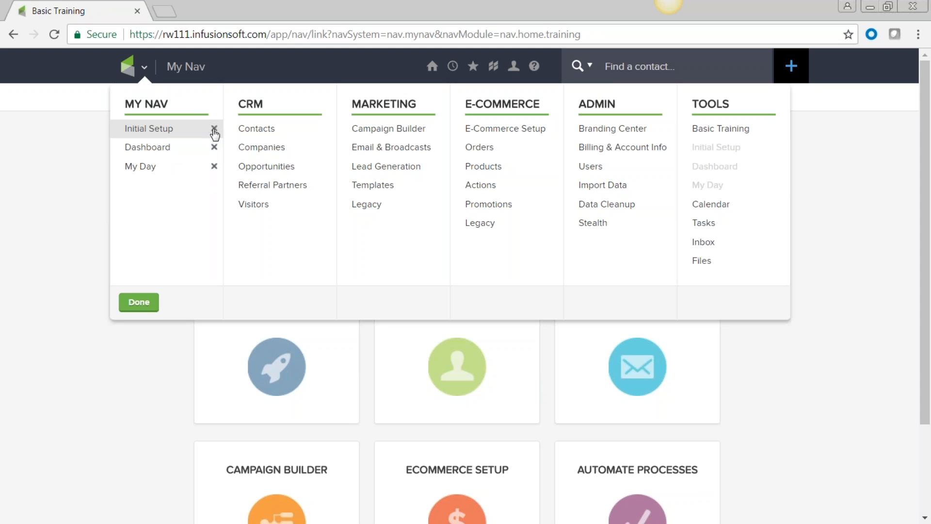
{"action": "left_click", "coordinate": [214, 129]}
{"action": "left_click", "coordinate": [214, 128]}
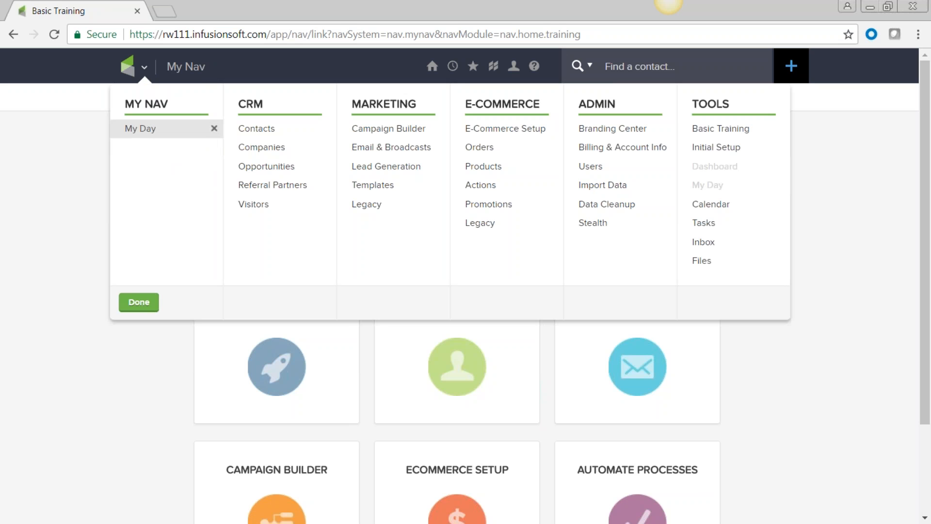
{"action": "left_click", "coordinate": [214, 129]}
{"action": "left_click", "coordinate": [142, 304]}
{"action": "left_click", "coordinate": [525, 176]}
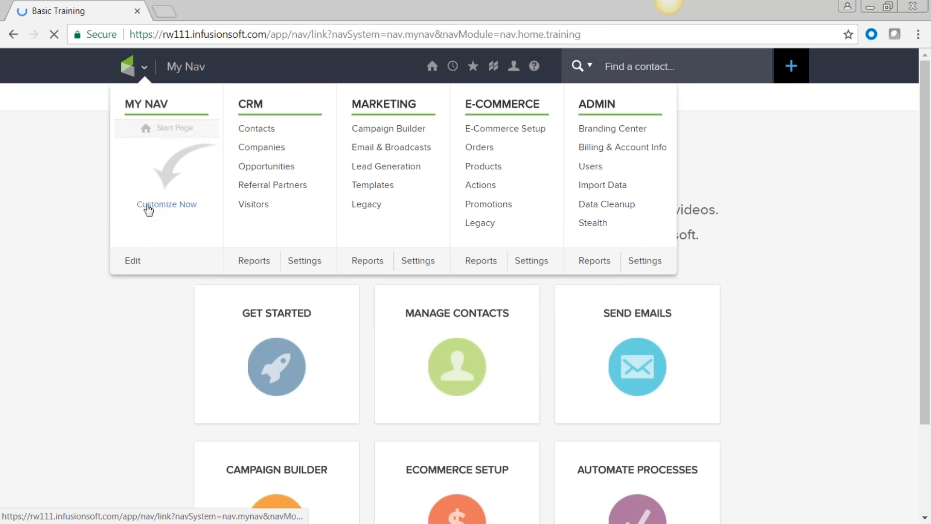
Add Basic Training, Dashboard, My Day and Contacts to My Nav in that order and refresh
{"action": "left_click", "coordinate": [133, 264]}
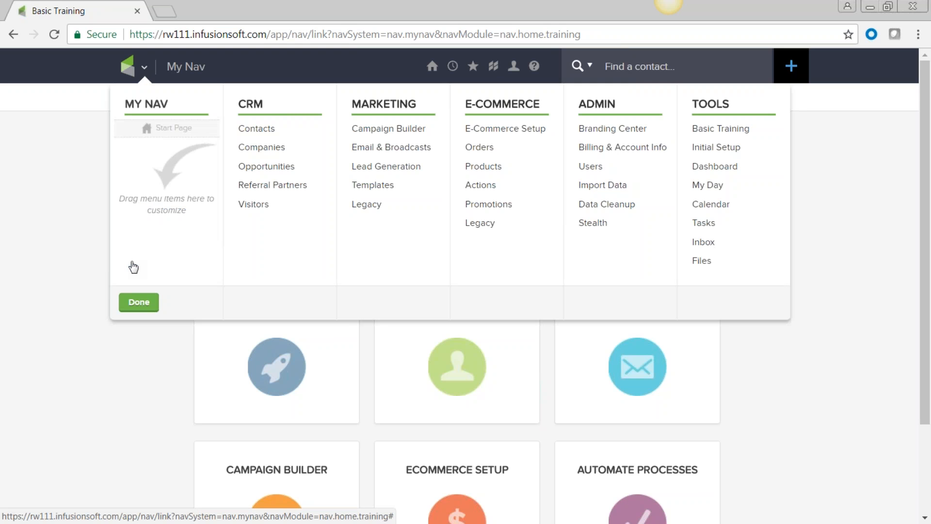
{"action": "left_click_drag", "start_coordinate": [752, 127], "coordinate": [177, 128]}
{"action": "left_click_drag", "start_coordinate": [736, 168], "coordinate": [158, 152]}
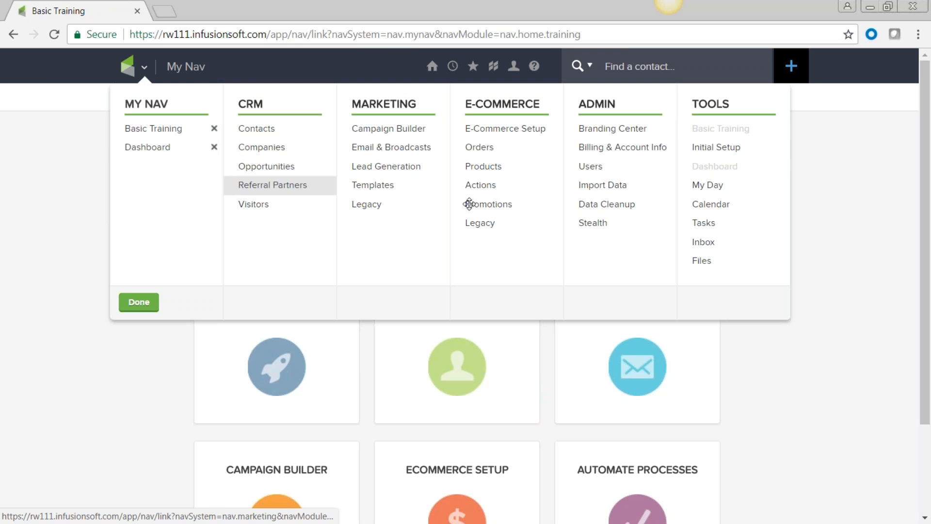
{"action": "left_click_drag", "start_coordinate": [718, 189], "coordinate": [150, 162]}
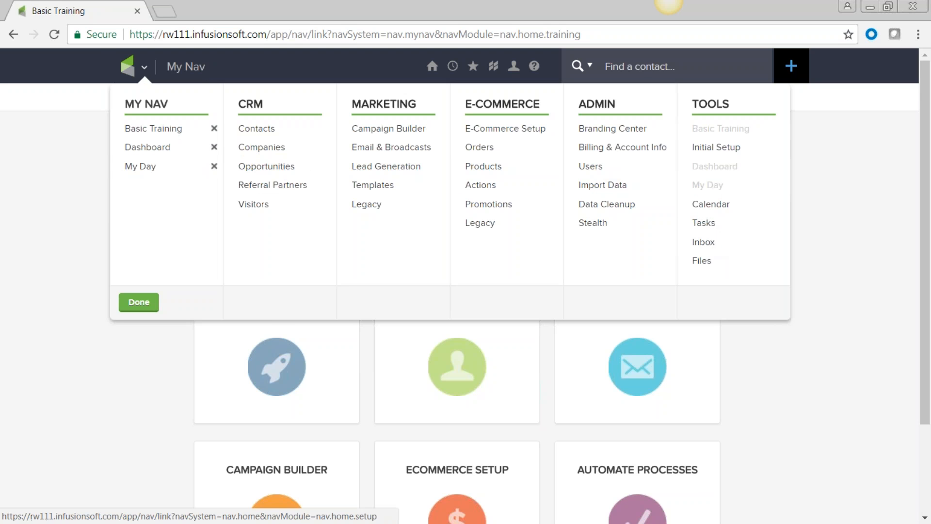
{"action": "left_click_drag", "start_coordinate": [253, 129], "coordinate": [136, 185]}
{"action": "left_click", "coordinate": [139, 304]}
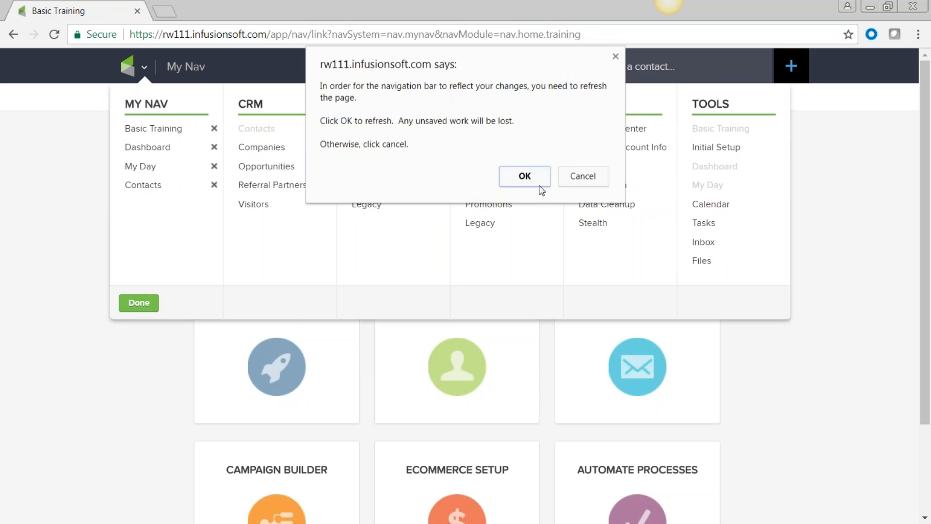
{"action": "left_click", "coordinate": [528, 177]}
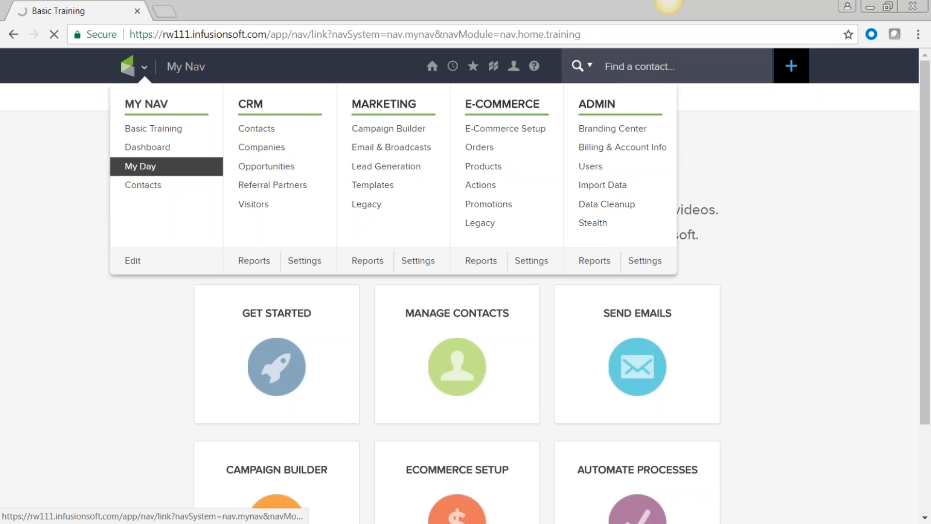
{"action": "left_click", "coordinate": [146, 70]}
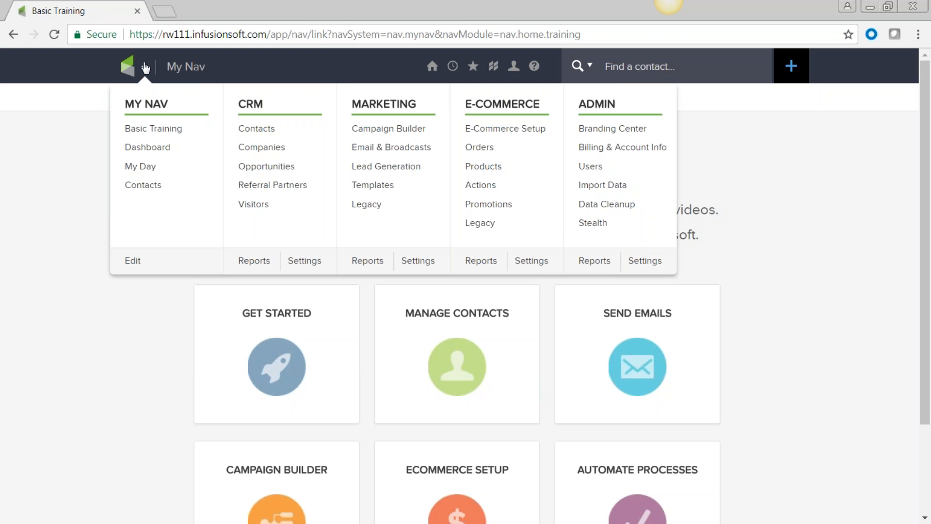
{"action": "left_click", "coordinate": [262, 129]}
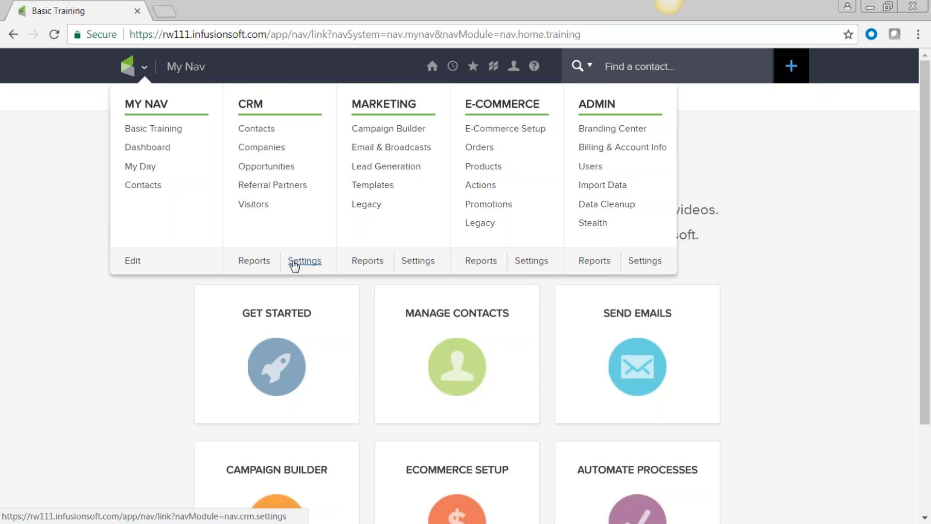
Go via CRM Reports and the Sales list to the CRM All Contact & Company Settings page
{"action": "left_click", "coordinate": [255, 263]}
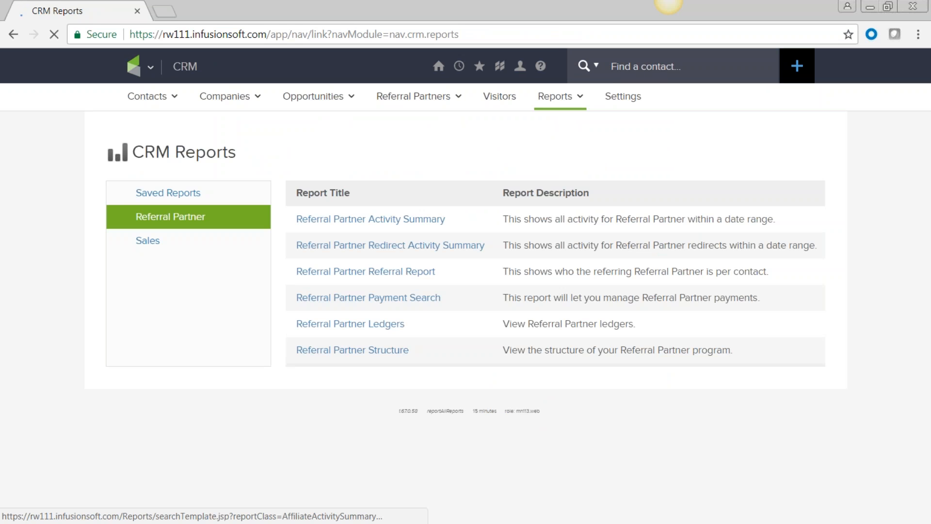
{"action": "left_click", "coordinate": [154, 242]}
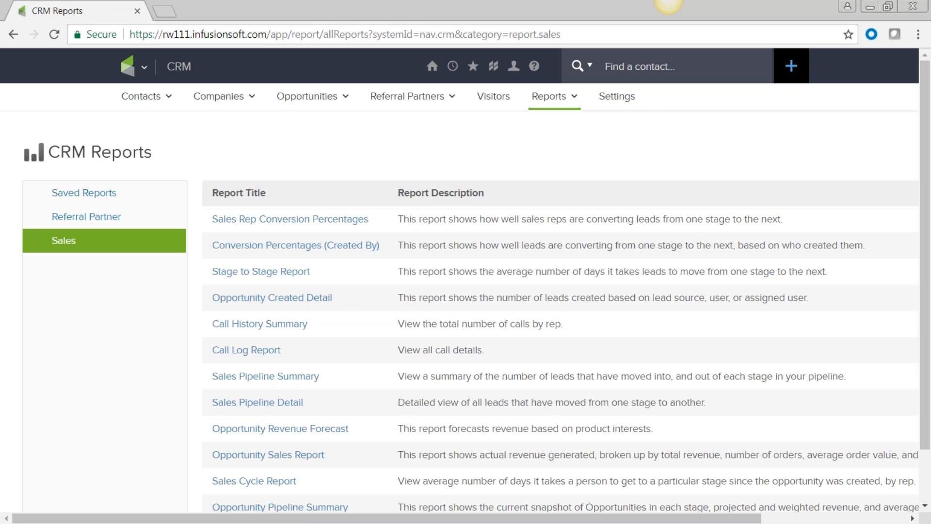
{"action": "left_click", "coordinate": [616, 97]}
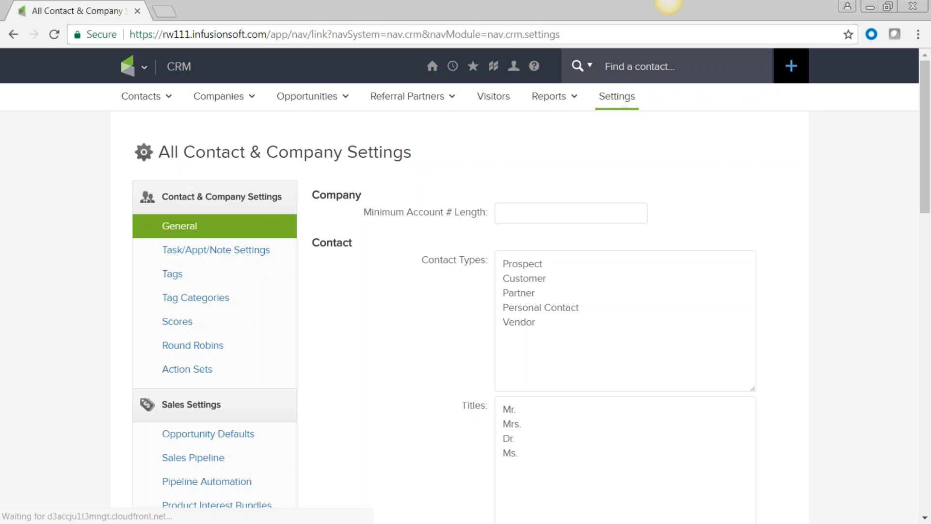
{"action": "scroll", "coordinate": [393, 446], "scroll_direction": "down", "scroll_amount": 3}
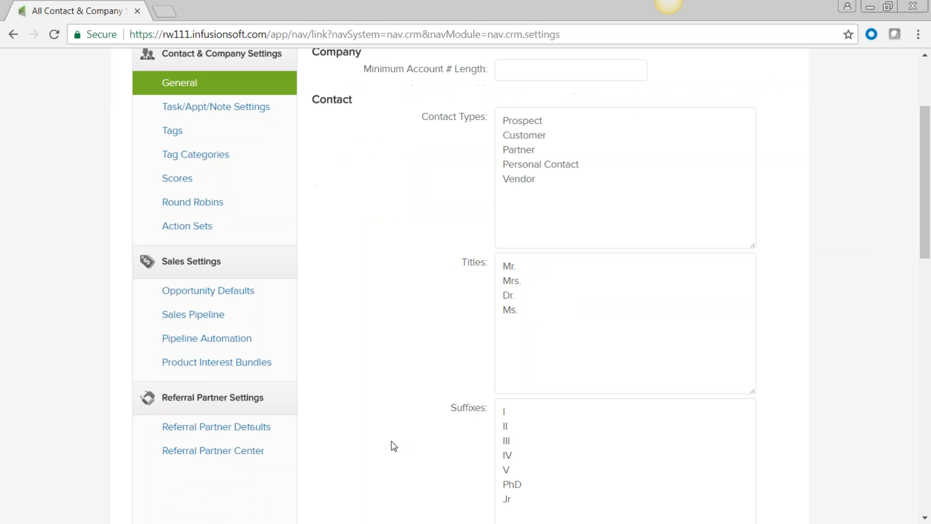
{"action": "left_click", "coordinate": [176, 132]}
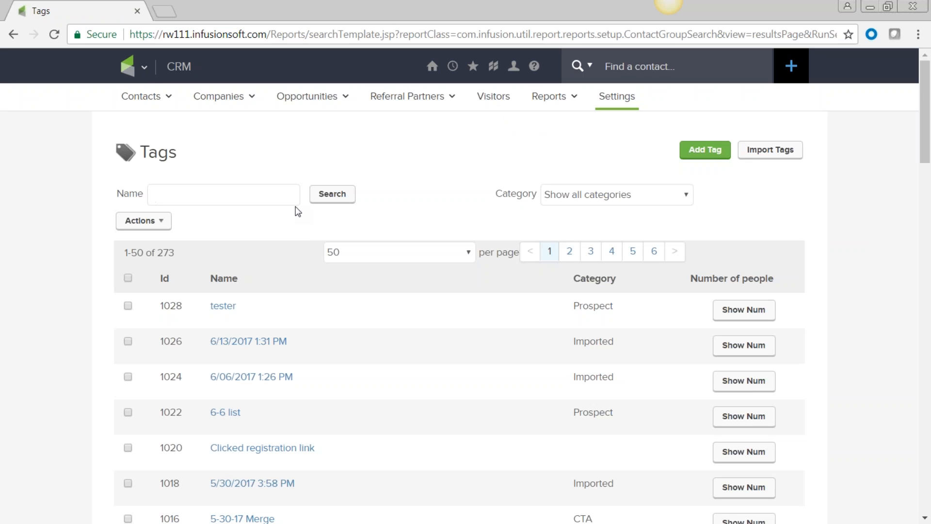
{"action": "mouse_move", "coordinate": [143, 68]}
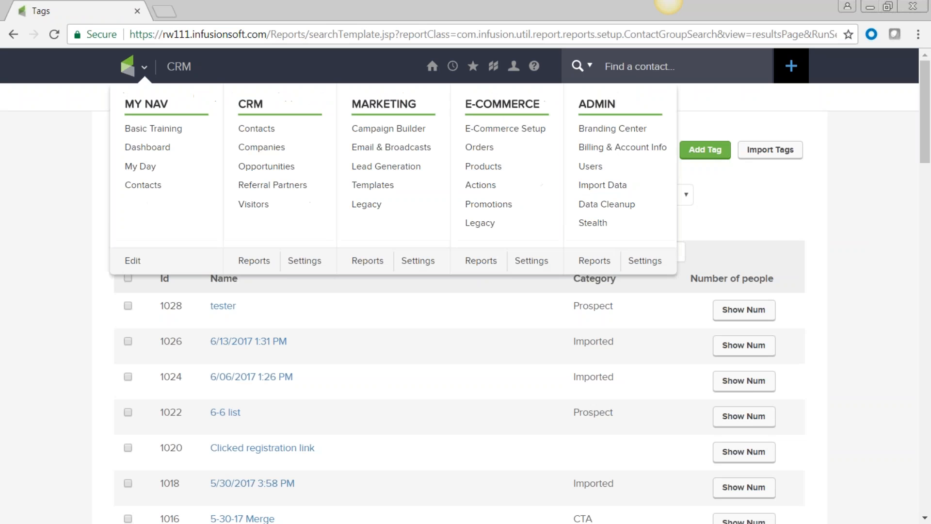
{"action": "left_click", "coordinate": [304, 261]}
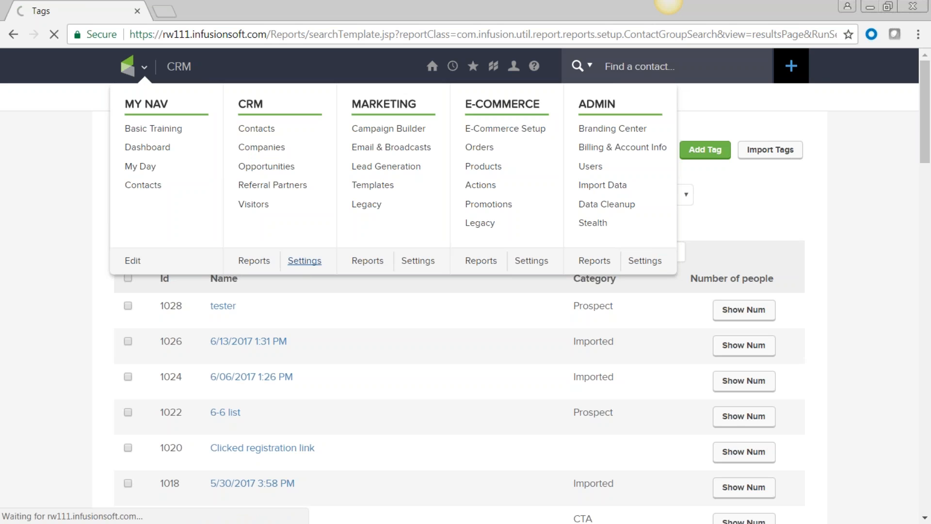
{"action": "scroll", "coordinate": [279, 409], "scroll_direction": "down", "scroll_amount": 2}
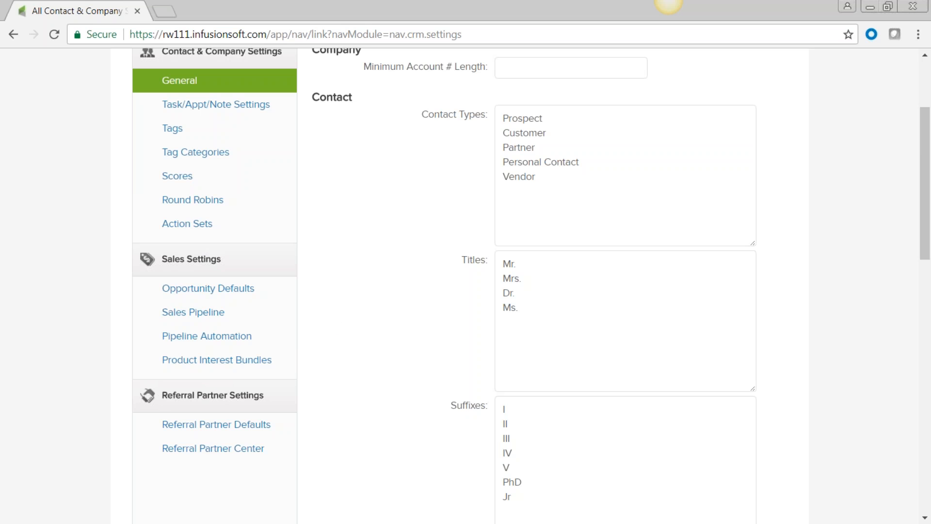
{"action": "scroll", "coordinate": [338, 326], "scroll_direction": "up", "scroll_amount": 3}
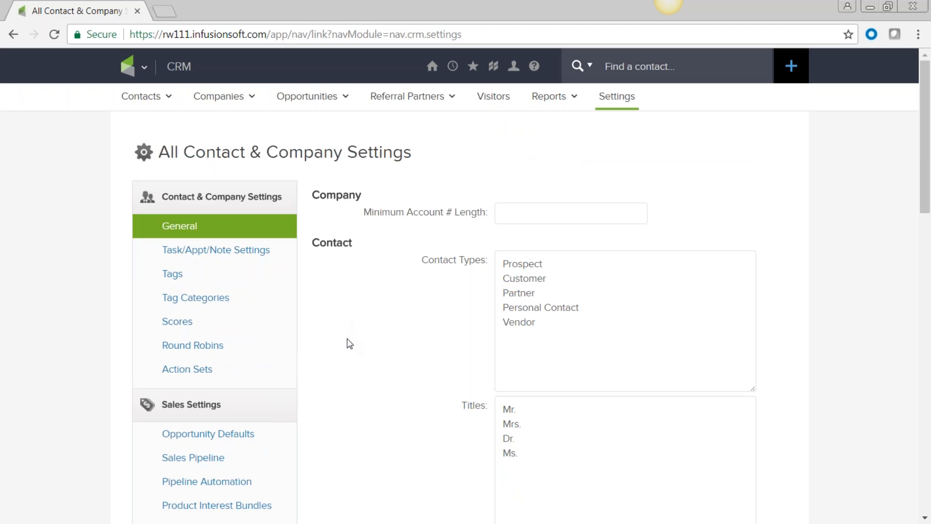
{"action": "mouse_move", "coordinate": [143, 75]}
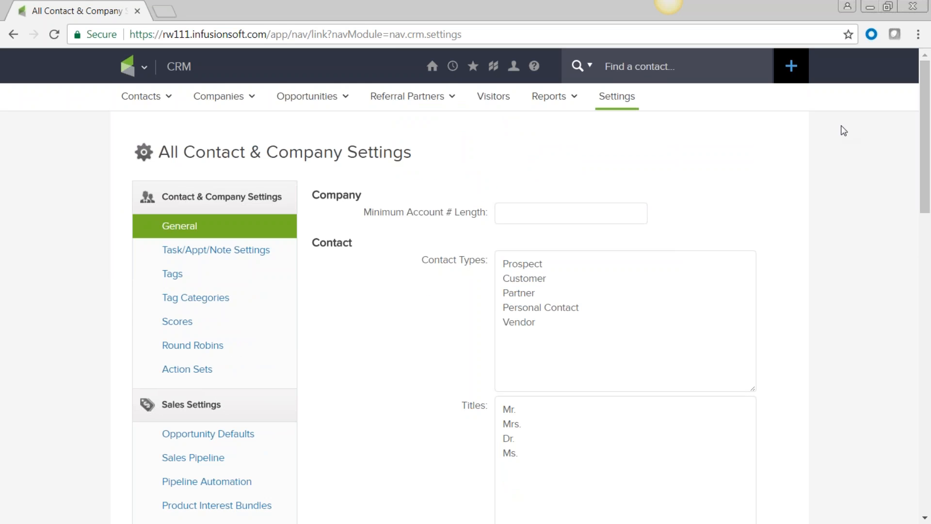
In the quick-add form, enter the contact's first name, last initial and e-mail address
{"action": "left_click", "coordinate": [793, 69]}
{"action": "left_click", "coordinate": [613, 141]}
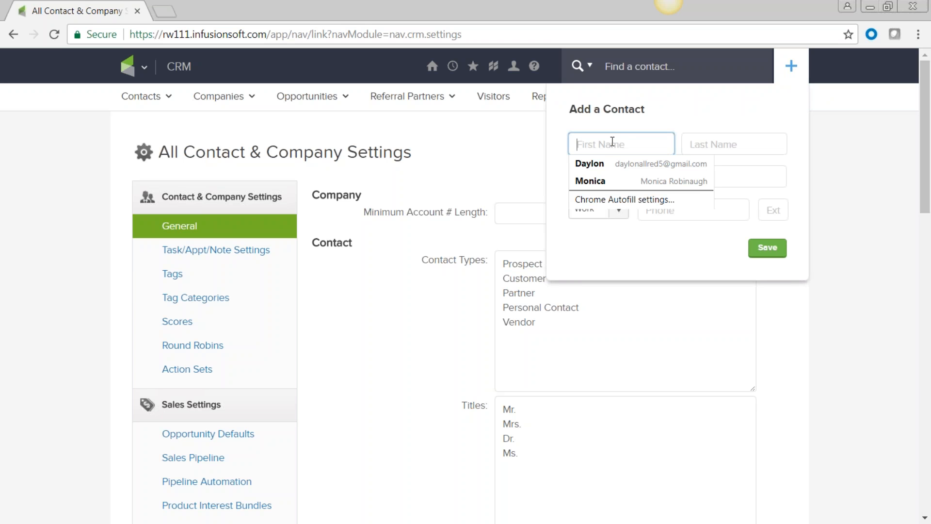
{"action": "type", "text": "Josh"}
{"action": "key", "text": "Tab"}
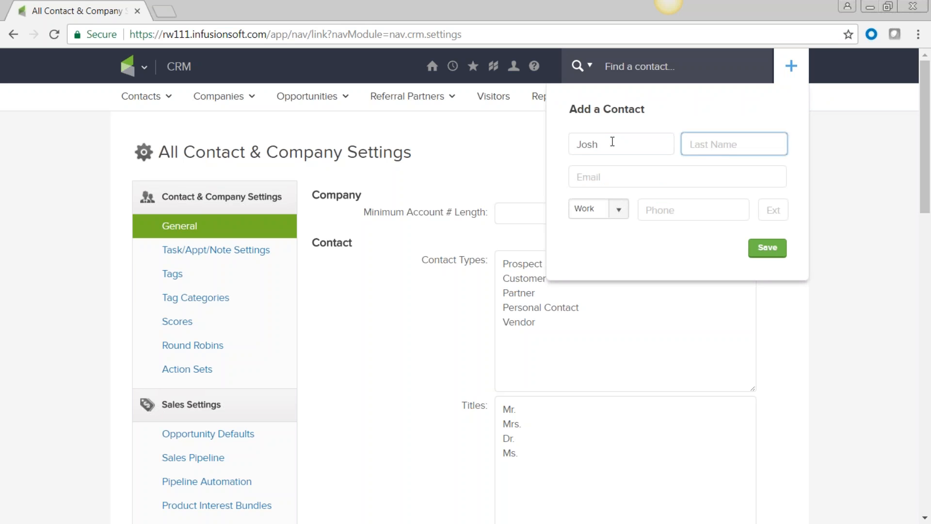
{"action": "type", "text": "R"}
{"action": "left_click", "coordinate": [589, 185]}
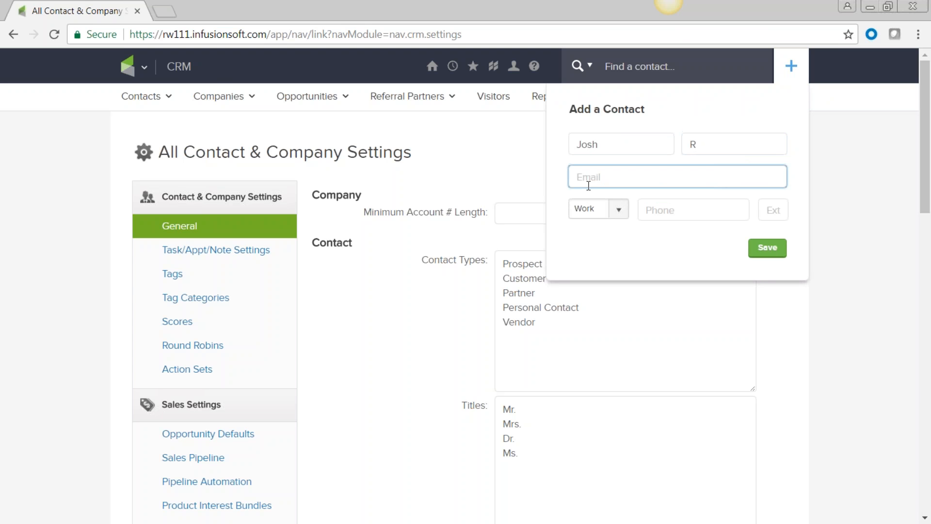
{"action": "key", "text": "ctrl+j"}
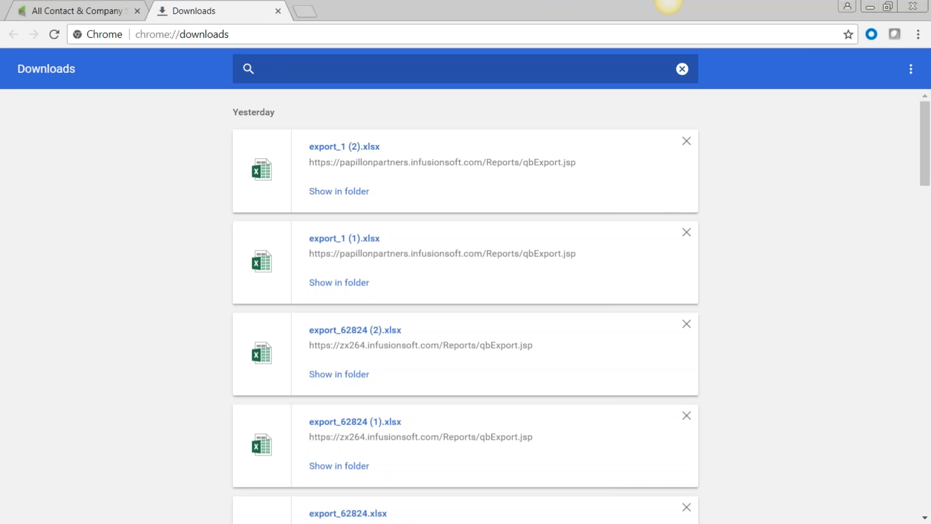
{"action": "left_click", "coordinate": [278, 11]}
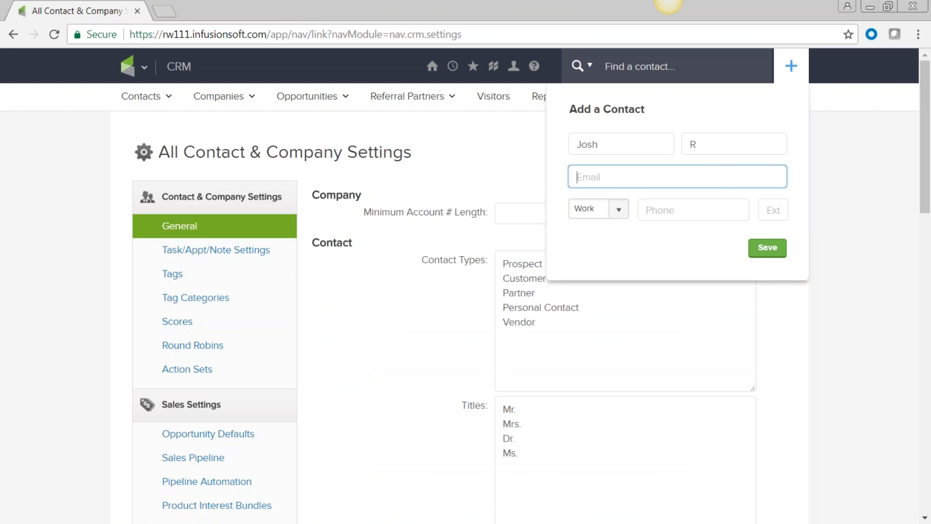
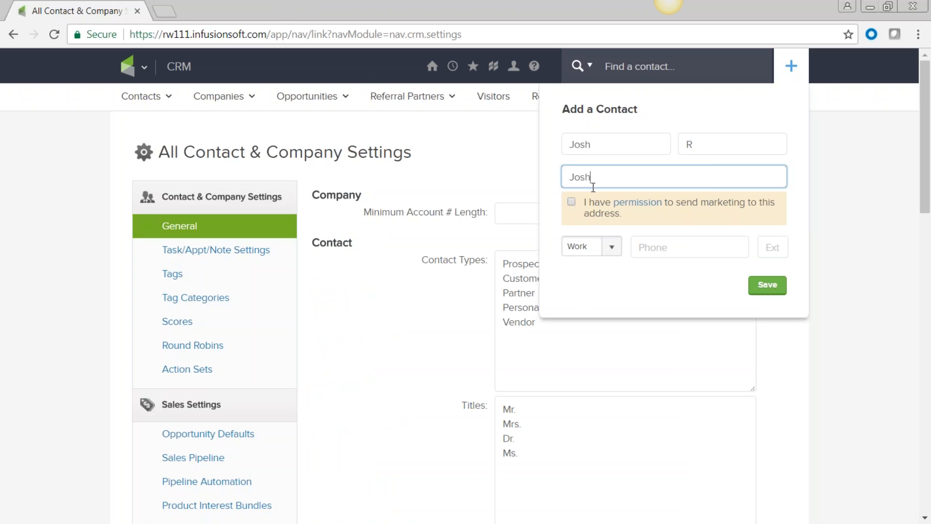
{"action": "left_click", "coordinate": [594, 143]}
{"action": "left_click", "coordinate": [701, 141]}
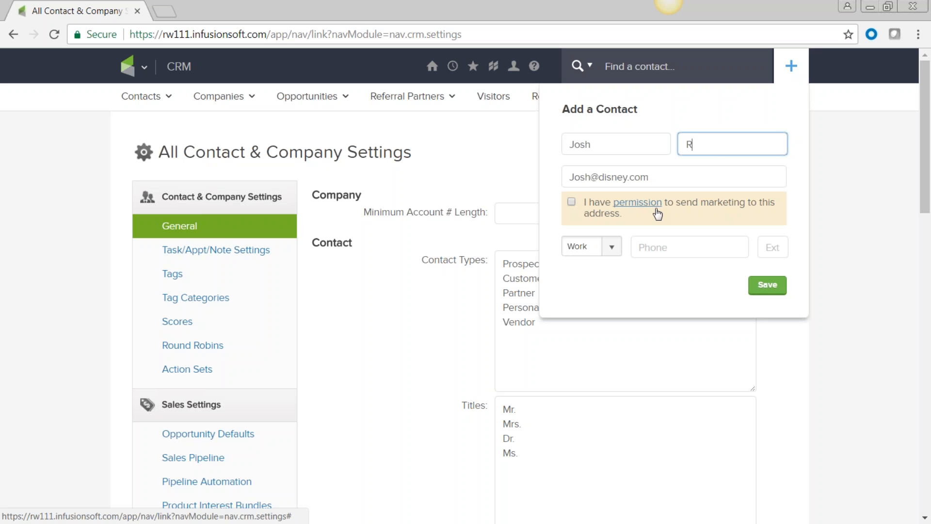
Tick the marketing permission checkbox and save the new contact
{"action": "left_click", "coordinate": [572, 202]}
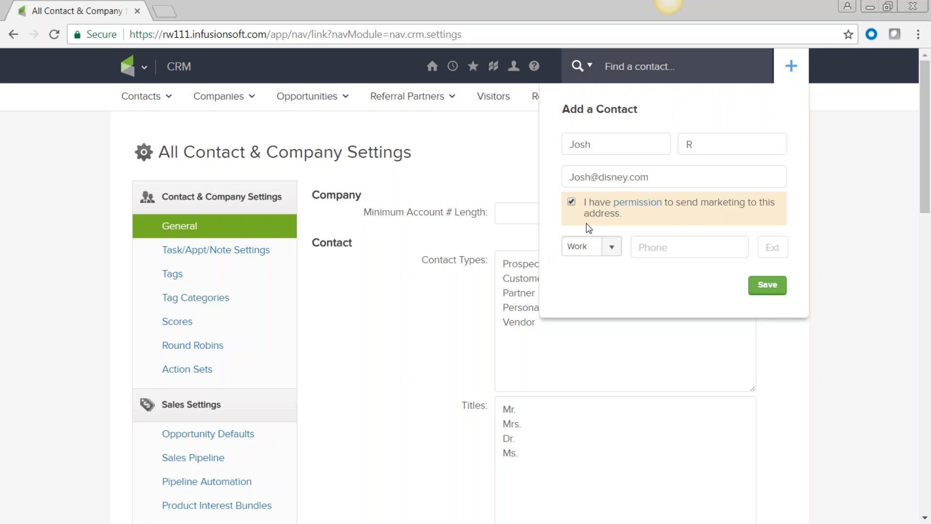
{"action": "left_click", "coordinate": [572, 203]}
{"action": "left_click", "coordinate": [572, 202]}
{"action": "left_click", "coordinate": [768, 289]}
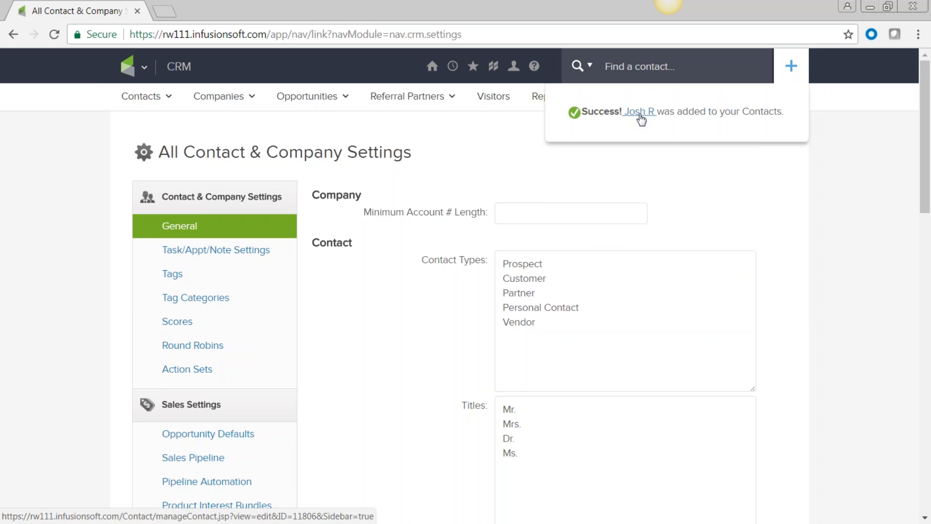
Open the new contact's record from the success message and check its saved e-mail address
{"action": "left_click", "coordinate": [638, 114]}
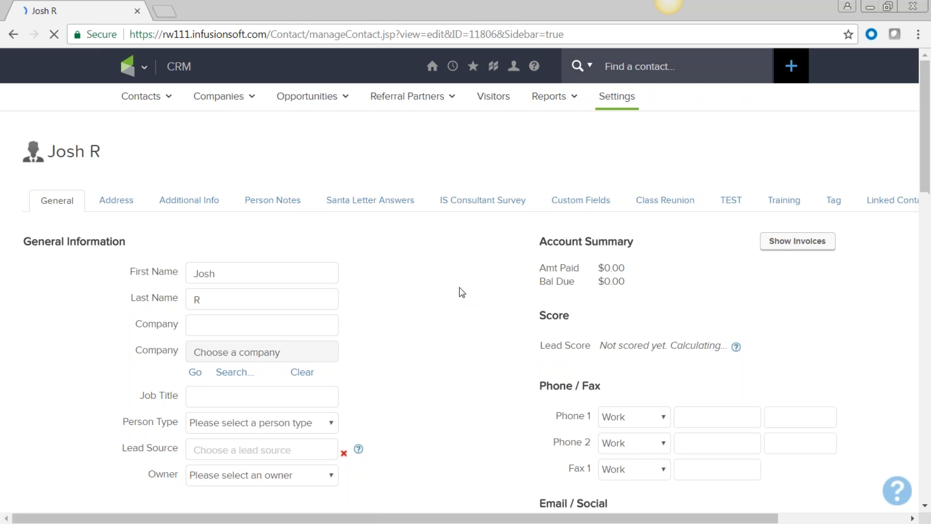
{"action": "scroll", "coordinate": [458, 287], "scroll_direction": "down", "scroll_amount": 3}
{"action": "scroll", "coordinate": [458, 287], "scroll_direction": "down", "scroll_amount": 10}
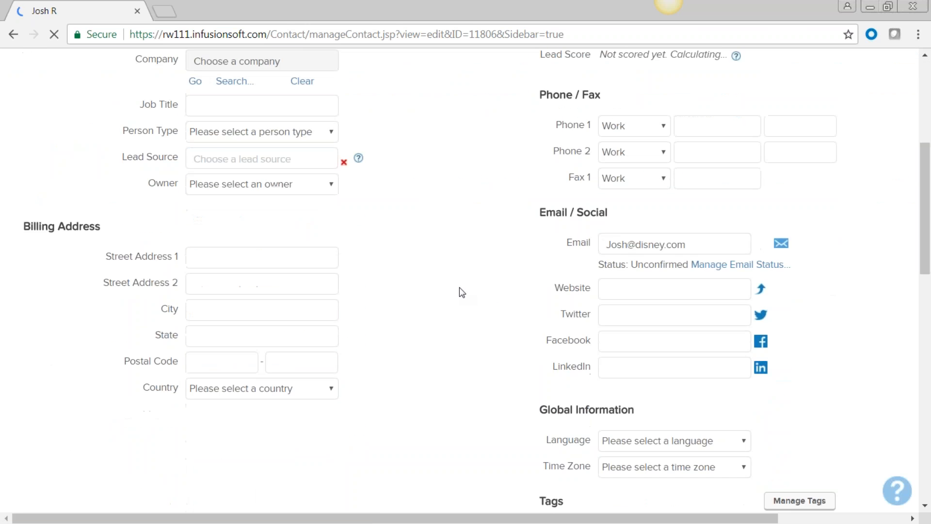
{"action": "scroll", "coordinate": [459, 287], "scroll_direction": "down", "scroll_amount": 9}
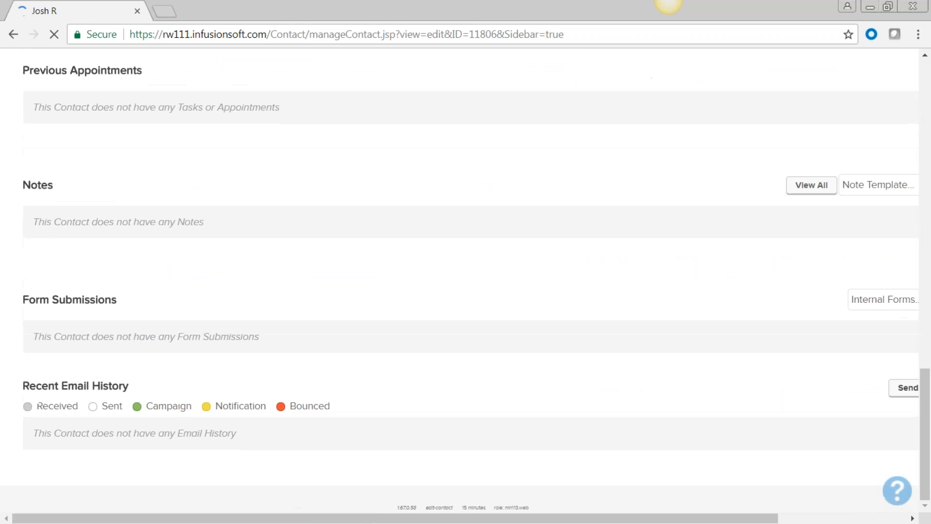
{"action": "scroll", "coordinate": [459, 288], "scroll_direction": "up", "scroll_amount": 20}
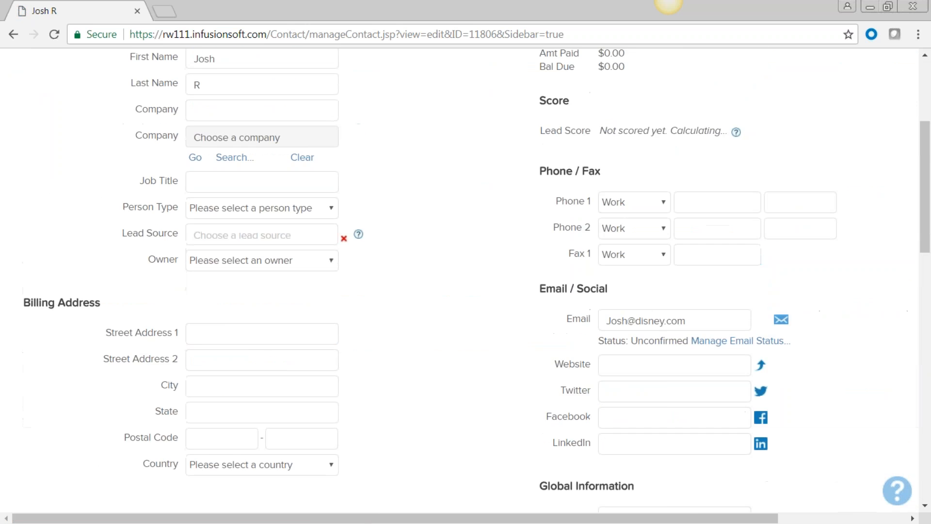
{"action": "scroll", "coordinate": [220, 133], "scroll_direction": "down", "scroll_amount": 3}
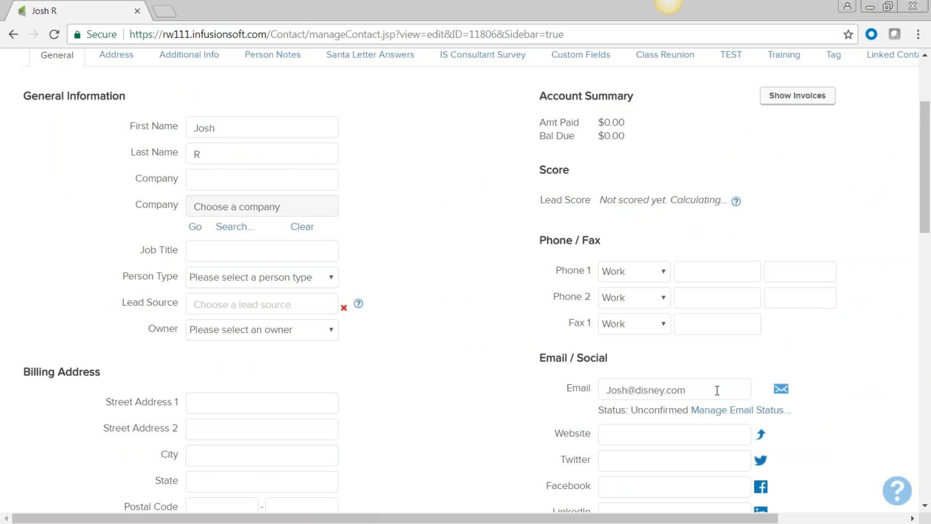
{"action": "triple_click", "coordinate": [681, 390]}
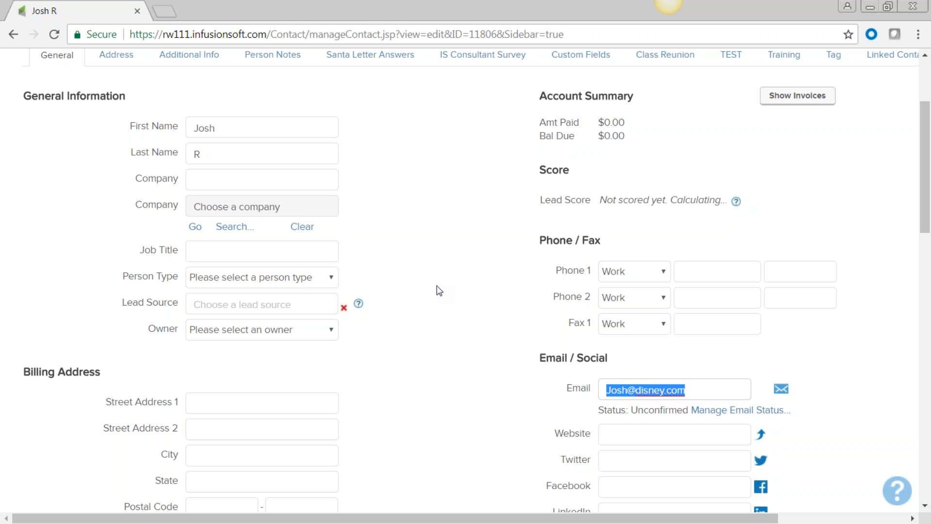
{"action": "left_click", "coordinate": [435, 262]}
{"action": "scroll", "coordinate": [435, 262], "scroll_direction": "up", "scroll_amount": 3}
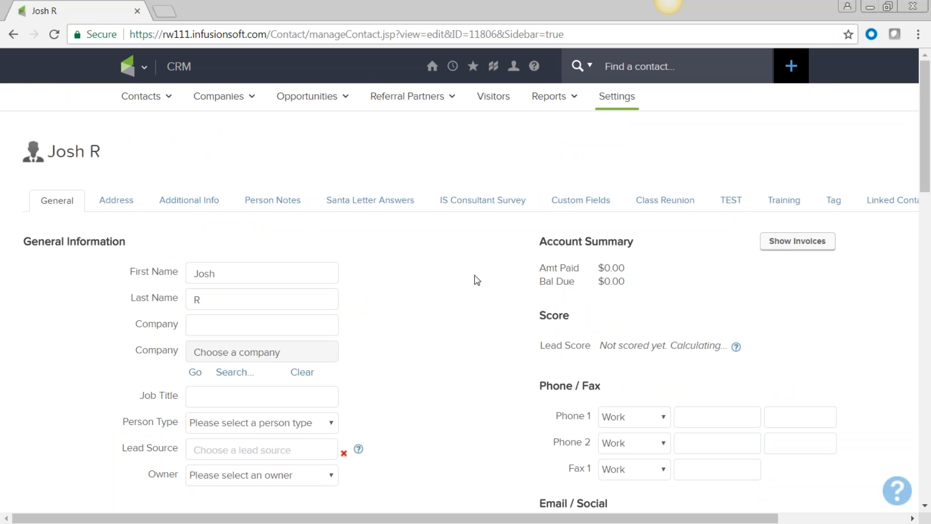
{"action": "mouse_move", "coordinate": [138, 69]}
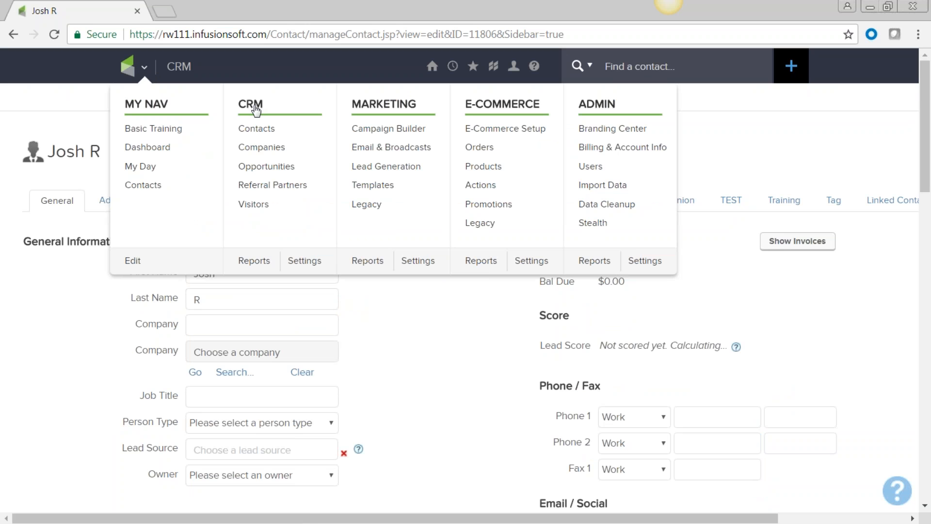
Go to CRM > Contacts and reach the blank contact search criteria page
{"action": "left_click", "coordinate": [262, 134]}
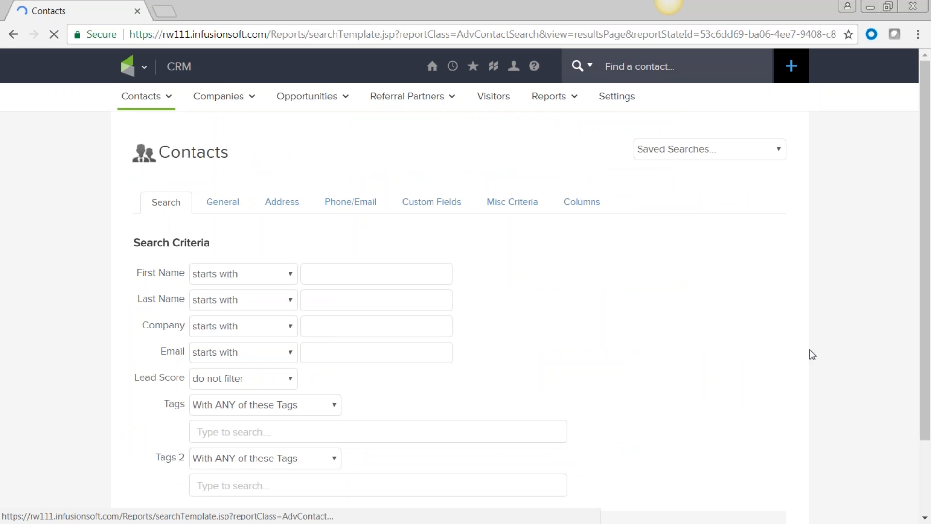
{"action": "scroll", "coordinate": [610, 312], "scroll_direction": "down", "scroll_amount": 2}
{"action": "scroll", "coordinate": [611, 312], "scroll_direction": "up", "scroll_amount": 2}
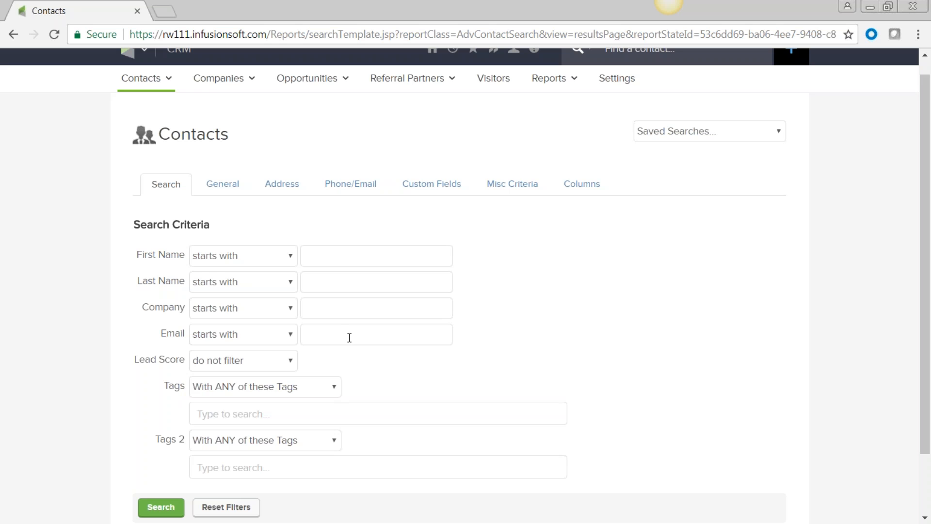
{"action": "scroll", "coordinate": [65, 147], "scroll_direction": "up", "scroll_amount": 1}
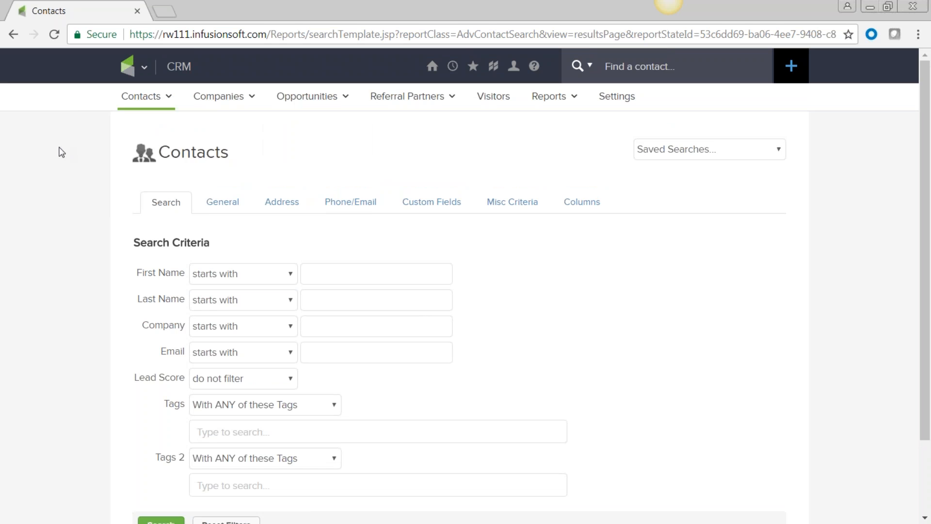
{"action": "mouse_move", "coordinate": [165, 107]}
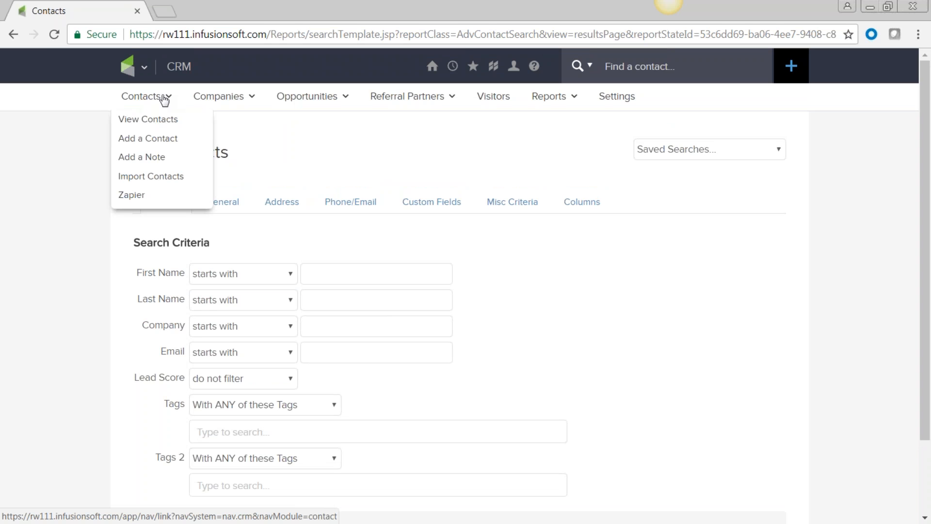
Open the full Add a Contact page and keep the standard entry form
{"action": "left_click", "coordinate": [156, 140]}
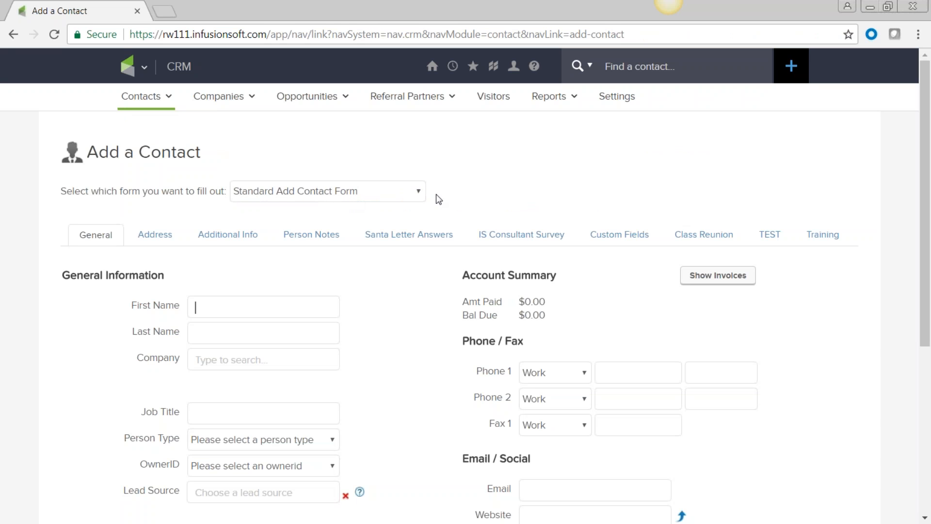
{"action": "left_click", "coordinate": [417, 192]}
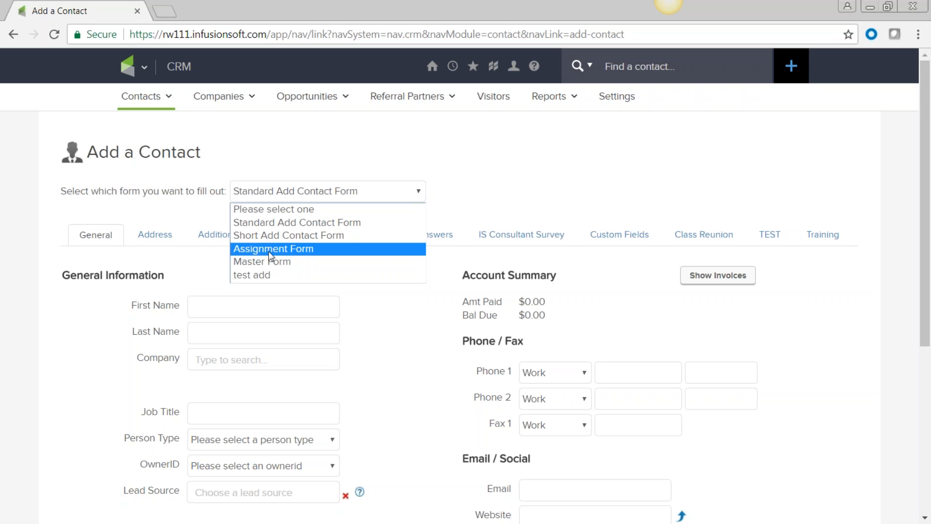
{"action": "left_click", "coordinate": [453, 364]}
{"action": "scroll", "coordinate": [432, 362], "scroll_direction": "down", "scroll_amount": 5}
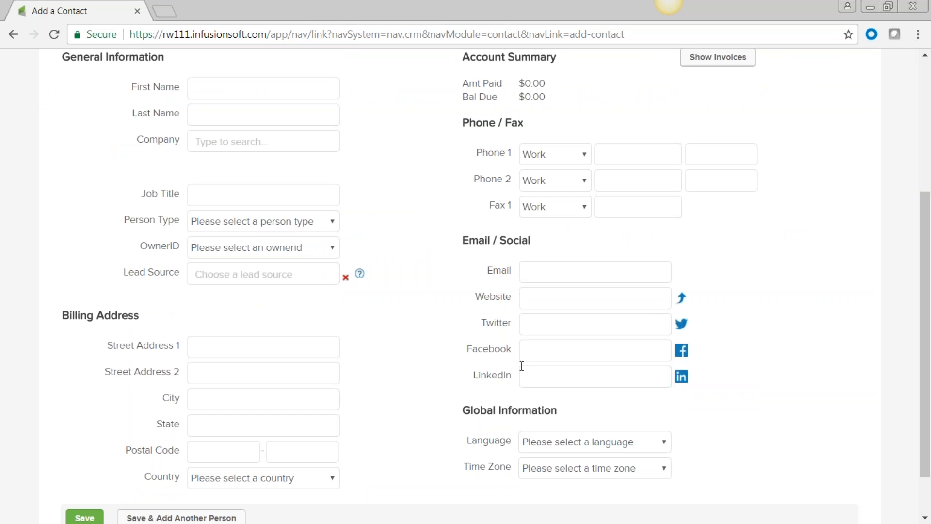
{"action": "scroll", "coordinate": [617, 408], "scroll_direction": "down", "scroll_amount": 2}
{"action": "scroll", "coordinate": [339, 343], "scroll_direction": "up", "scroll_amount": 5}
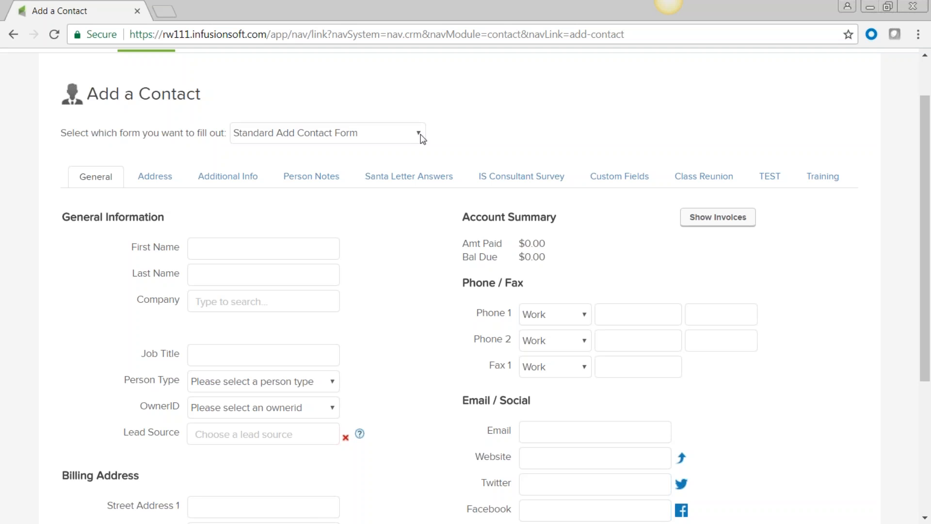
Enter the new contact's first name and last name
{"action": "left_click", "coordinate": [220, 247]}
{"action": "type", "text": "Matt"}
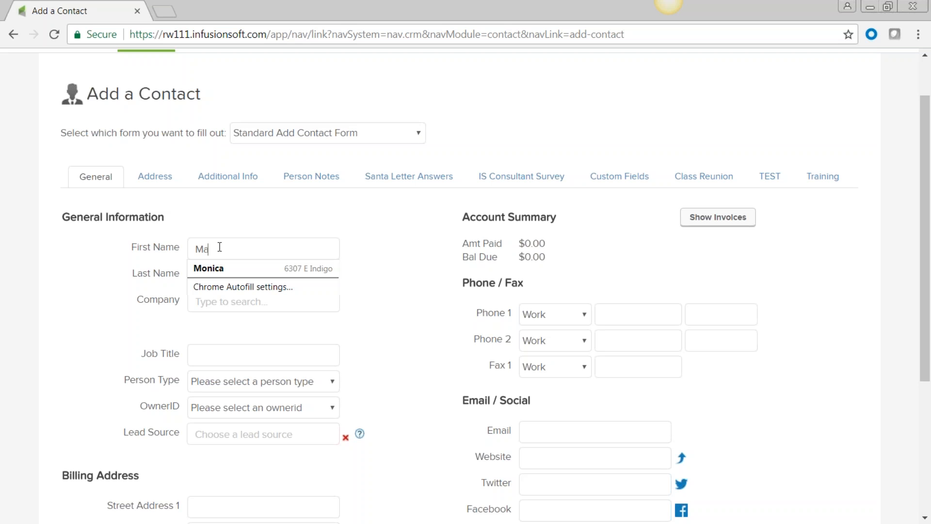
{"action": "key", "text": "Tab"}
{"action": "type", "text": "R"}
{"action": "key", "text": "Tab"}
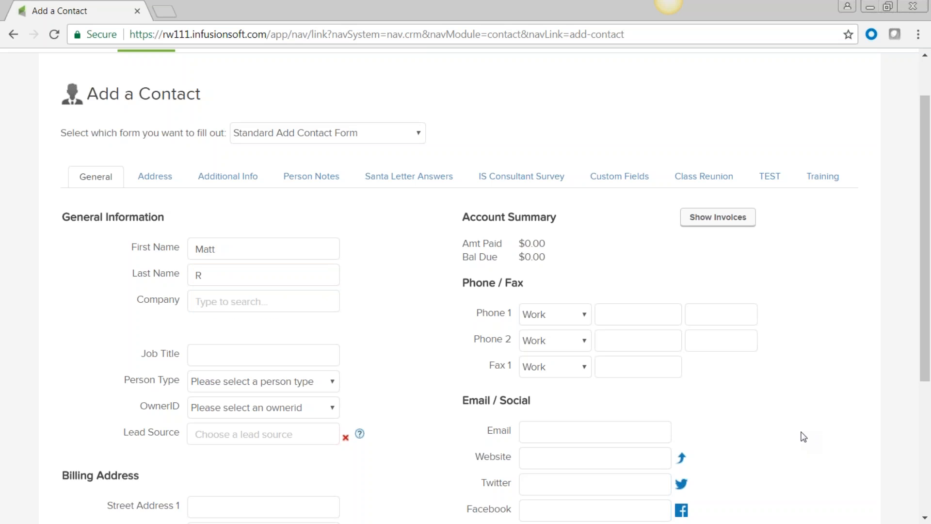
Fill in the contact's e-mail address, tick 'I have Permission', and save the contact
{"action": "scroll", "coordinate": [802, 434], "scroll_direction": "down", "scroll_amount": 1}
{"action": "left_click", "coordinate": [569, 362]}
{"action": "type", "text": "ma"}
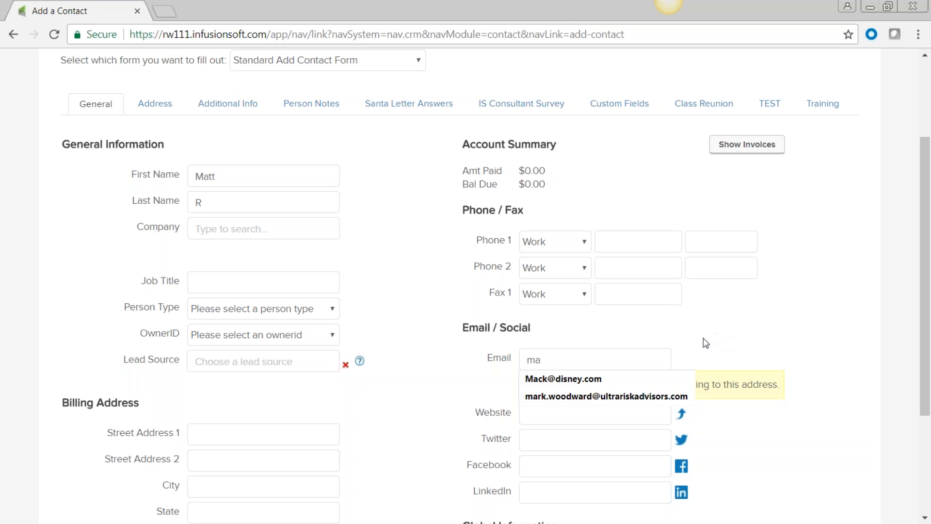
{"action": "key", "text": "BackSpace"}
{"action": "key", "text": "BackSpace"}
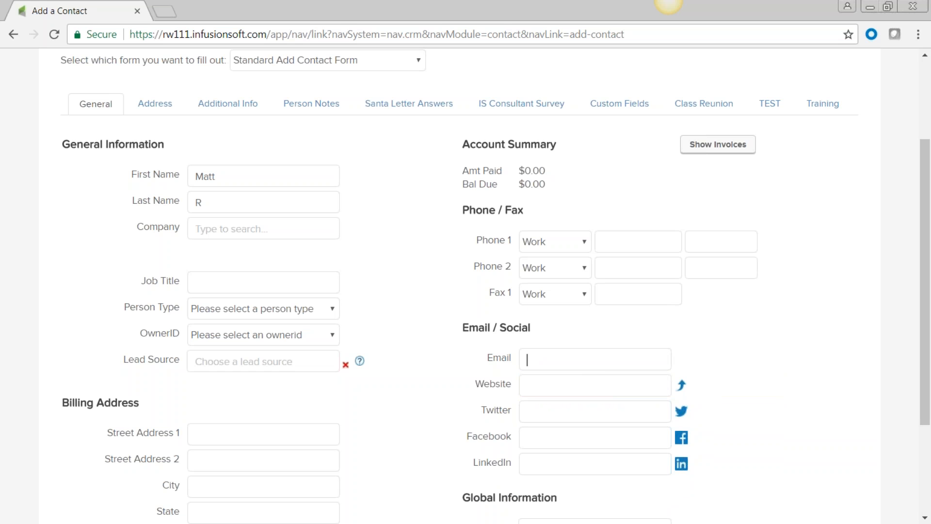
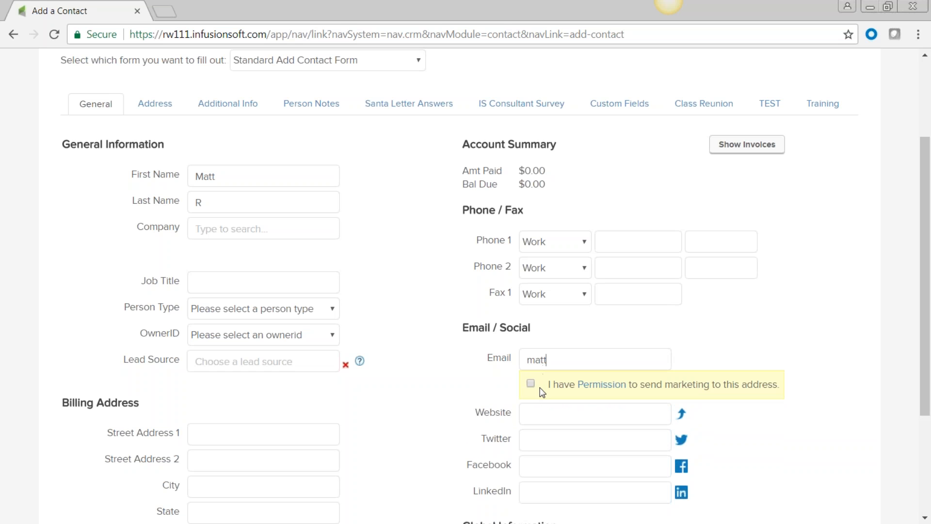
{"action": "left_click", "coordinate": [531, 383]}
{"action": "left_click", "coordinate": [555, 362]}
{"action": "type", "text": "@disney.com"}
{"action": "scroll", "coordinate": [745, 305], "scroll_direction": "down", "scroll_amount": 3}
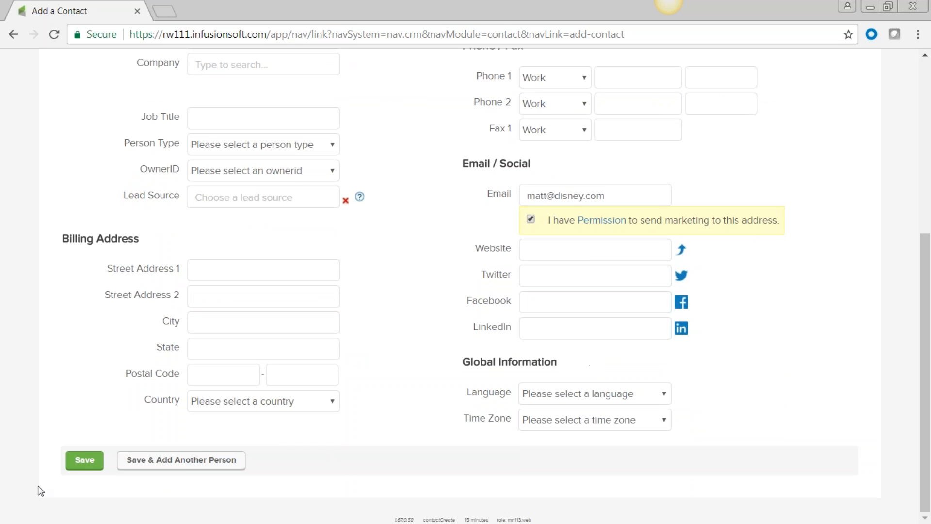
{"action": "left_click", "coordinate": [85, 463]}
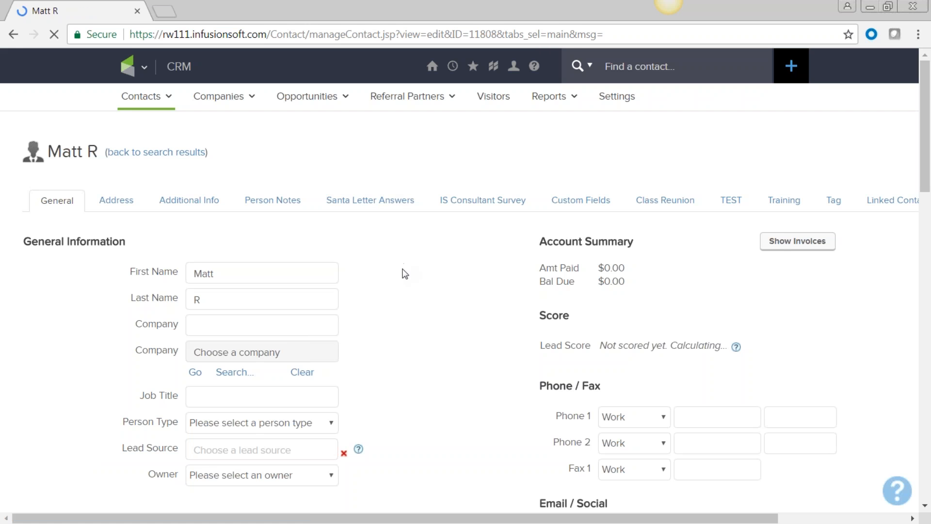
Review the saved contact's record, then show the main navigation mega menu from the logo
{"action": "scroll", "coordinate": [427, 314], "scroll_direction": "down", "scroll_amount": 15}
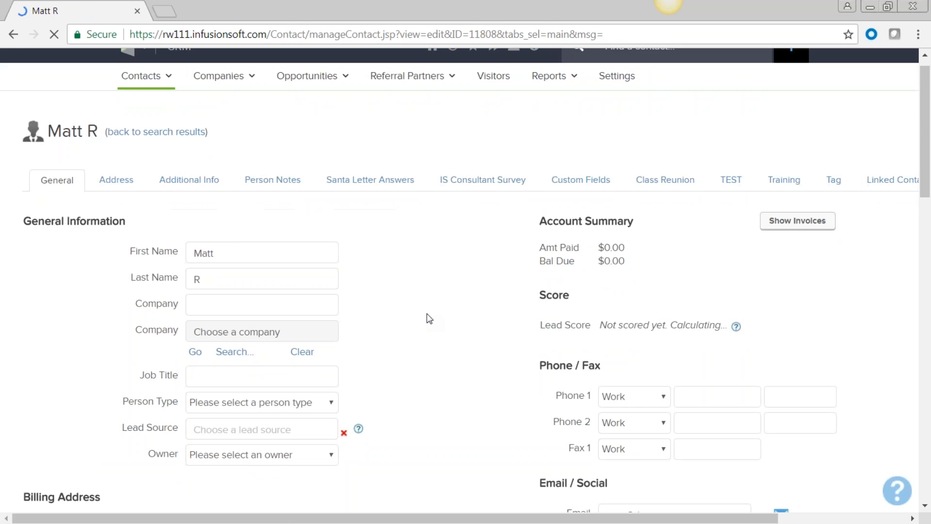
{"action": "scroll", "coordinate": [430, 319], "scroll_direction": "down", "scroll_amount": 7}
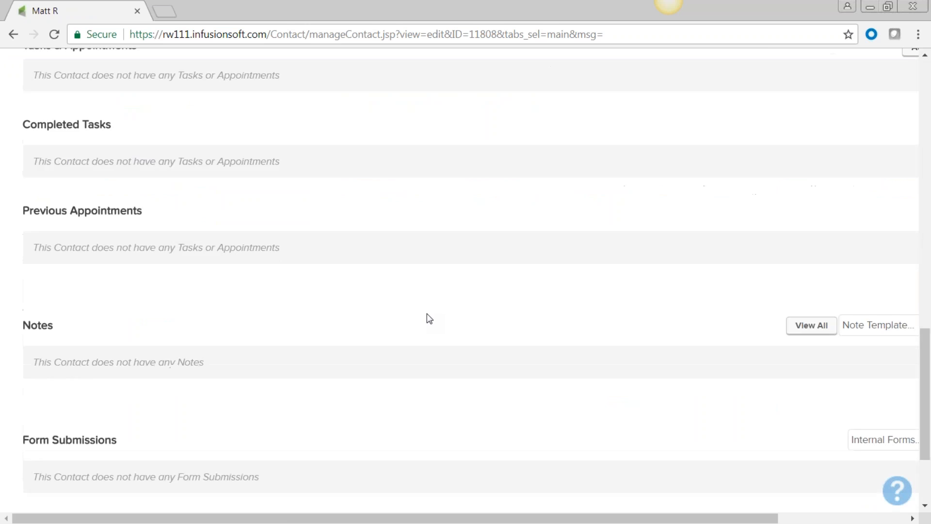
{"action": "scroll", "coordinate": [429, 319], "scroll_direction": "up", "scroll_amount": 15}
{"action": "scroll", "coordinate": [430, 319], "scroll_direction": "up", "scroll_amount": 9}
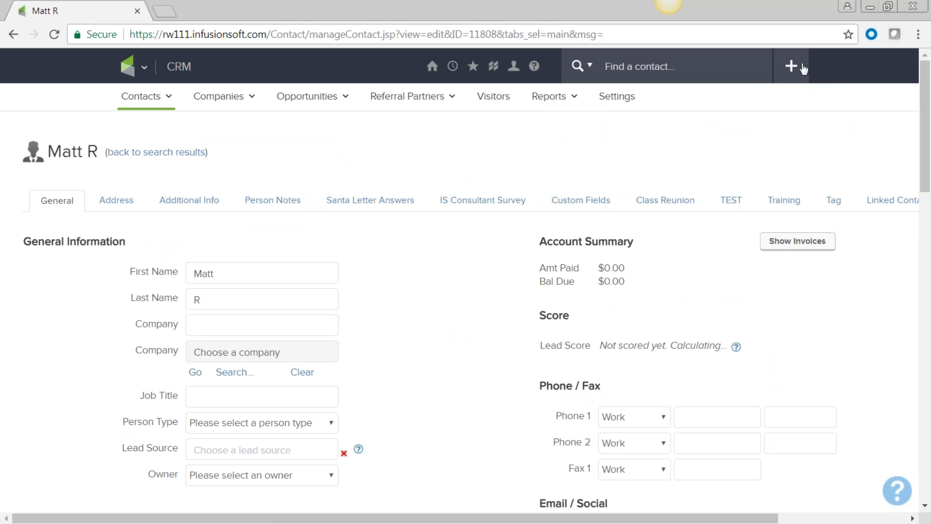
{"action": "mouse_move", "coordinate": [139, 99]}
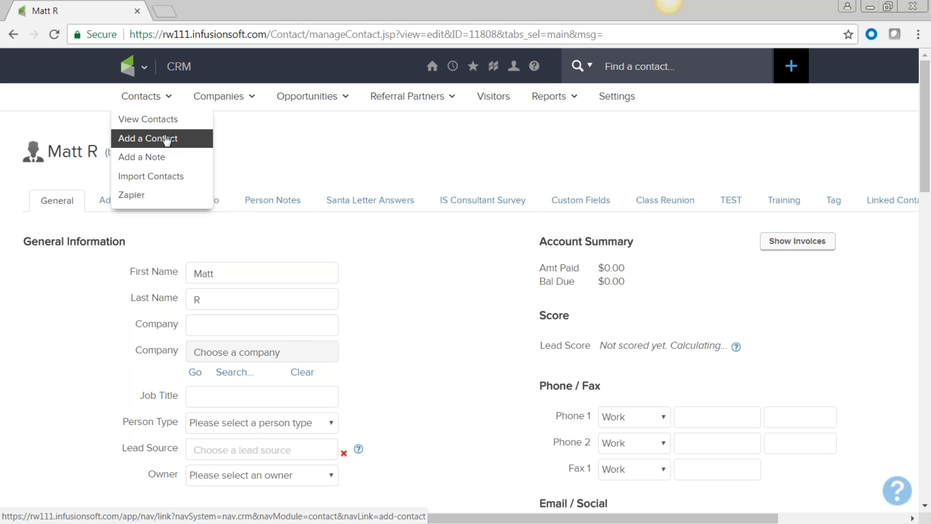
{"action": "mouse_move", "coordinate": [143, 67]}
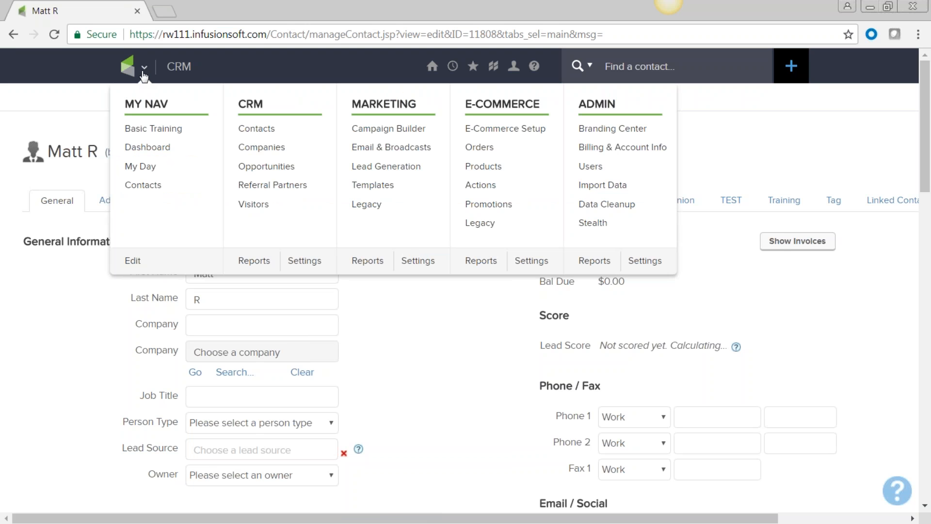
Choose Admin > Import Data from the mega menu
{"action": "left_click", "coordinate": [603, 187]}
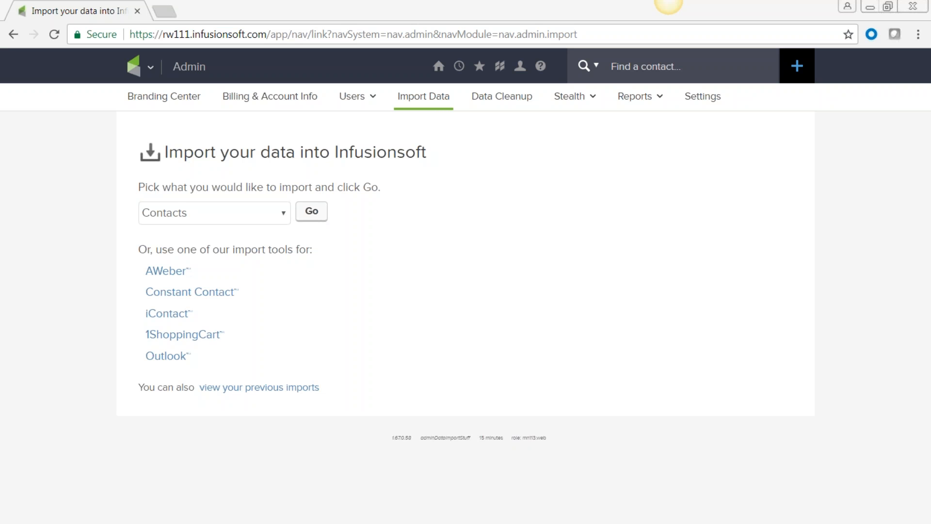
Start a contacts import and browse to select people-sample.csv
{"action": "left_click", "coordinate": [312, 212]}
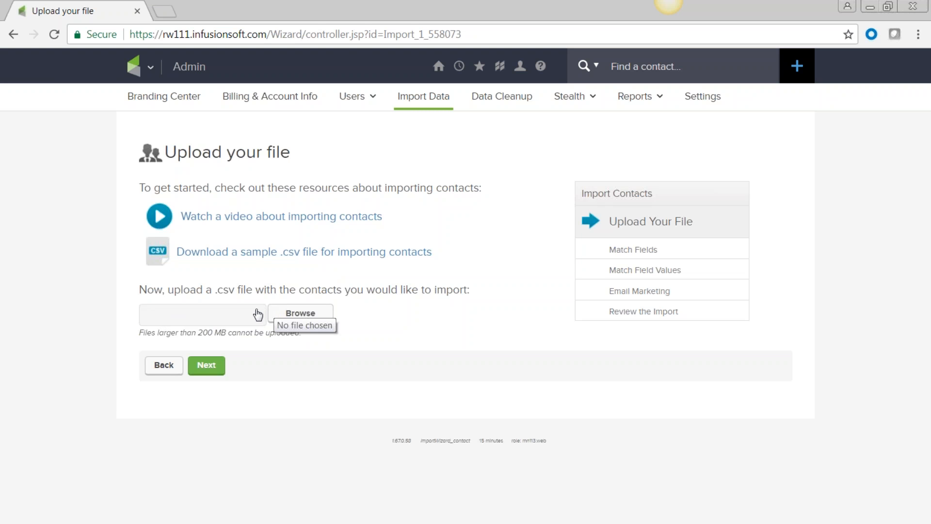
{"action": "left_click", "coordinate": [315, 318]}
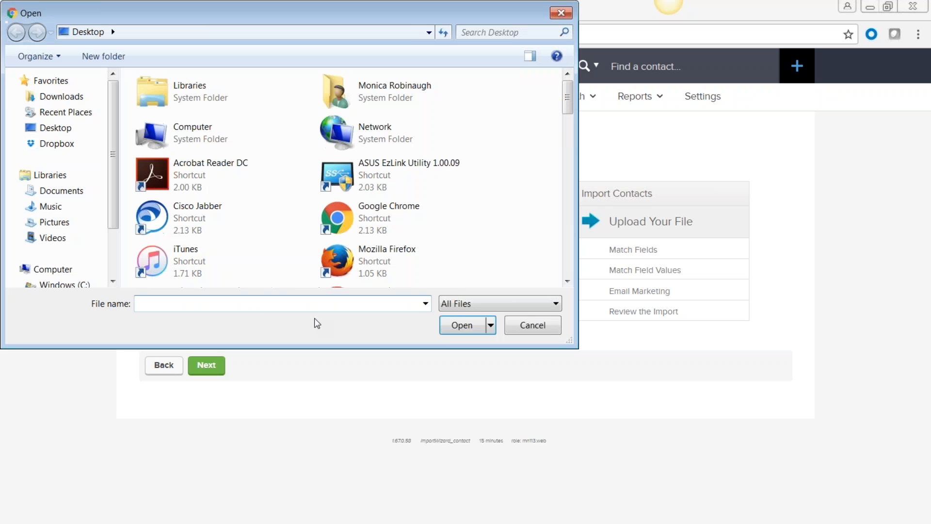
{"action": "type", "text": "peo"}
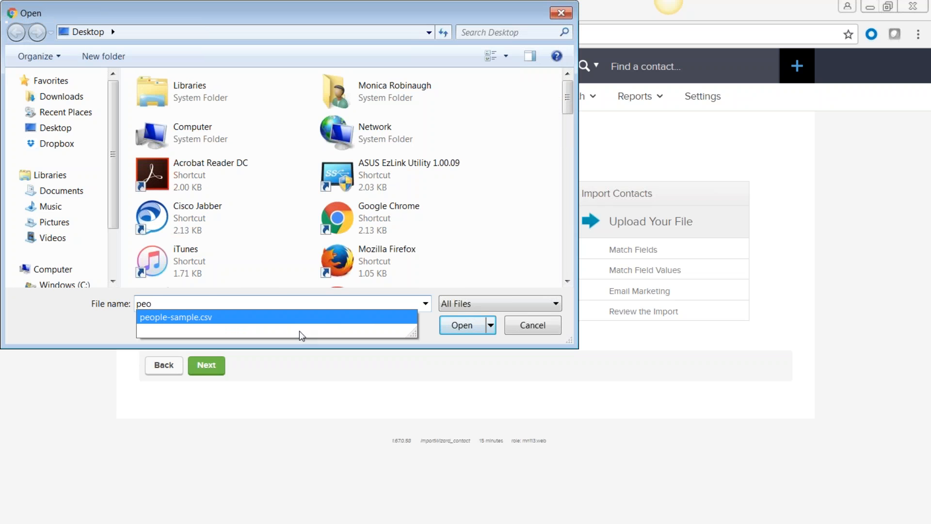
{"action": "left_click", "coordinate": [295, 317]}
{"action": "left_click", "coordinate": [459, 324]}
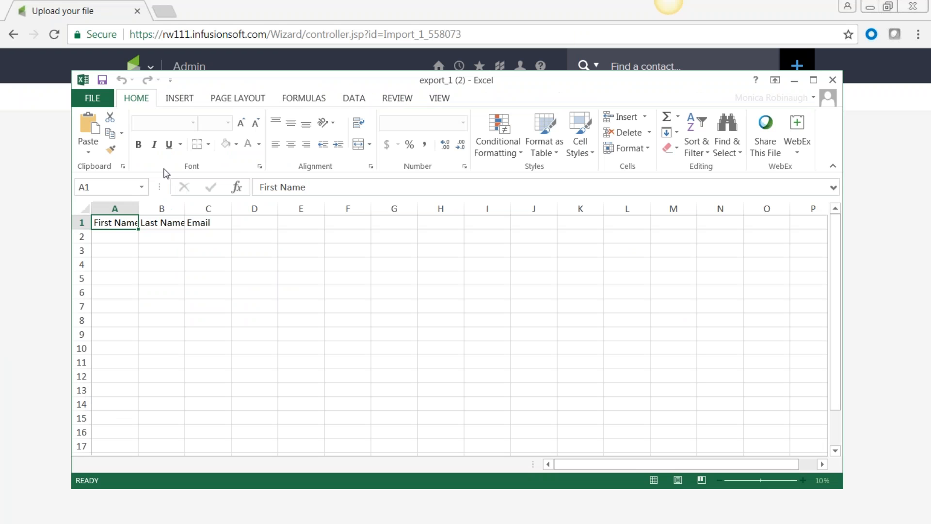
Open people-sample from Excel's Recent Workbooks list, then minimize Excel
{"action": "left_click", "coordinate": [92, 97]}
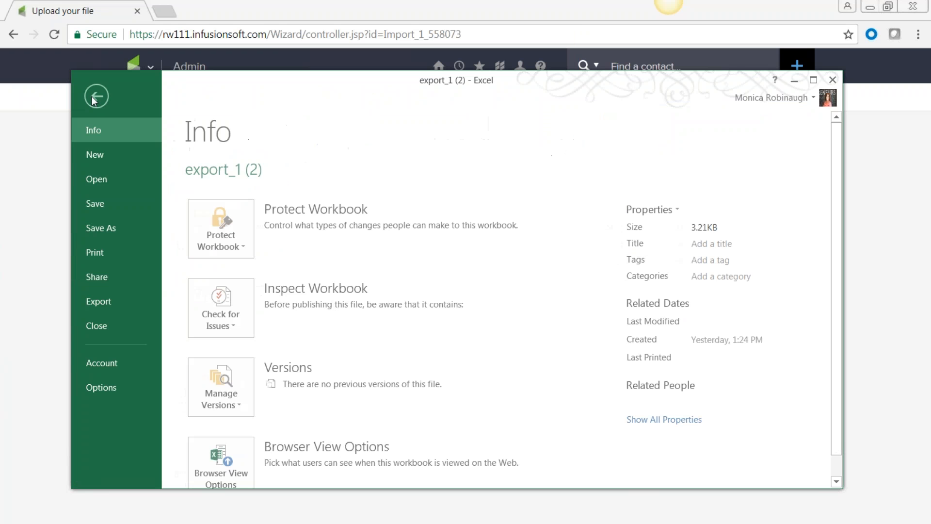
{"action": "left_click", "coordinate": [98, 178]}
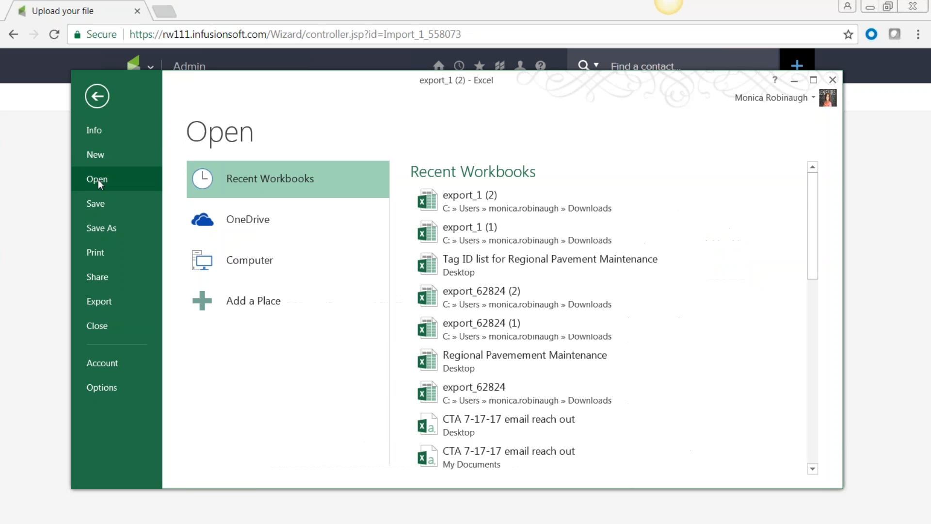
{"action": "scroll", "coordinate": [607, 316], "scroll_direction": "down", "scroll_amount": 3}
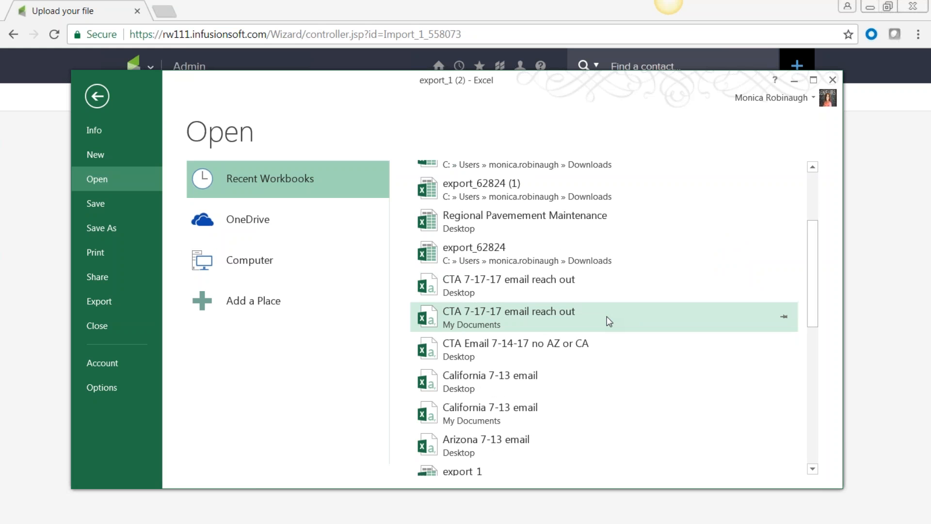
{"action": "scroll", "coordinate": [608, 318], "scroll_direction": "down", "scroll_amount": 3}
{"action": "scroll", "coordinate": [608, 321], "scroll_direction": "down", "scroll_amount": 3}
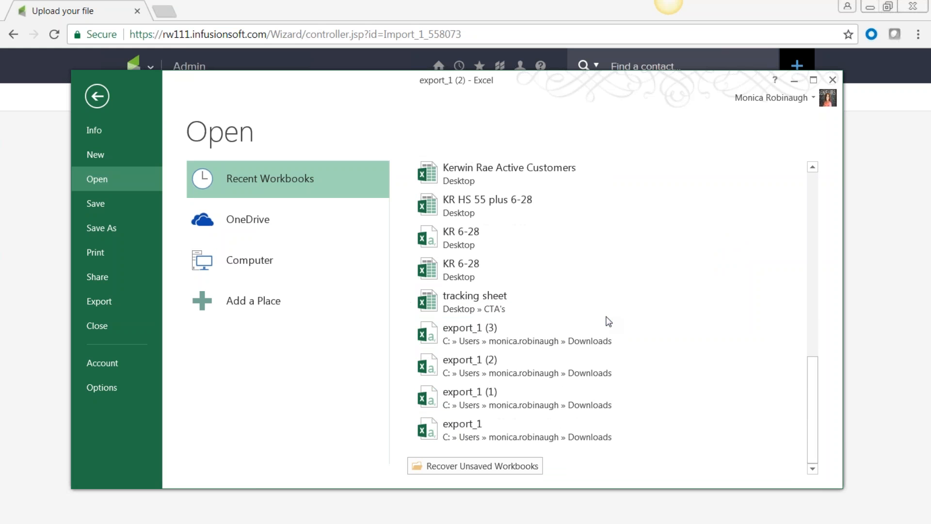
{"action": "scroll", "coordinate": [609, 321], "scroll_direction": "up", "scroll_amount": 9}
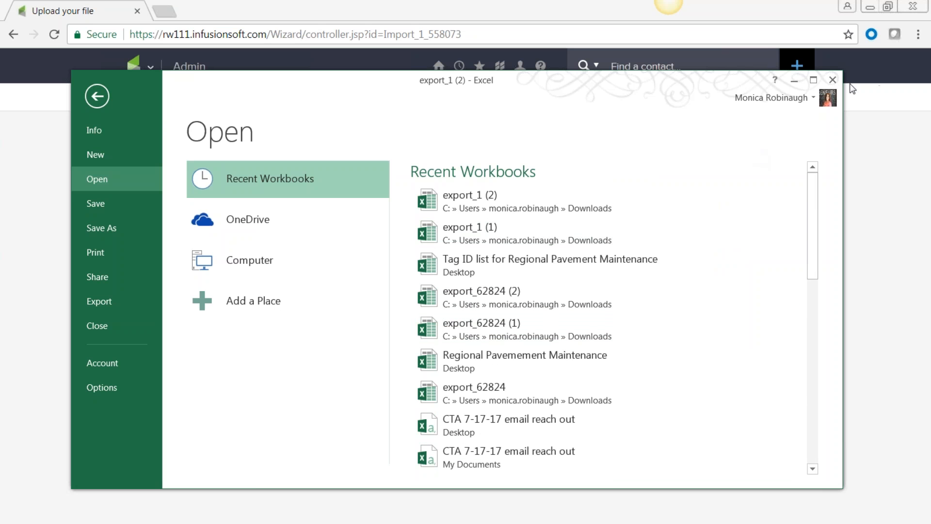
{"action": "left_click", "coordinate": [794, 81]}
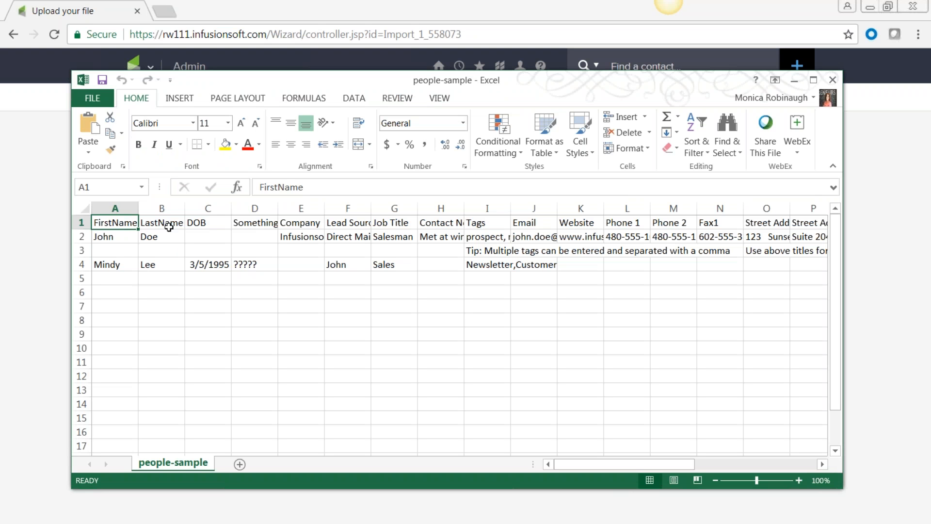
Widen columns D, E and F and review the company, lead source and job title entries
{"action": "left_click", "coordinate": [167, 224]}
{"action": "left_click", "coordinate": [215, 222]}
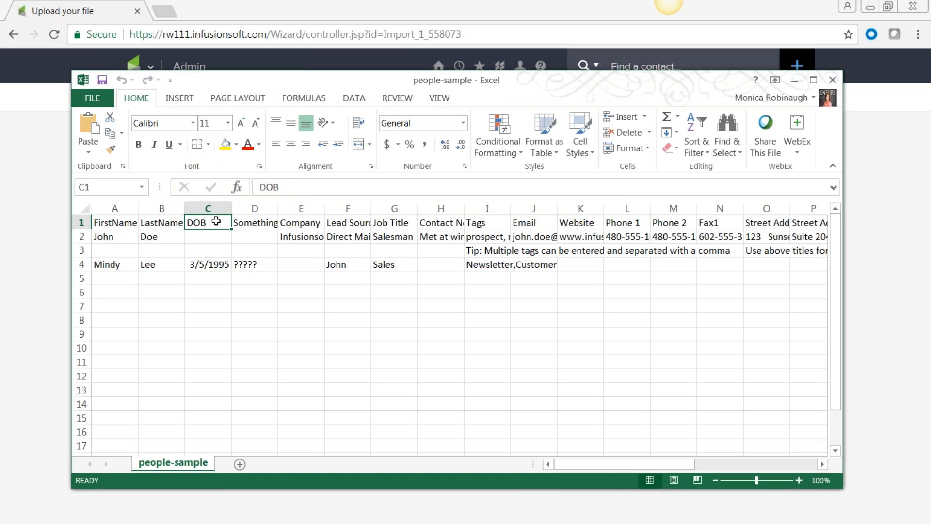
{"action": "left_click", "coordinate": [117, 237]}
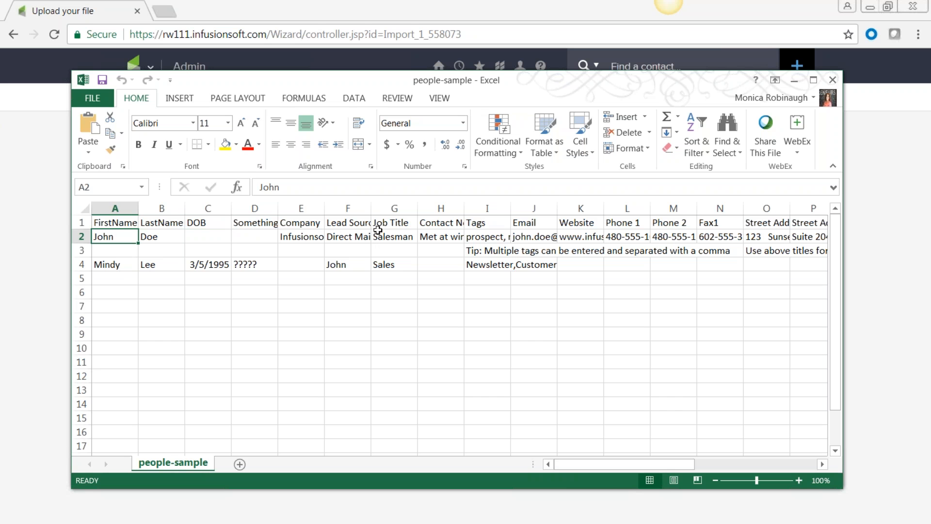
{"action": "left_click_drag", "start_coordinate": [372, 208], "coordinate": [515, 209]}
{"action": "left_click_drag", "start_coordinate": [324, 209], "coordinate": [365, 209]}
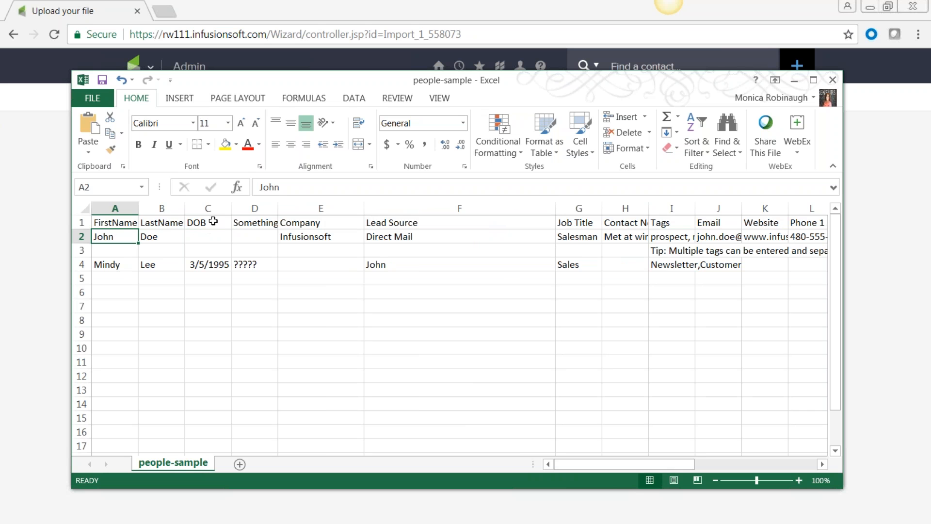
{"action": "left_click_drag", "start_coordinate": [278, 209], "coordinate": [304, 208]}
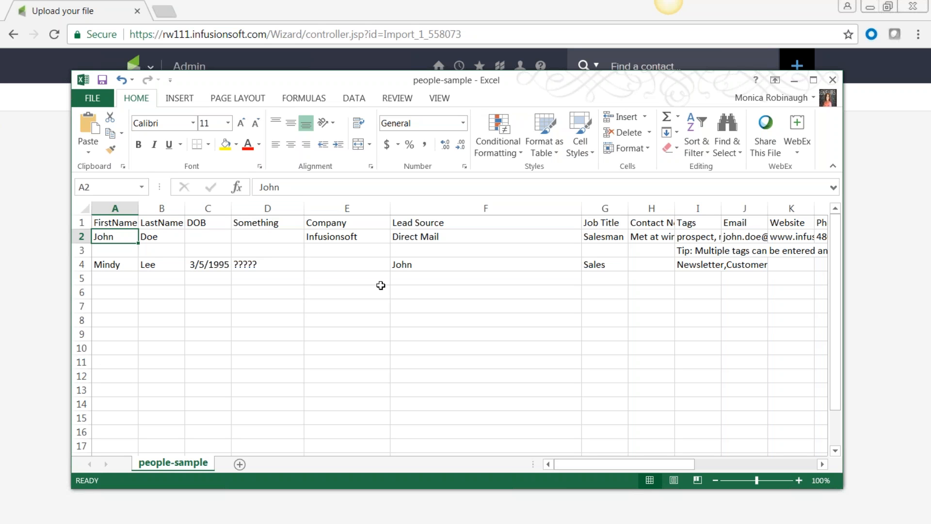
{"action": "left_click", "coordinate": [364, 222]}
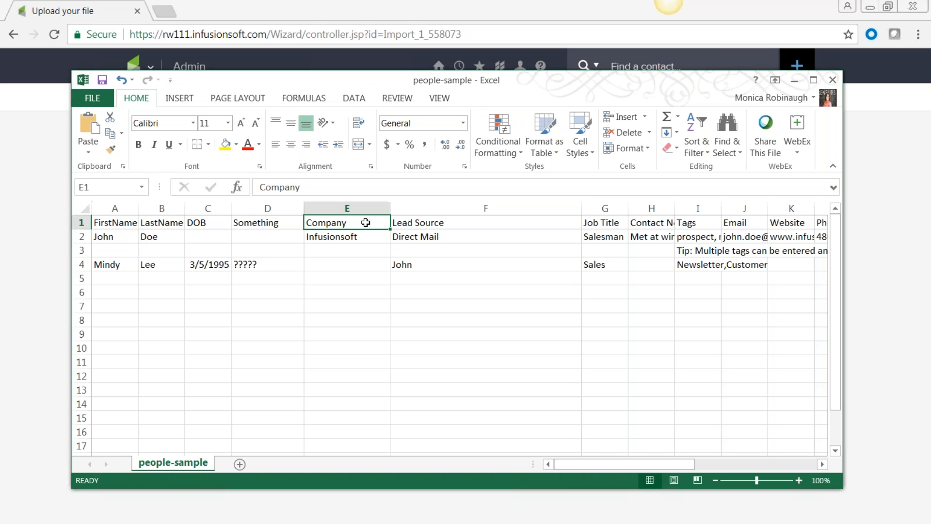
{"action": "left_click", "coordinate": [470, 222]}
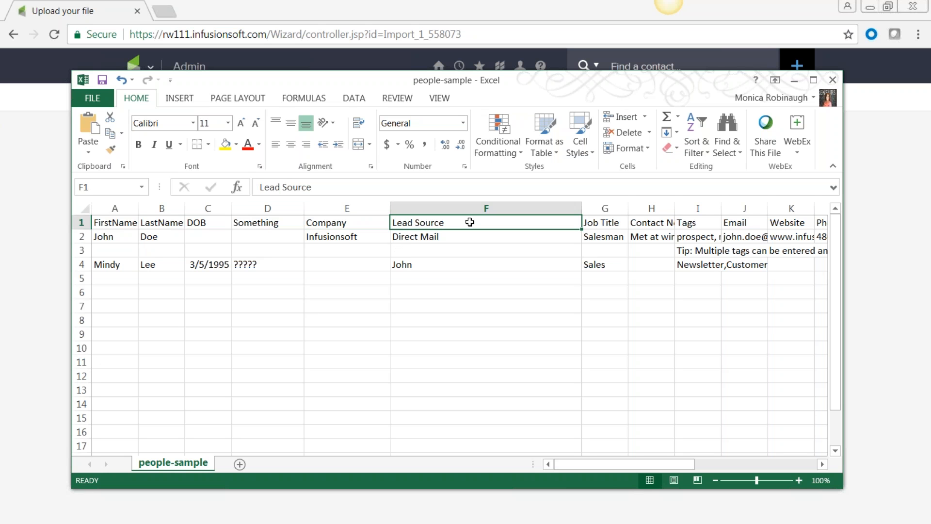
{"action": "left_click", "coordinate": [450, 237]}
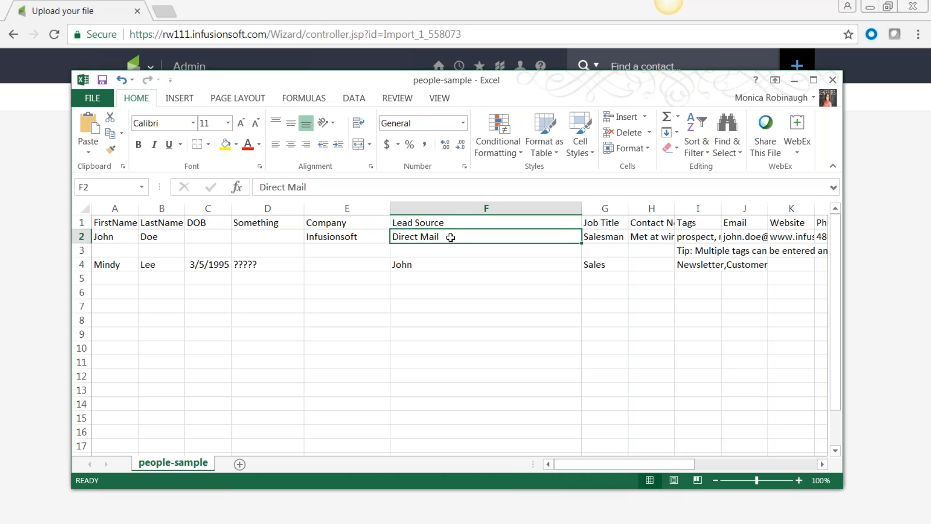
{"action": "left_click", "coordinate": [443, 265]}
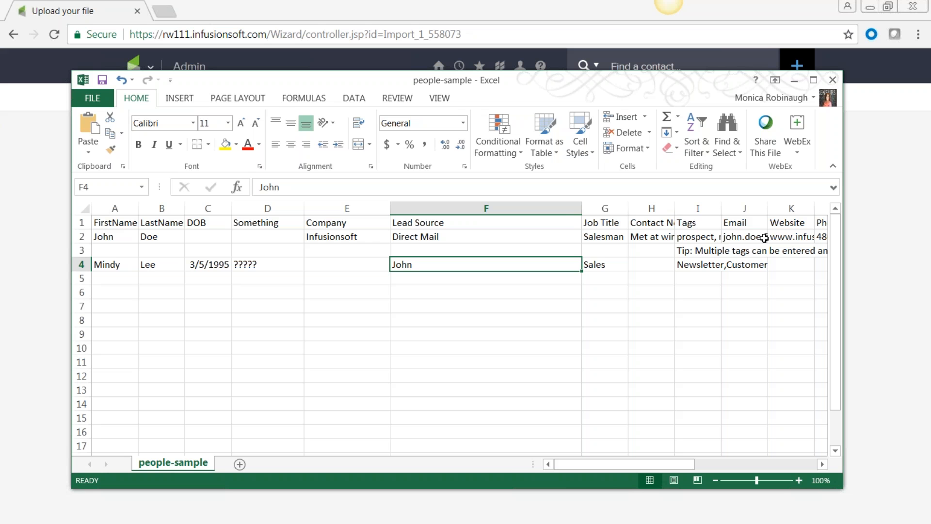
{"action": "left_click", "coordinate": [617, 238]}
{"action": "left_click", "coordinate": [618, 265]}
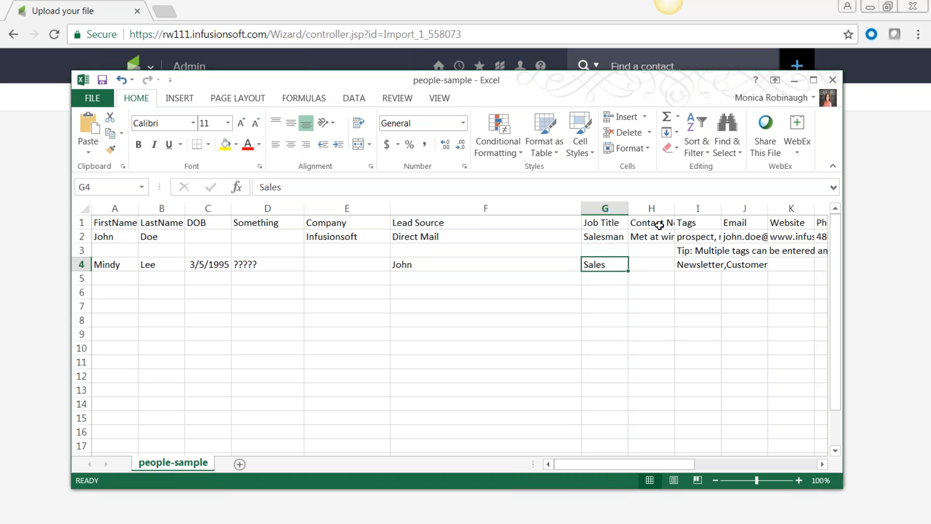
Widen the Contact Notes and Tags columns so full notes and tags like Newsletter,Customer show
{"action": "left_click_drag", "start_coordinate": [675, 208], "coordinate": [790, 207]}
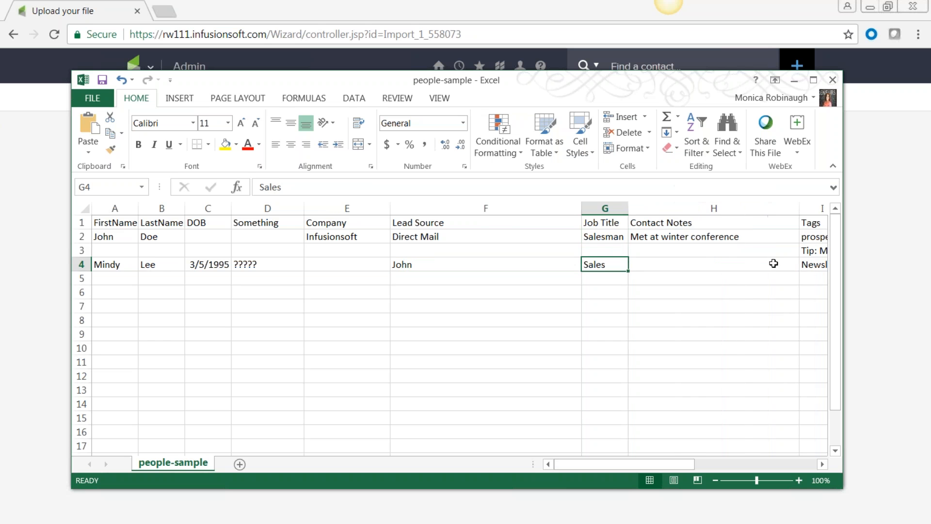
{"action": "mouse_move", "coordinate": [689, 463]}
{"action": "left_mouse_down"}
{"action": "mouse_move", "coordinate": [754, 466]}
{"action": "mouse_move", "coordinate": [700, 463]}
{"action": "left_mouse_up"}
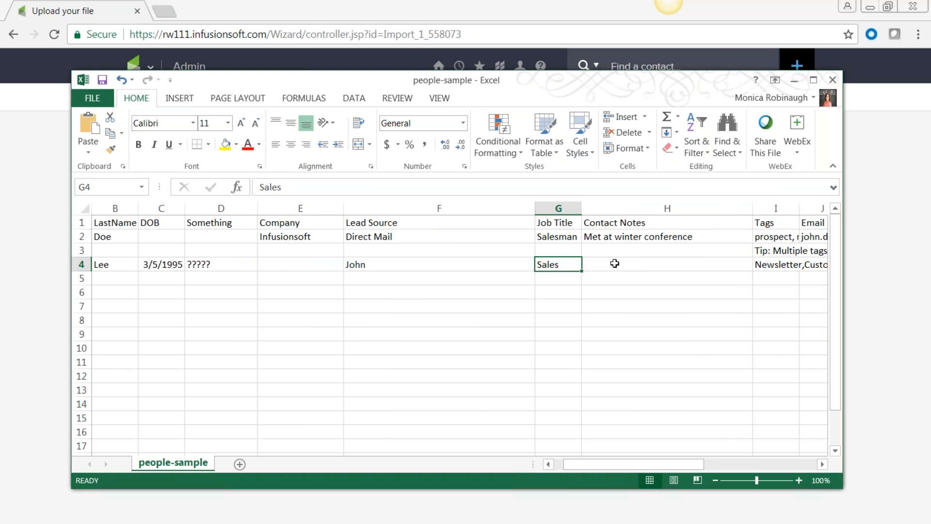
{"action": "left_click", "coordinate": [822, 464]}
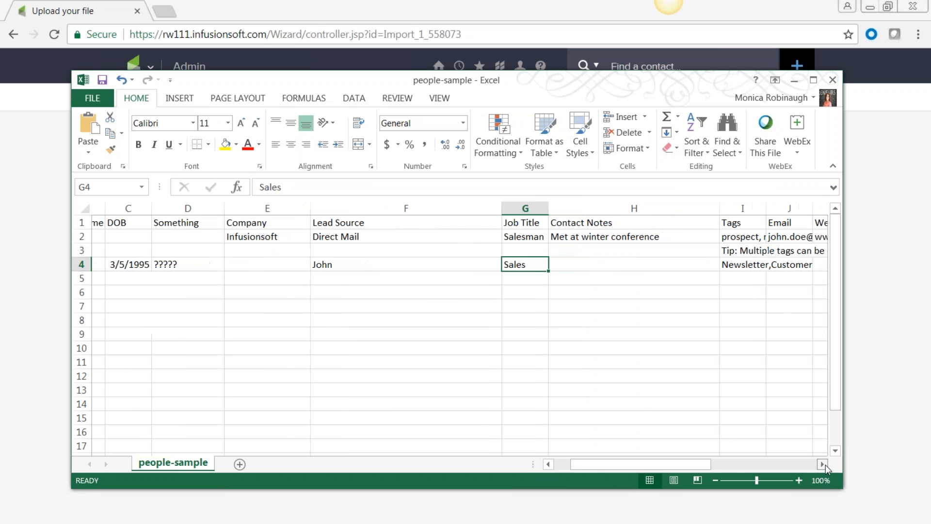
{"action": "left_click", "coordinate": [420, 236]}
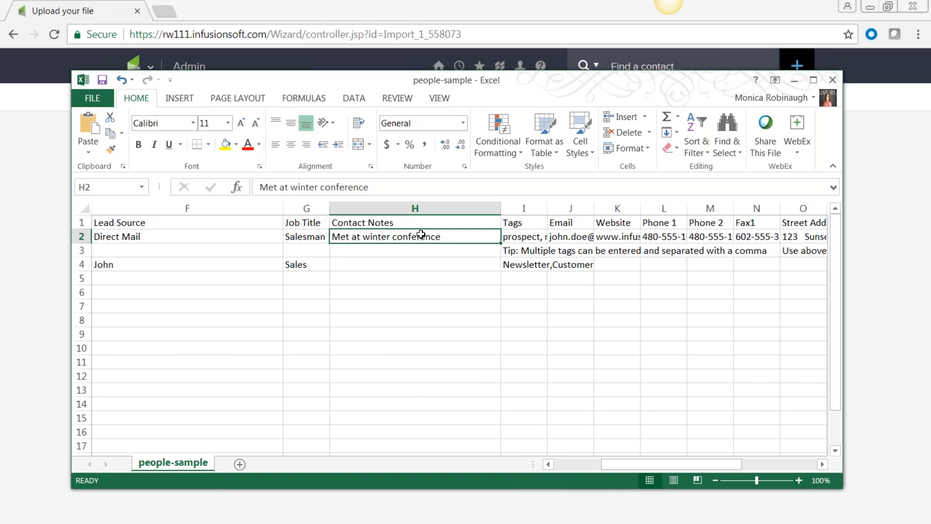
{"action": "left_click_drag", "start_coordinate": [547, 208], "coordinate": [758, 223]}
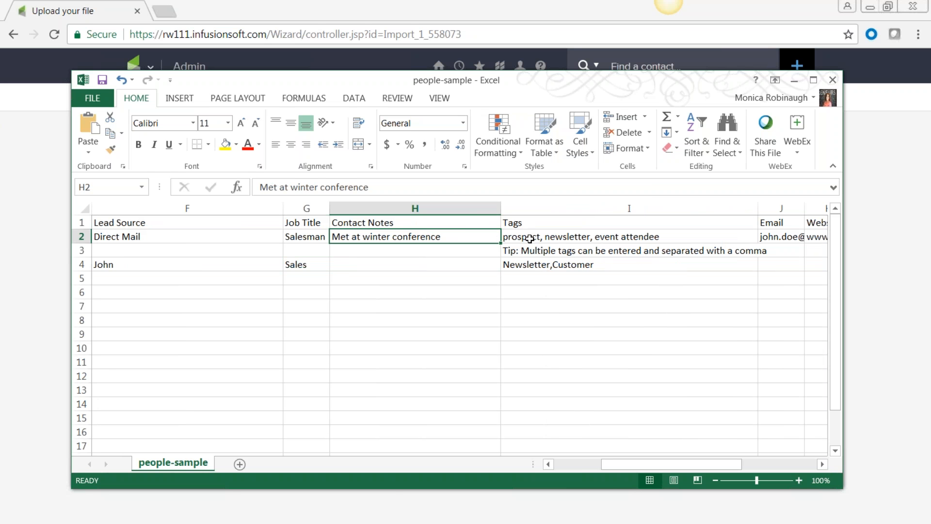
{"action": "left_click", "coordinate": [826, 466]}
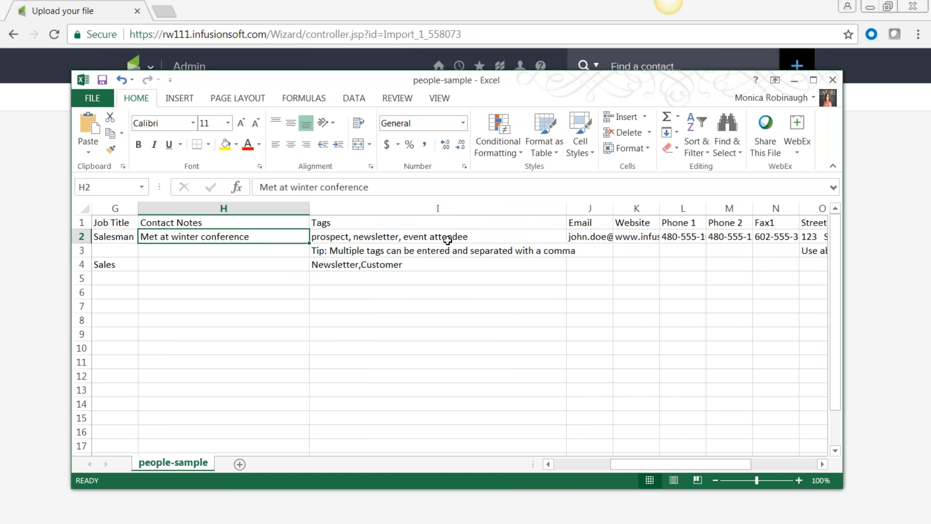
{"action": "left_click", "coordinate": [433, 321]}
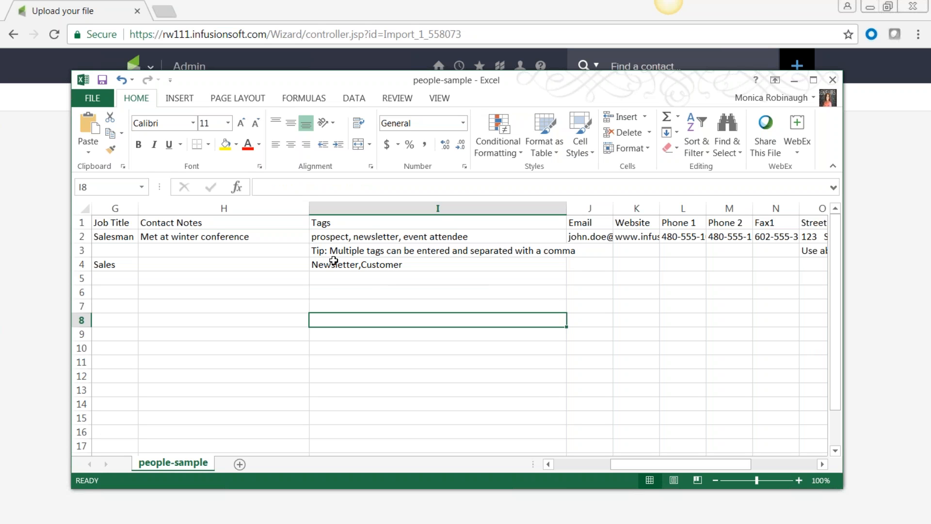
{"action": "left_click", "coordinate": [319, 267]}
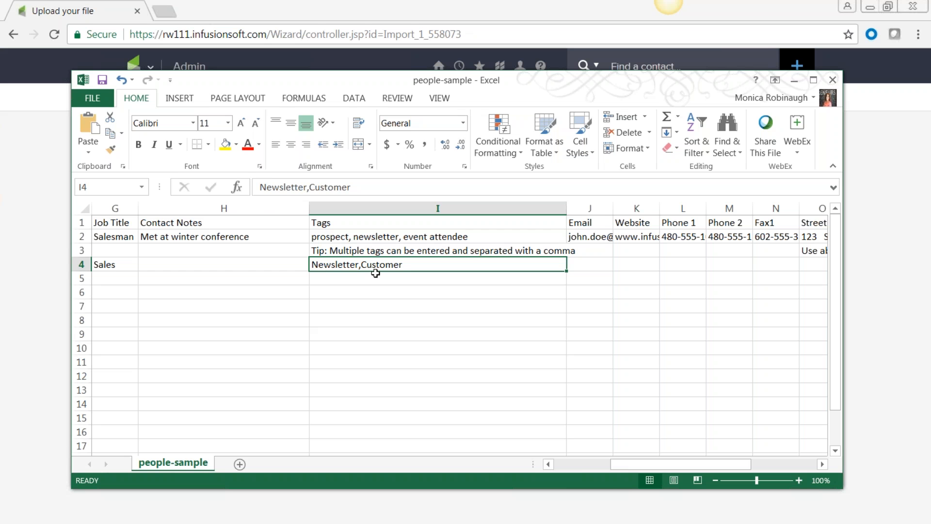
Scroll back to column A, select cell A4, and close Excel to get the save prompt
{"action": "left_click_drag", "start_coordinate": [626, 464], "coordinate": [550, 465]}
{"action": "left_click", "coordinate": [105, 262]}
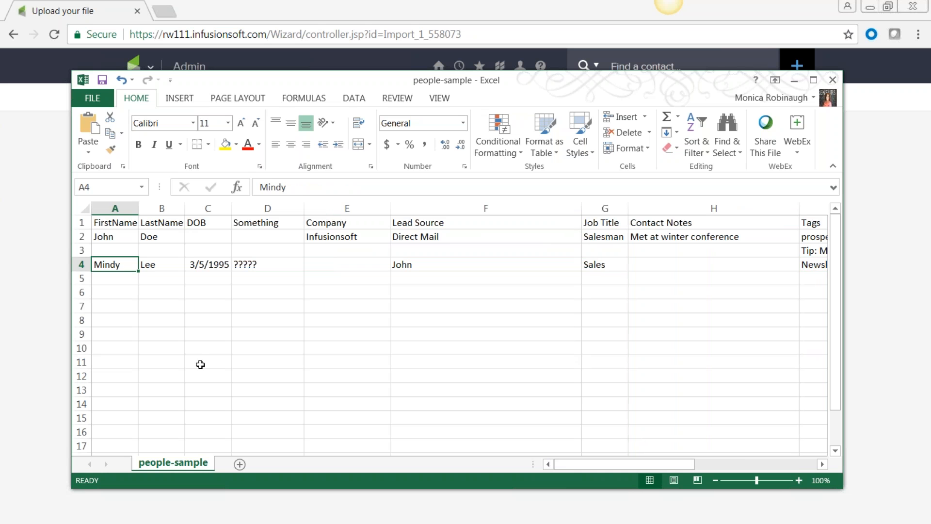
{"action": "left_click", "coordinate": [832, 80]}
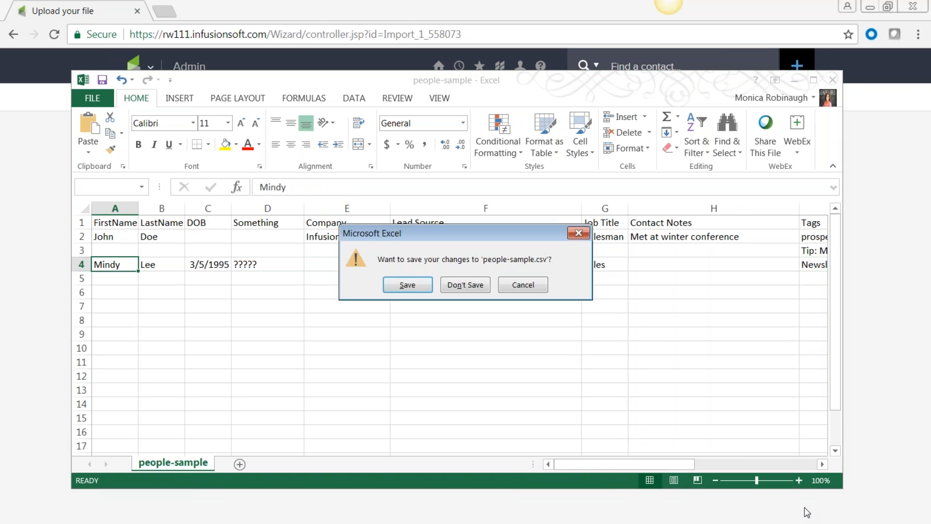
Discard Excel's changes, upload people-sample.csv from the Desktop, and continue to field matching
{"action": "left_click", "coordinate": [473, 285]}
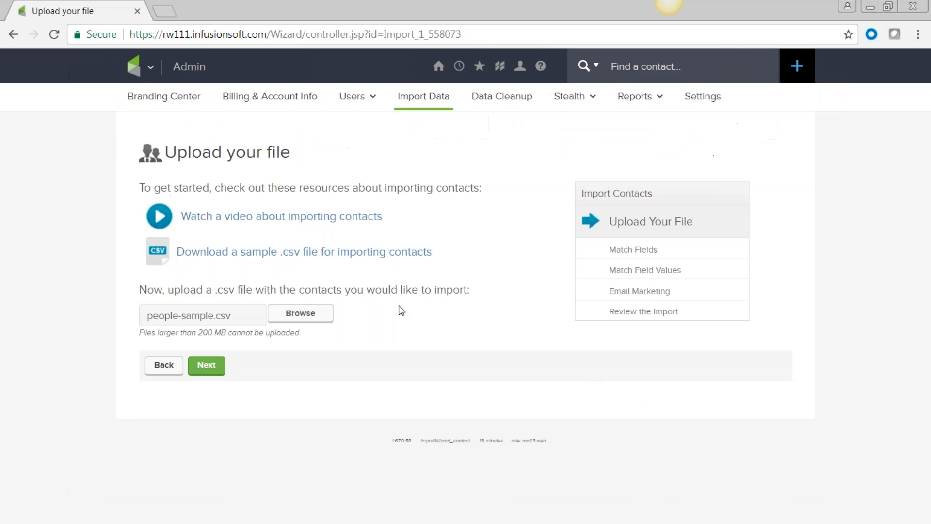
{"action": "left_click", "coordinate": [311, 315]}
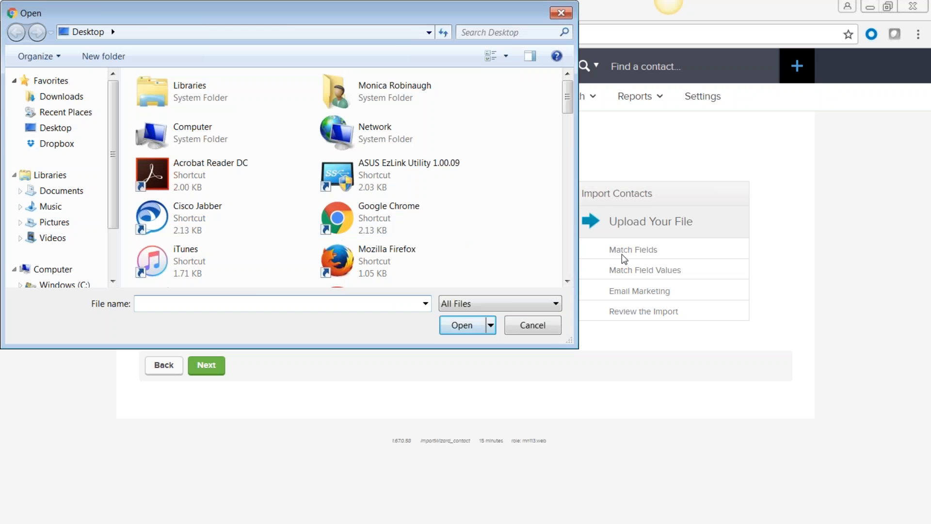
{"action": "left_click", "coordinate": [543, 334]}
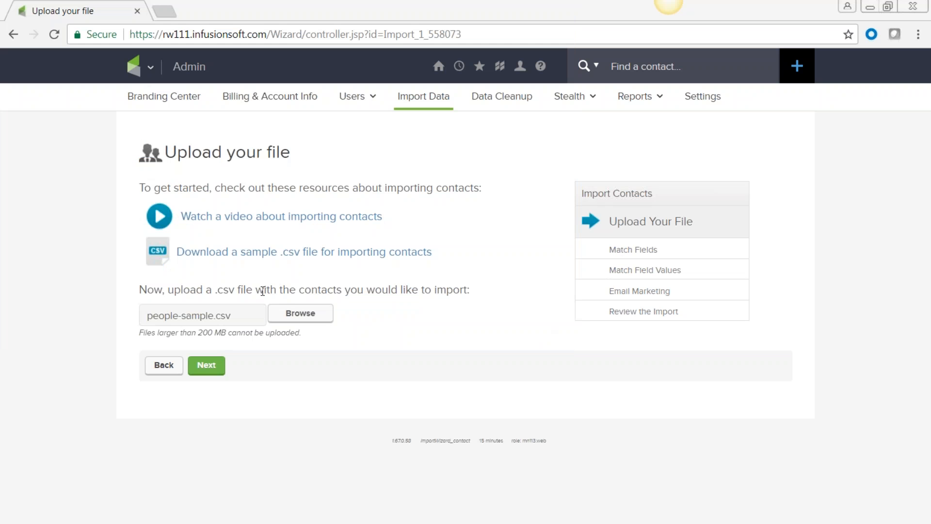
{"action": "left_click", "coordinate": [301, 315]}
{"action": "type", "text": "peo"}
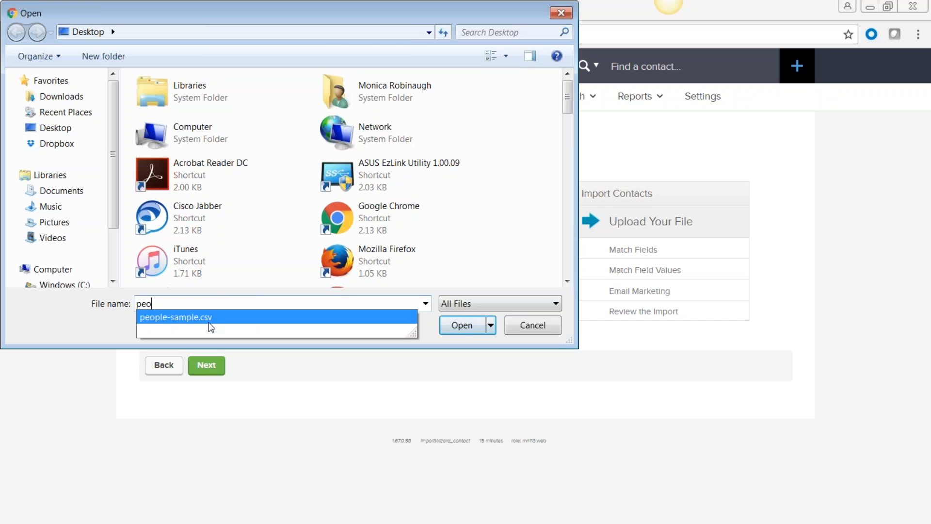
{"action": "key", "text": "Return"}
{"action": "left_click", "coordinate": [472, 328]}
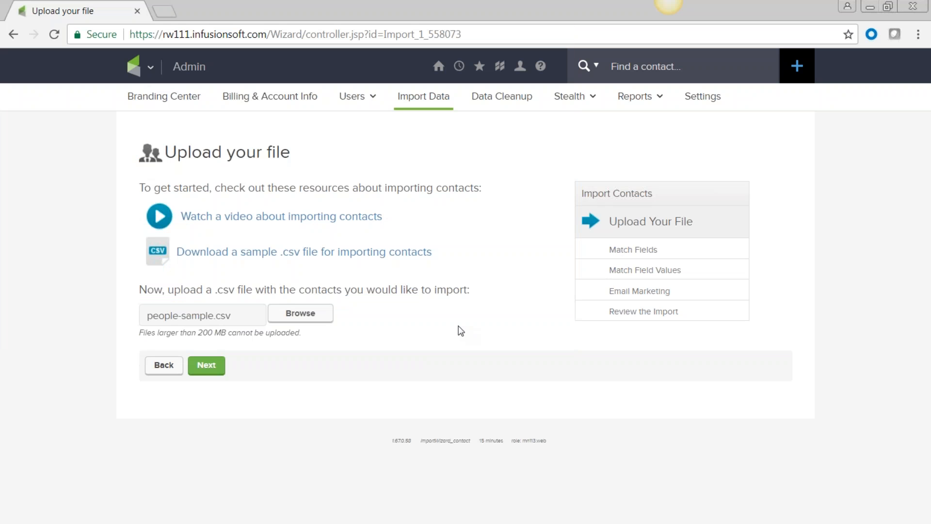
{"action": "left_click", "coordinate": [210, 369]}
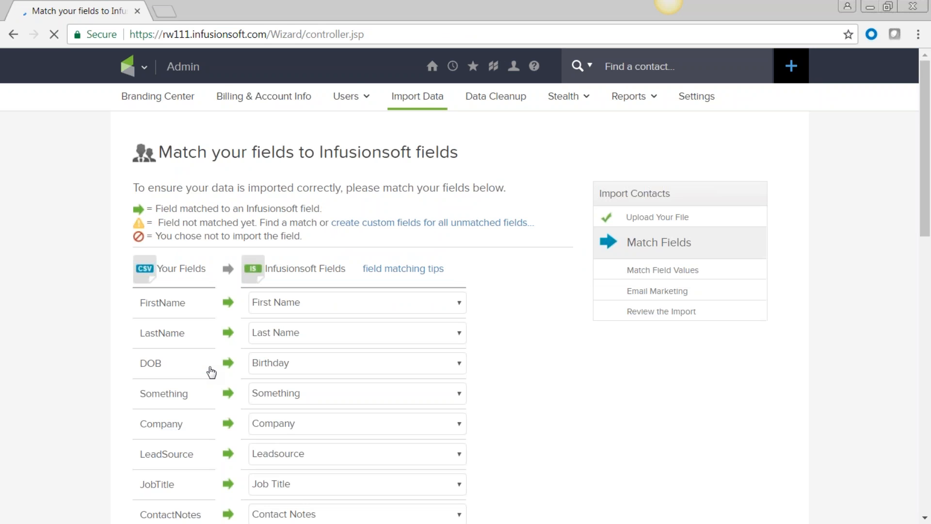
Confirm the FirstName column stays matched to the First Name field
{"action": "scroll", "coordinate": [229, 376], "scroll_direction": "down", "scroll_amount": 5}
{"action": "scroll", "coordinate": [229, 376], "scroll_direction": "up", "scroll_amount": 5}
{"action": "scroll", "coordinate": [225, 254], "scroll_direction": "down", "scroll_amount": 3}
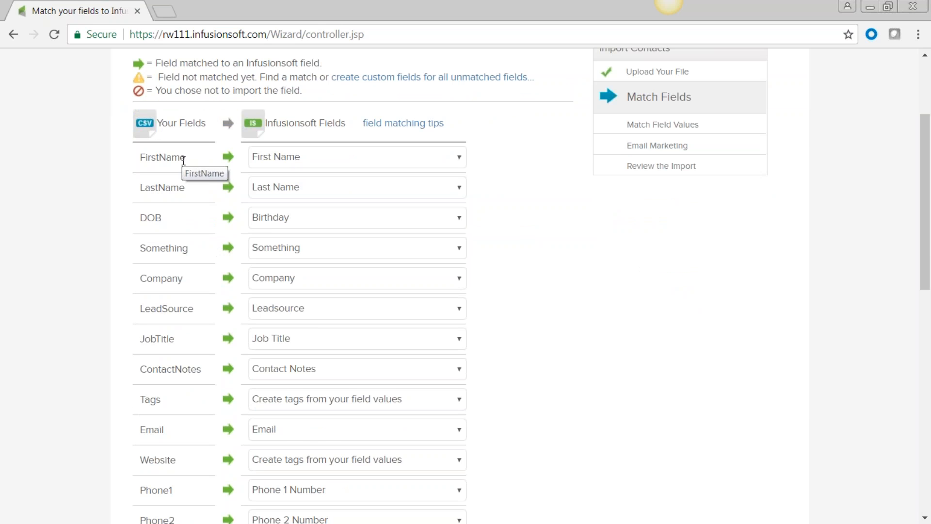
{"action": "left_click", "coordinate": [464, 157]}
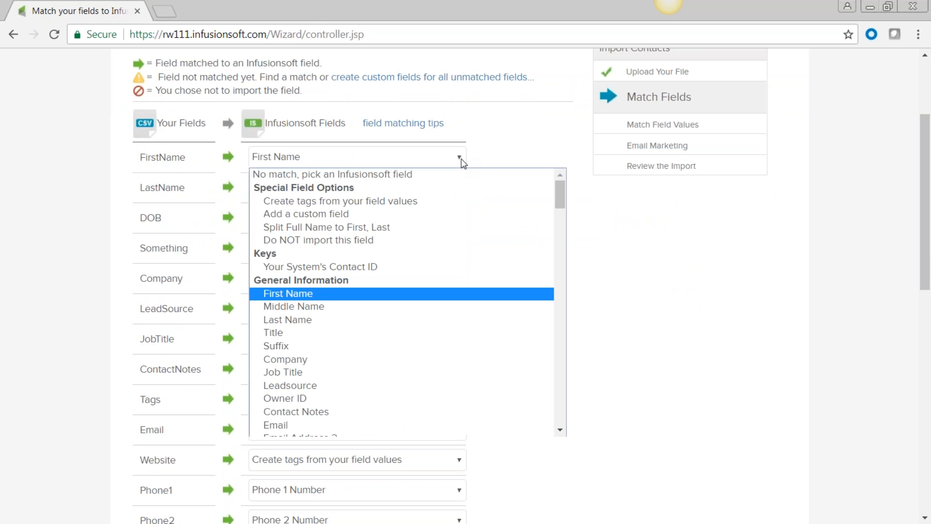
{"action": "left_click", "coordinate": [459, 172]}
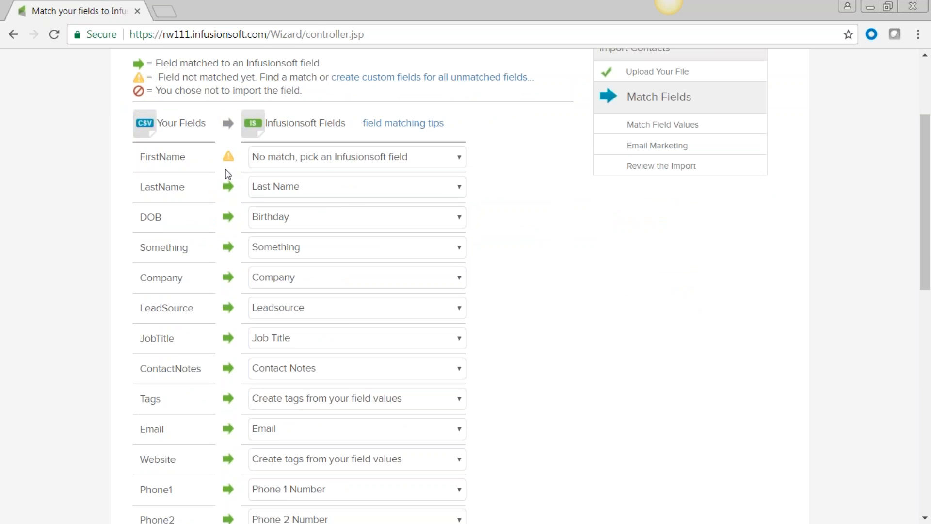
{"action": "left_click", "coordinate": [460, 158]}
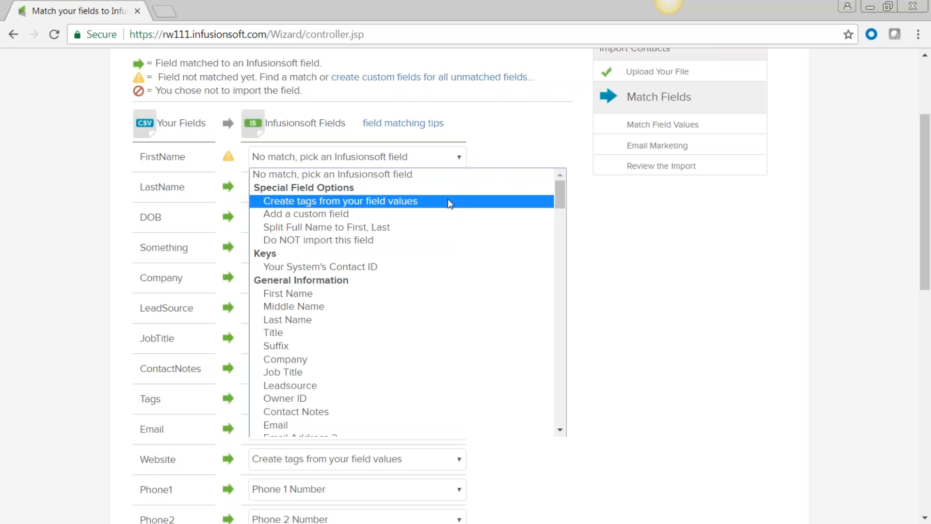
{"action": "left_click", "coordinate": [434, 296]}
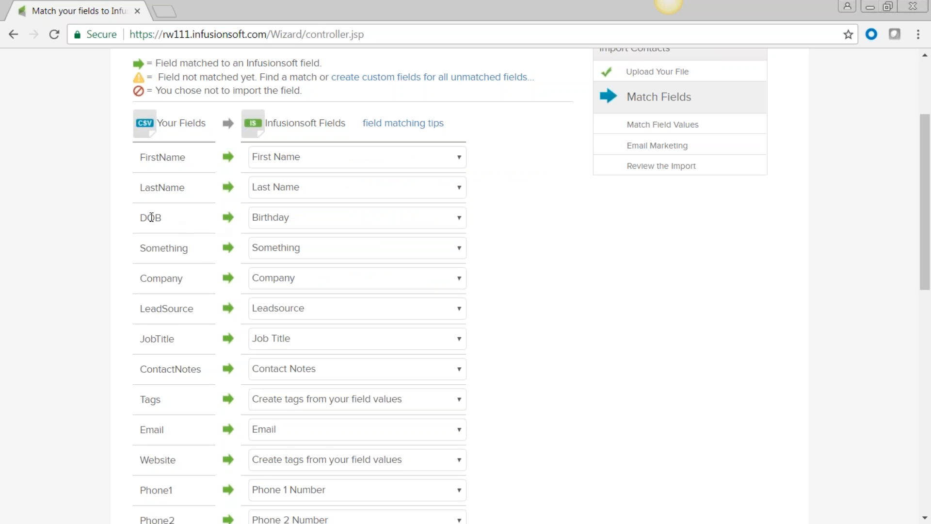
{"action": "left_click_drag", "start_coordinate": [137, 230], "coordinate": [127, 256]}
Keep DOB matched to Birthday and open the Something column's field choices
{"action": "left_click", "coordinate": [365, 214]}
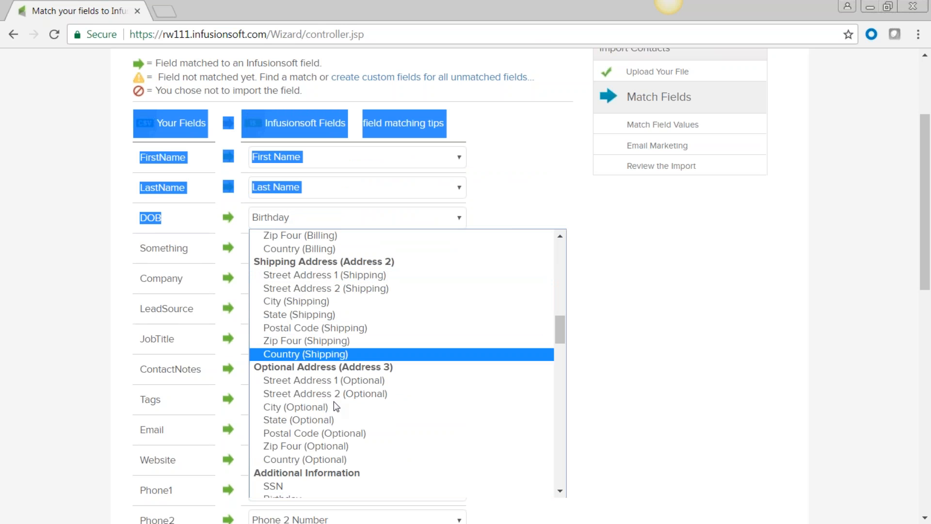
{"action": "scroll", "coordinate": [338, 388], "scroll_direction": "down", "scroll_amount": 5}
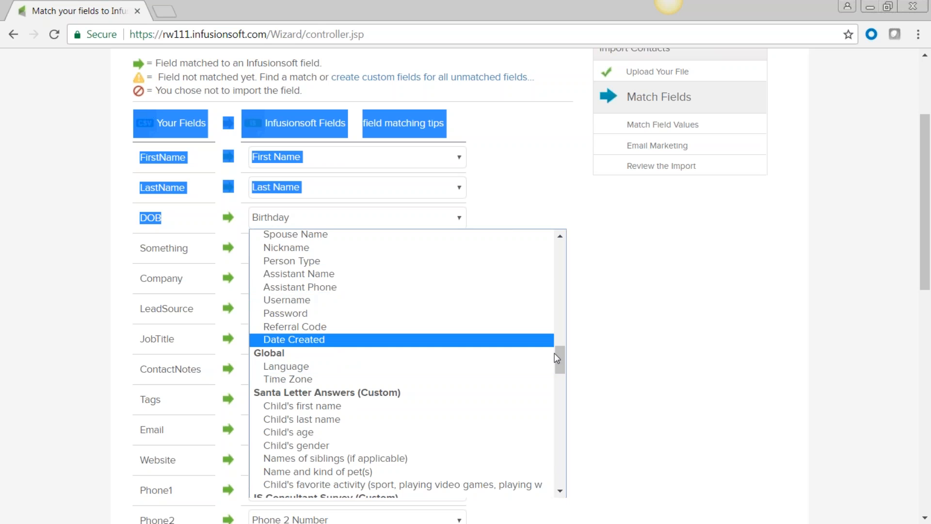
{"action": "left_click_drag", "start_coordinate": [562, 363], "coordinate": [561, 345]}
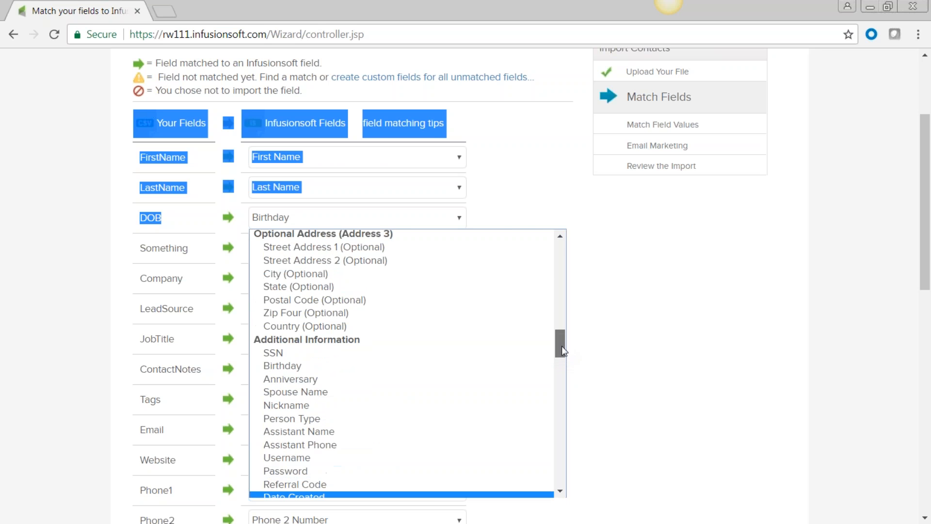
{"action": "left_click", "coordinate": [283, 366]}
{"action": "left_click", "coordinate": [304, 223]}
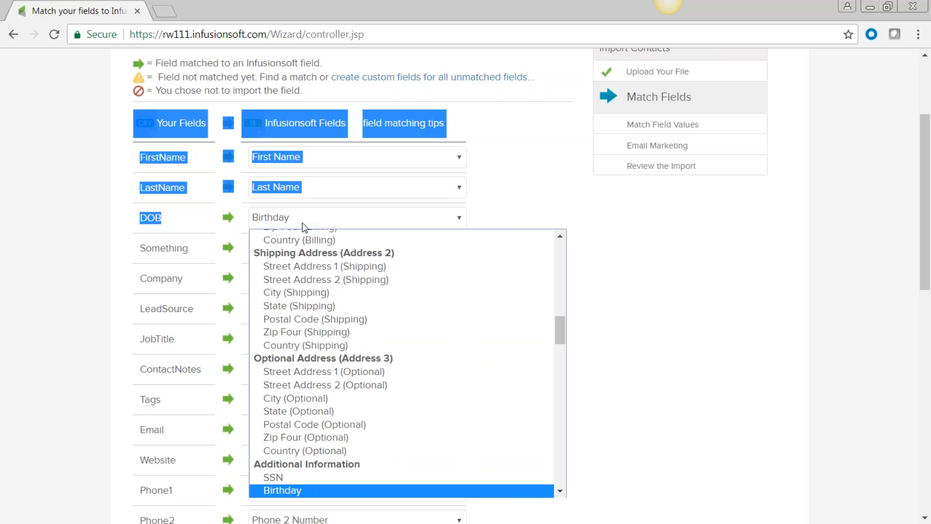
{"action": "left_click", "coordinate": [647, 271]}
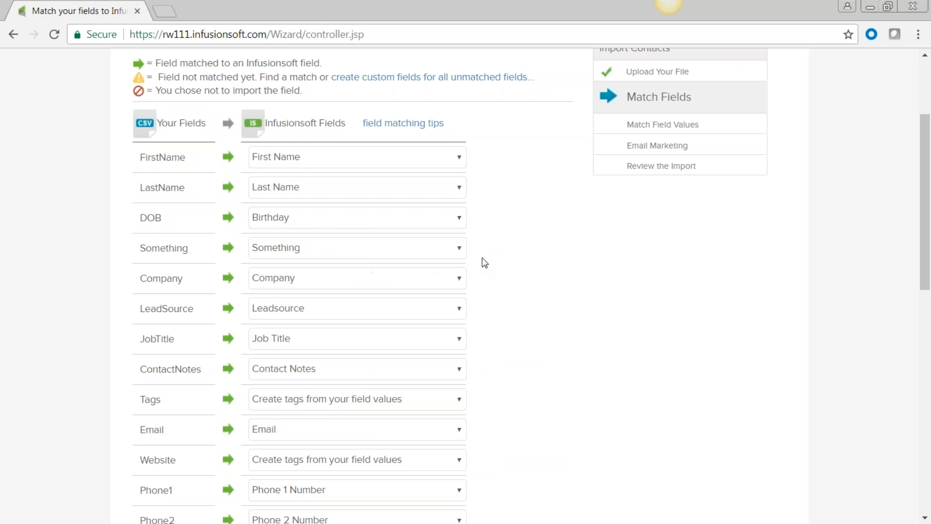
{"action": "left_click", "coordinate": [460, 249]}
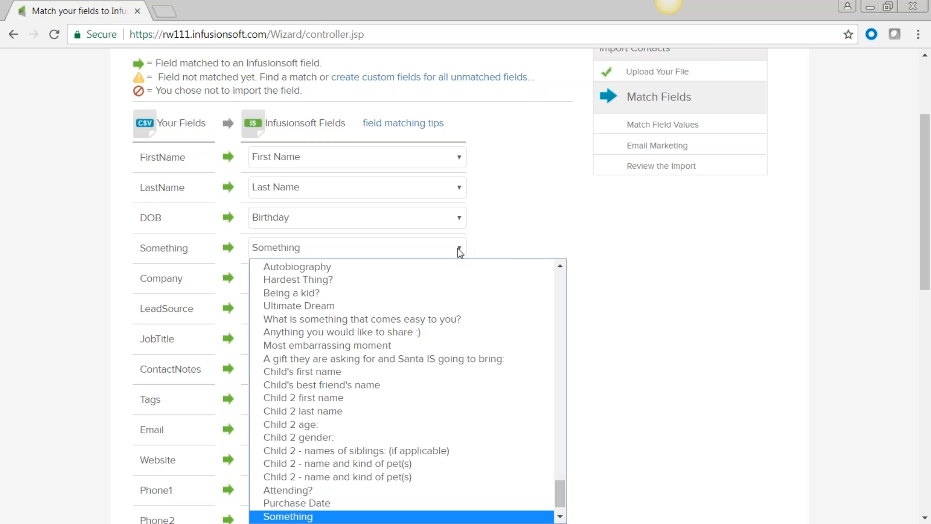
{"action": "scroll", "coordinate": [432, 391], "scroll_direction": "up", "scroll_amount": 1}
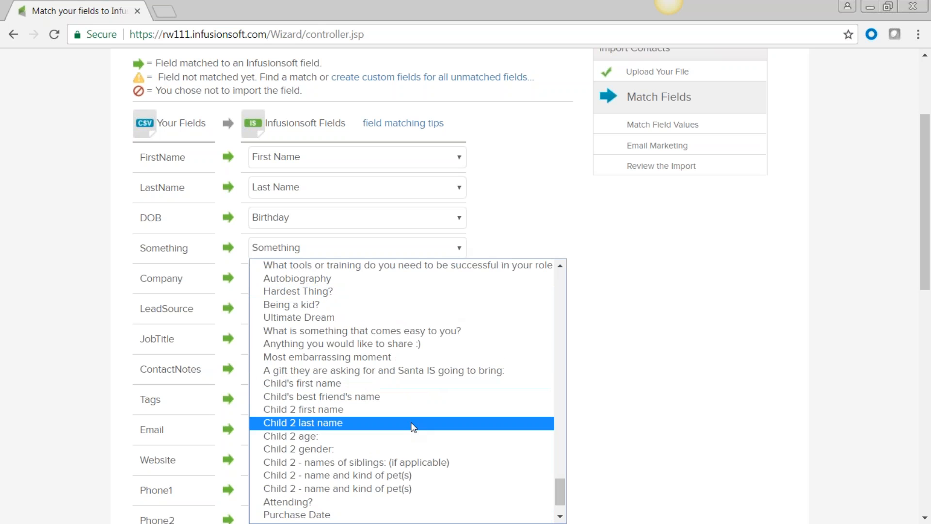
{"action": "scroll", "coordinate": [411, 426], "scroll_direction": "up", "scroll_amount": 10}
{"action": "scroll", "coordinate": [413, 427], "scroll_direction": "up", "scroll_amount": 3}
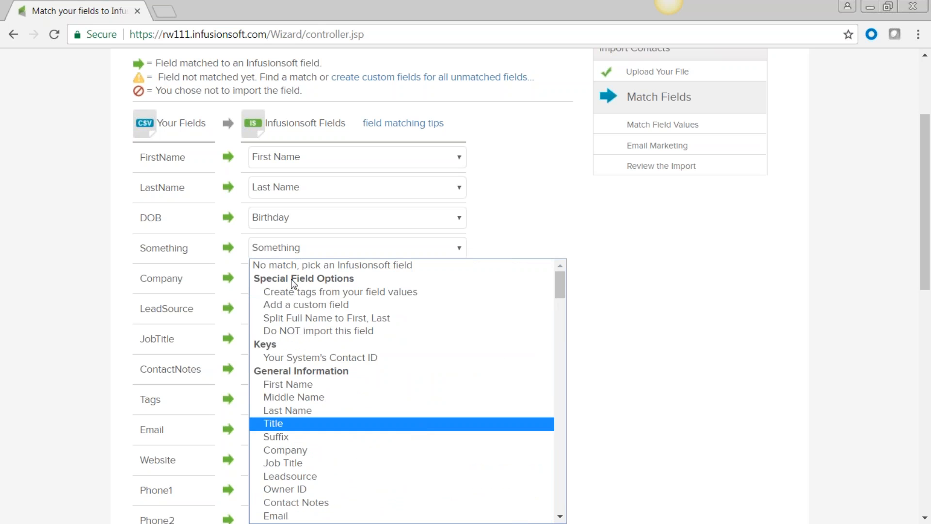
Create and save a Text custom field named 'Something 1' for the uploaded Something column
{"action": "left_click", "coordinate": [282, 305]}
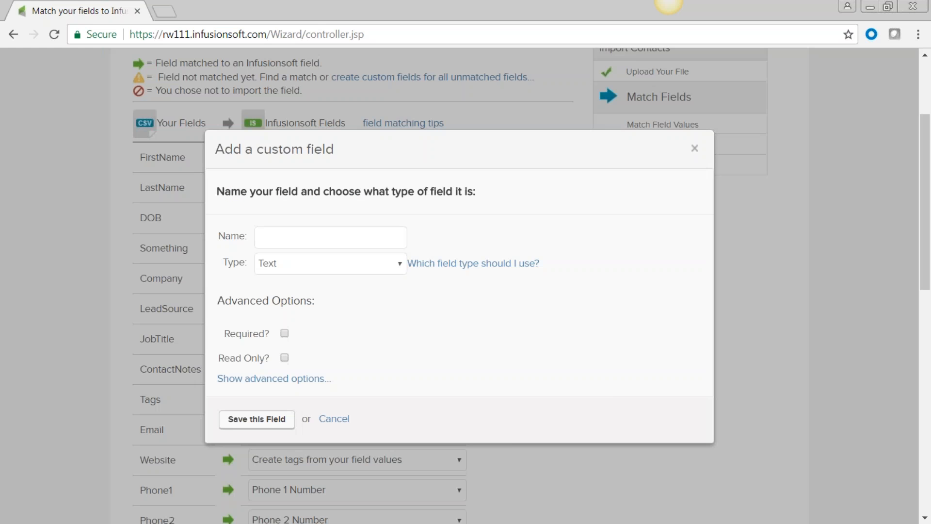
{"action": "type", "text": "Something 1"}
{"action": "left_click", "coordinate": [399, 267]}
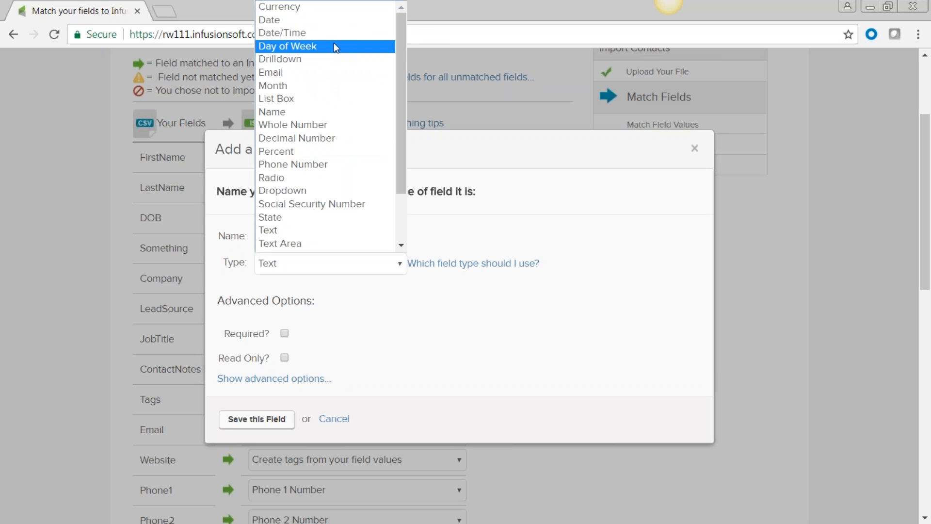
{"action": "left_click", "coordinate": [687, 208]}
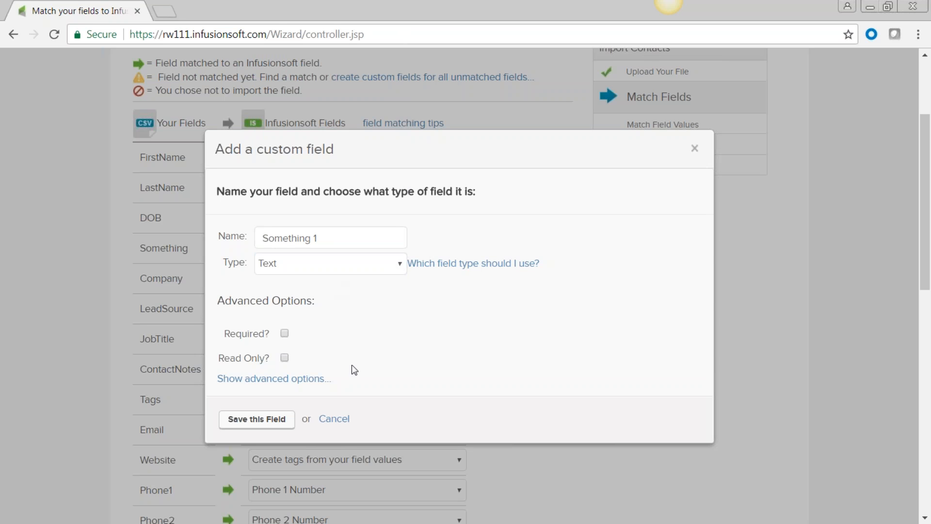
{"action": "left_click", "coordinate": [285, 334]}
{"action": "left_click", "coordinate": [285, 360]}
{"action": "left_click", "coordinate": [285, 360]}
{"action": "left_click", "coordinate": [253, 422]}
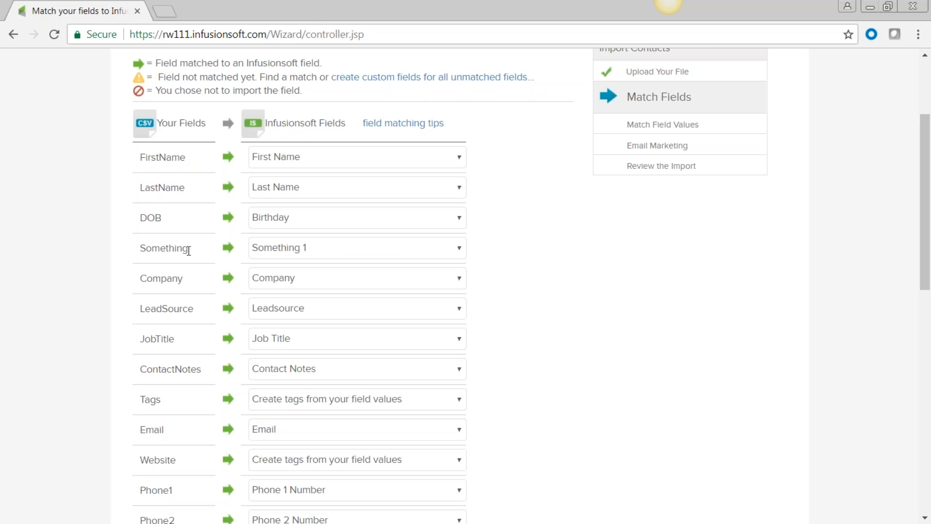
Keep the current field matches and advance to the Match Field Values step
{"action": "left_click_drag", "start_coordinate": [153, 247], "coordinate": [137, 248]}
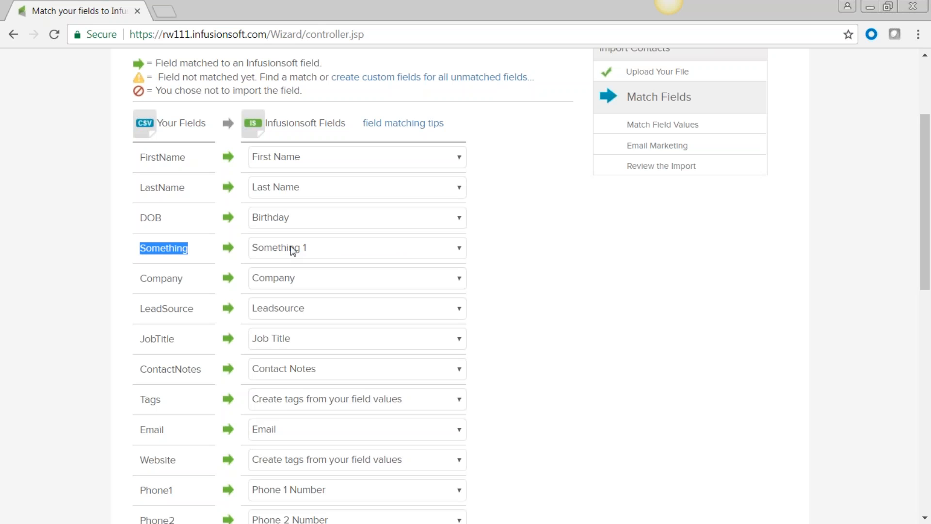
{"action": "left_click", "coordinate": [580, 277]}
{"action": "scroll", "coordinate": [580, 276], "scroll_direction": "down", "scroll_amount": 5}
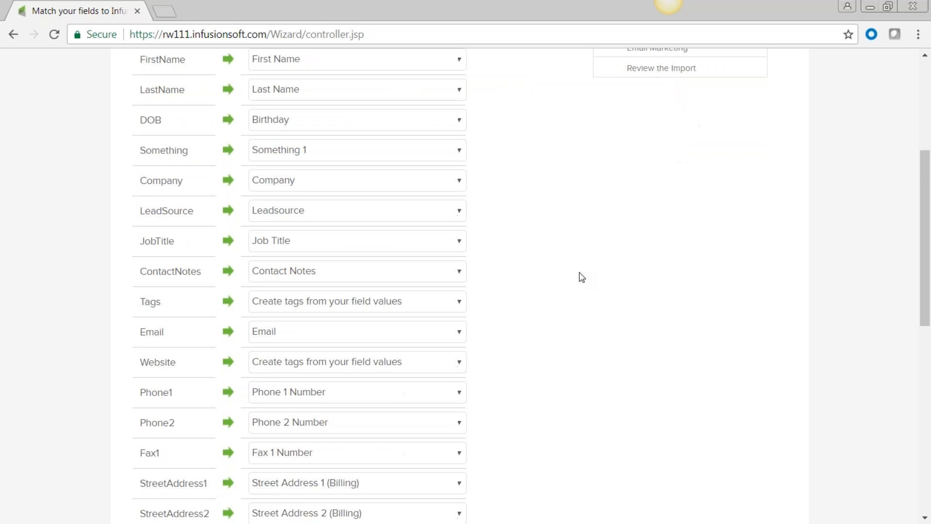
{"action": "scroll", "coordinate": [228, 388], "scroll_direction": "down", "scroll_amount": 9}
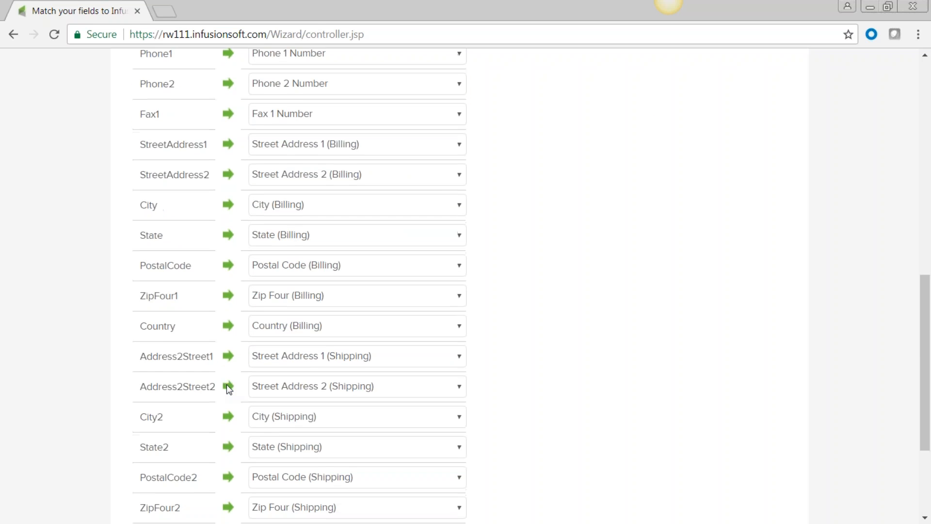
{"action": "left_click", "coordinate": [199, 449]}
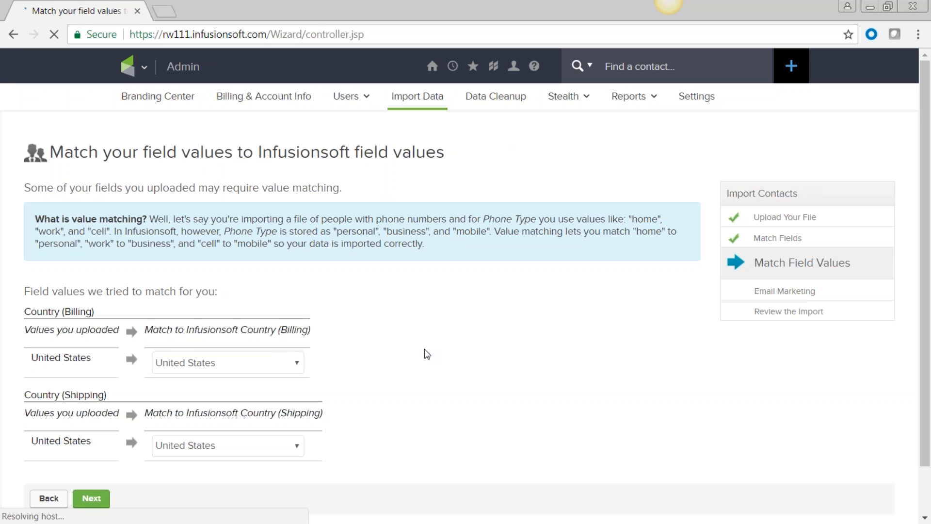
Accept United States as the billing and shipping country match and continue
{"action": "scroll", "coordinate": [425, 355], "scroll_direction": "down", "scroll_amount": 1}
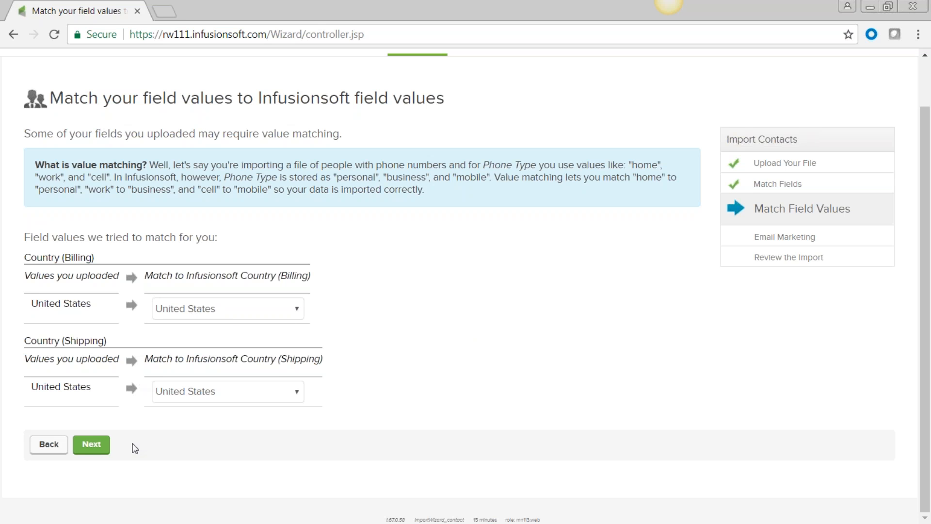
{"action": "left_click", "coordinate": [92, 445]}
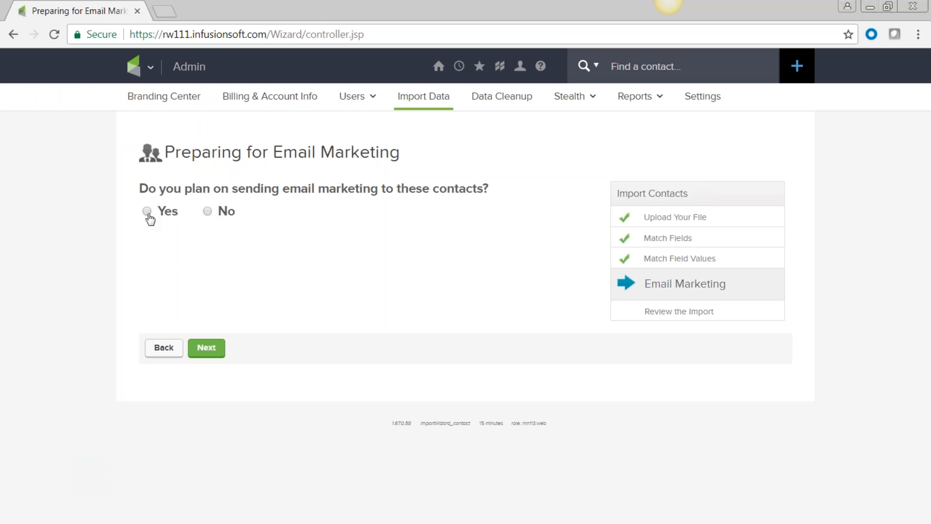
{"action": "left_click", "coordinate": [147, 214]}
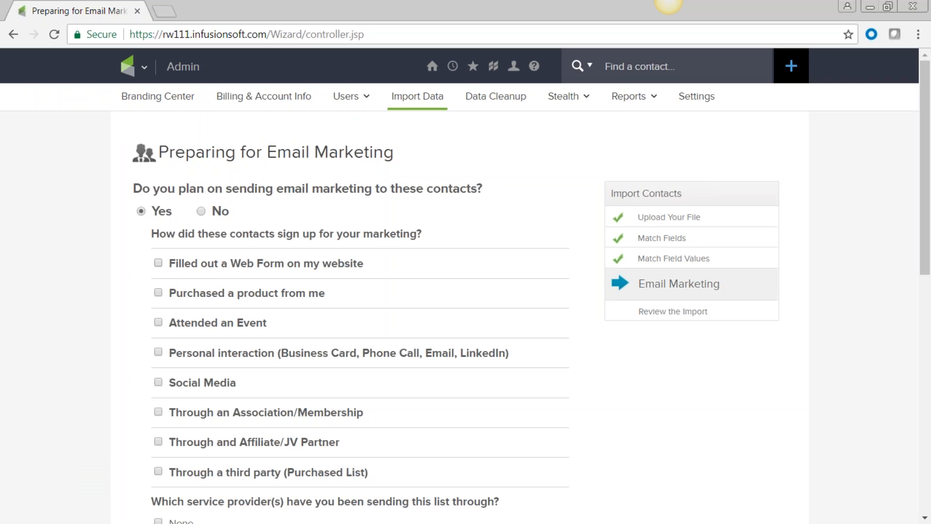
{"action": "scroll", "coordinate": [223, 261], "scroll_direction": "down", "scroll_amount": 1}
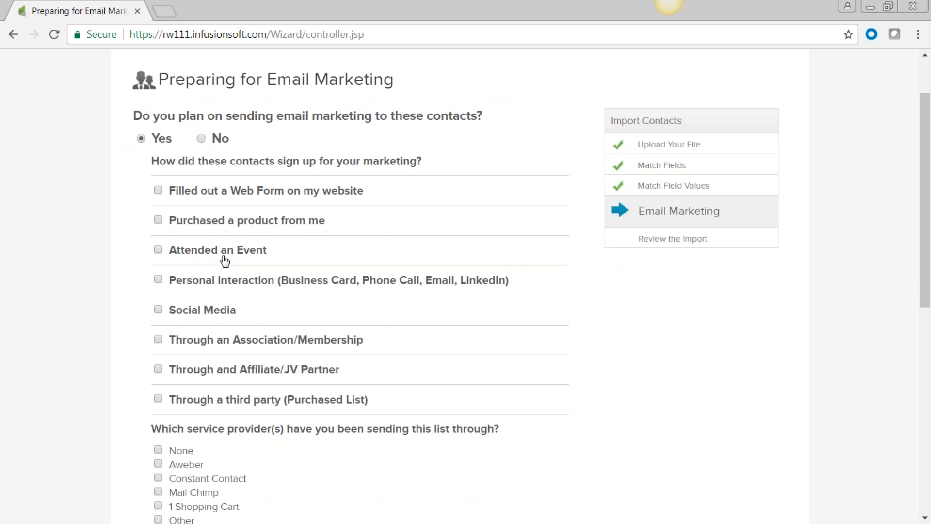
{"action": "left_click", "coordinate": [159, 190]}
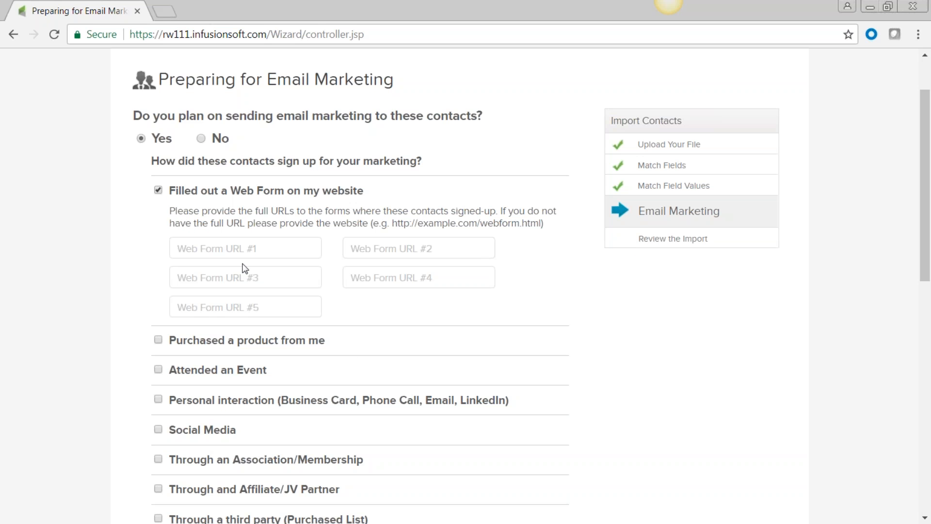
{"action": "left_click", "coordinate": [229, 249]}
{"action": "type", "text": "www.infusionsoft.com"}
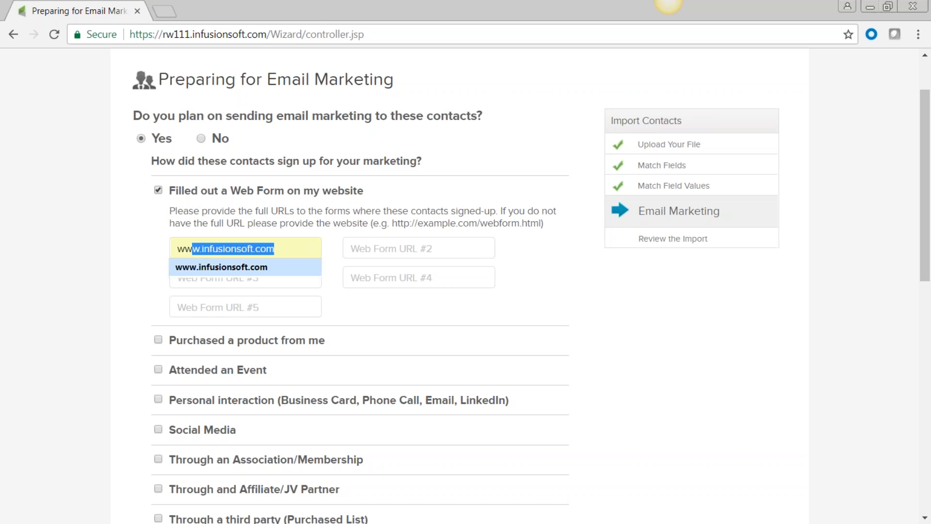
{"action": "left_click", "coordinate": [235, 270]}
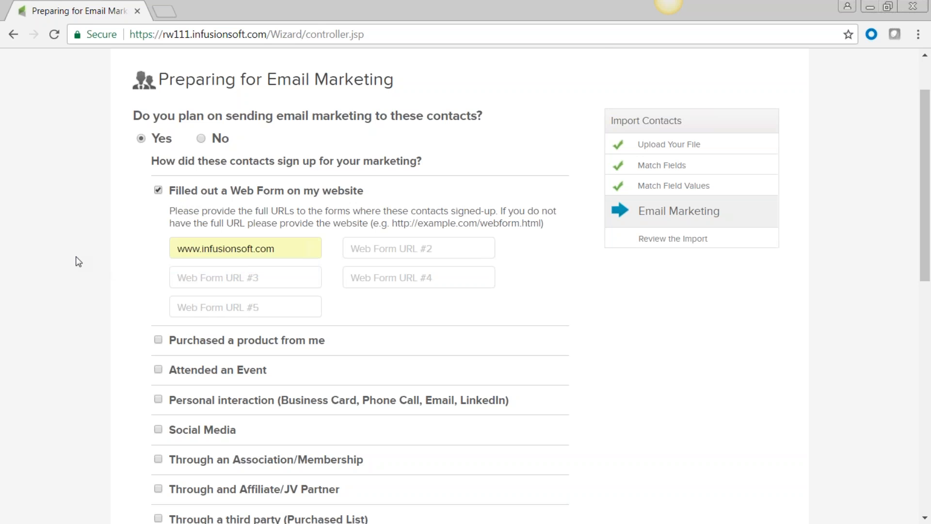
Add product purchase as a sign-up source; try the event attendance options, then remove them
{"action": "scroll", "coordinate": [76, 261], "scroll_direction": "down", "scroll_amount": 5}
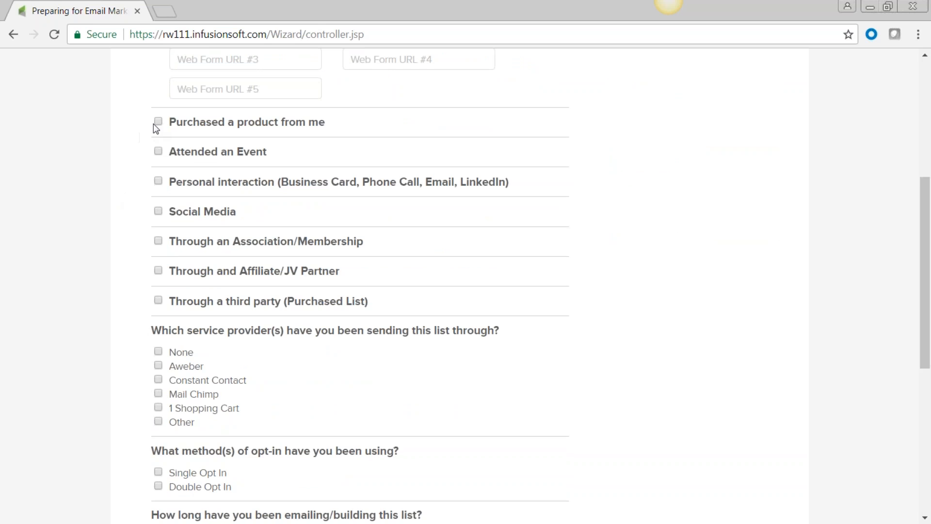
{"action": "left_click", "coordinate": [157, 122]}
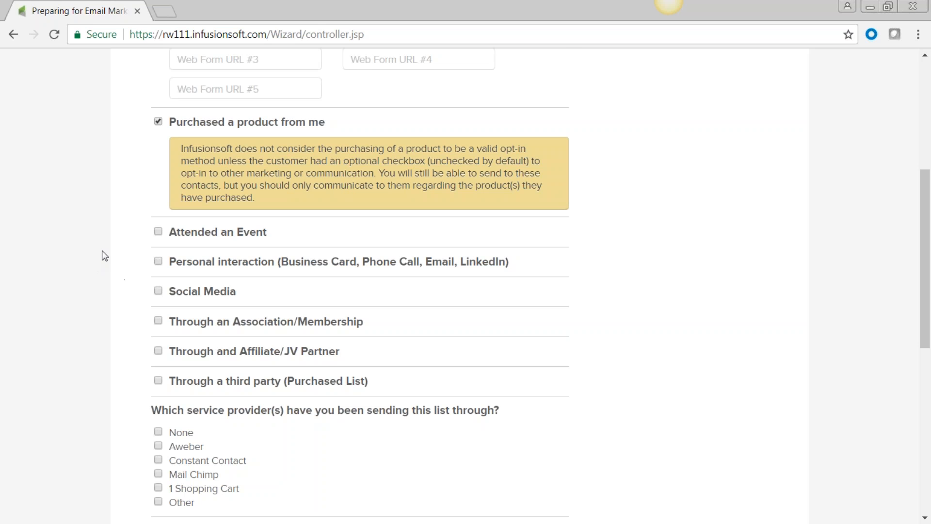
{"action": "scroll", "coordinate": [100, 252], "scroll_direction": "down", "scroll_amount": 3}
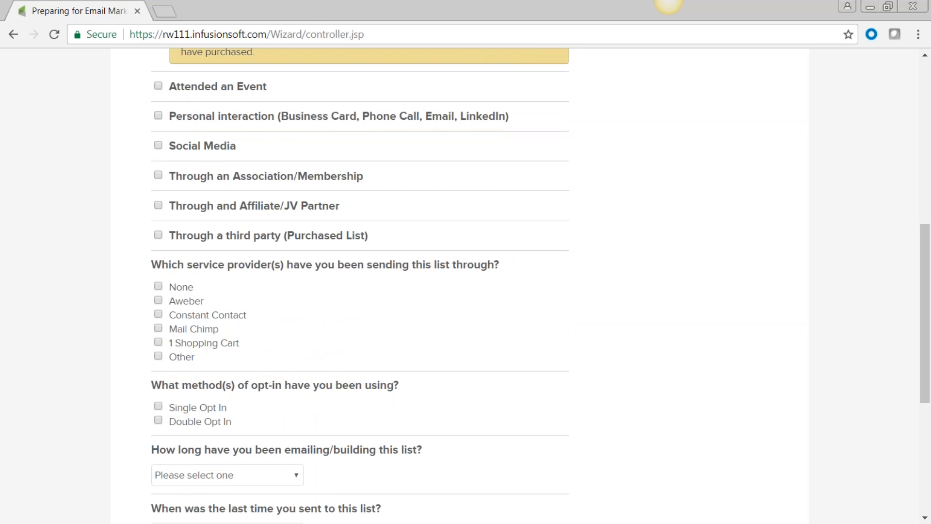
{"action": "left_click", "coordinate": [158, 87]}
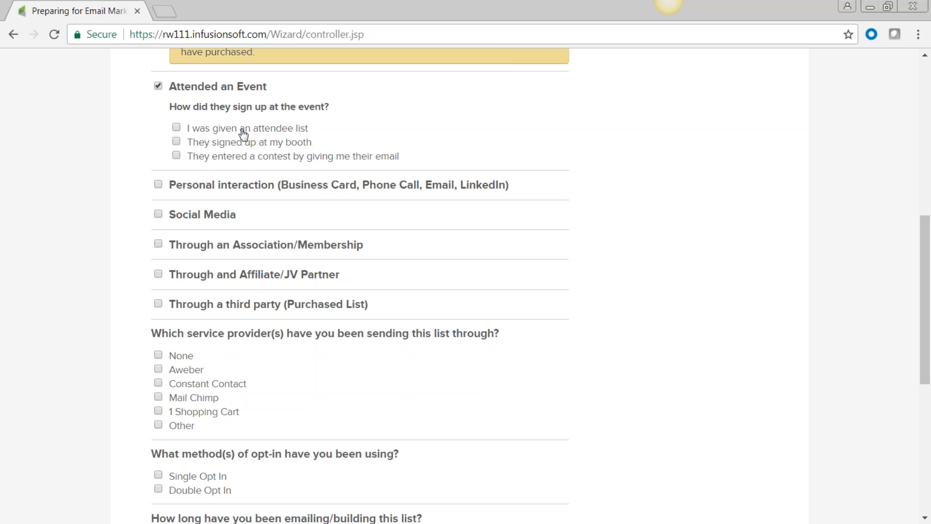
{"action": "left_click", "coordinate": [176, 129]}
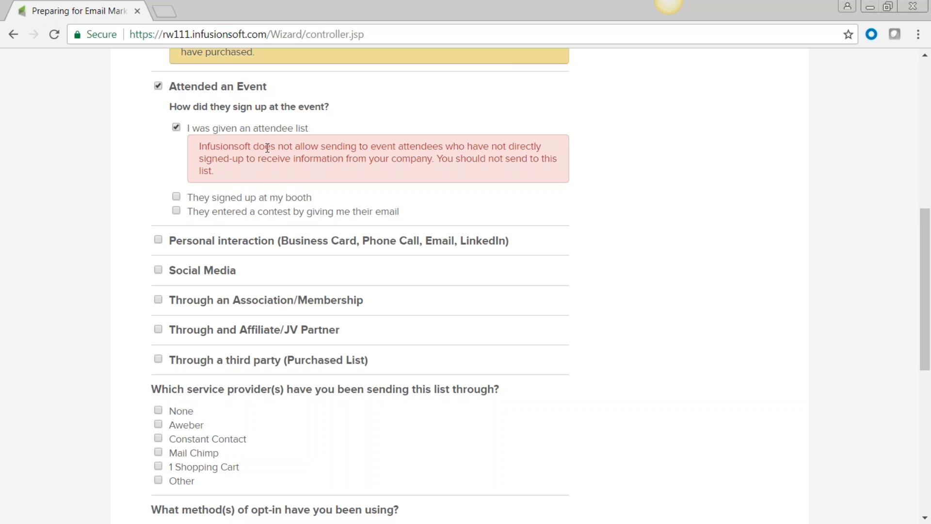
{"action": "left_click", "coordinate": [176, 128]}
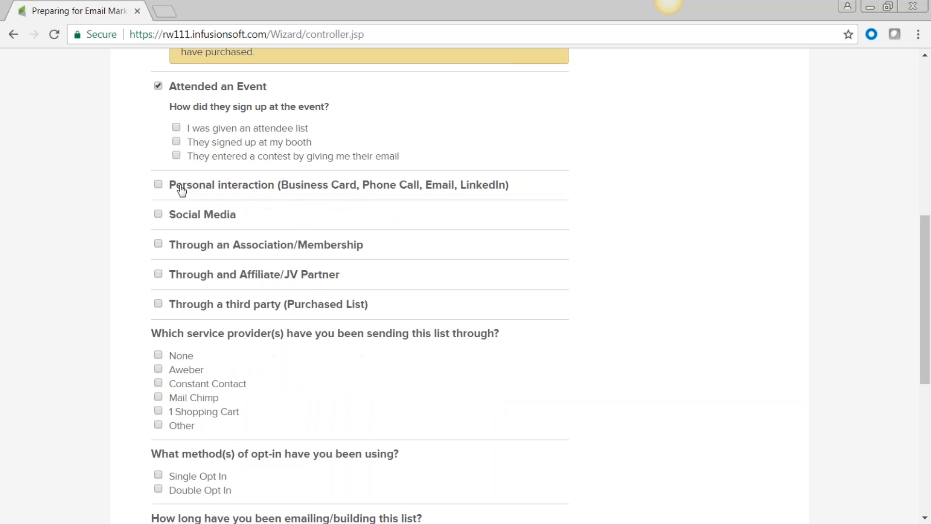
{"action": "left_click", "coordinate": [176, 143]}
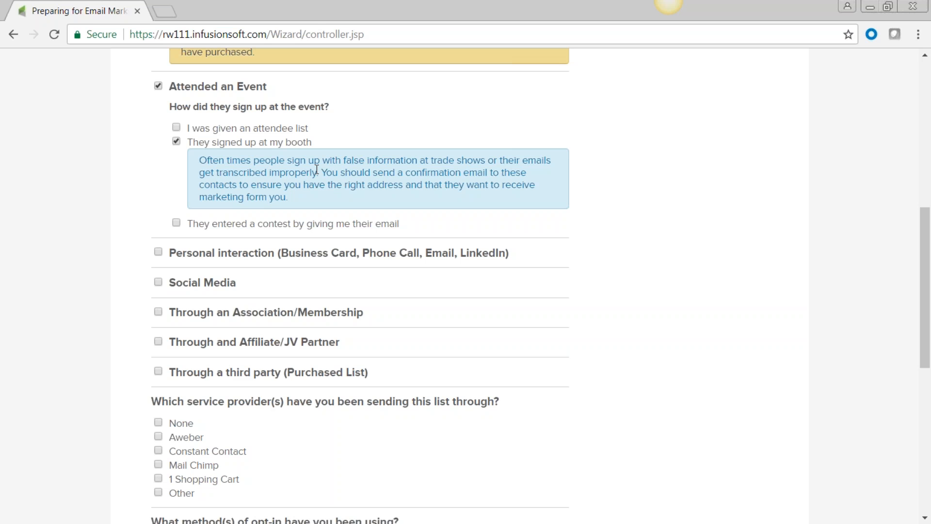
{"action": "left_click", "coordinate": [177, 141]}
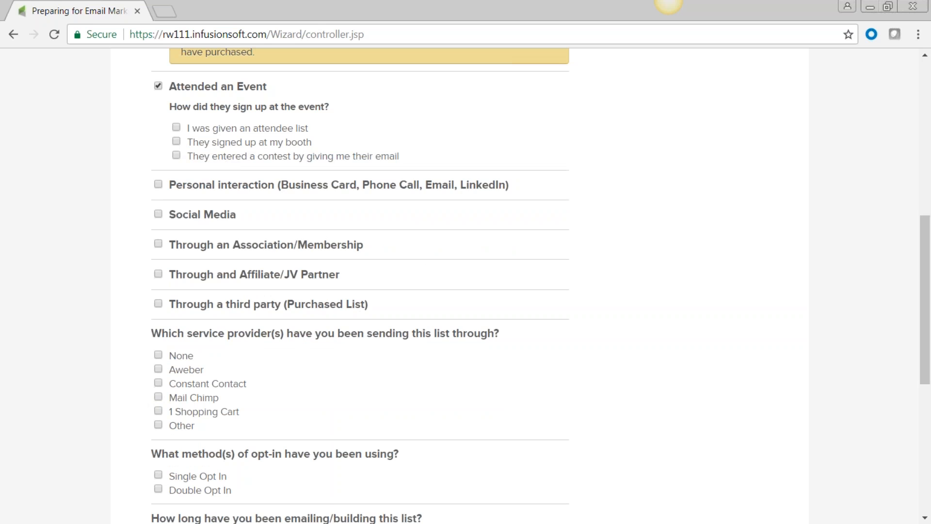
{"action": "left_click", "coordinate": [158, 86]}
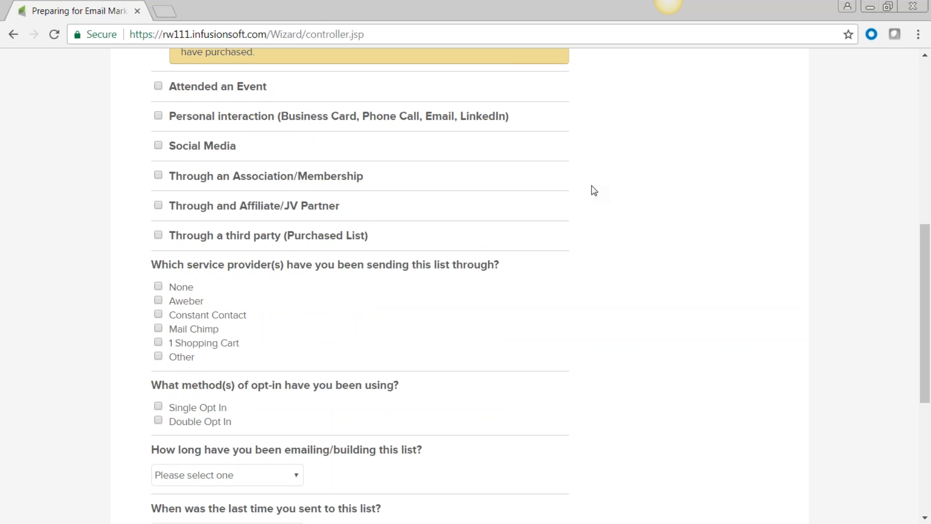
Mark the list as sent via Mail Chimp, single opt-in, and 2-3 Years old
{"action": "scroll", "coordinate": [593, 190], "scroll_direction": "down", "scroll_amount": 3}
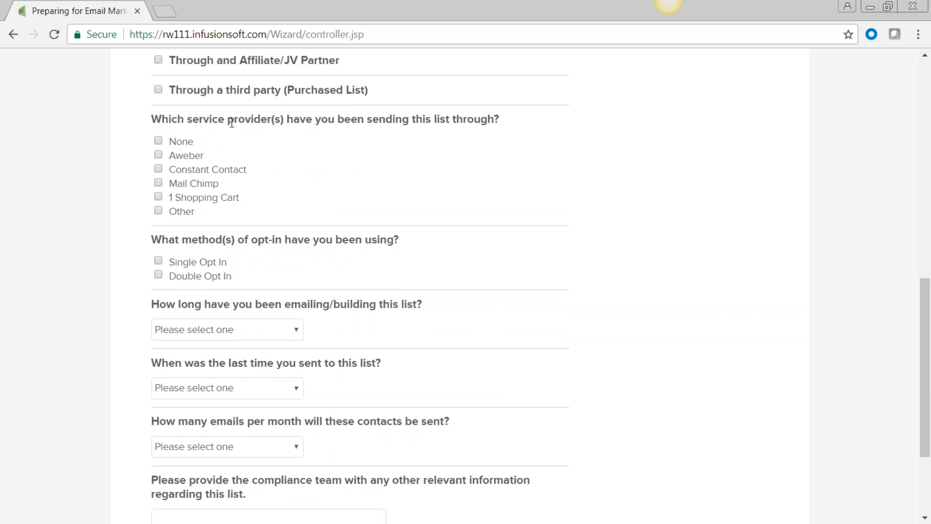
{"action": "left_click", "coordinate": [158, 183]}
{"action": "scroll", "coordinate": [93, 229], "scroll_direction": "down", "scroll_amount": 2}
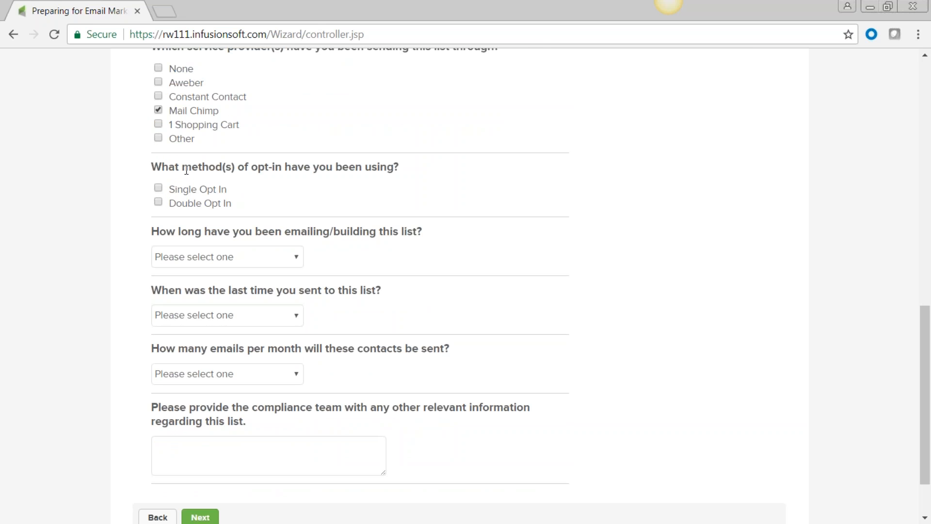
{"action": "left_click", "coordinate": [158, 188]}
{"action": "scroll", "coordinate": [70, 202], "scroll_direction": "down", "scroll_amount": 2}
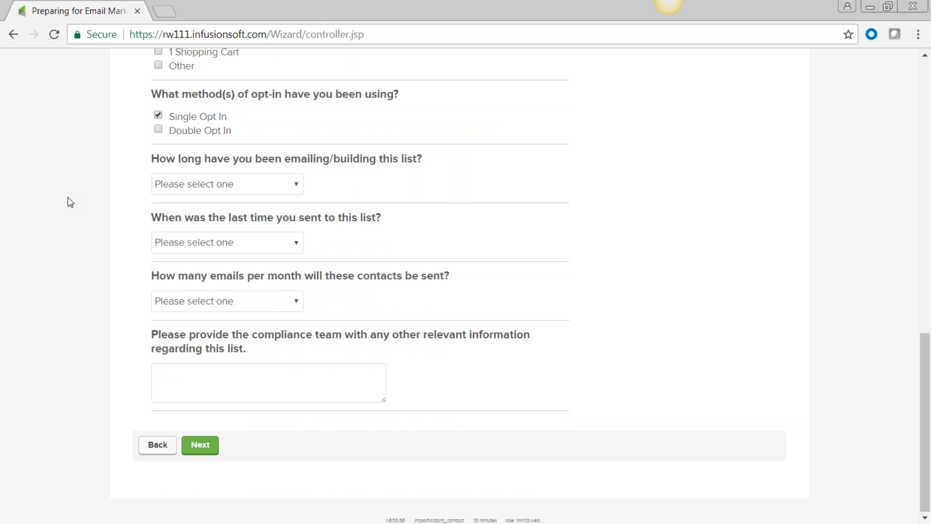
{"action": "left_click", "coordinate": [297, 186]}
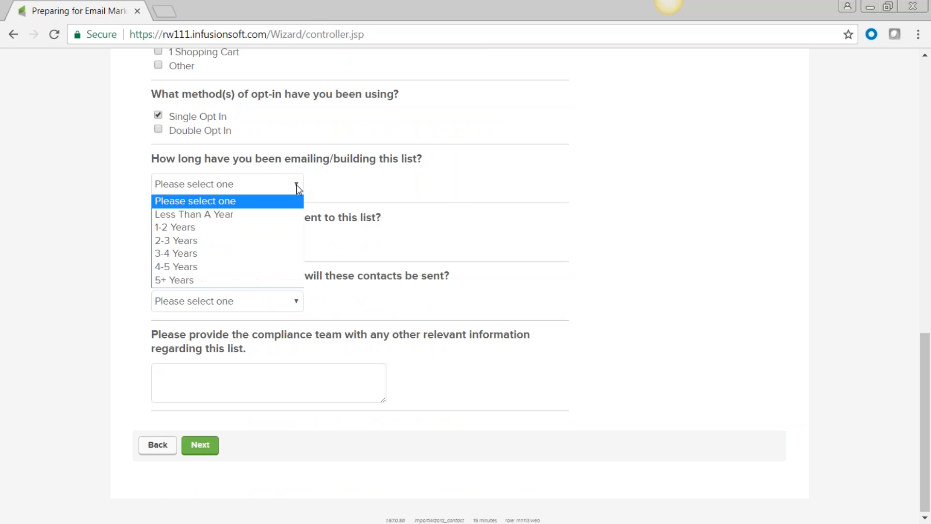
{"action": "left_click", "coordinate": [289, 240]}
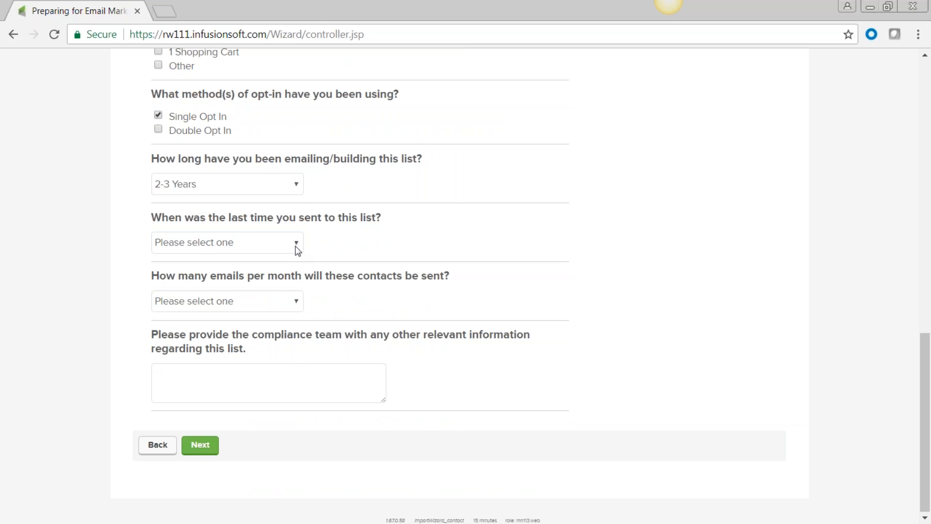
Set last send to 1-3 Months, 1-5 Emails monthly, note 'Current database', and submit
{"action": "left_click", "coordinate": [297, 247]}
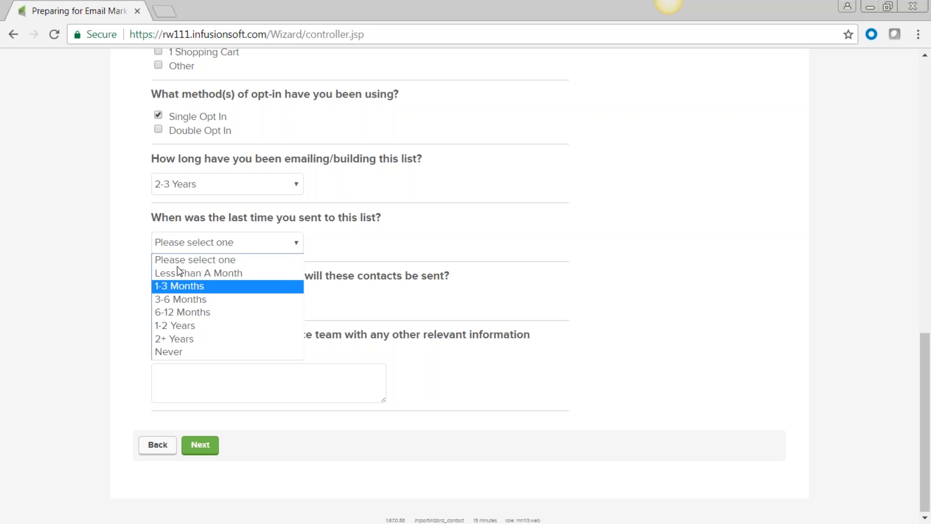
{"action": "left_click", "coordinate": [187, 290]}
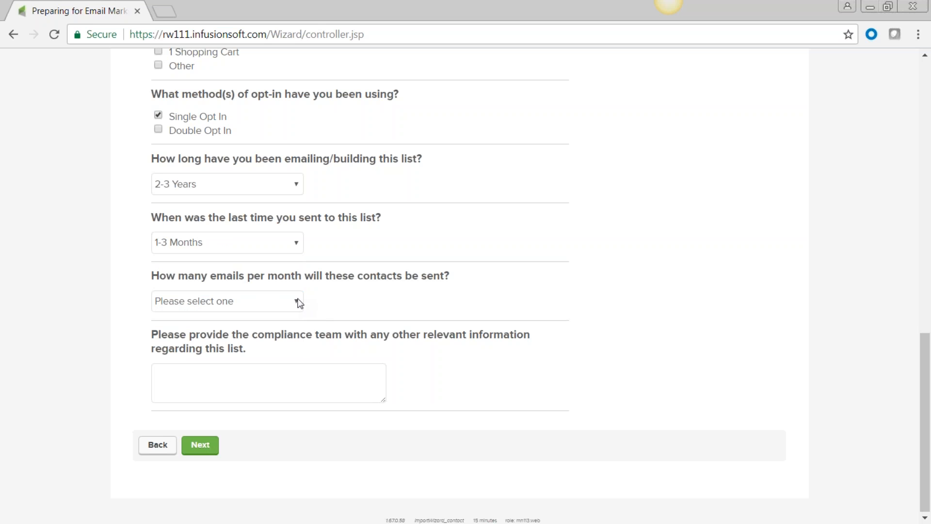
{"action": "left_click", "coordinate": [298, 303]}
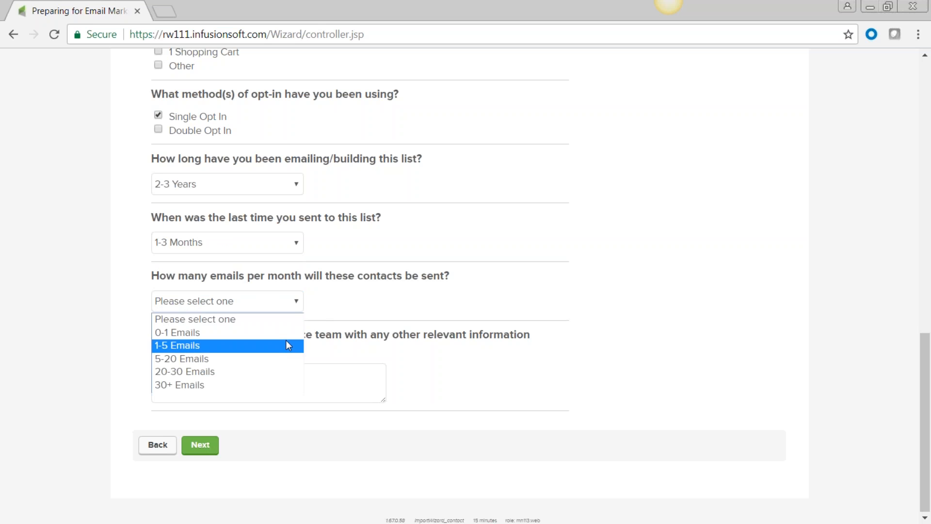
{"action": "left_click", "coordinate": [287, 344]}
{"action": "left_click", "coordinate": [218, 373]}
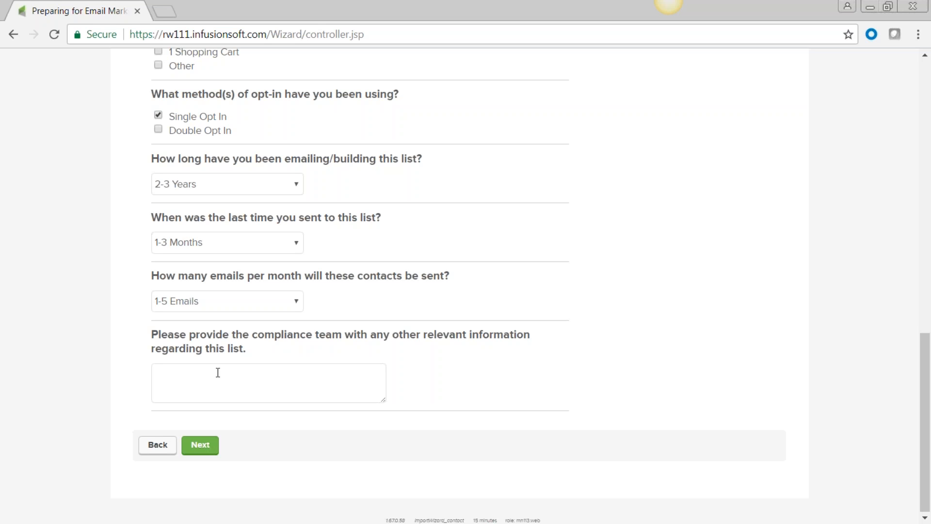
{"action": "type", "text": "Current datas"}
{"action": "key", "text": "BackSpace"}
{"action": "type", "text": "base"}
{"action": "left_click", "coordinate": [202, 446]}
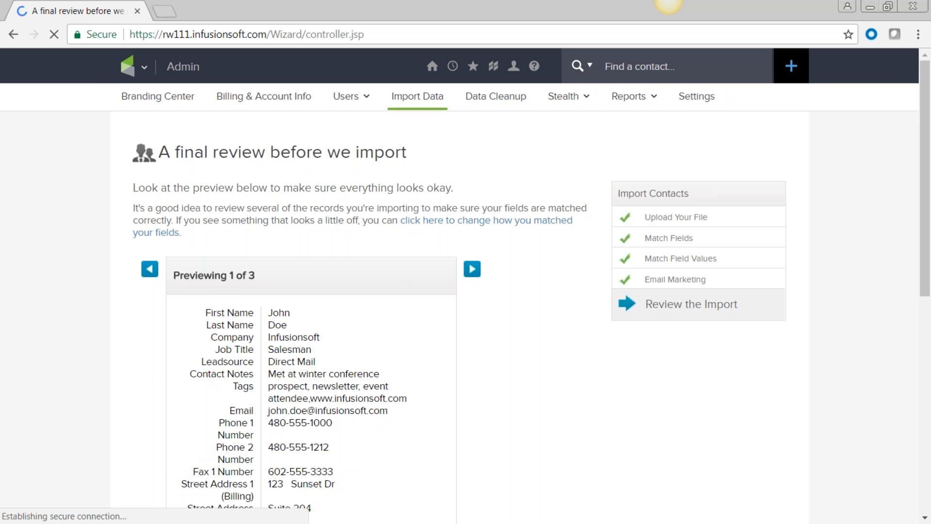
{"action": "scroll", "coordinate": [196, 455], "scroll_direction": "down", "scroll_amount": 3}
{"action": "scroll", "coordinate": [196, 456], "scroll_direction": "down", "scroll_amount": 3}
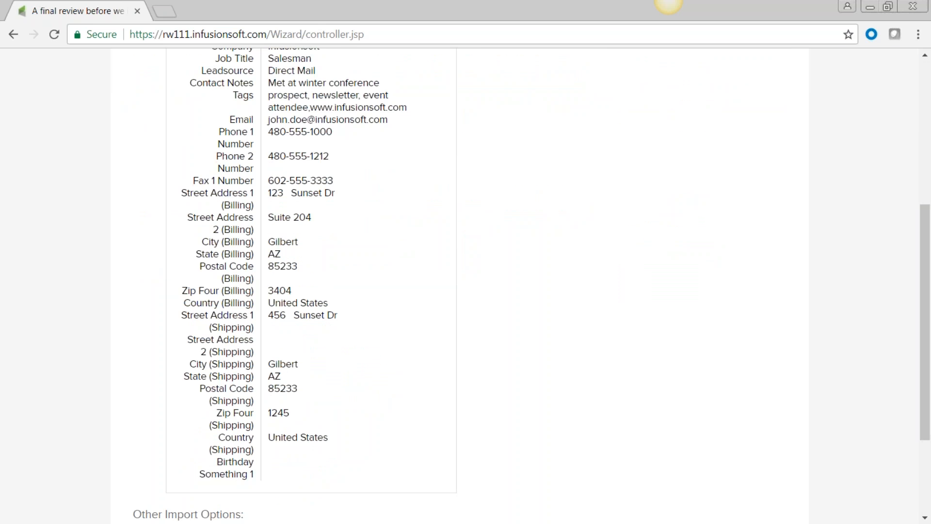
{"action": "scroll", "coordinate": [466, 286], "scroll_direction": "up", "scroll_amount": 2}
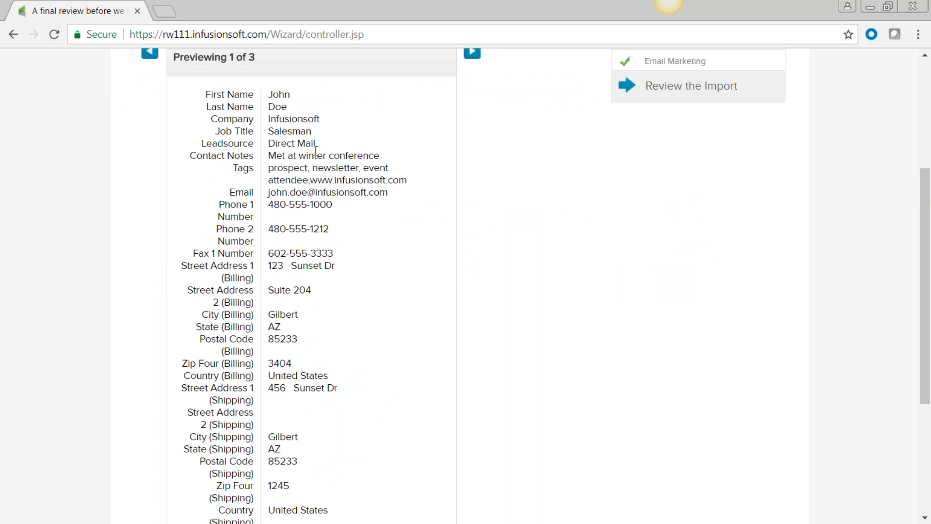
{"action": "double_click", "coordinate": [236, 166]}
{"action": "scroll", "coordinate": [342, 203], "scroll_direction": "down", "scroll_amount": 5}
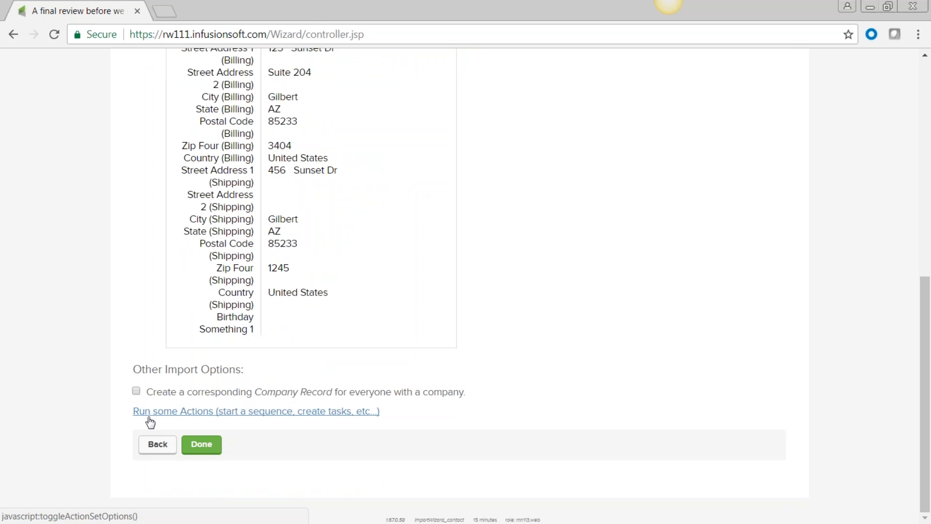
Add an apply-tag import action and name a new tag '7-18-2017 blog list'
{"action": "left_click", "coordinate": [203, 415]}
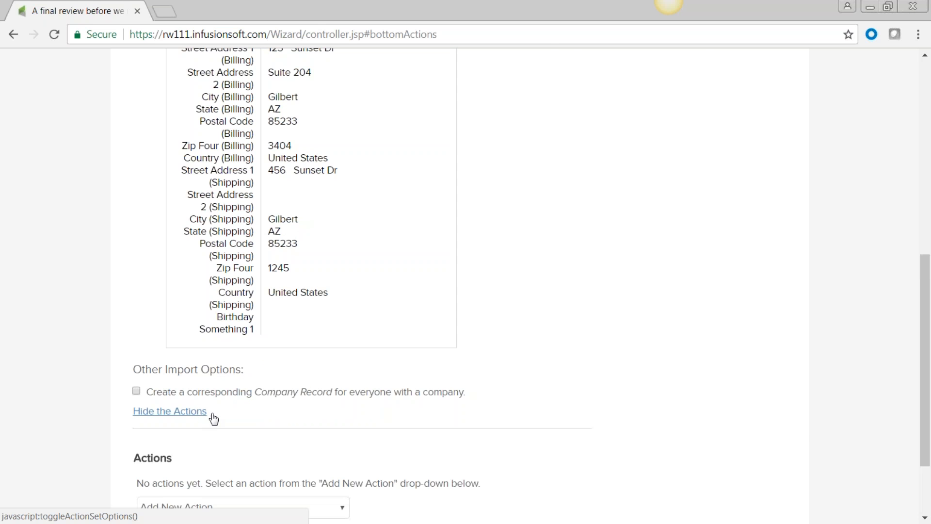
{"action": "scroll", "coordinate": [339, 426], "scroll_direction": "down", "scroll_amount": 2}
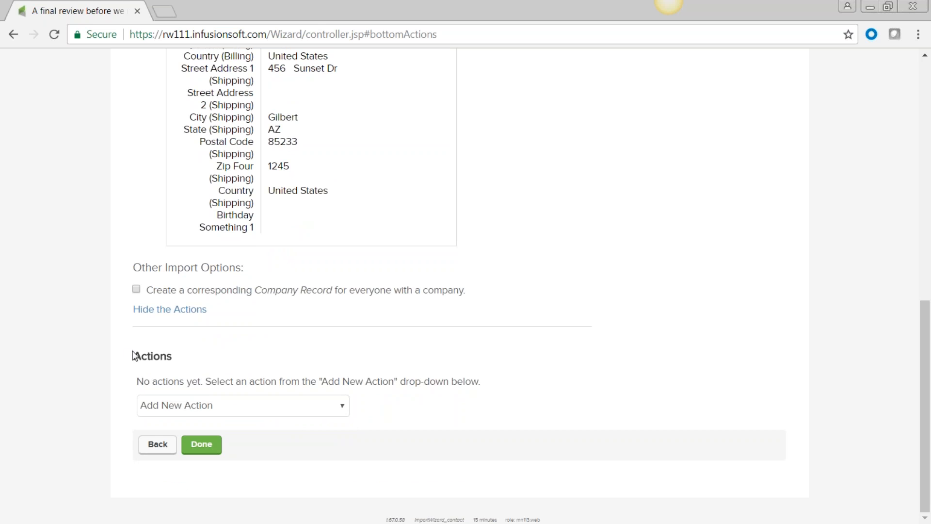
{"action": "left_click", "coordinate": [346, 411]}
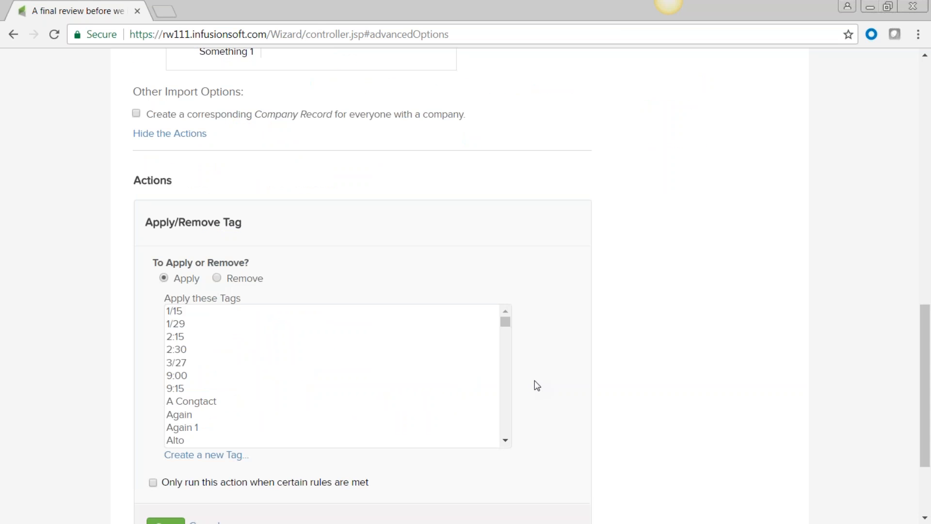
{"action": "scroll", "coordinate": [537, 385], "scroll_direction": "down", "scroll_amount": 3}
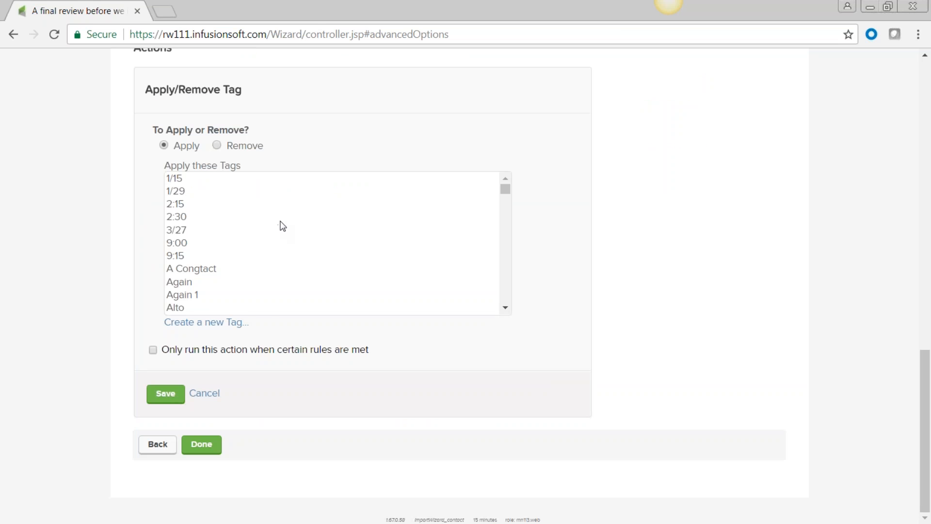
{"action": "scroll", "coordinate": [281, 225], "scroll_direction": "down", "scroll_amount": 5}
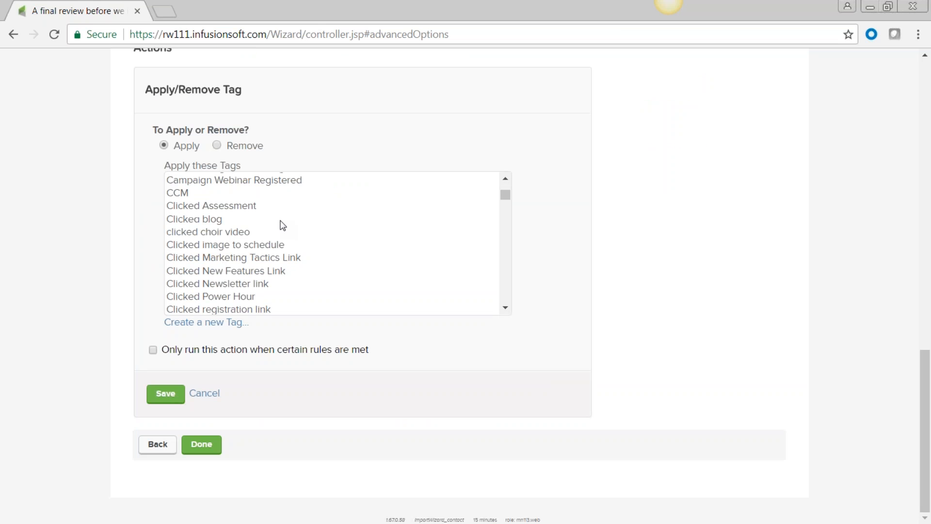
{"action": "left_click", "coordinate": [205, 331]}
{"action": "left_click", "coordinate": [233, 353]}
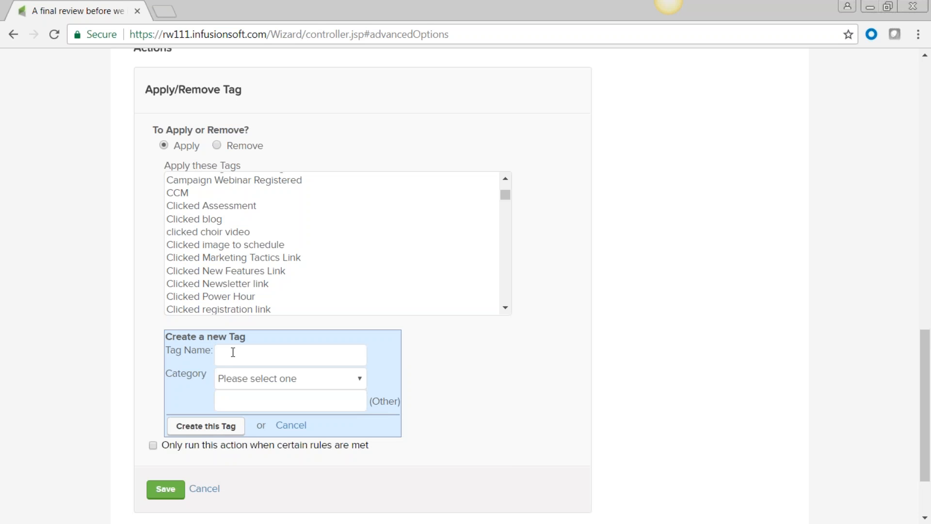
{"action": "type", "text": "7-18-2017 blog list"}
File the tag under eSubscriptions, create it, save the action, and run the import
{"action": "left_click", "coordinate": [359, 381]}
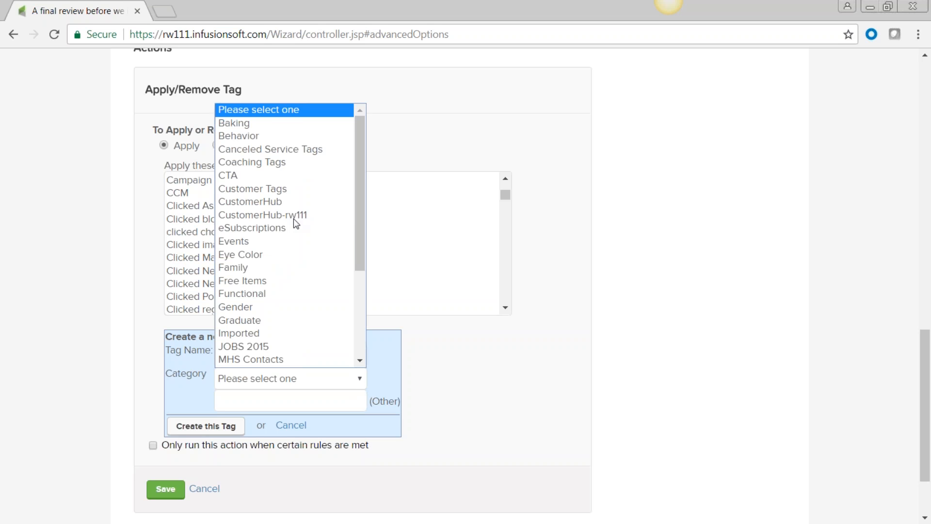
{"action": "left_click", "coordinate": [267, 228]}
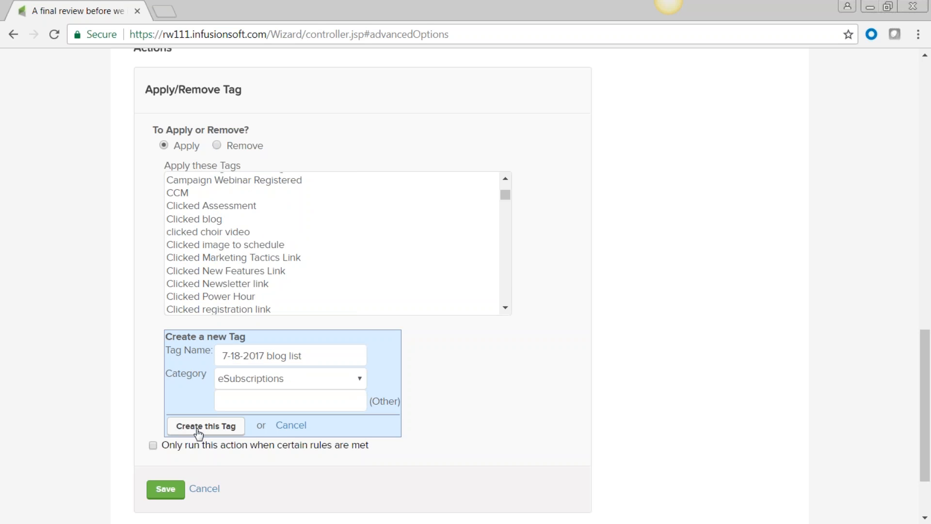
{"action": "left_click_drag", "start_coordinate": [313, 356], "coordinate": [217, 355]}
{"action": "left_click", "coordinate": [290, 379]}
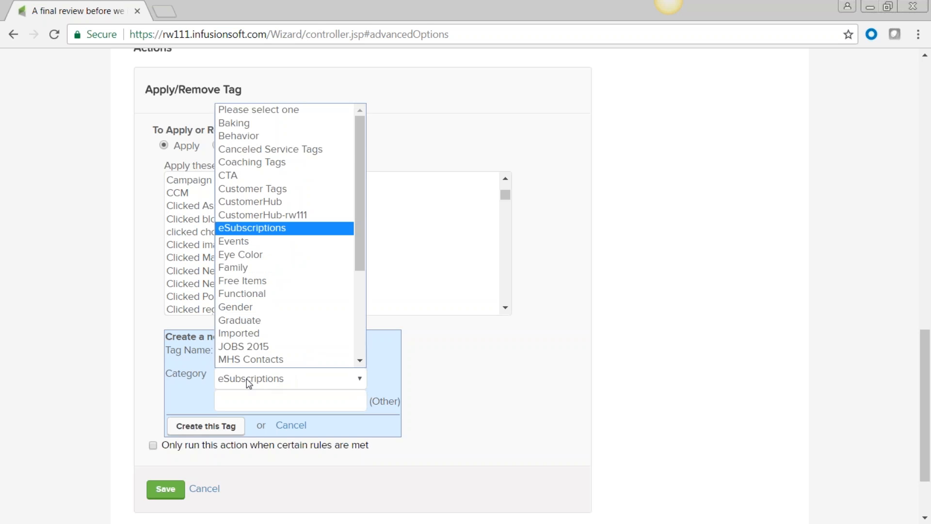
{"action": "left_click", "coordinate": [205, 428]}
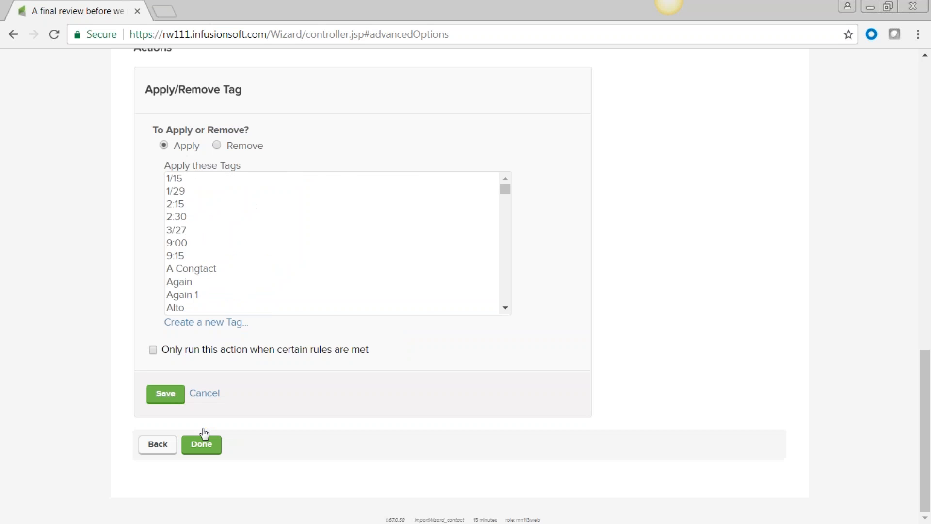
{"action": "left_click", "coordinate": [165, 394]}
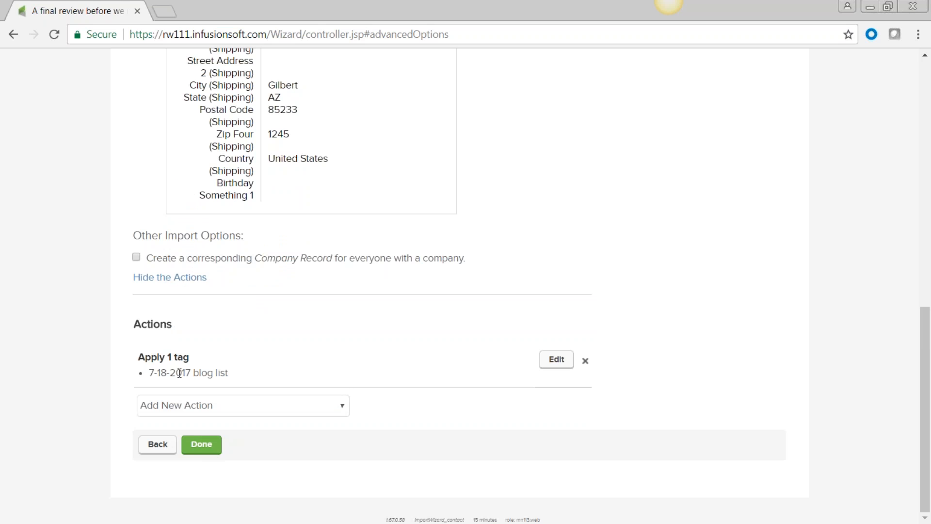
{"action": "left_click", "coordinate": [203, 454]}
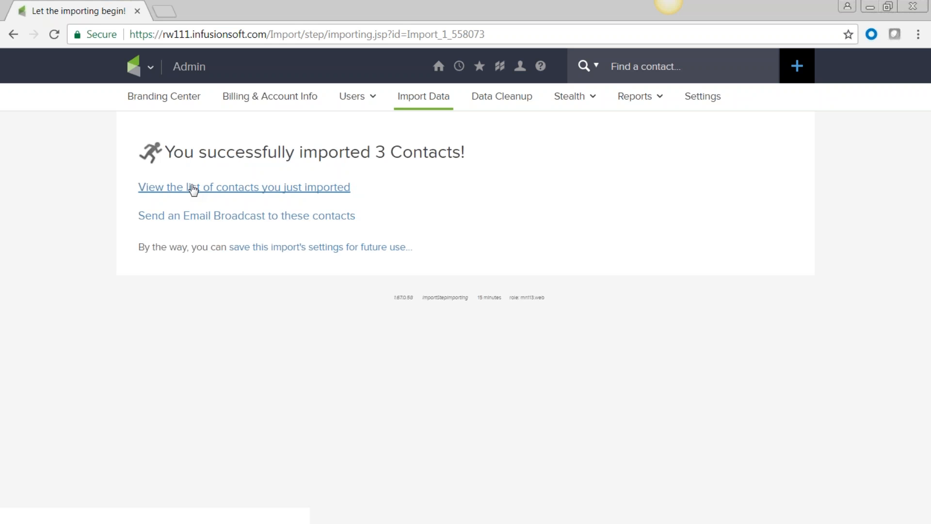
Open the imported sample contact's record from the list of just-imported contacts
{"action": "left_click", "coordinate": [222, 190]}
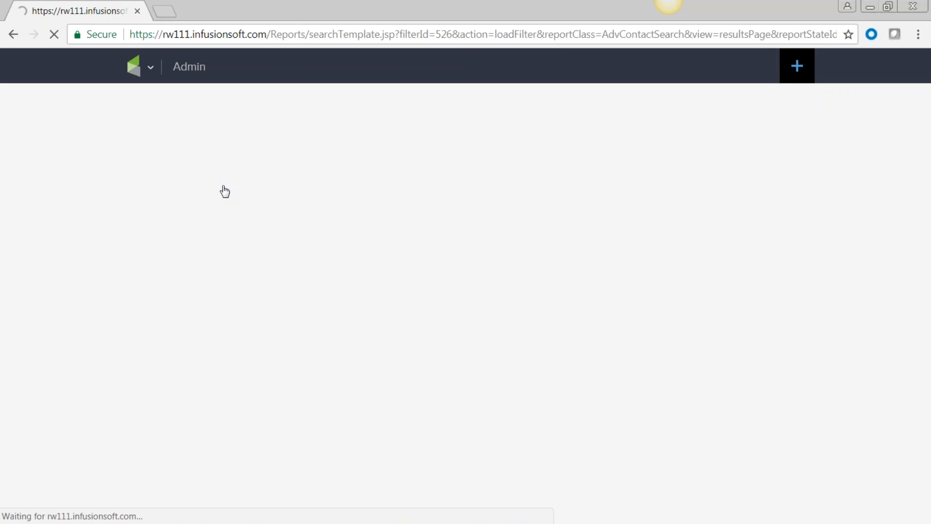
{"action": "scroll", "coordinate": [220, 261], "scroll_direction": "down", "scroll_amount": 3}
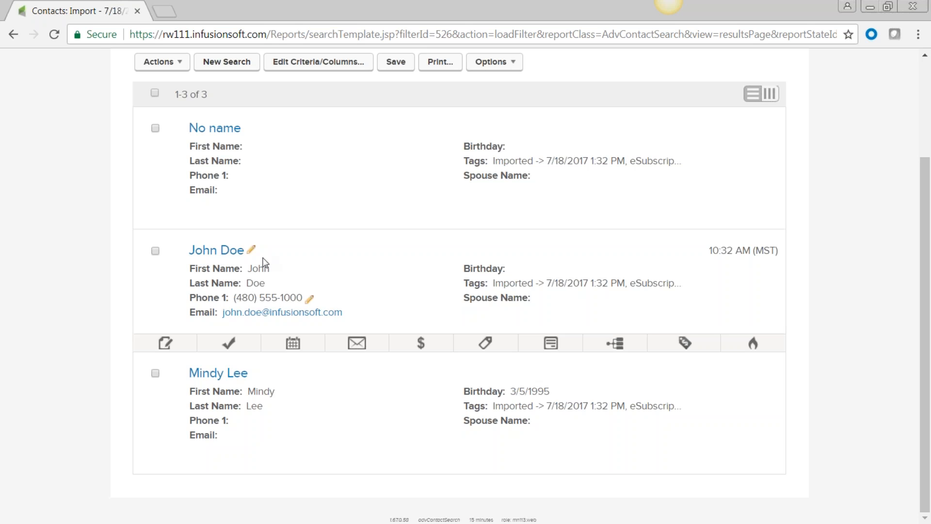
{"action": "left_click", "coordinate": [232, 252]}
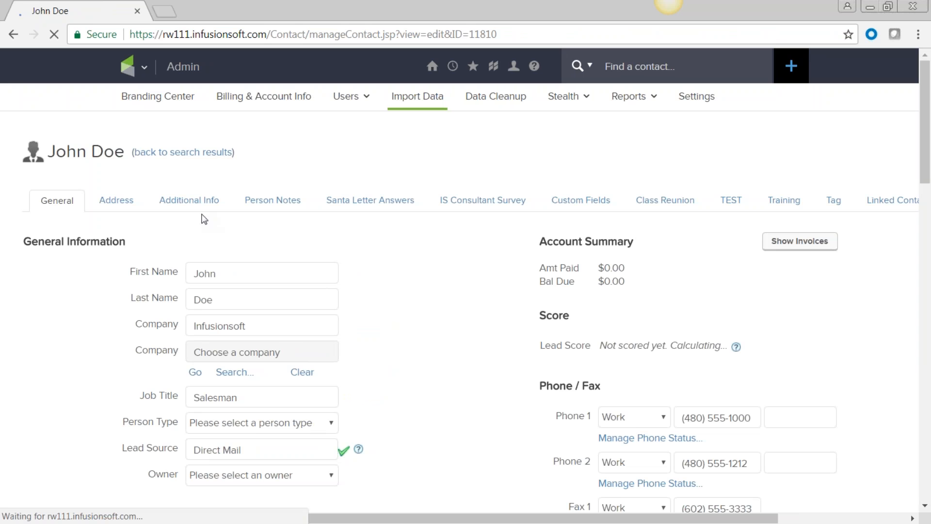
{"action": "scroll", "coordinate": [431, 285], "scroll_direction": "down", "scroll_amount": 1}
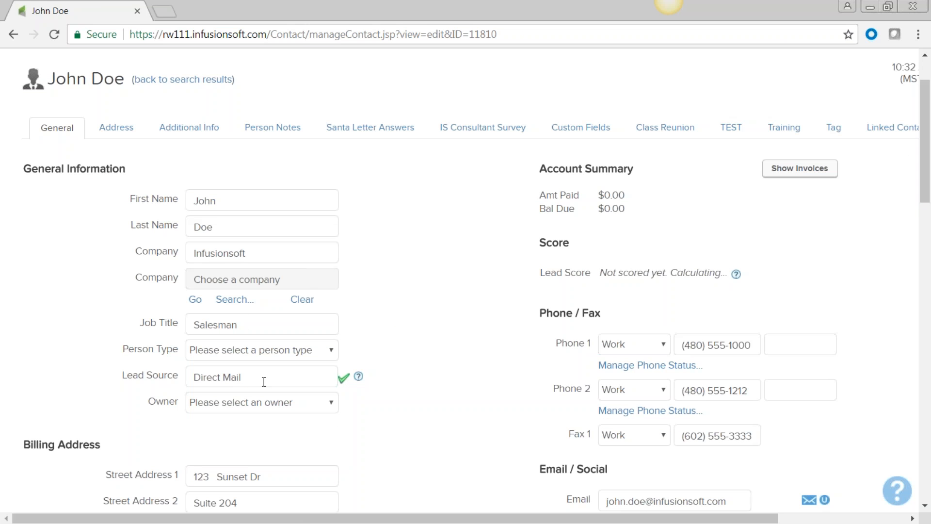
{"action": "left_click_drag", "start_coordinate": [241, 374], "coordinate": [183, 373]}
{"action": "left_click", "coordinate": [513, 401]}
{"action": "scroll", "coordinate": [451, 383], "scroll_direction": "down", "scroll_amount": 4}
{"action": "scroll", "coordinate": [156, 75], "scroll_direction": "down", "scroll_amount": 3}
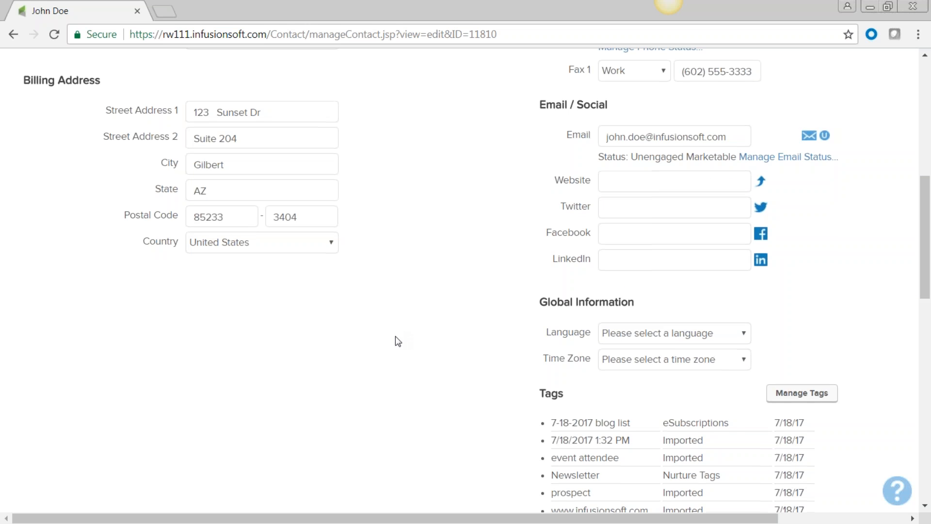
{"action": "scroll", "coordinate": [397, 336], "scroll_direction": "down", "scroll_amount": 3}
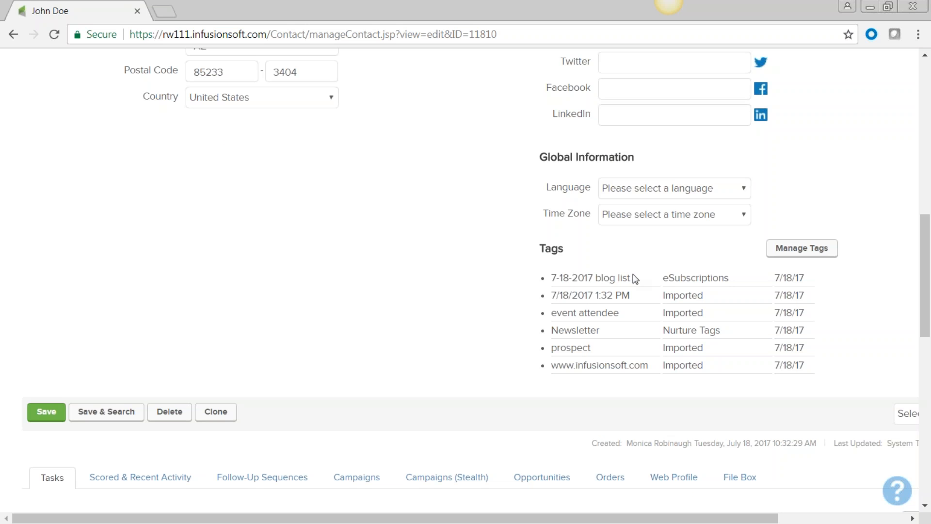
{"action": "triple_click", "coordinate": [569, 278]}
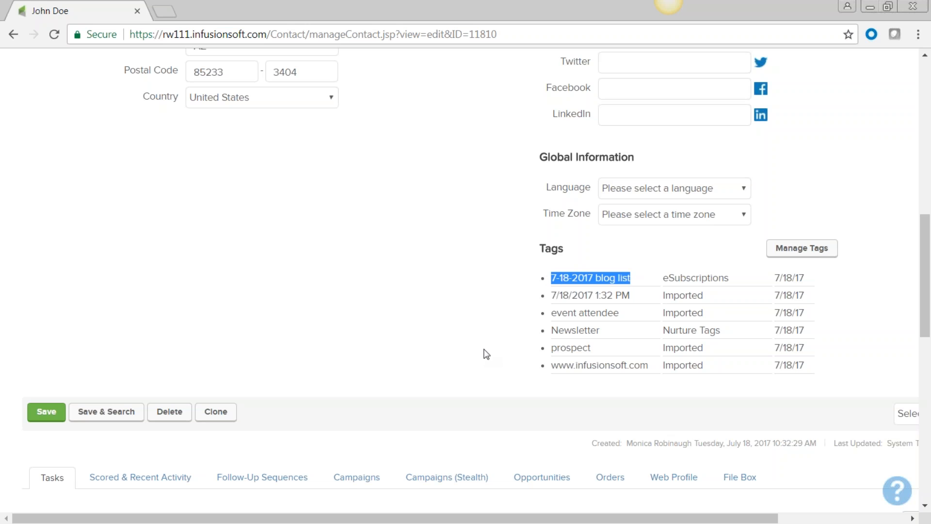
{"action": "left_click", "coordinate": [625, 316]}
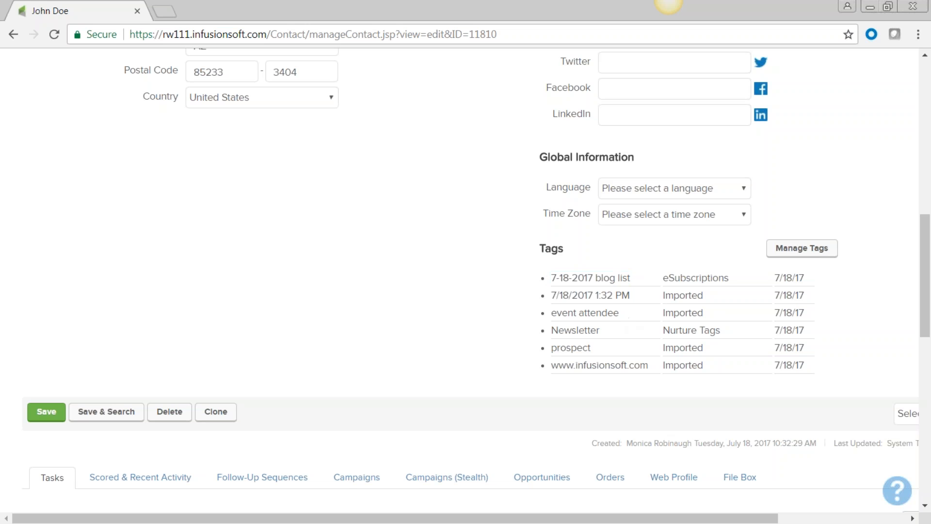
{"action": "triple_click", "coordinate": [547, 318]}
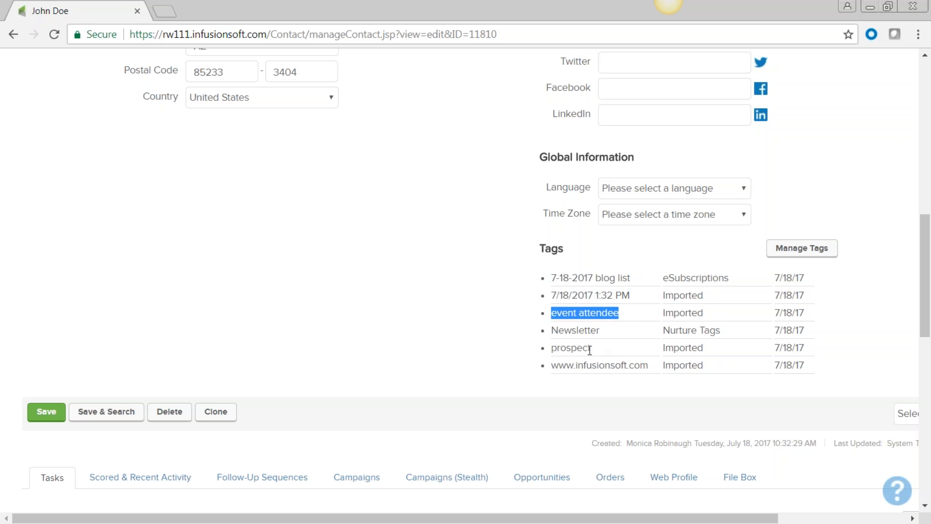
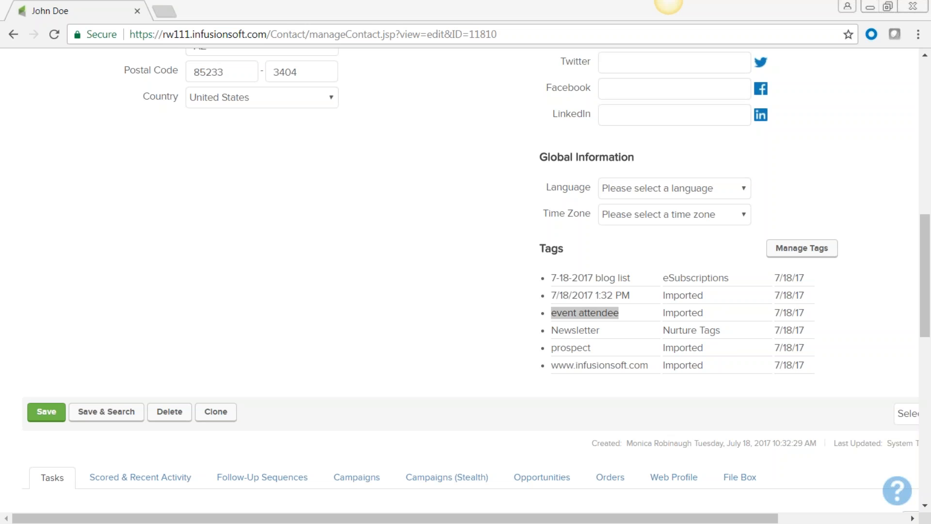
Review the contact's existing tags, including the event attendee and Imported-category tags
{"action": "left_click", "coordinate": [438, 331]}
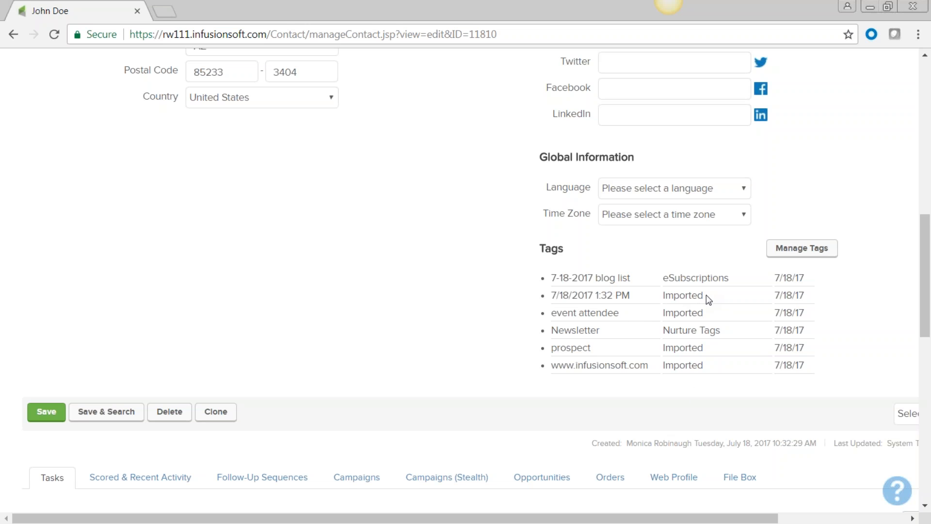
{"action": "left_click_drag", "start_coordinate": [707, 295], "coordinate": [657, 301]}
{"action": "left_click", "coordinate": [566, 297]}
{"action": "scroll", "coordinate": [426, 326], "scroll_direction": "down", "scroll_amount": 3}
{"action": "scroll", "coordinate": [426, 326], "scroll_direction": "up", "scroll_amount": 6}
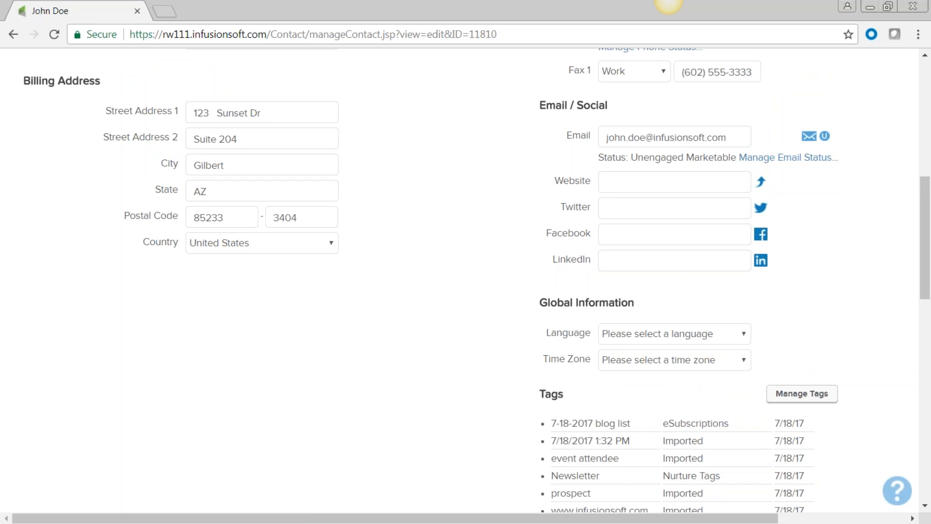
{"action": "scroll", "coordinate": [466, 281], "scroll_direction": "up", "scroll_amount": 6}
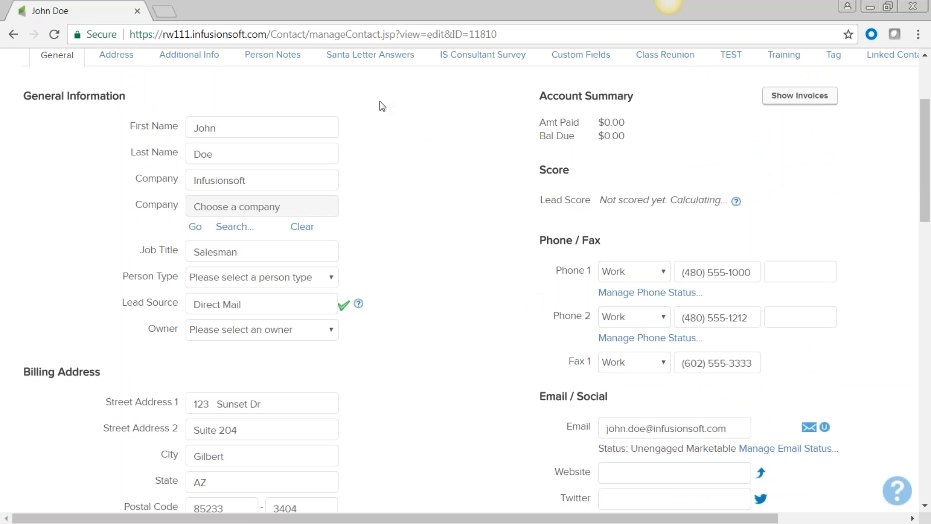
{"action": "scroll", "coordinate": [415, 218], "scroll_direction": "down", "scroll_amount": 9}
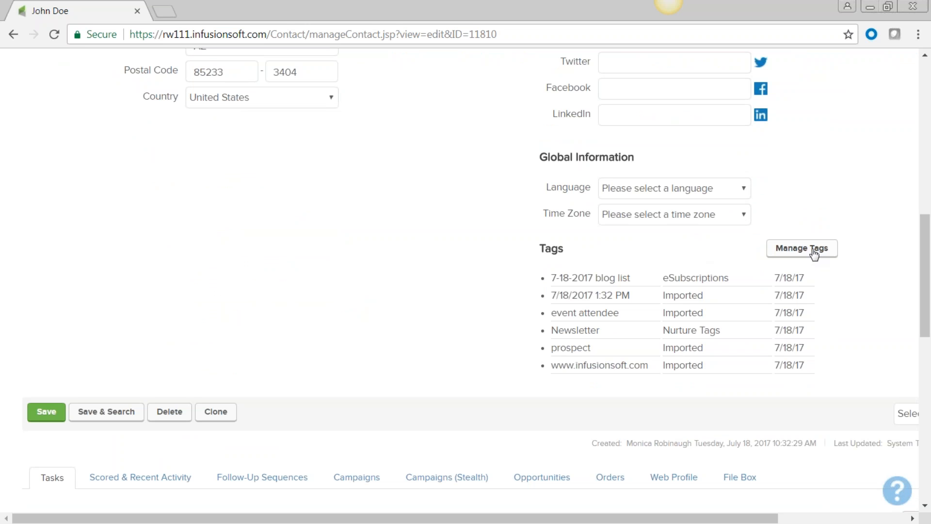
{"action": "scroll", "coordinate": [376, 286], "scroll_direction": "up", "scroll_amount": 7}
{"action": "scroll", "coordinate": [375, 286], "scroll_direction": "up", "scroll_amount": 5}
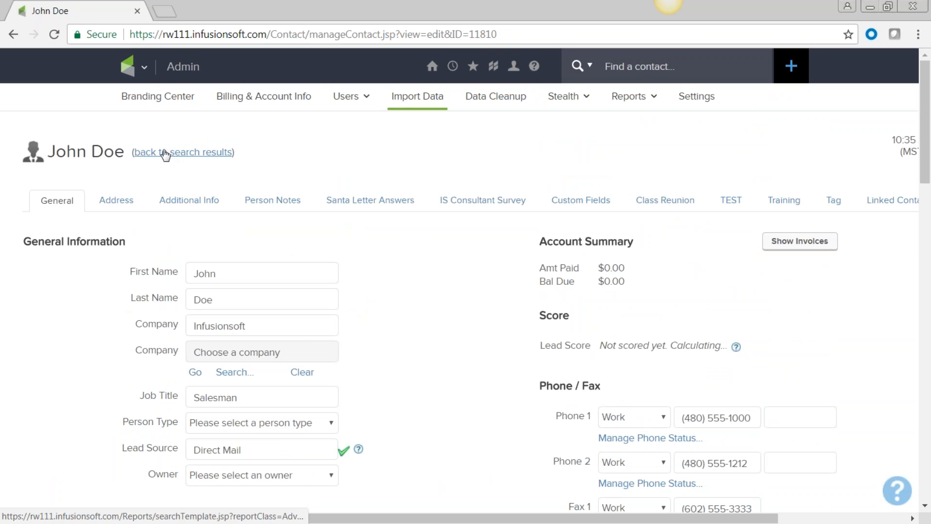
{"action": "scroll", "coordinate": [506, 329], "scroll_direction": "down", "scroll_amount": 5}
{"action": "scroll", "coordinate": [505, 330], "scroll_direction": "down", "scroll_amount": 10}
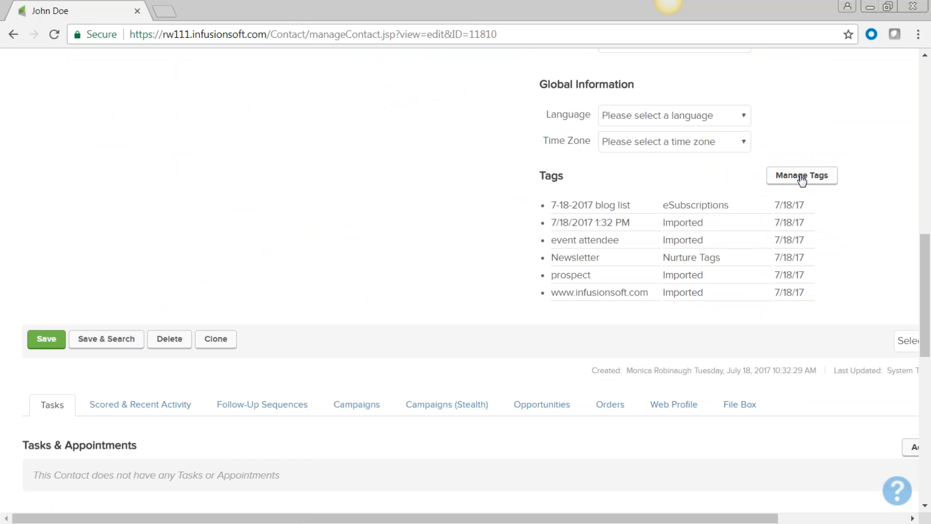
Apply the Events tag 'Health & Wellness Fair March' to the contact through Manage Tags
{"action": "left_click", "coordinate": [802, 180]}
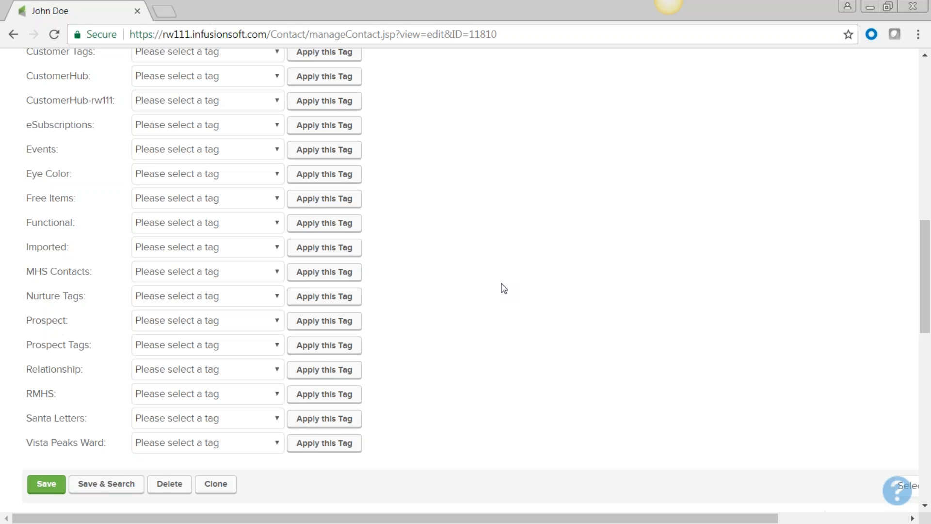
{"action": "scroll", "coordinate": [501, 284], "scroll_direction": "up", "scroll_amount": 8}
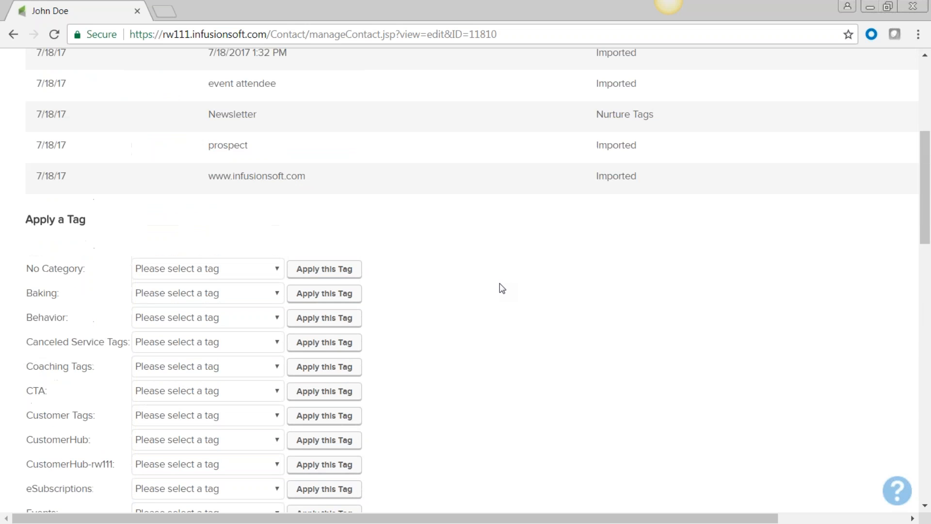
{"action": "scroll", "coordinate": [503, 289], "scroll_direction": "up", "scroll_amount": 5}
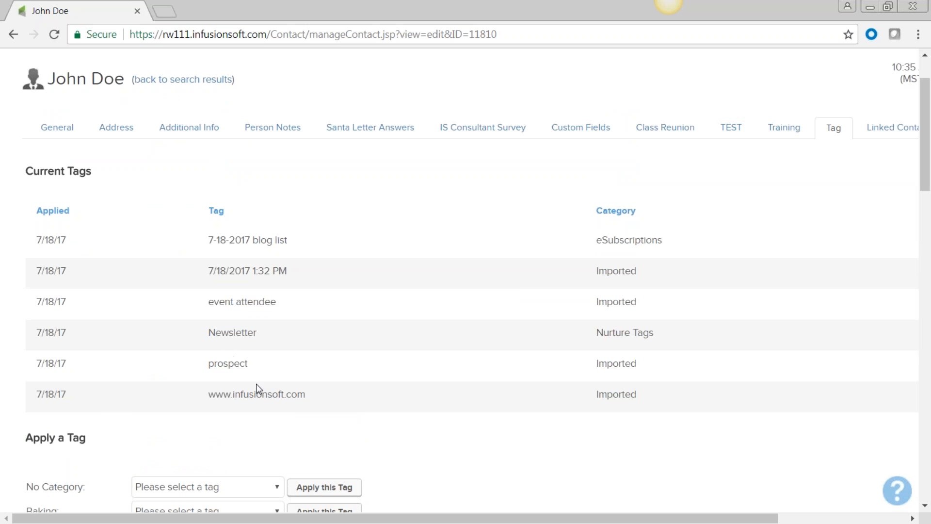
{"action": "left_click_drag", "start_coordinate": [401, 519], "coordinate": [530, 519]}
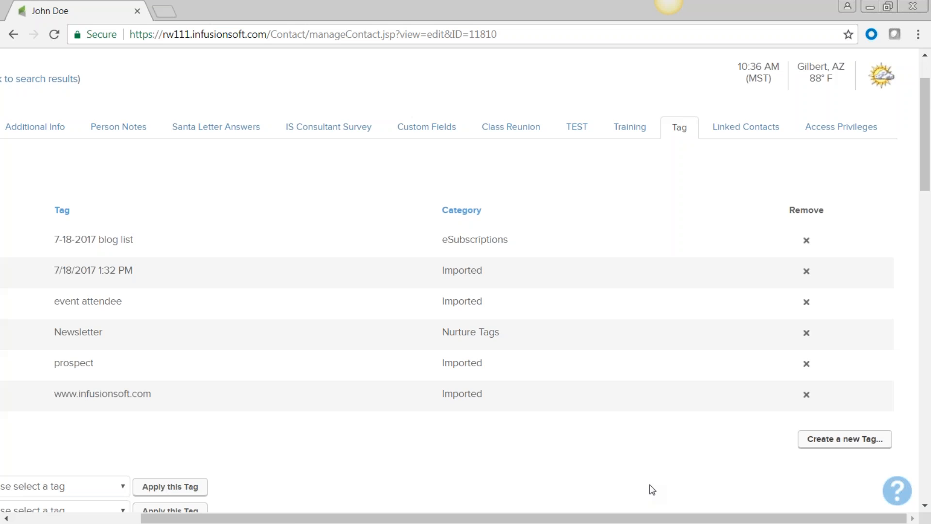
{"action": "scroll", "coordinate": [626, 475], "scroll_direction": "down", "scroll_amount": 3}
{"action": "left_click_drag", "start_coordinate": [291, 522], "coordinate": [163, 521]}
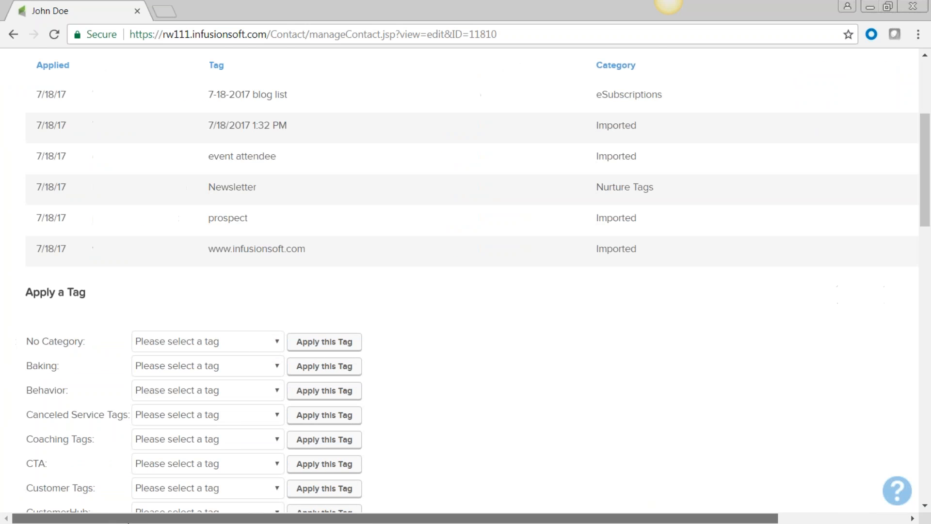
{"action": "scroll", "coordinate": [346, 369], "scroll_direction": "down", "scroll_amount": 3}
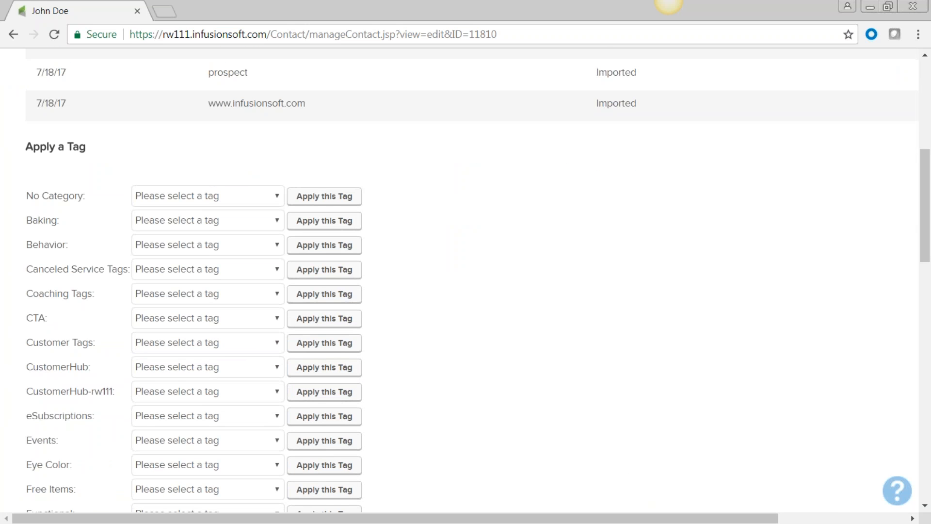
{"action": "scroll", "coordinate": [359, 373], "scroll_direction": "down", "scroll_amount": 2}
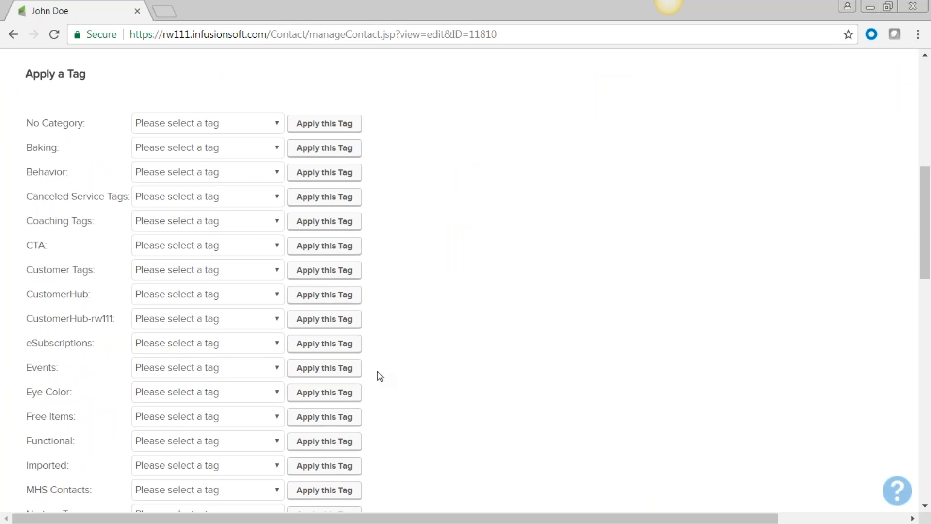
{"action": "left_click", "coordinate": [280, 396]}
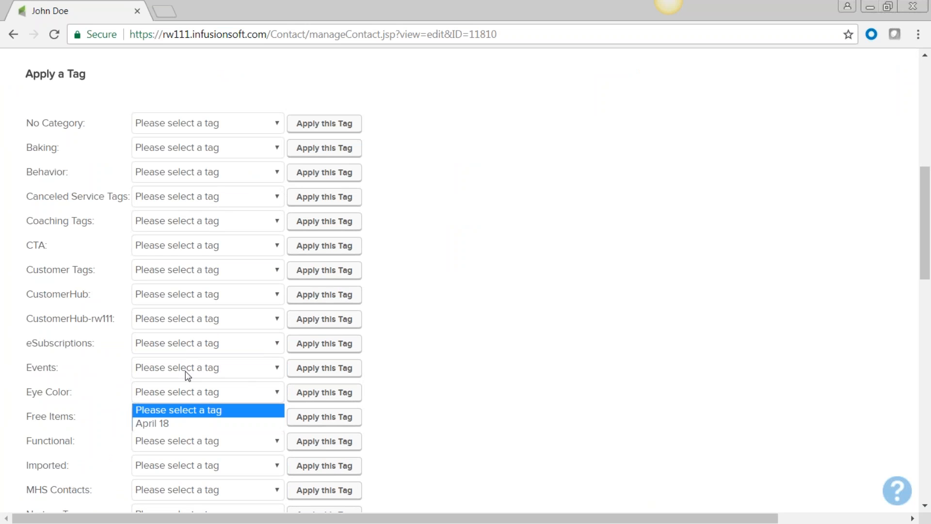
{"action": "left_click", "coordinate": [280, 370]}
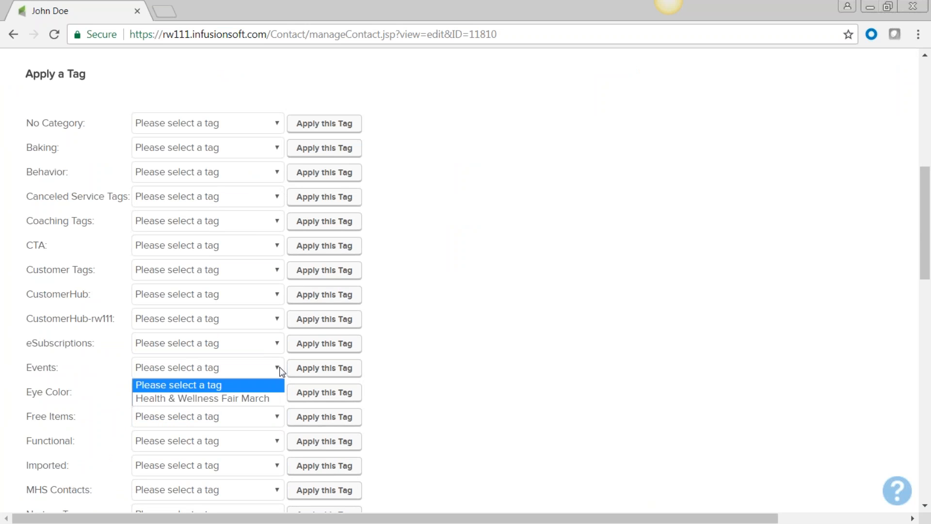
{"action": "left_click", "coordinate": [215, 399]}
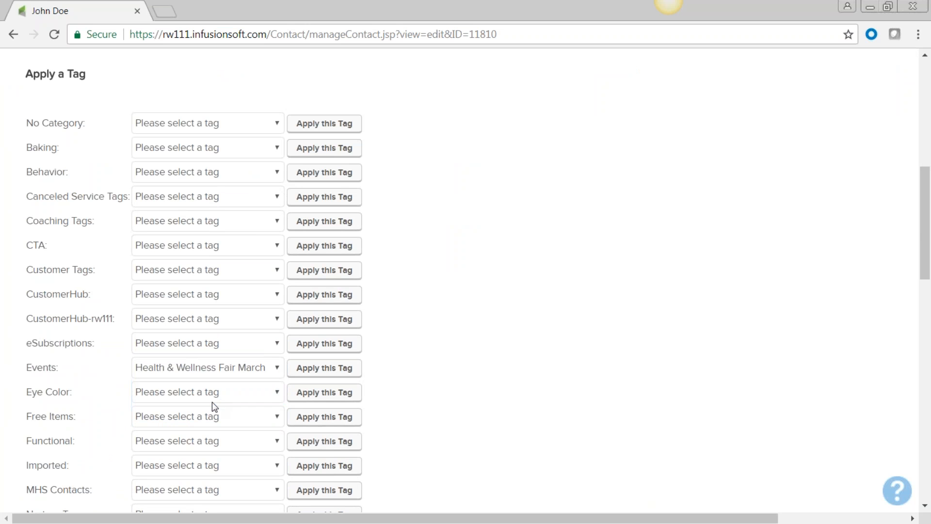
{"action": "left_click", "coordinate": [331, 373]}
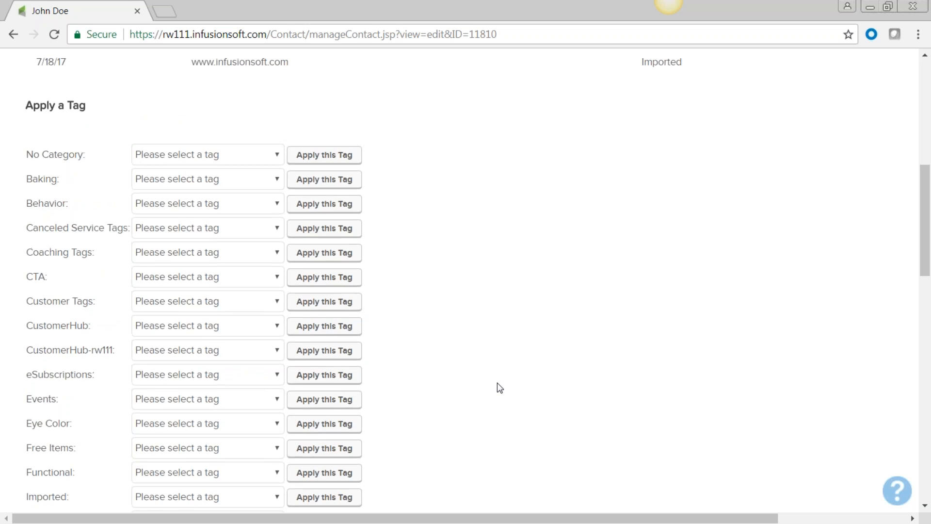
Check the updated tag list, then return to the contact search results
{"action": "scroll", "coordinate": [497, 383], "scroll_direction": "up", "scroll_amount": 6}
{"action": "scroll", "coordinate": [496, 382], "scroll_direction": "down", "scroll_amount": 1}
{"action": "scroll", "coordinate": [497, 383], "scroll_direction": "up", "scroll_amount": 5}
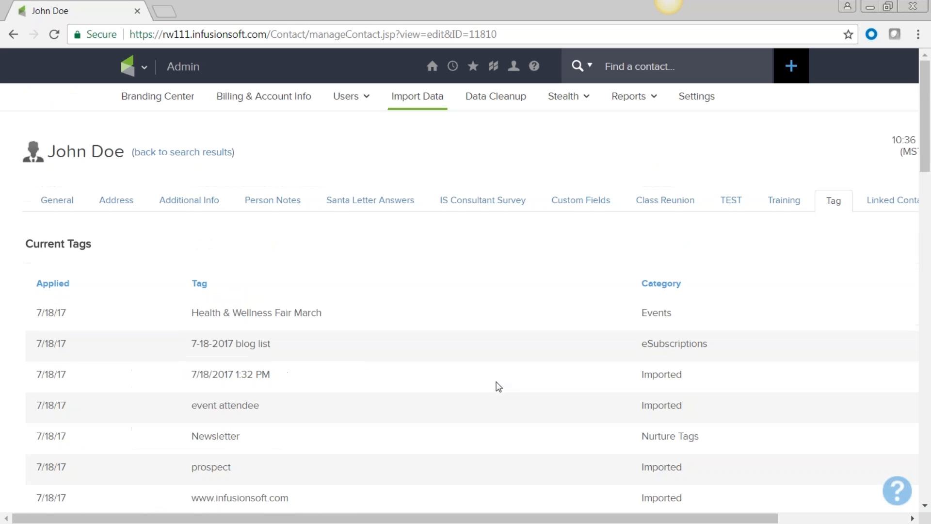
{"action": "left_click", "coordinate": [194, 163]}
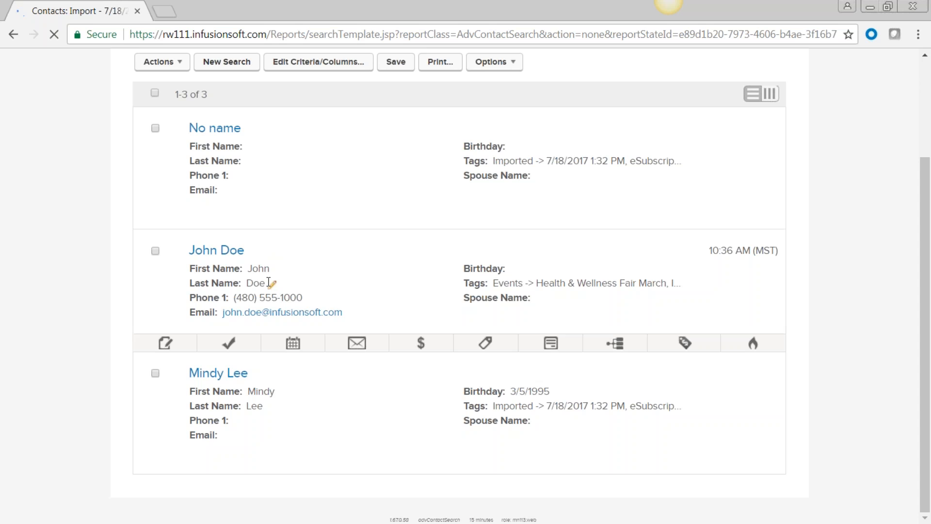
Scroll through the three contacts in the 'Import - 7/18/2017 1:32 PM' results
{"action": "scroll", "coordinate": [268, 283], "scroll_direction": "up", "scroll_amount": 3}
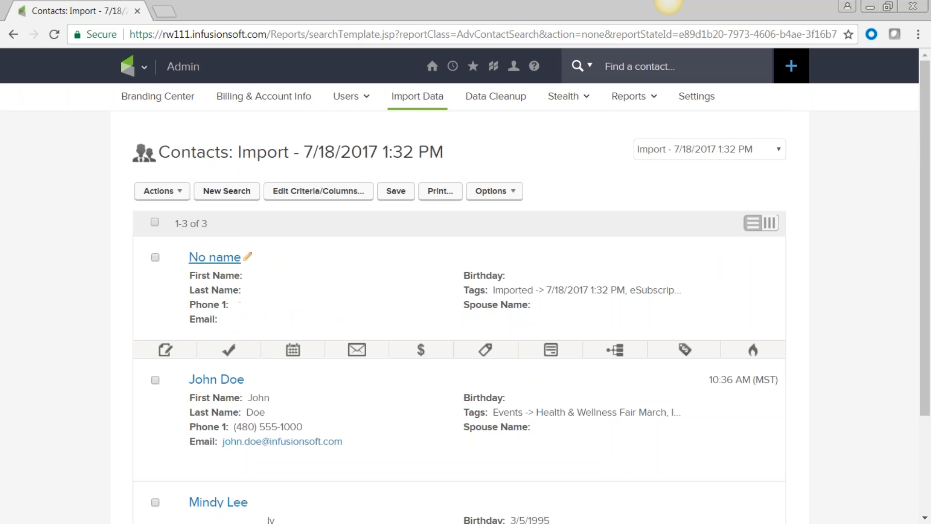
{"action": "scroll", "coordinate": [236, 231], "scroll_direction": "down", "scroll_amount": 2}
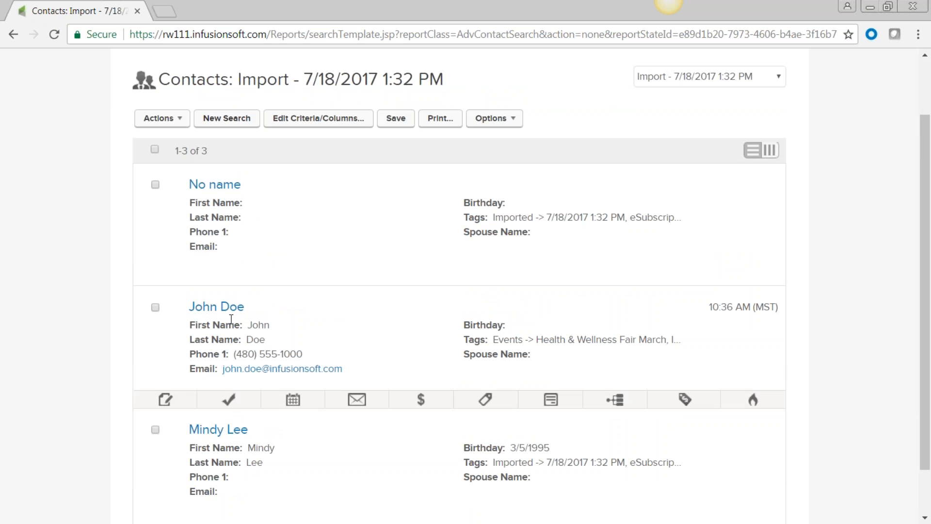
{"action": "scroll", "coordinate": [232, 319], "scroll_direction": "down", "scroll_amount": 1}
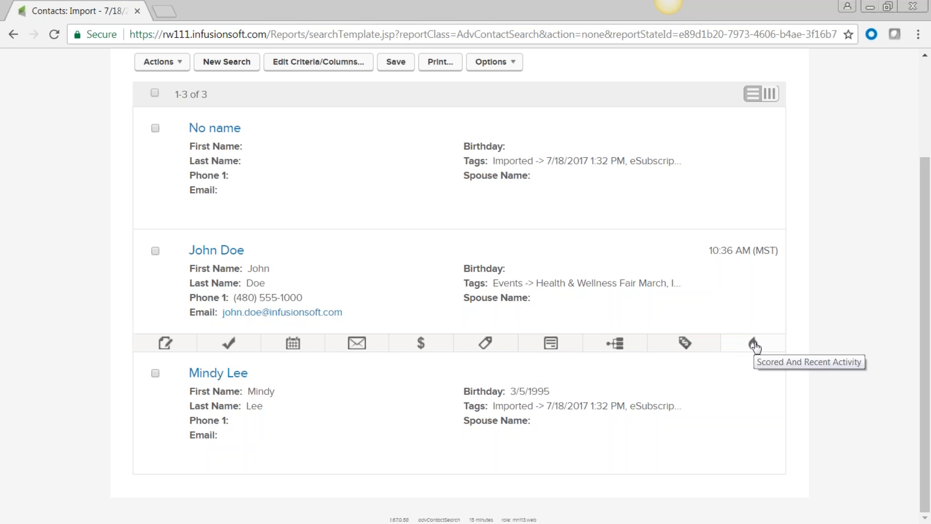
{"action": "left_click", "coordinate": [484, 344]}
{"action": "scroll", "coordinate": [482, 345], "scroll_direction": "down", "scroll_amount": 5}
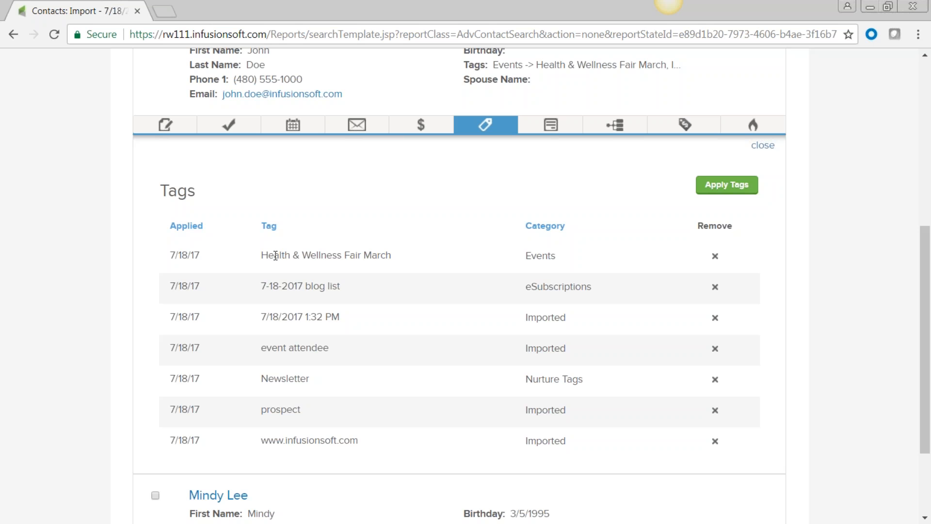
{"action": "left_click", "coordinate": [735, 188]}
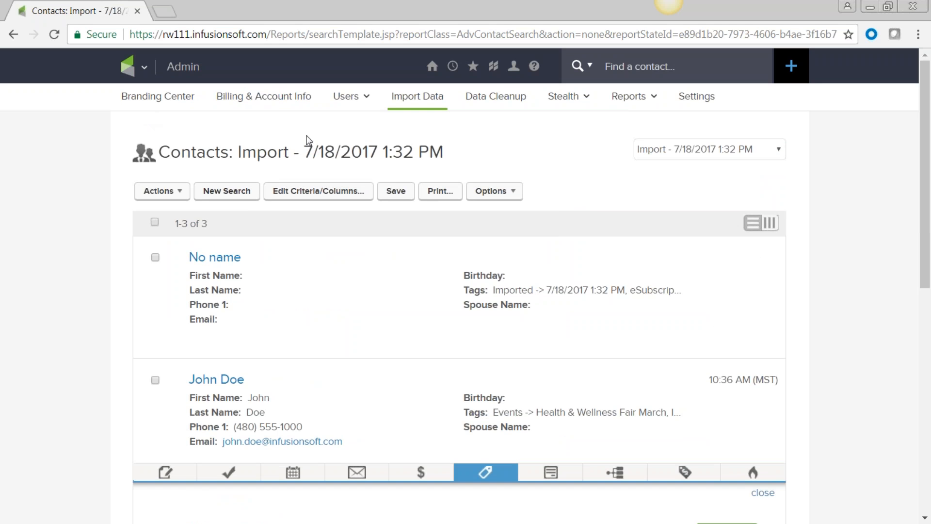
{"action": "scroll", "coordinate": [250, 520], "scroll_direction": "down", "scroll_amount": 5}
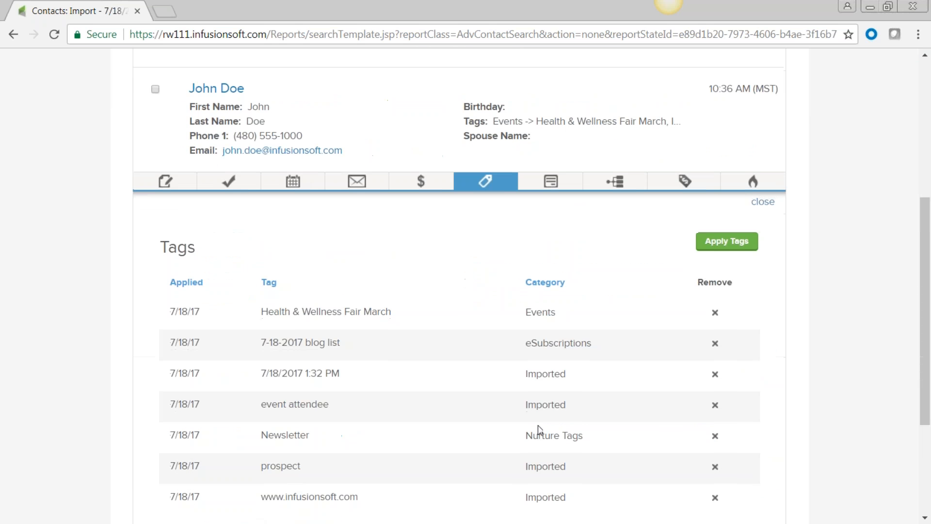
{"action": "left_click", "coordinate": [741, 246]}
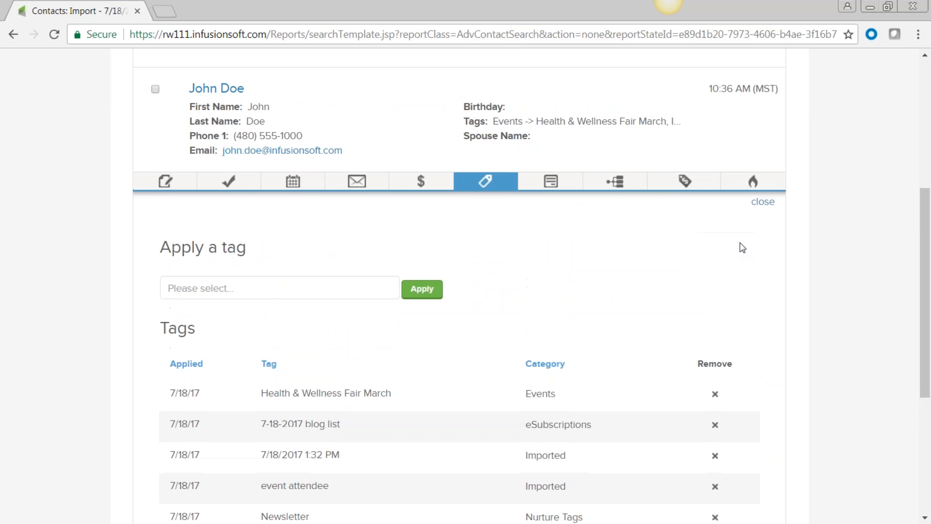
{"action": "scroll", "coordinate": [679, 385], "scroll_direction": "down", "scroll_amount": 2}
{"action": "left_click", "coordinate": [716, 321]}
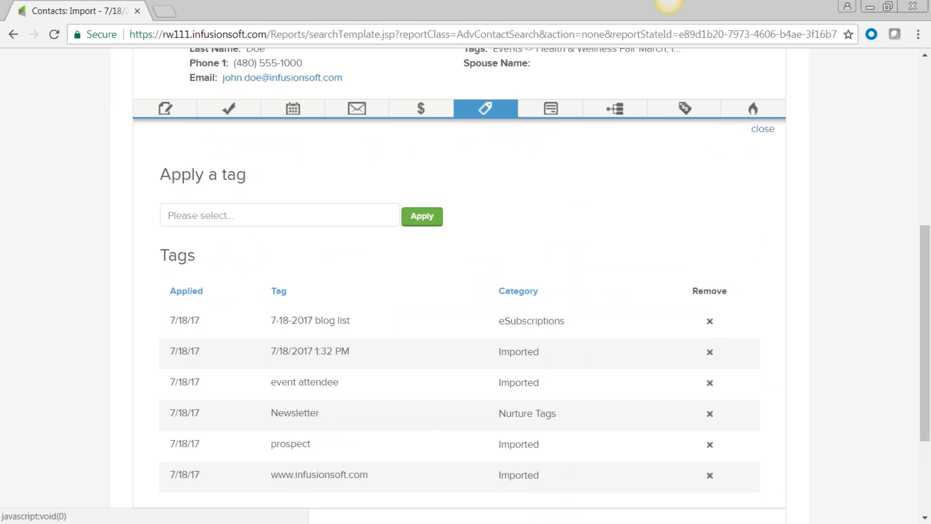
{"action": "scroll", "coordinate": [762, 316], "scroll_direction": "down", "scroll_amount": 3}
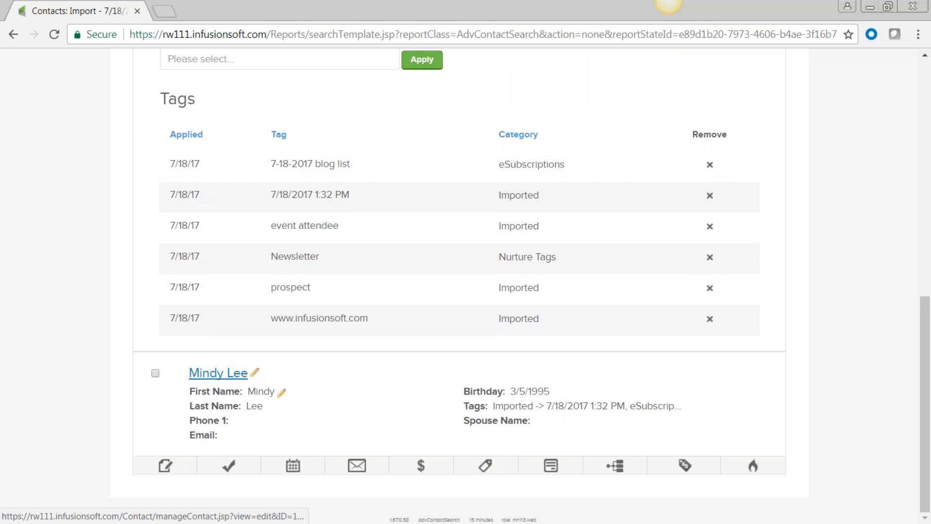
{"action": "left_click", "coordinate": [485, 466]}
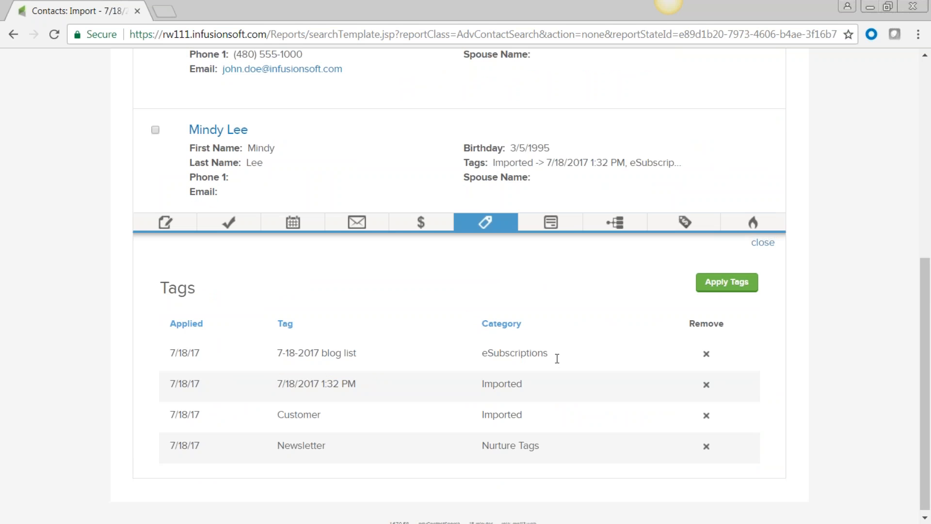
{"action": "left_click_drag", "start_coordinate": [356, 386], "coordinate": [280, 388]}
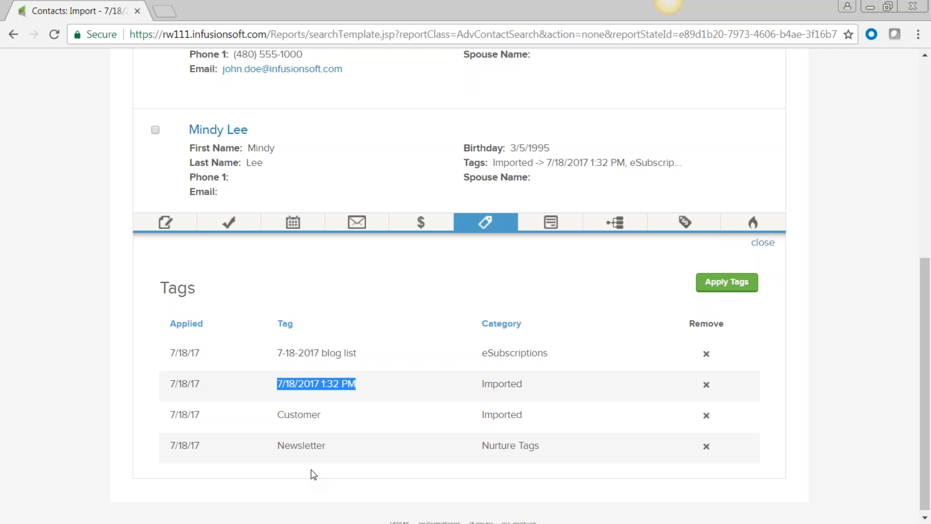
{"action": "left_click", "coordinate": [327, 415]}
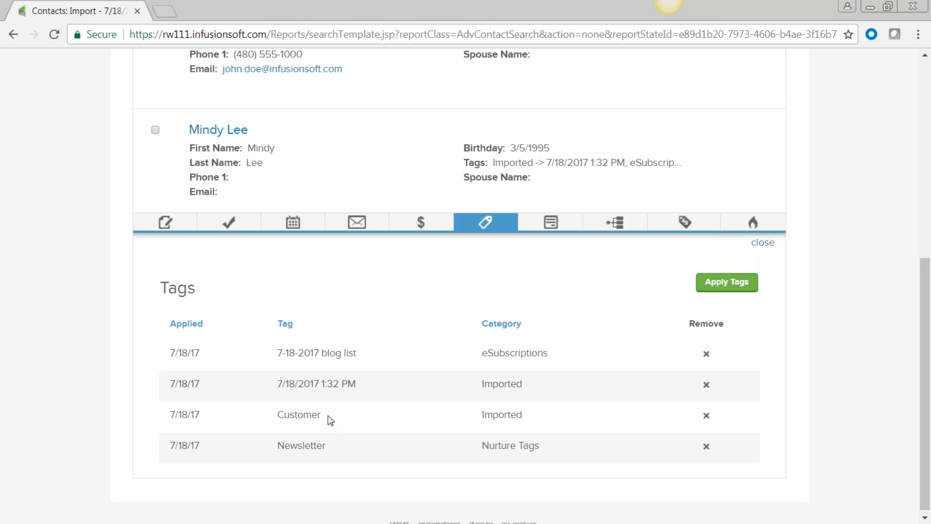
{"action": "double_click", "coordinate": [281, 419]}
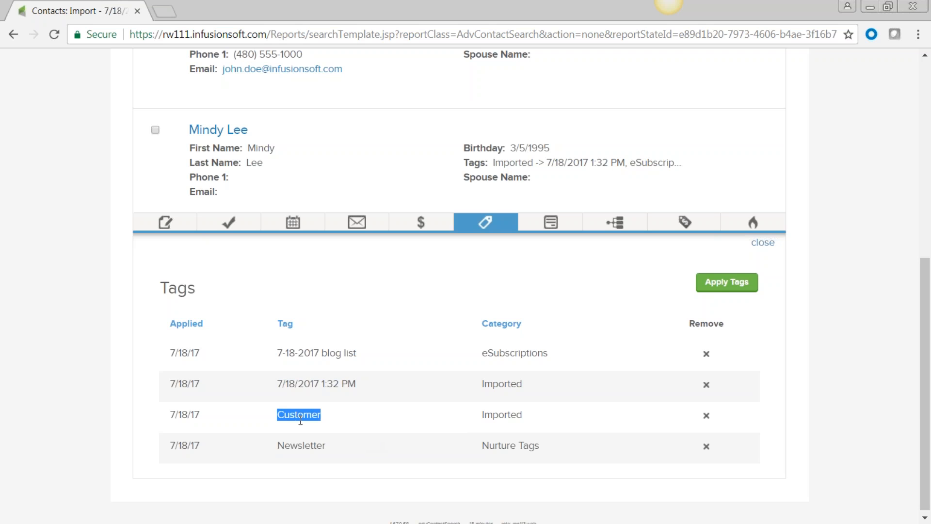
{"action": "left_click_drag", "start_coordinate": [525, 414], "coordinate": [480, 416]}
{"action": "scroll", "coordinate": [354, 417], "scroll_direction": "up", "scroll_amount": 2}
{"action": "scroll", "coordinate": [353, 417], "scroll_direction": "up", "scroll_amount": 5}
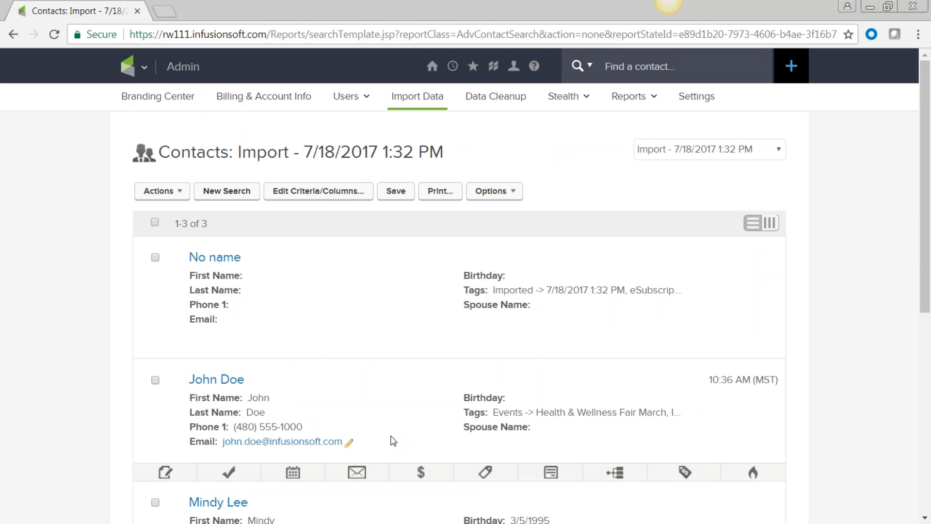
Go to CRM Settings and show the Tag Categories page
{"action": "left_click", "coordinate": [144, 68]}
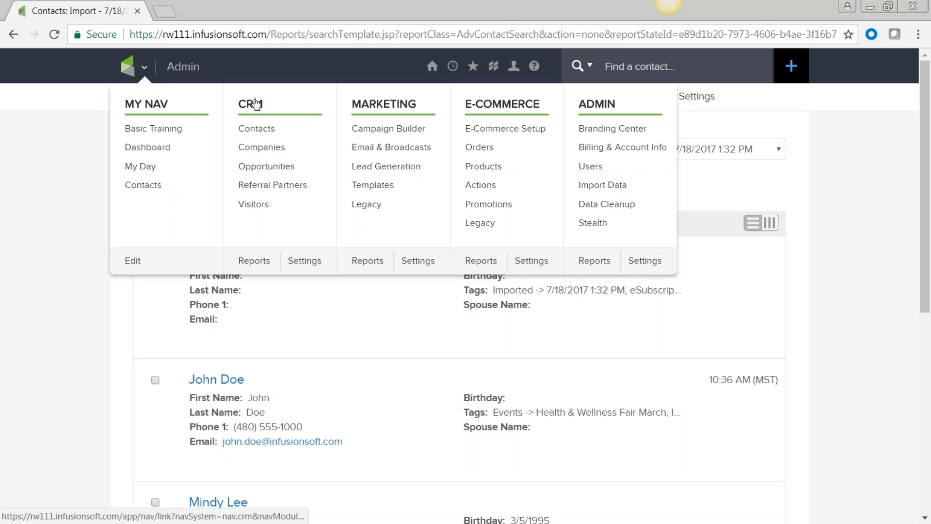
{"action": "left_click", "coordinate": [303, 262]}
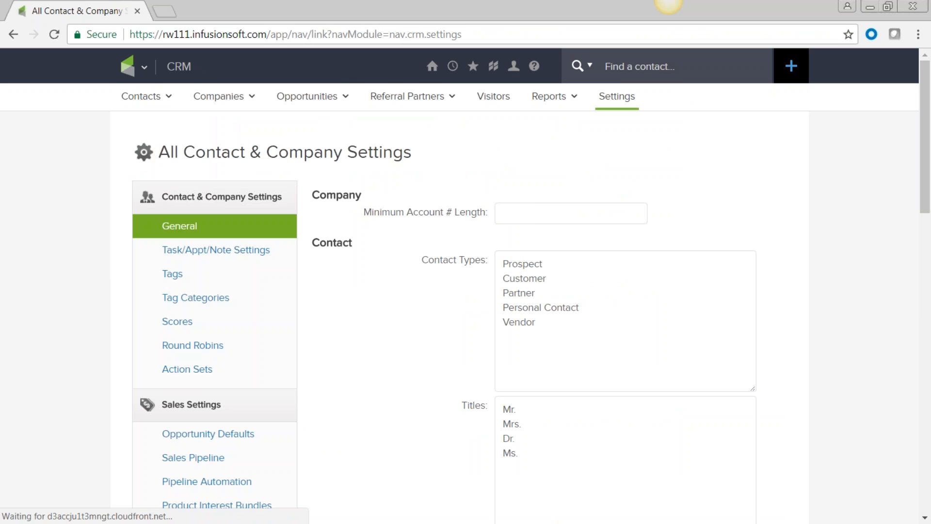
{"action": "left_click", "coordinate": [189, 300]}
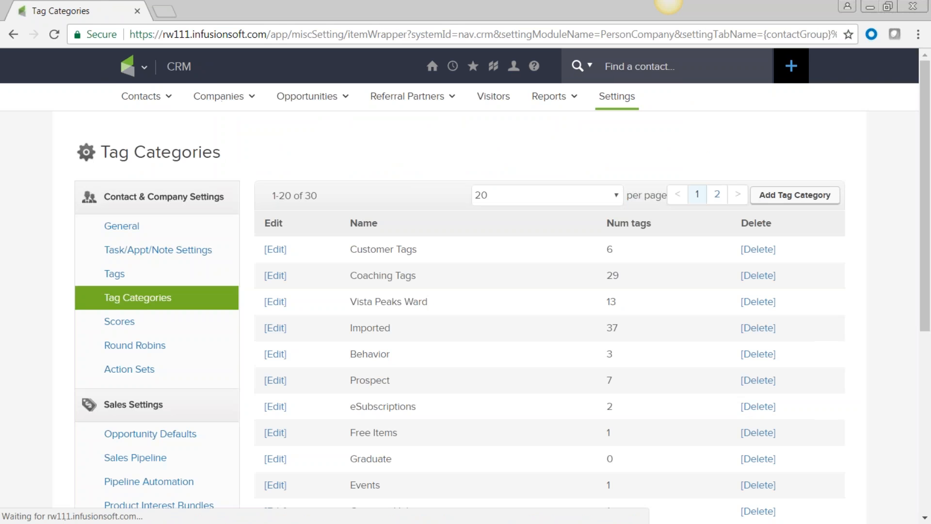
{"action": "scroll", "coordinate": [475, 310], "scroll_direction": "down", "scroll_amount": 6}
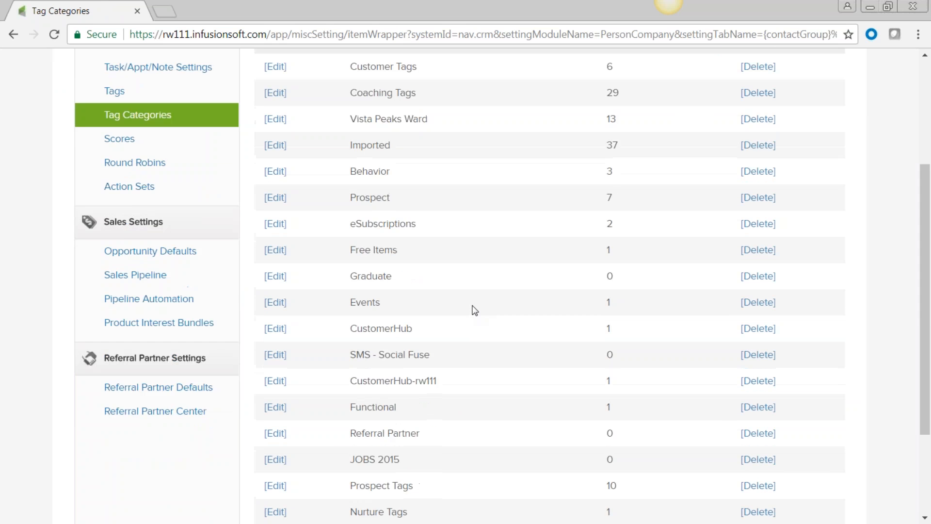
{"action": "scroll", "coordinate": [475, 310], "scroll_direction": "up", "scroll_amount": 1}
{"action": "scroll", "coordinate": [475, 311], "scroll_direction": "up", "scroll_amount": 3}
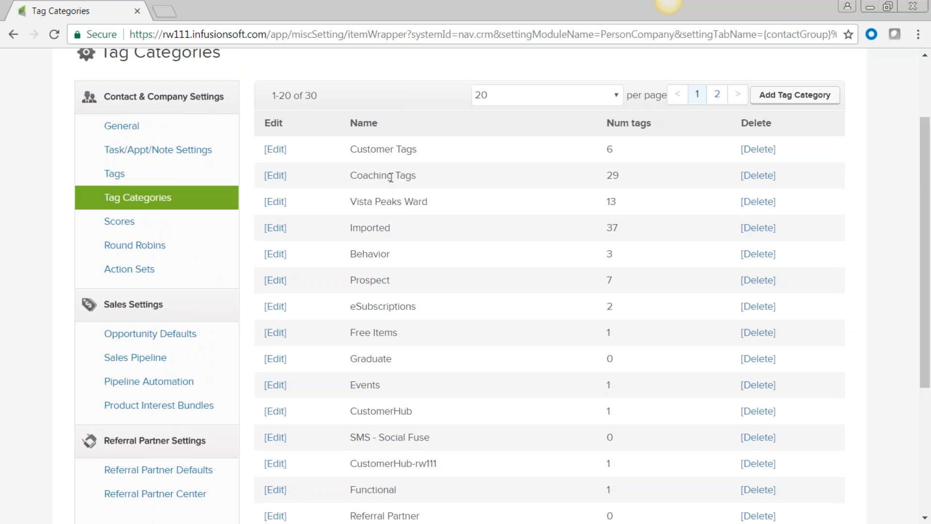
Look through the 30 categories, singling out MHS Contacts and Prospect Tags
{"action": "scroll", "coordinate": [405, 213], "scroll_direction": "down", "scroll_amount": 1}
{"action": "scroll", "coordinate": [404, 219], "scroll_direction": "down", "scroll_amount": 3}
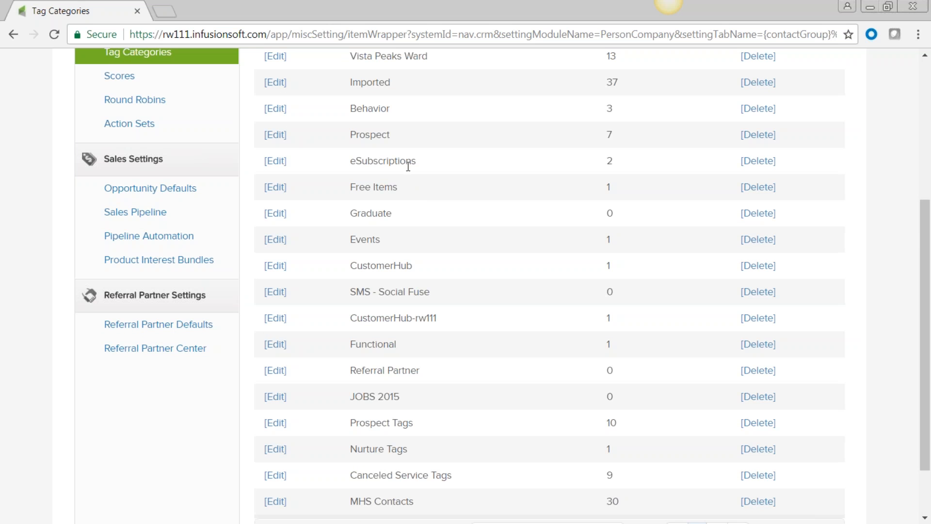
{"action": "scroll", "coordinate": [409, 166], "scroll_direction": "down", "scroll_amount": 2}
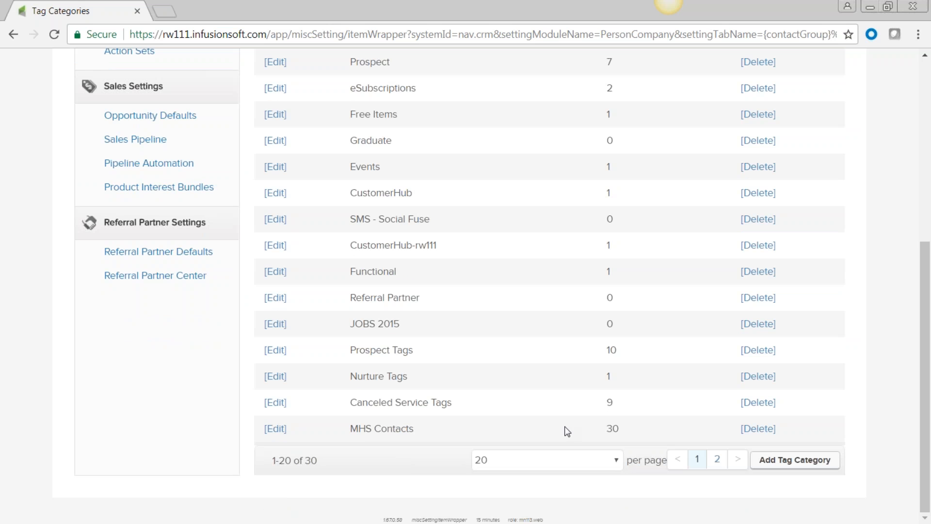
{"action": "left_click_drag", "start_coordinate": [418, 431], "coordinate": [352, 431]}
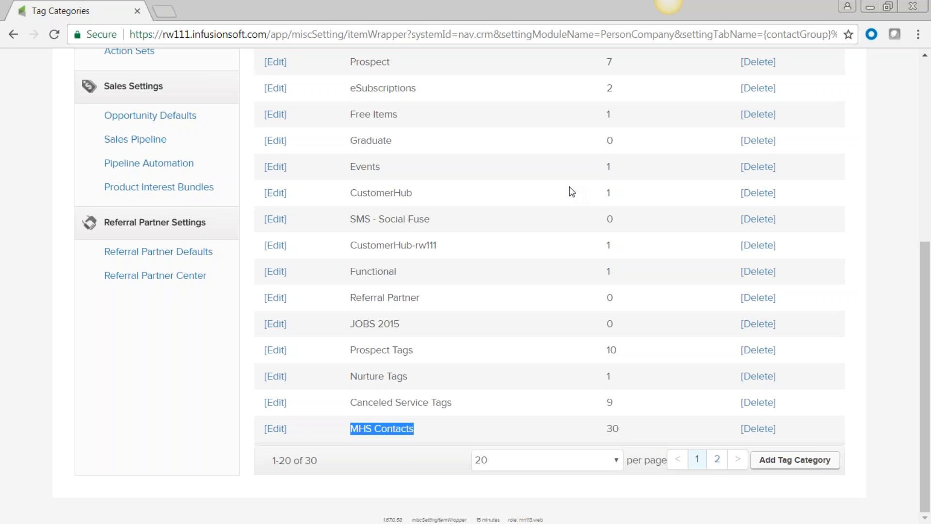
{"action": "left_click", "coordinate": [416, 352]}
{"action": "triple_click", "coordinate": [342, 352]}
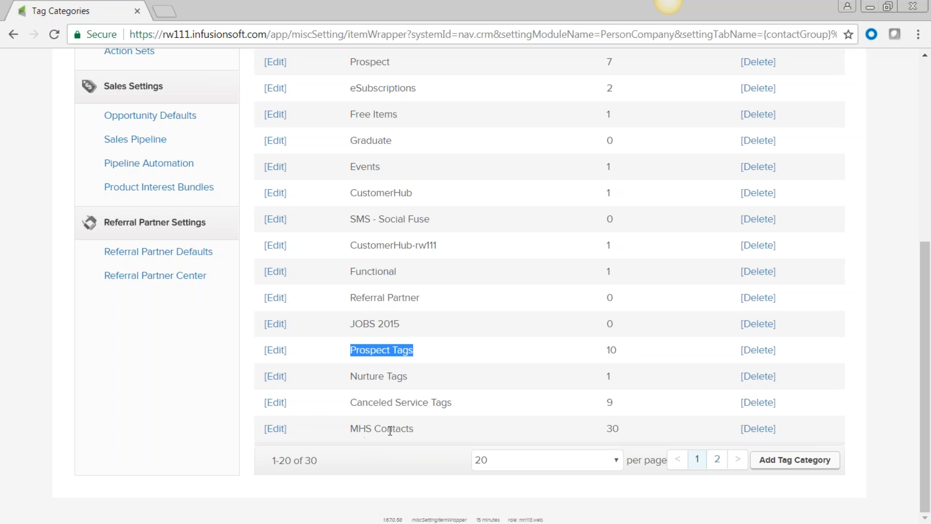
{"action": "scroll", "coordinate": [385, 431], "scroll_direction": "up", "scroll_amount": 7}
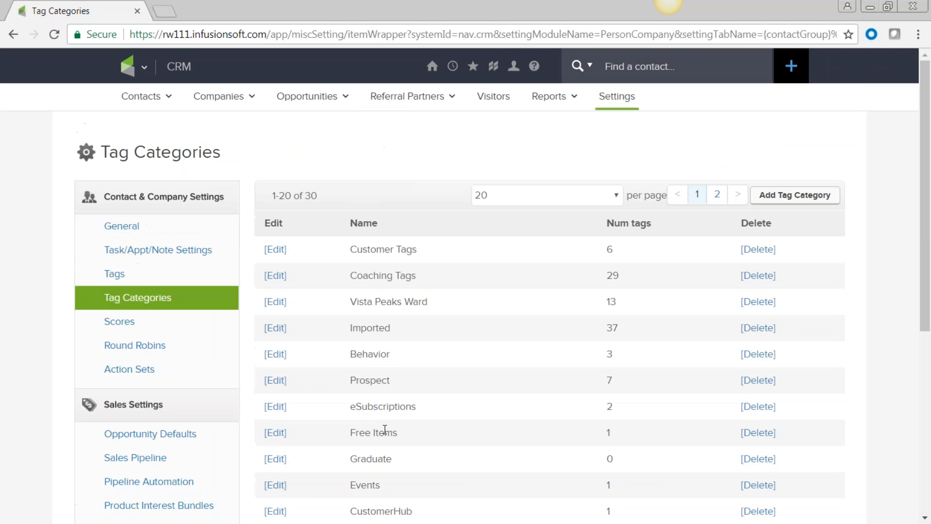
Filter the Tags list to the MHS Contacts category
{"action": "left_click", "coordinate": [115, 275]}
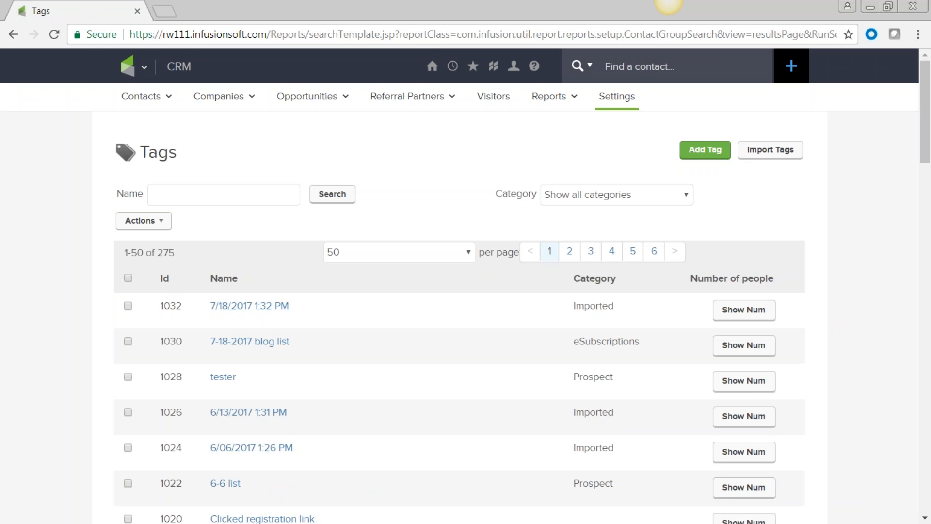
{"action": "left_click", "coordinate": [682, 199]}
{"action": "left_click_drag", "start_coordinate": [687, 231], "coordinate": [642, 312]}
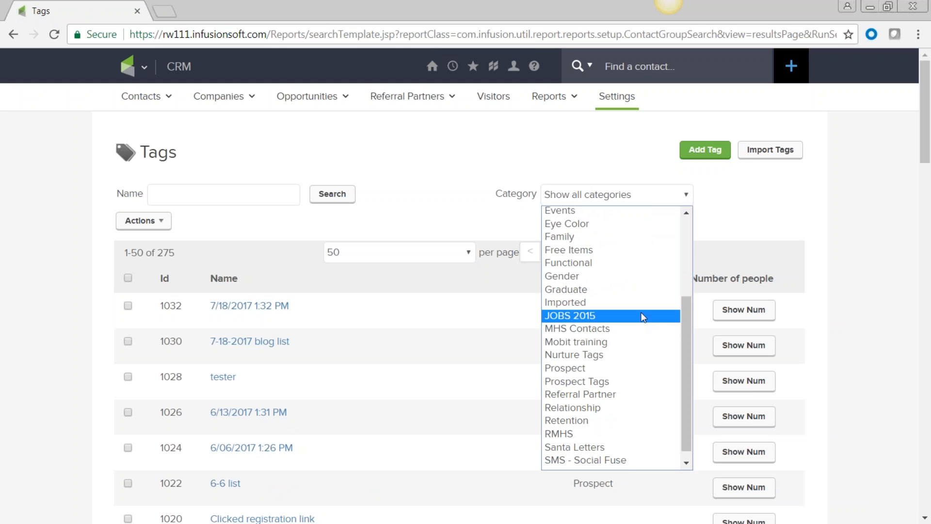
{"action": "left_click", "coordinate": [610, 328]}
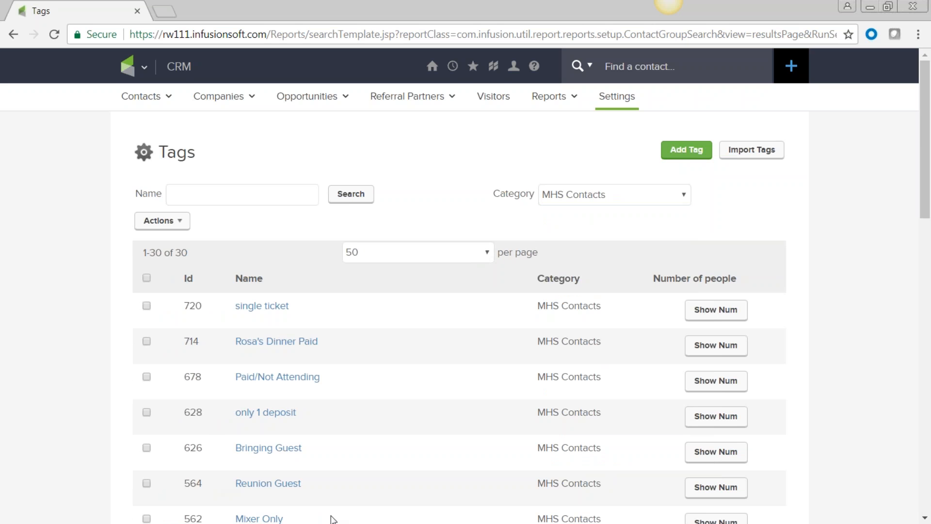
Scroll through the 30 MHS Contacts tags, such as Needs hotel and Sept 2016
{"action": "scroll", "coordinate": [333, 519], "scroll_direction": "down", "scroll_amount": 3}
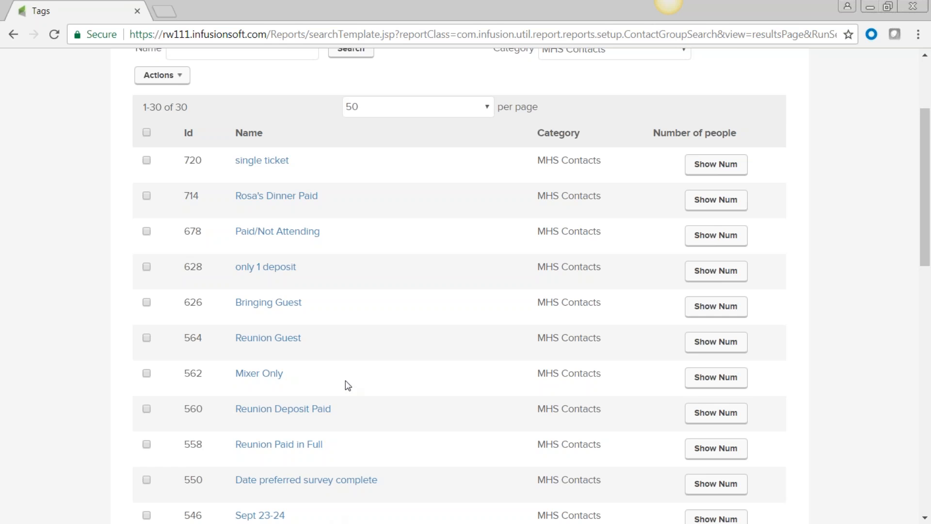
{"action": "scroll", "coordinate": [335, 315], "scroll_direction": "down", "scroll_amount": 7}
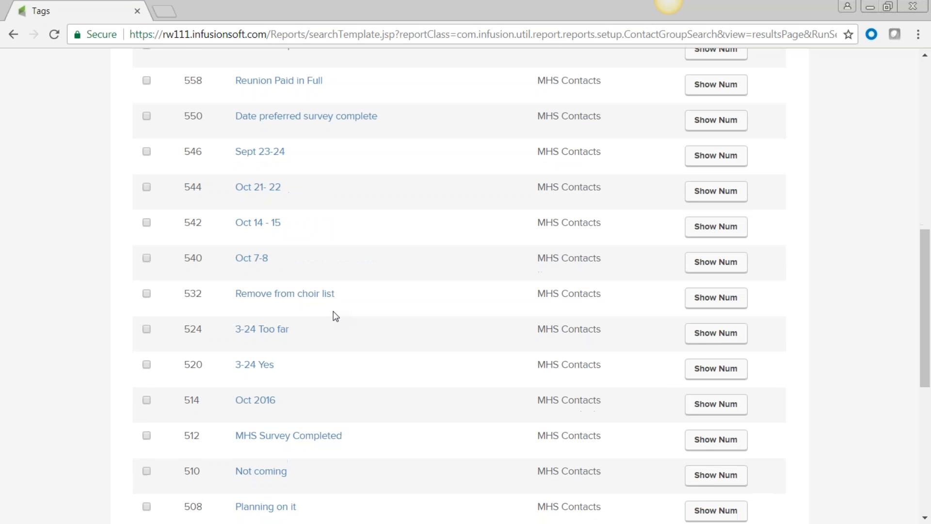
{"action": "scroll", "coordinate": [335, 315], "scroll_direction": "down", "scroll_amount": 6}
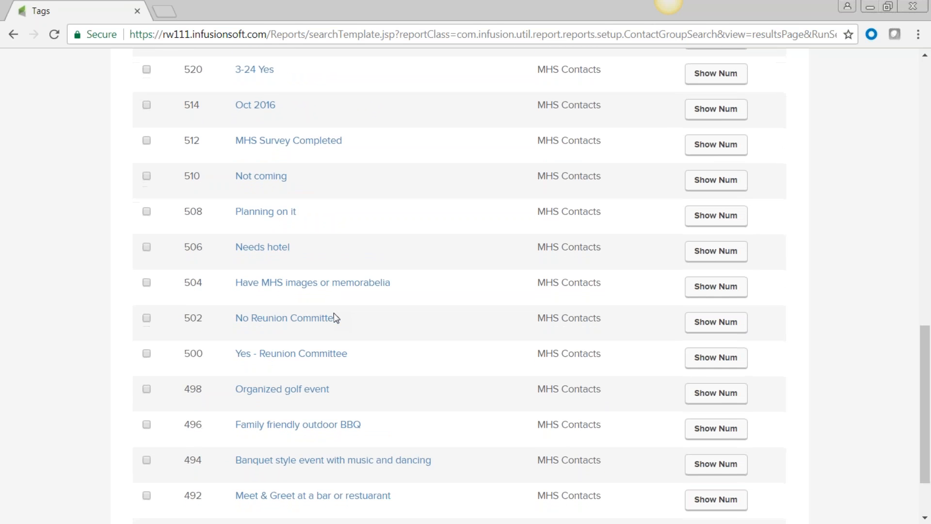
{"action": "scroll", "coordinate": [333, 313], "scroll_direction": "down", "scroll_amount": 2}
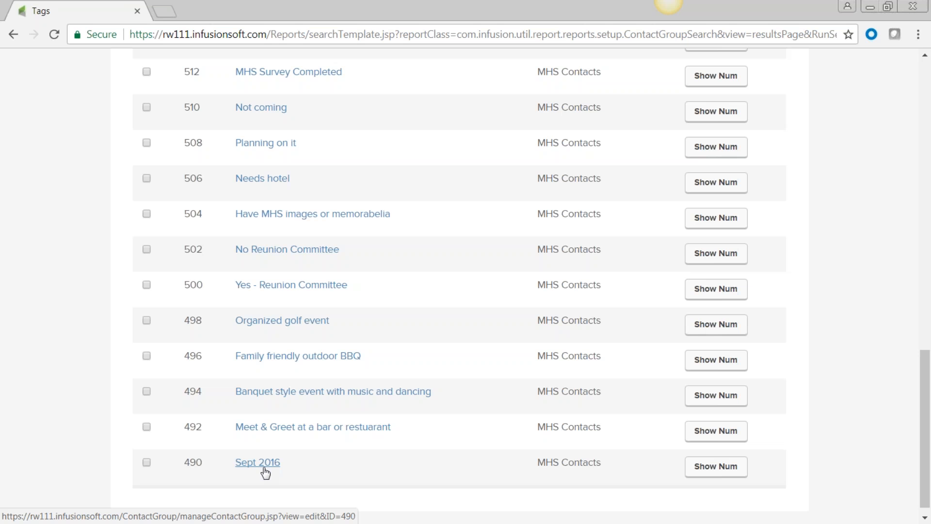
{"action": "scroll", "coordinate": [265, 473], "scroll_direction": "up", "scroll_amount": 2}
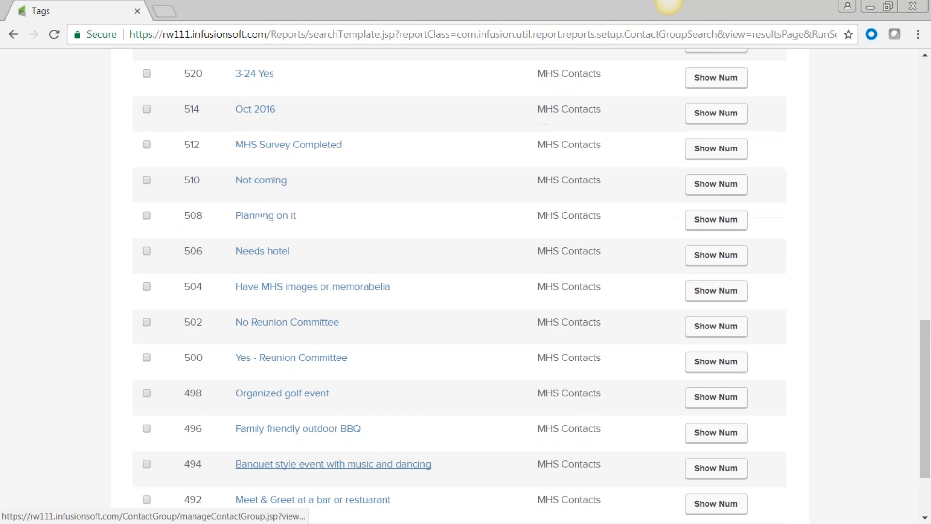
{"action": "scroll", "coordinate": [272, 485], "scroll_direction": "down", "scroll_amount": 2}
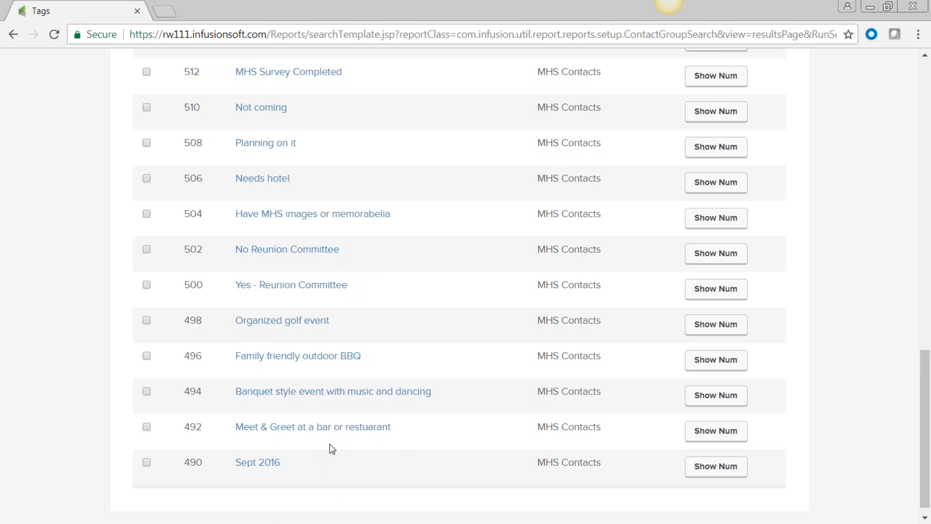
{"action": "scroll", "coordinate": [330, 448], "scroll_direction": "up", "scroll_amount": 4}
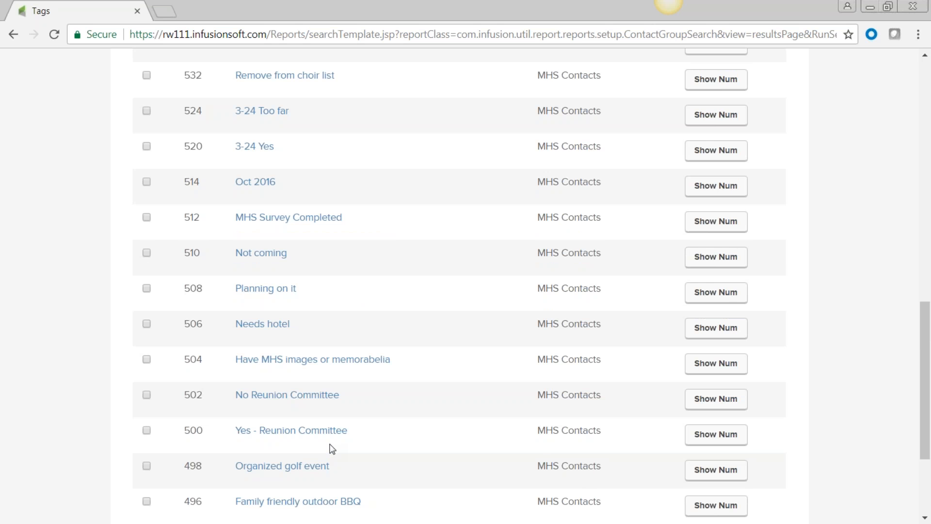
{"action": "scroll", "coordinate": [328, 447], "scroll_direction": "up", "scroll_amount": 2}
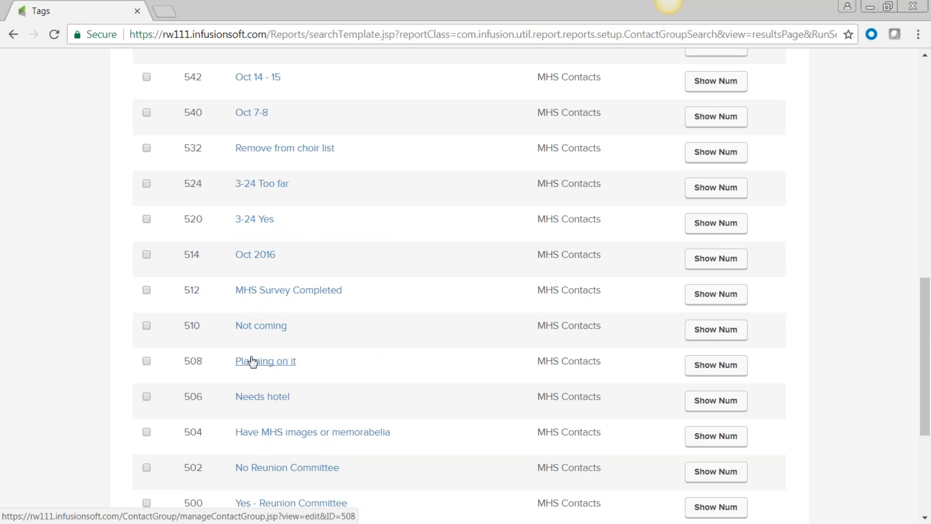
{"action": "scroll", "coordinate": [250, 362], "scroll_direction": "up", "scroll_amount": 3}
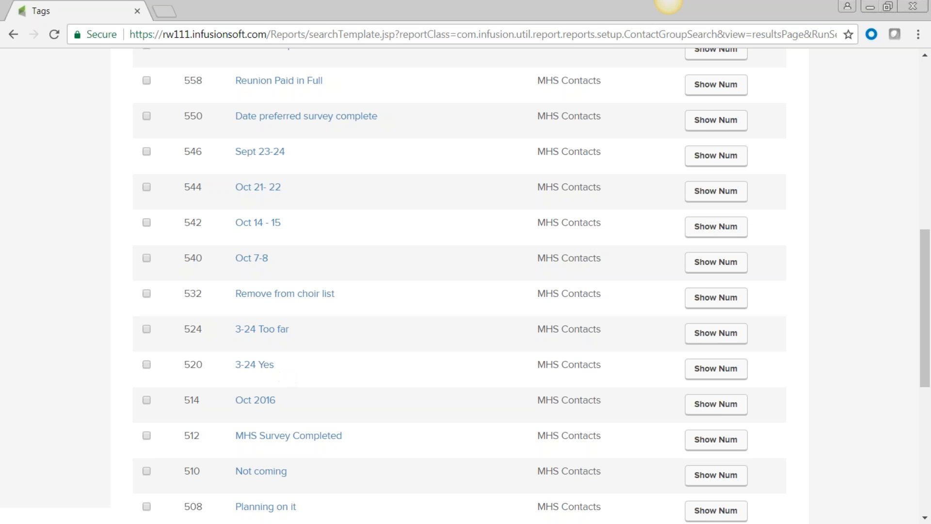
{"action": "scroll", "coordinate": [309, 437], "scroll_direction": "down", "scroll_amount": 3}
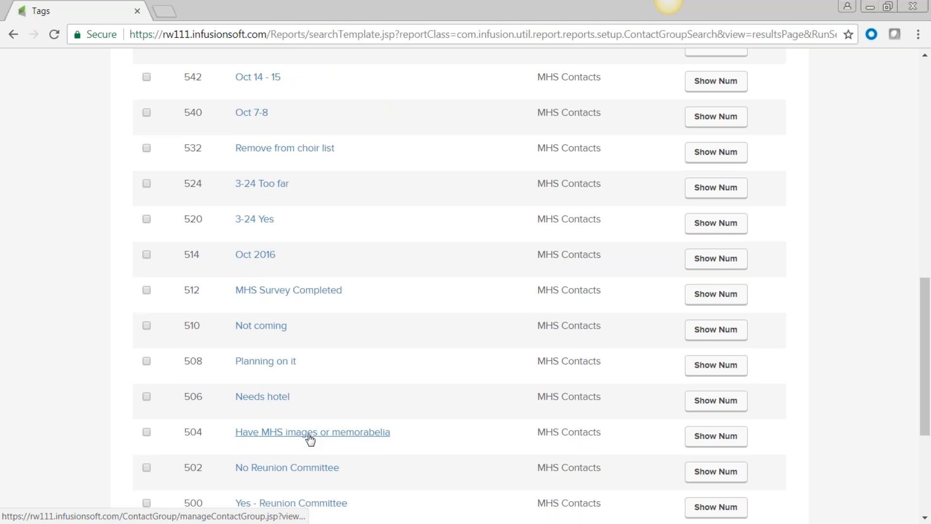
{"action": "scroll", "coordinate": [309, 439], "scroll_direction": "down", "scroll_amount": 3}
{"action": "scroll", "coordinate": [308, 437], "scroll_direction": "down", "scroll_amount": 2}
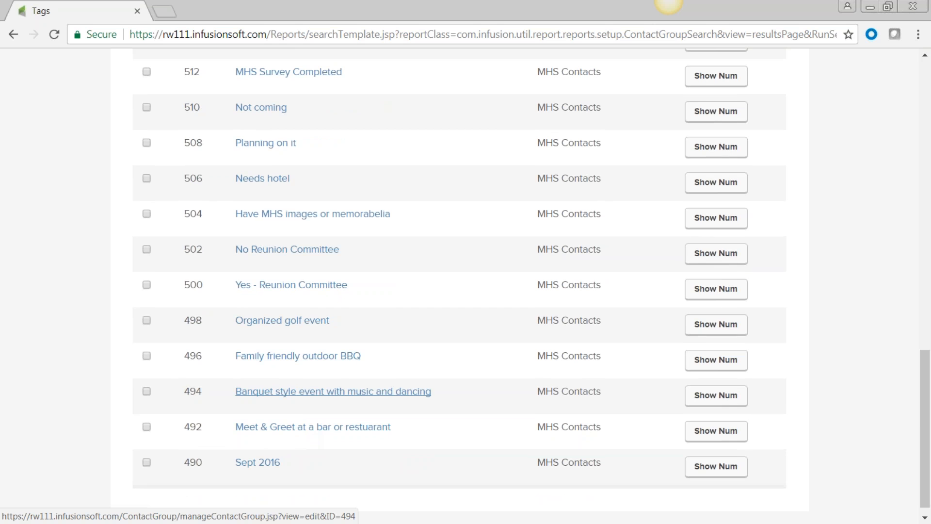
Show people counts for the banquet (67), outdoor BBQ (61) and meet-and-greet (73) tags
{"action": "left_click", "coordinate": [722, 401]}
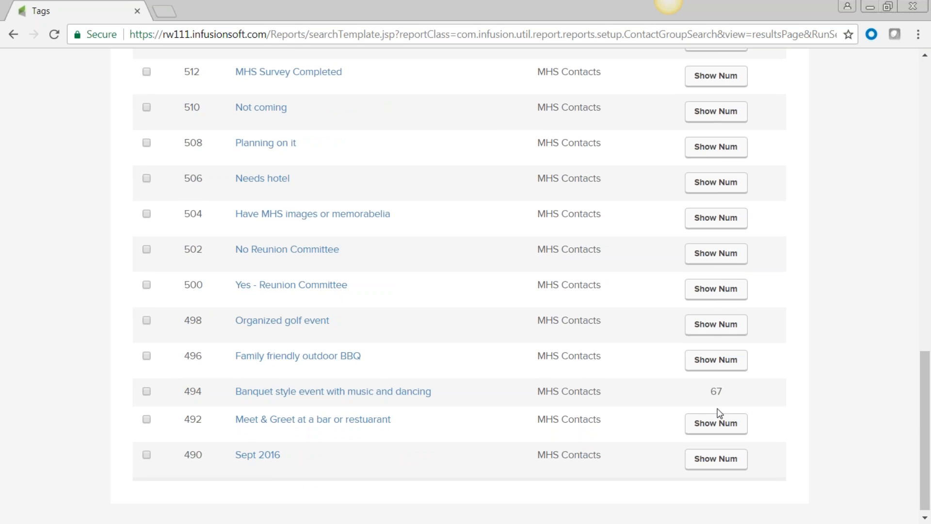
{"action": "left_click", "coordinate": [716, 360]}
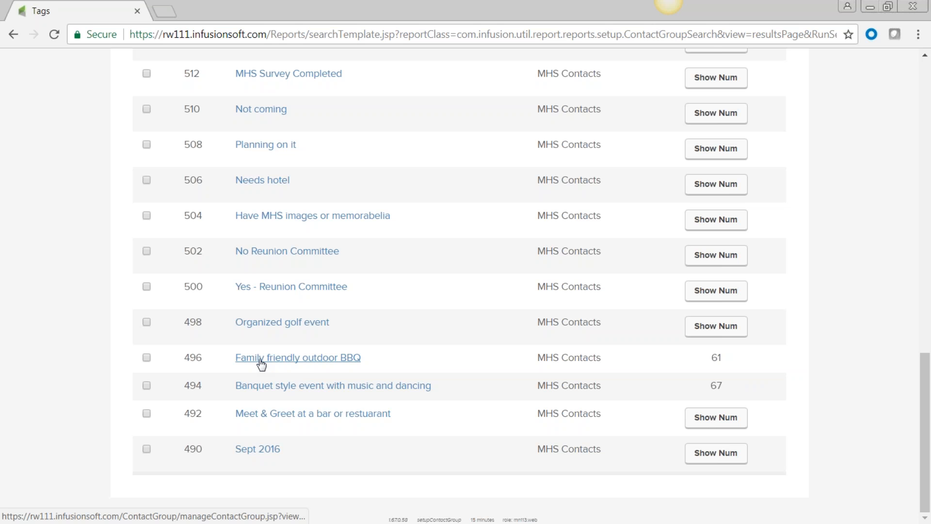
{"action": "left_click", "coordinate": [733, 427]}
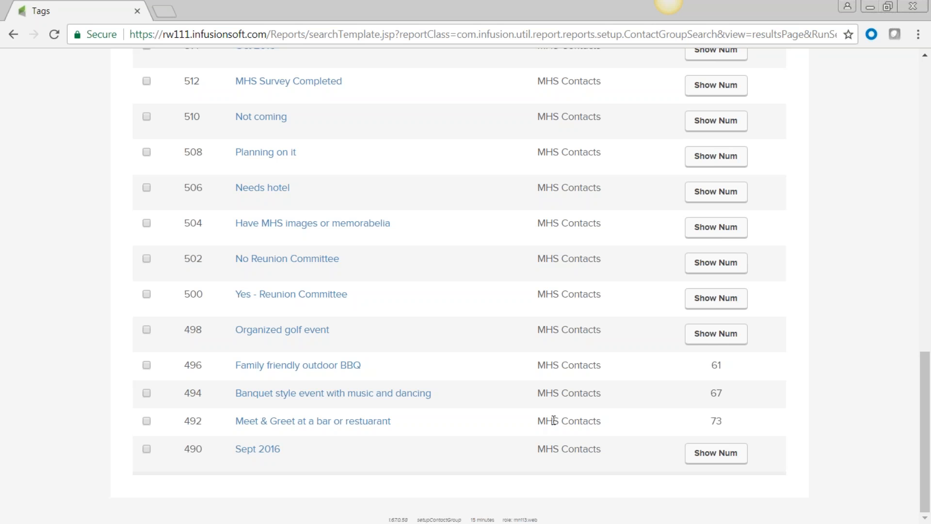
{"action": "scroll", "coordinate": [459, 411], "scroll_direction": "up", "scroll_amount": 15}
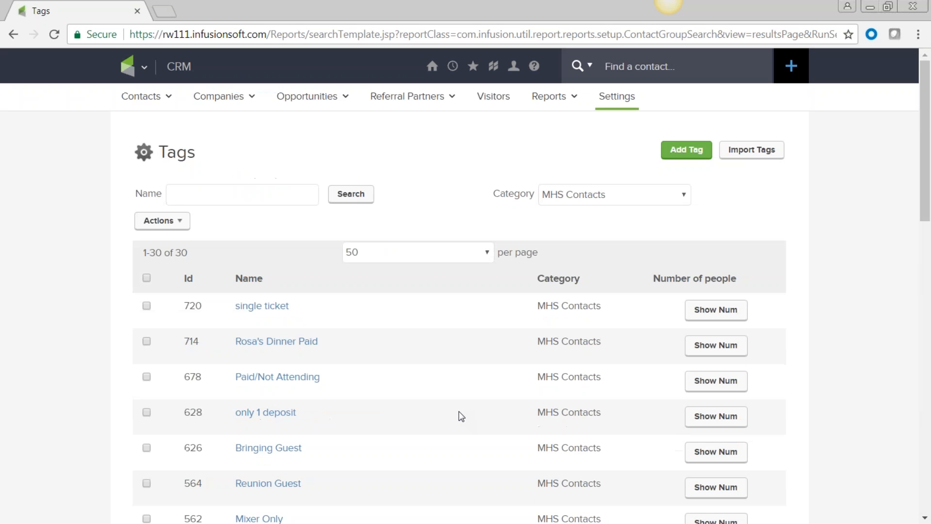
In Contacts search, add the tag 'MHS Contacts -> Meet & Greet at a bar or restuarant'
{"action": "left_click", "coordinate": [145, 68]}
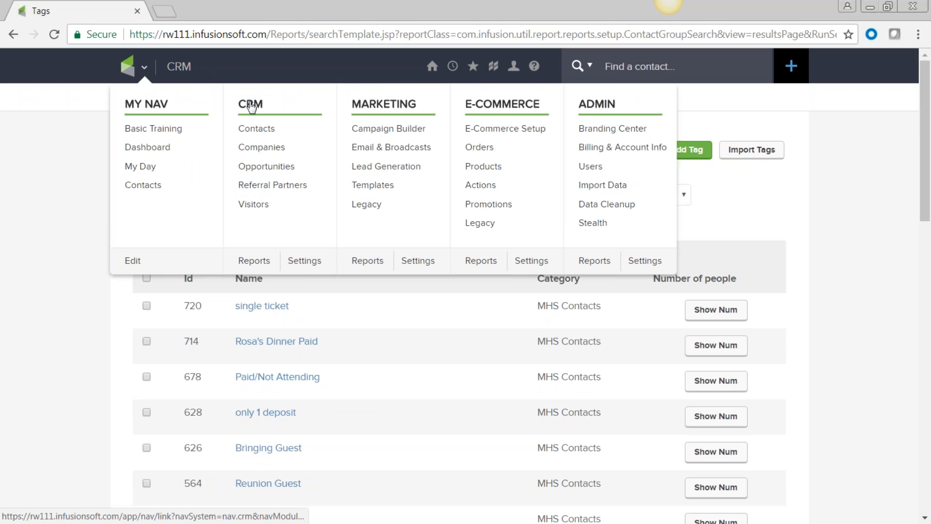
{"action": "left_click", "coordinate": [262, 130]}
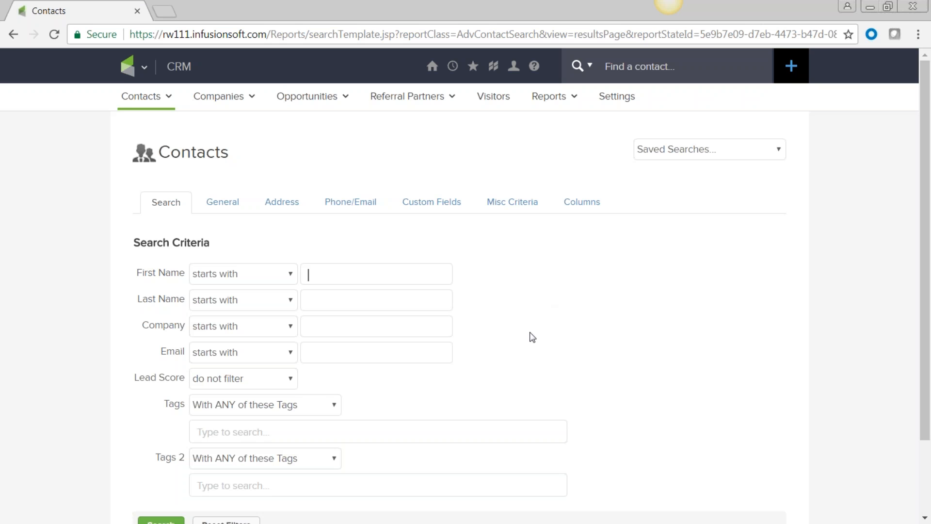
{"action": "scroll", "coordinate": [299, 351], "scroll_direction": "down", "scroll_amount": 2}
{"action": "left_click", "coordinate": [261, 355]}
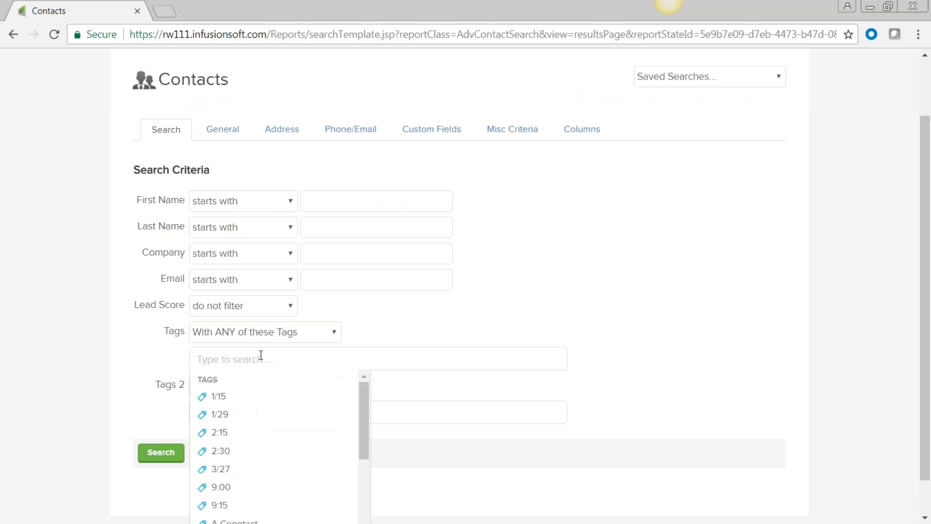
{"action": "type", "text": "meet"}
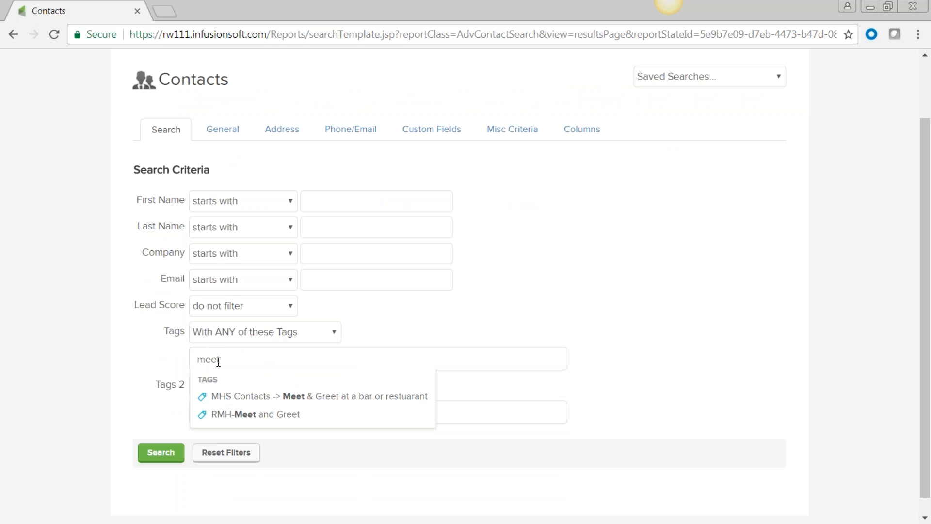
{"action": "left_click", "coordinate": [286, 400]}
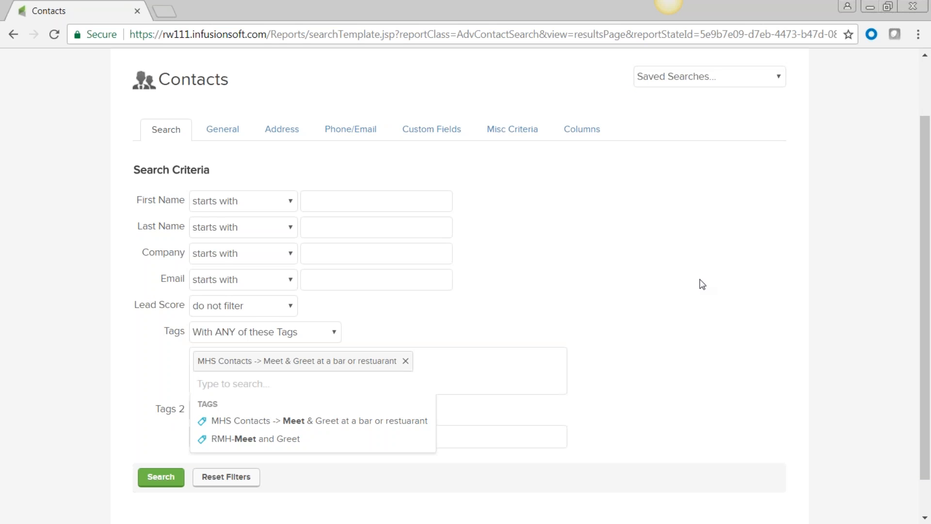
{"action": "scroll", "coordinate": [664, 316], "scroll_direction": "down", "scroll_amount": 1}
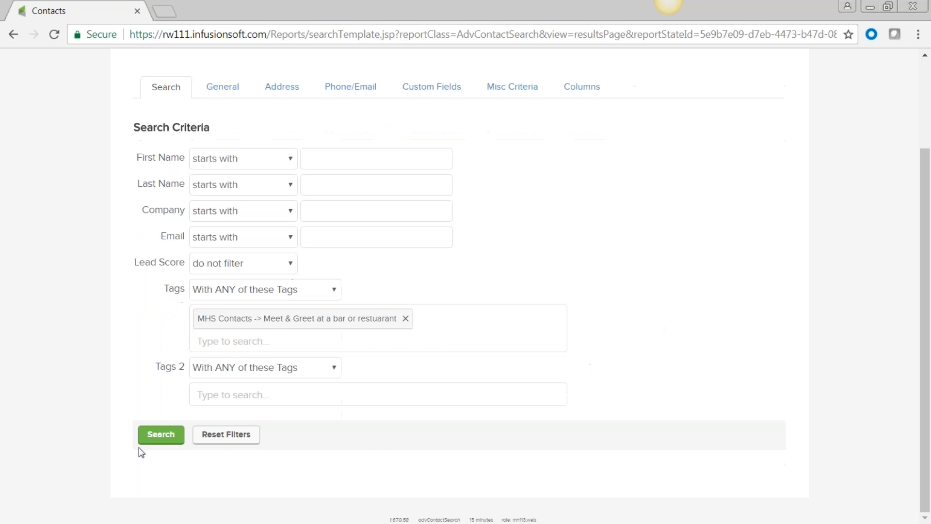
Run the Meet & Greet tag search and show the first contact's tags
{"action": "left_click", "coordinate": [160, 435]}
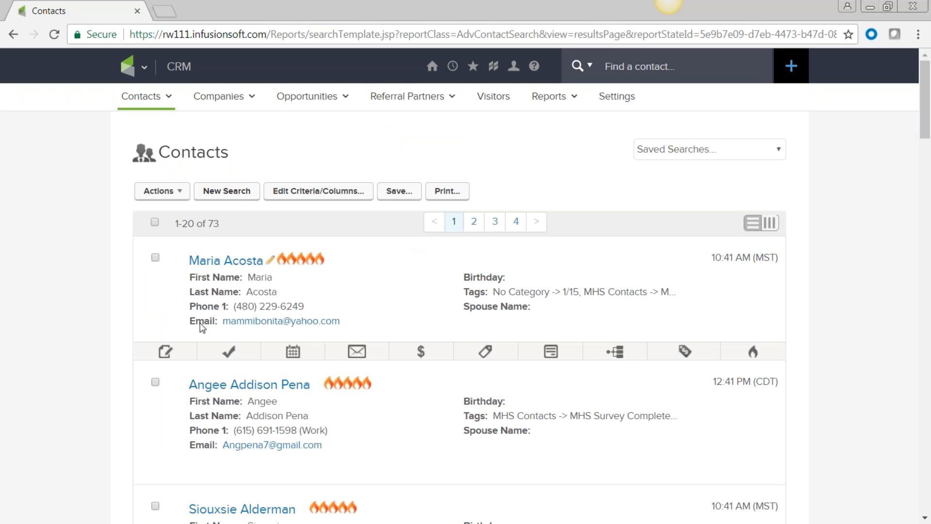
{"action": "left_click", "coordinate": [487, 357]}
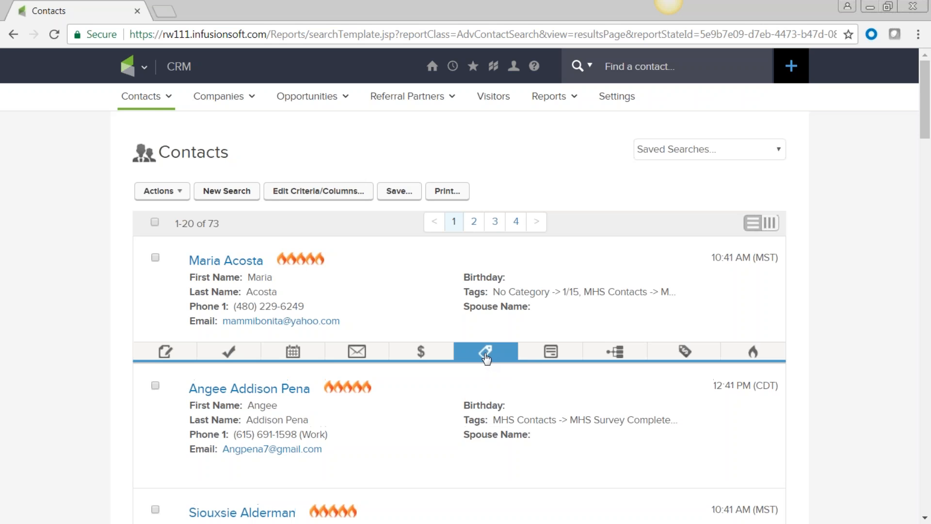
{"action": "scroll", "coordinate": [526, 381], "scroll_direction": "down", "scroll_amount": 4}
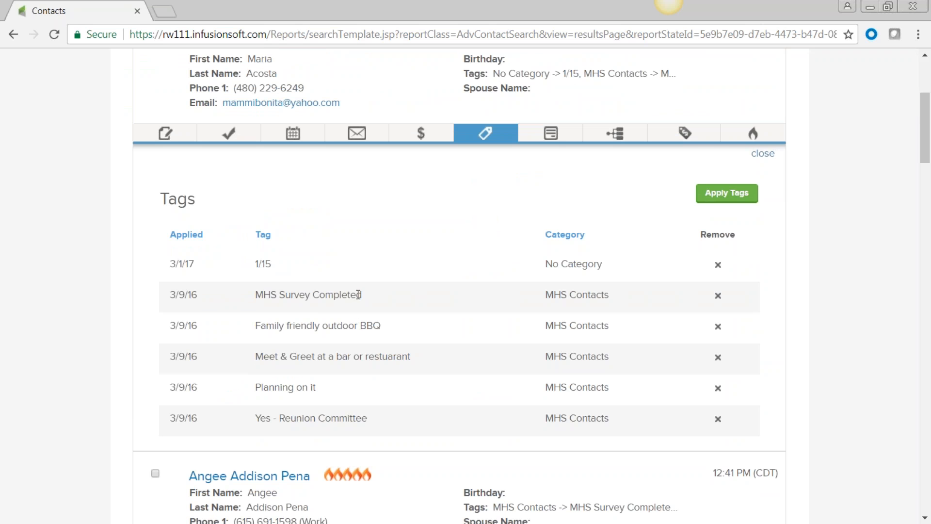
Review that contact's tags, like MHS Survey Completed, outdoor BBQ and Reunion Committee, then close
{"action": "left_click_drag", "start_coordinate": [362, 296], "coordinate": [306, 296]}
{"action": "left_click_drag", "start_coordinate": [386, 329], "coordinate": [349, 329]}
{"action": "left_click_drag", "start_coordinate": [418, 358], "coordinate": [365, 353]}
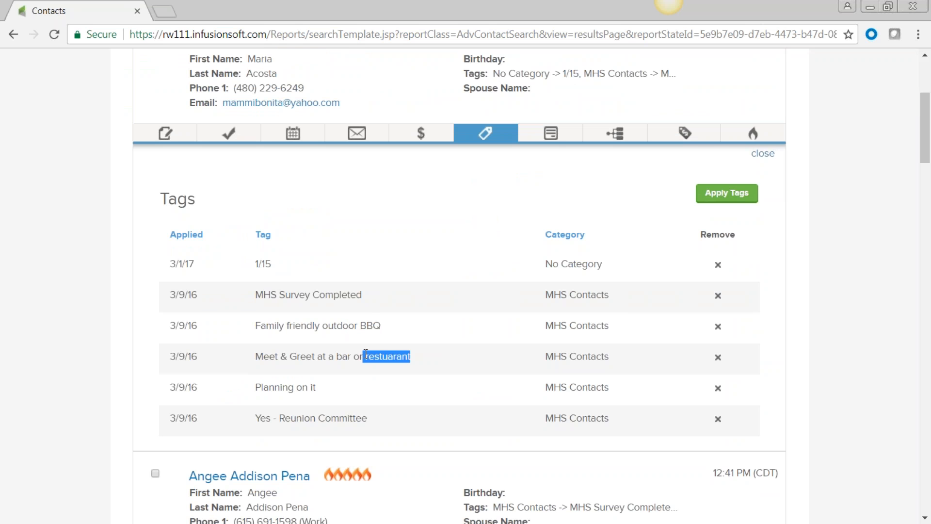
{"action": "left_click", "coordinate": [307, 388]}
{"action": "left_click_drag", "start_coordinate": [315, 388], "coordinate": [293, 388]}
{"action": "left_click_drag", "start_coordinate": [369, 419], "coordinate": [315, 419]}
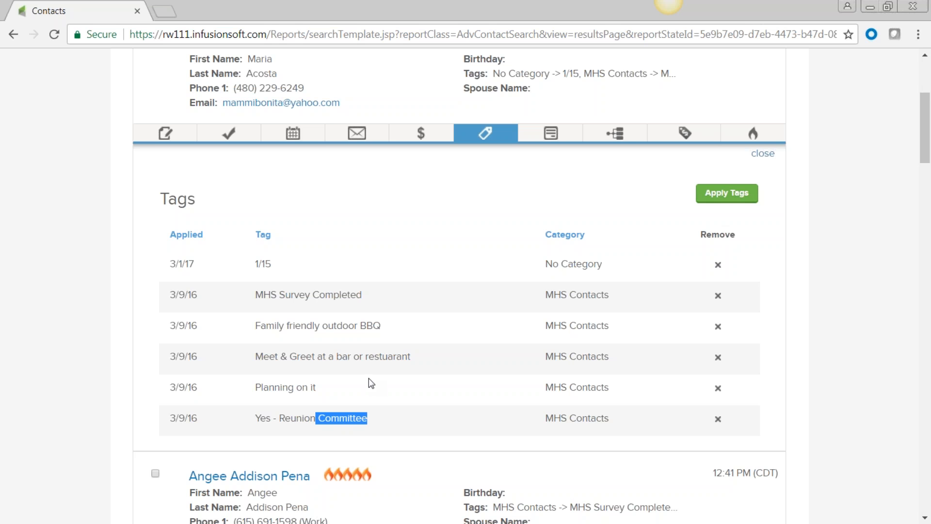
{"action": "left_click", "coordinate": [763, 157]}
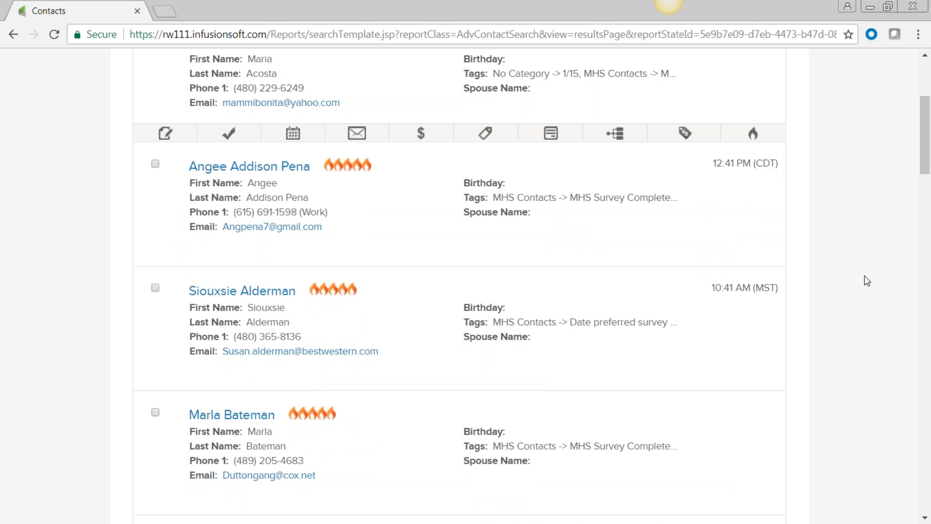
{"action": "scroll", "coordinate": [863, 281], "scroll_direction": "up", "scroll_amount": 5}
Go to the Tags list under CRM Settings
{"action": "left_click", "coordinate": [145, 68]}
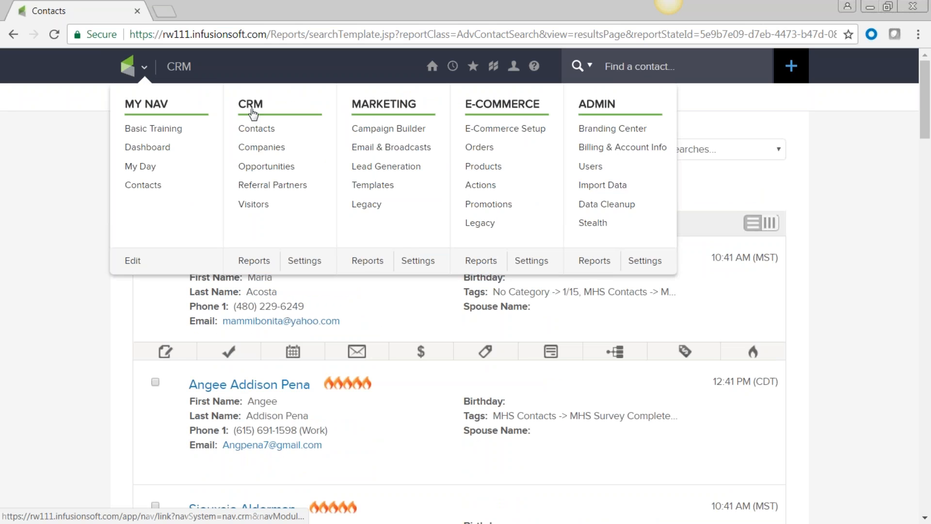
{"action": "left_click", "coordinate": [305, 262]}
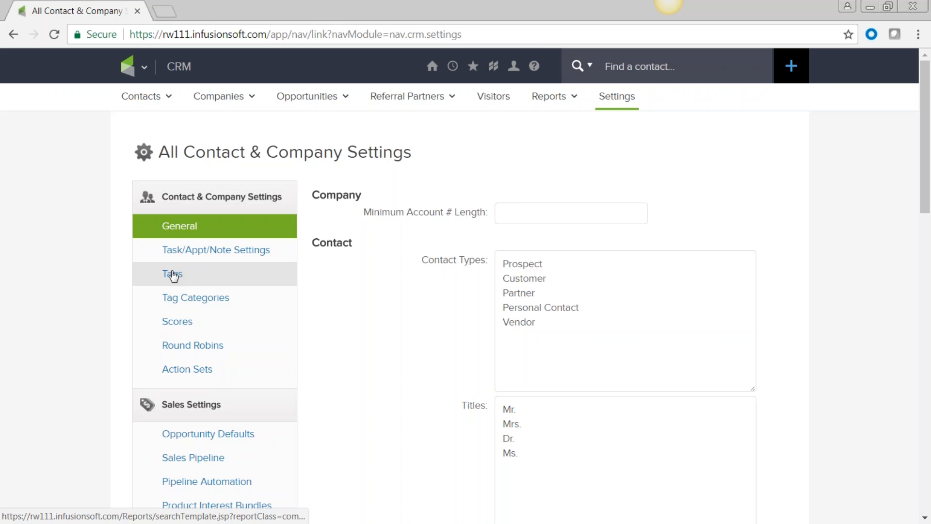
{"action": "left_click", "coordinate": [172, 275]}
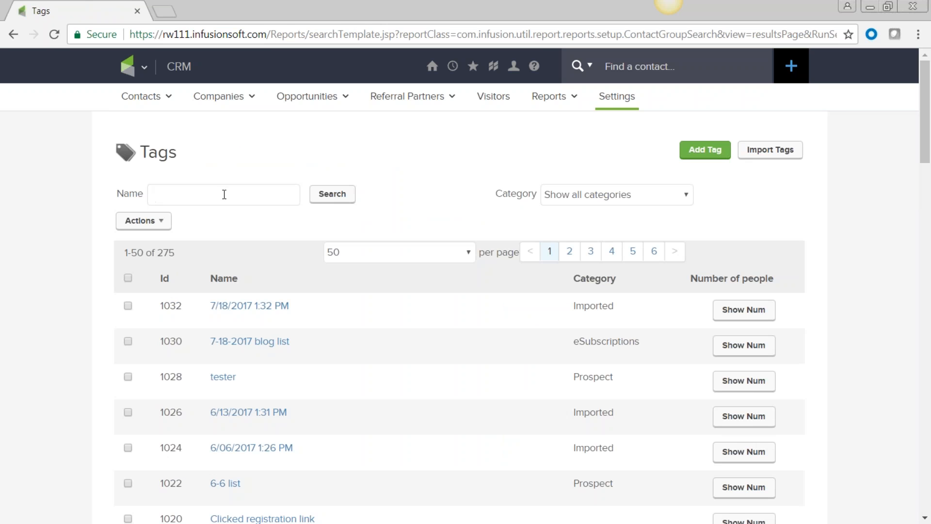
Search tags by the name 'customer', finding Customer, New Customer and Customer hub interest
{"action": "type", "text": "cud"}
{"action": "key", "text": "F12"}
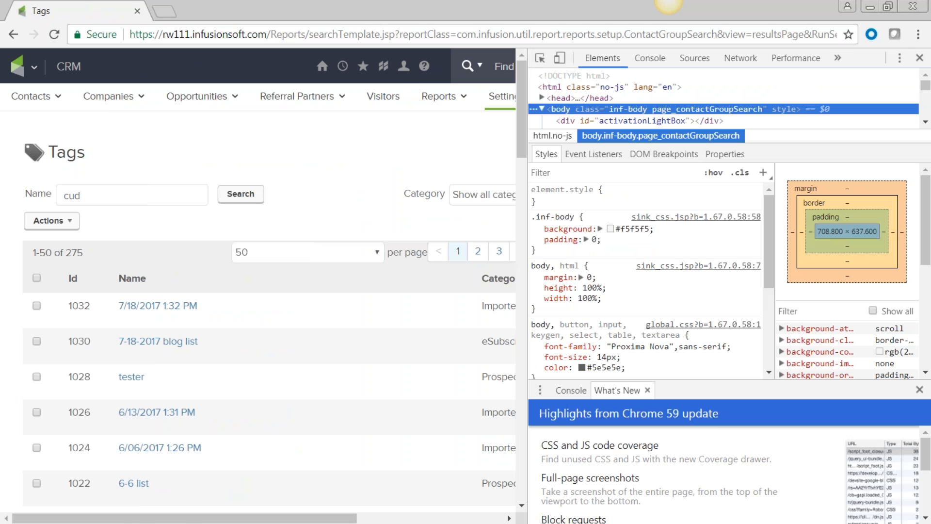
{"action": "left_click", "coordinate": [919, 57]}
{"action": "left_click", "coordinate": [185, 199]}
{"action": "key", "text": "BackSpace"}
{"action": "type", "text": "s"}
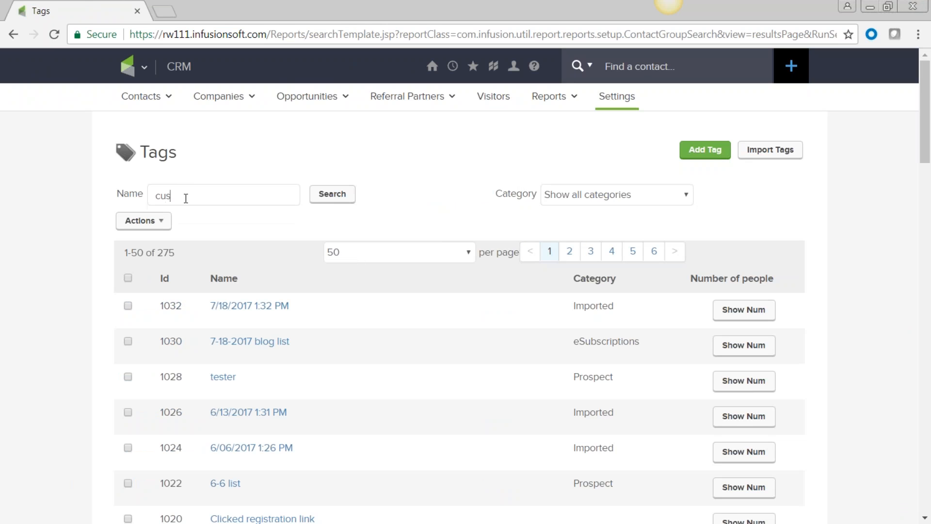
{"action": "type", "text": "tomer"}
{"action": "left_click", "coordinate": [333, 195]}
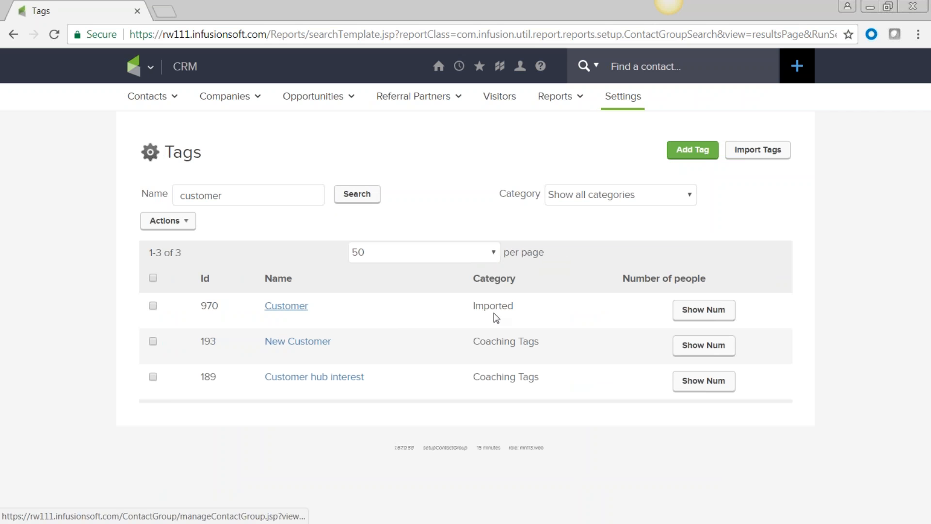
Change the Customer tag's category from Imported to Customer Tags and save
{"action": "left_click", "coordinate": [291, 311]}
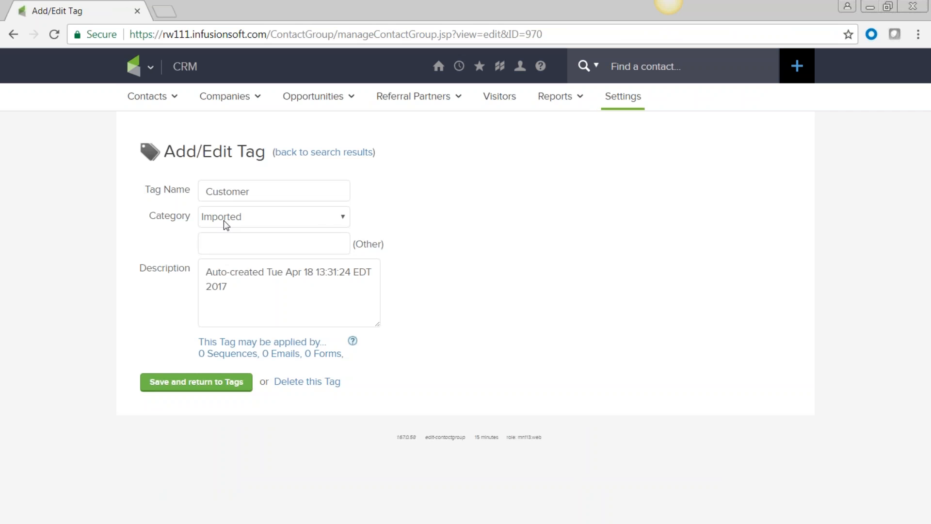
{"action": "left_click", "coordinate": [345, 218]}
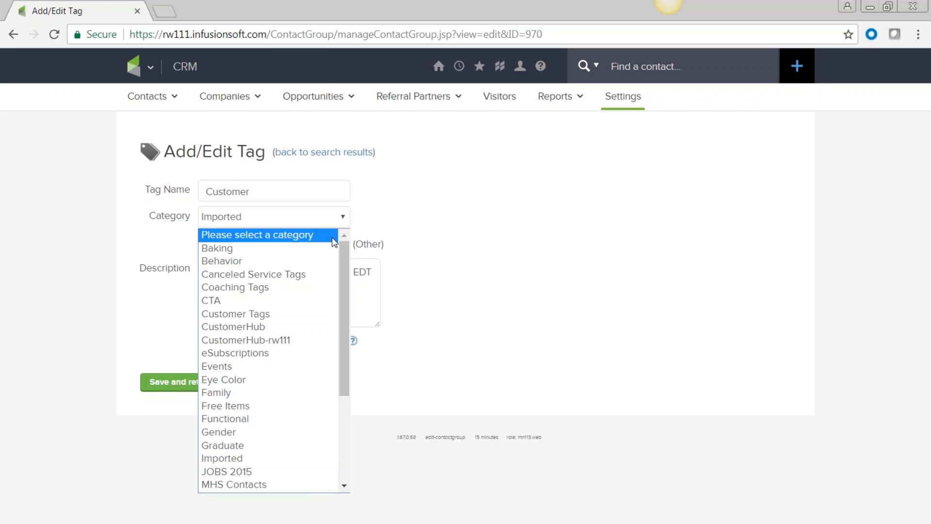
{"action": "left_click", "coordinate": [301, 319]}
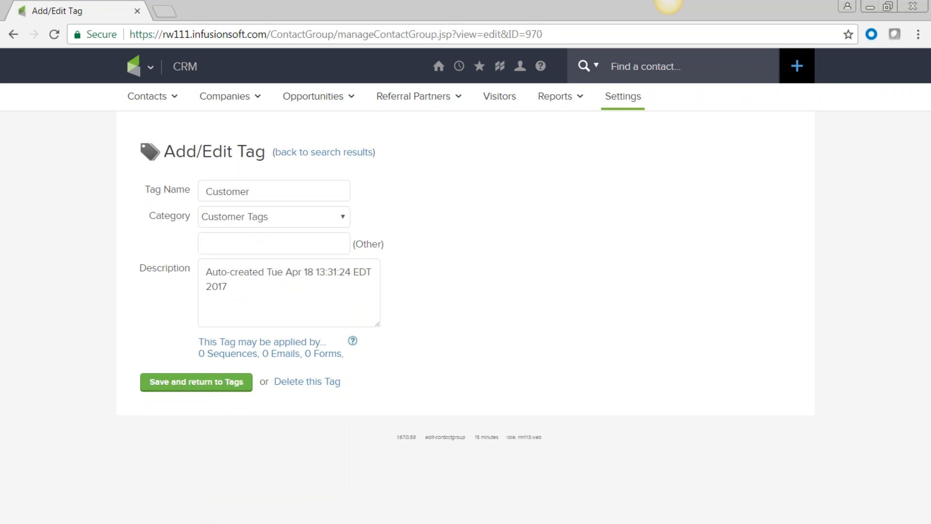
{"action": "left_click", "coordinate": [168, 385]}
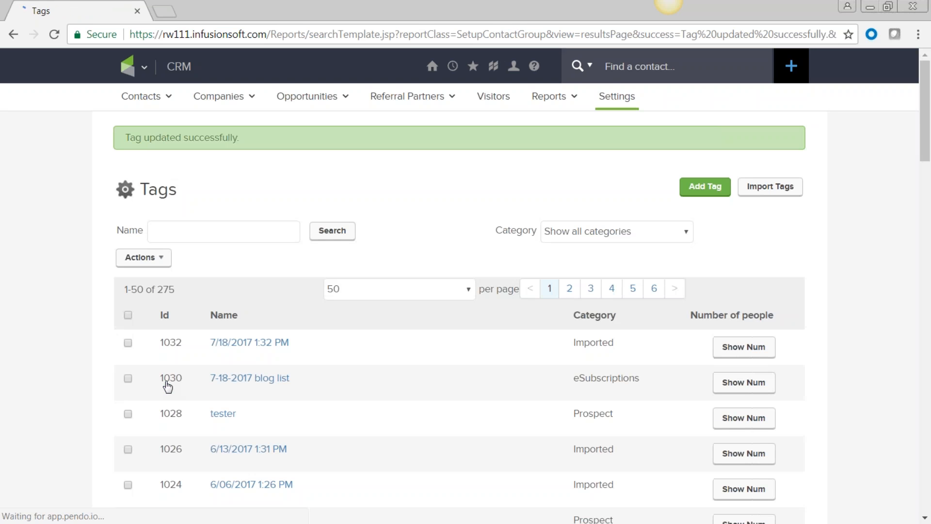
Select tag 1032 (7/18/2017 1:32 PM), confirm 3 people carry it, and open Actions
{"action": "scroll", "coordinate": [366, 370], "scroll_direction": "down", "scroll_amount": 3}
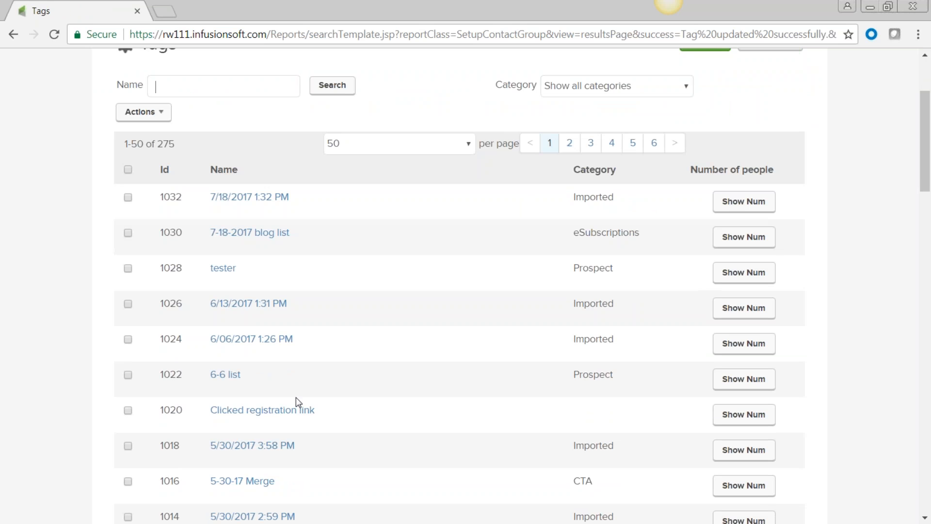
{"action": "scroll", "coordinate": [297, 405], "scroll_direction": "down", "scroll_amount": 1}
{"action": "scroll", "coordinate": [296, 397], "scroll_direction": "down", "scroll_amount": 1}
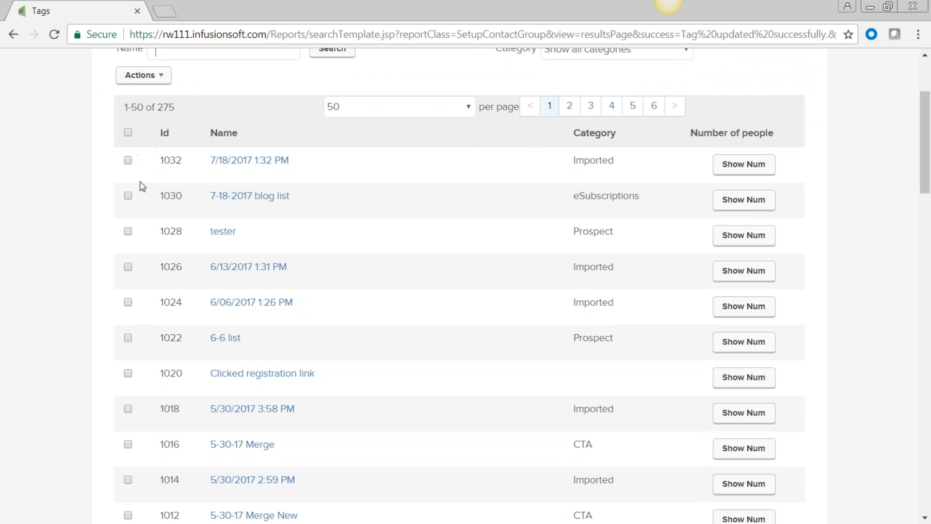
{"action": "left_click", "coordinate": [128, 161]}
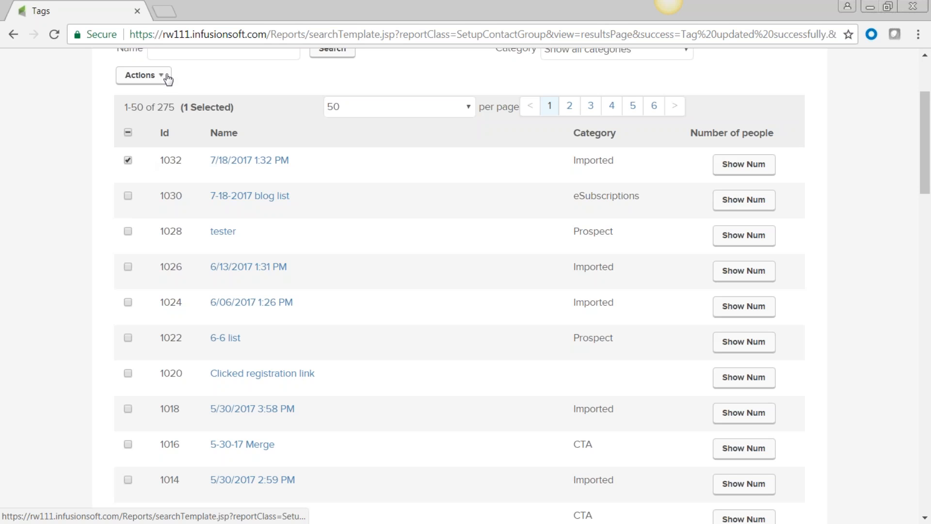
{"action": "left_click", "coordinate": [758, 168]}
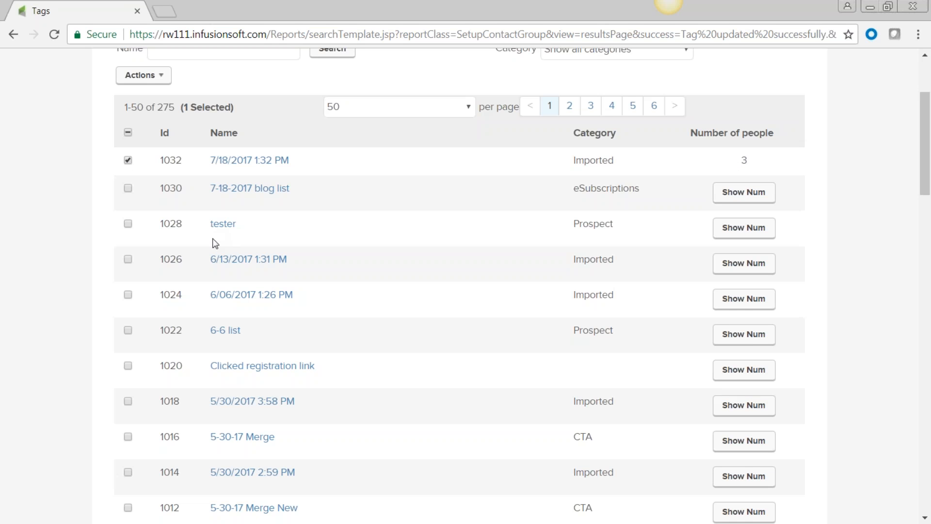
{"action": "scroll", "coordinate": [249, 259], "scroll_direction": "up", "scroll_amount": 2}
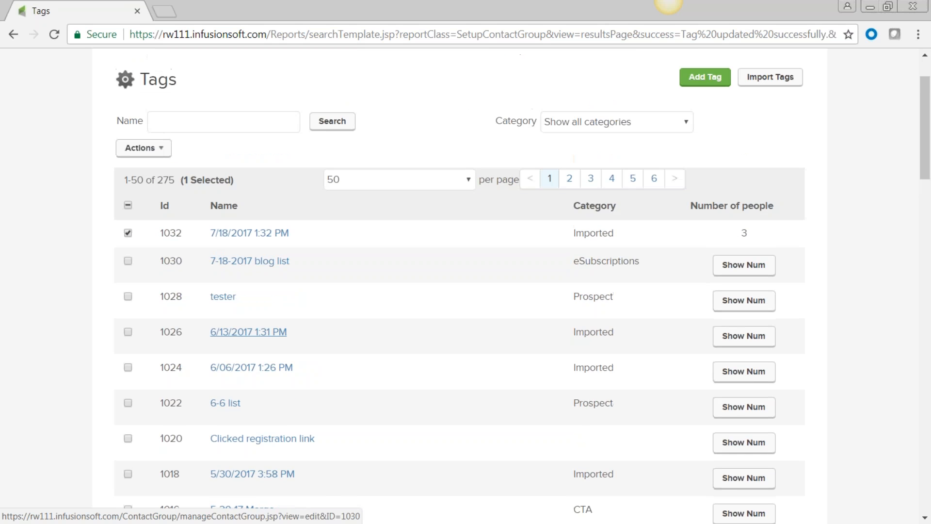
{"action": "left_click", "coordinate": [165, 151]}
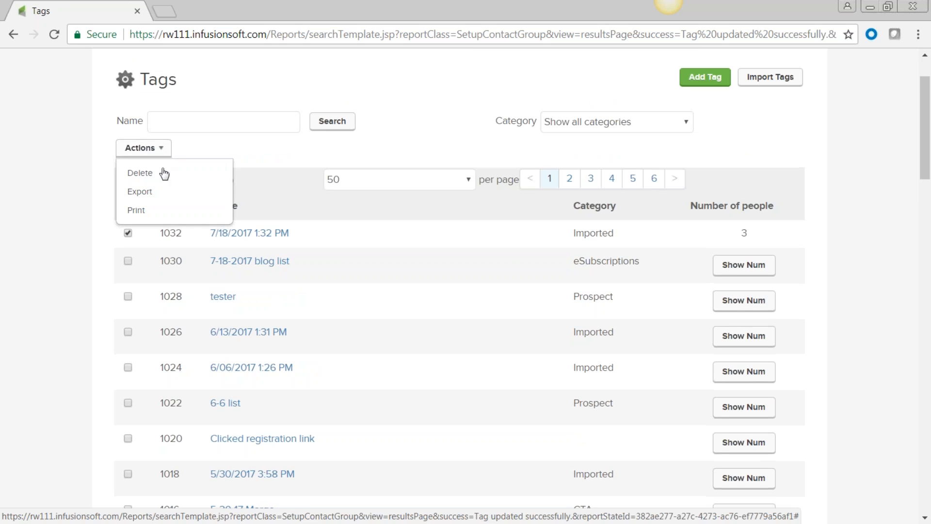
{"action": "left_click", "coordinate": [160, 174]}
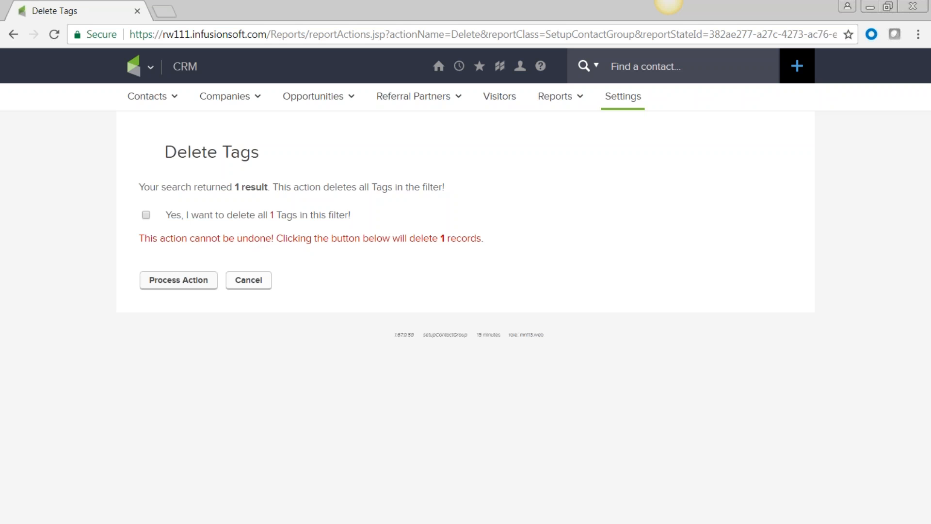
{"action": "left_click", "coordinate": [251, 283]}
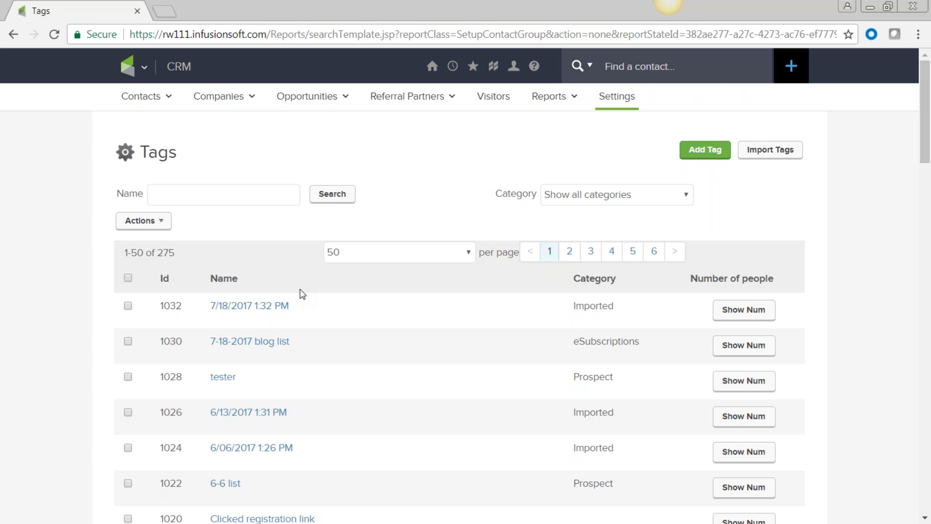
{"action": "left_click", "coordinate": [138, 68]}
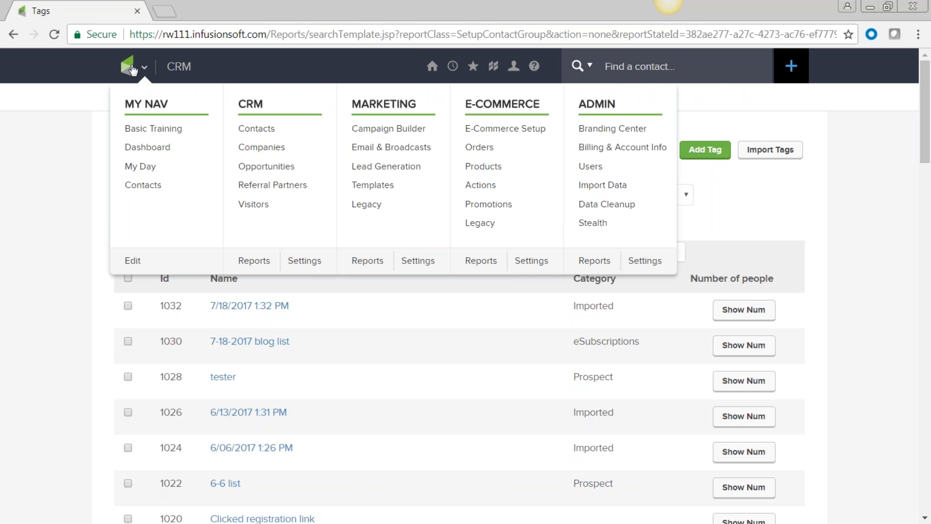
Search contacts whose first name starts with 'n', returning 58 matches
{"action": "mouse_move", "coordinate": [136, 69]}
{"action": "left_click", "coordinate": [251, 131]}
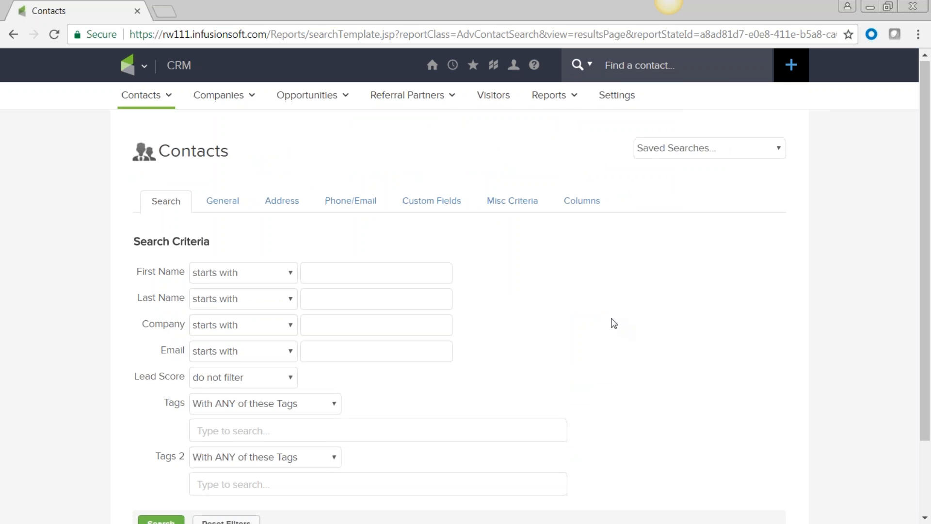
{"action": "scroll", "coordinate": [614, 323], "scroll_direction": "down", "scroll_amount": 2}
{"action": "left_click", "coordinate": [319, 184]}
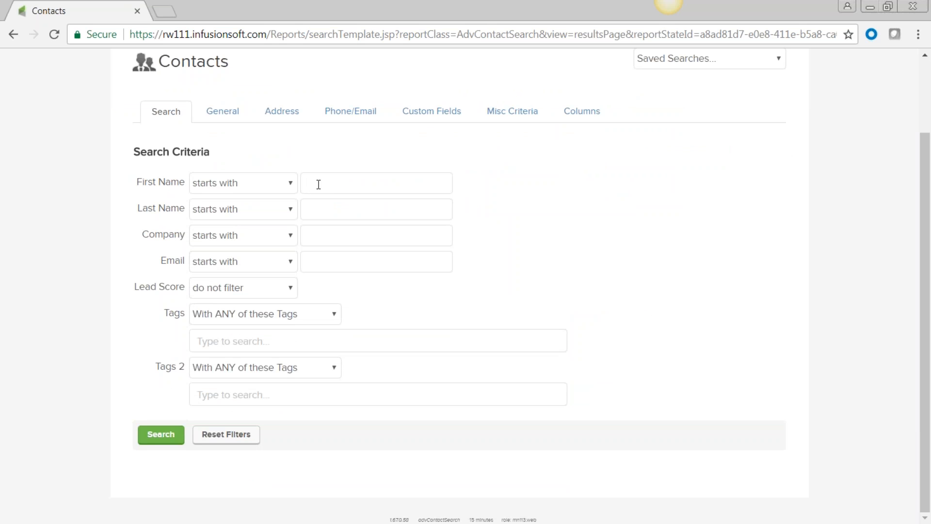
{"action": "type", "text": "n"}
{"action": "left_click", "coordinate": [162, 436]}
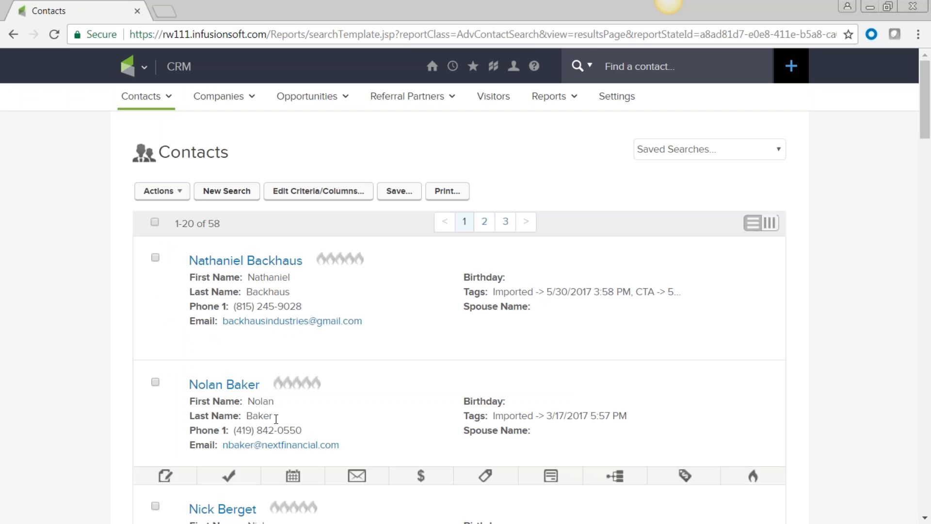
{"action": "left_click", "coordinate": [311, 194]}
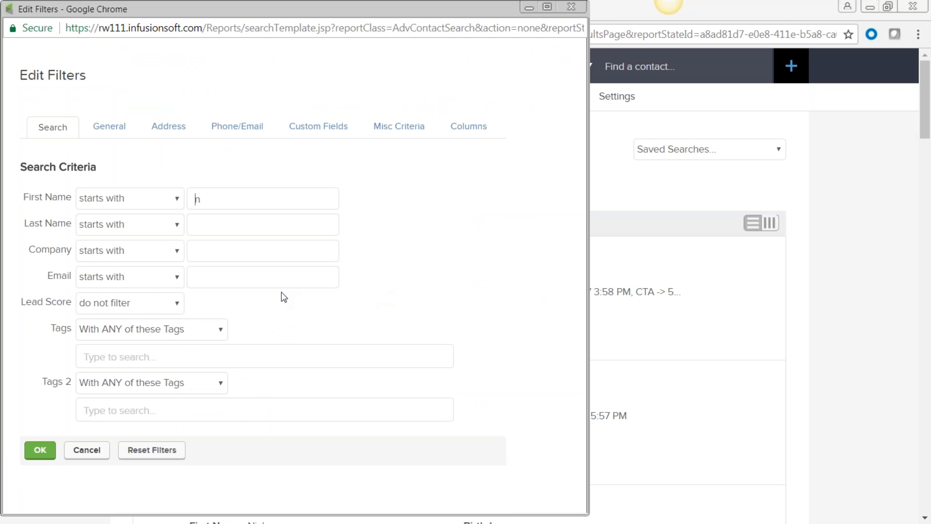
Add an email-contains-'@' criterion to the first-name search, narrowing results to 57 contacts
{"action": "left_click", "coordinate": [177, 280]}
{"action": "left_click", "coordinate": [170, 347]}
{"action": "type", "text": "@"}
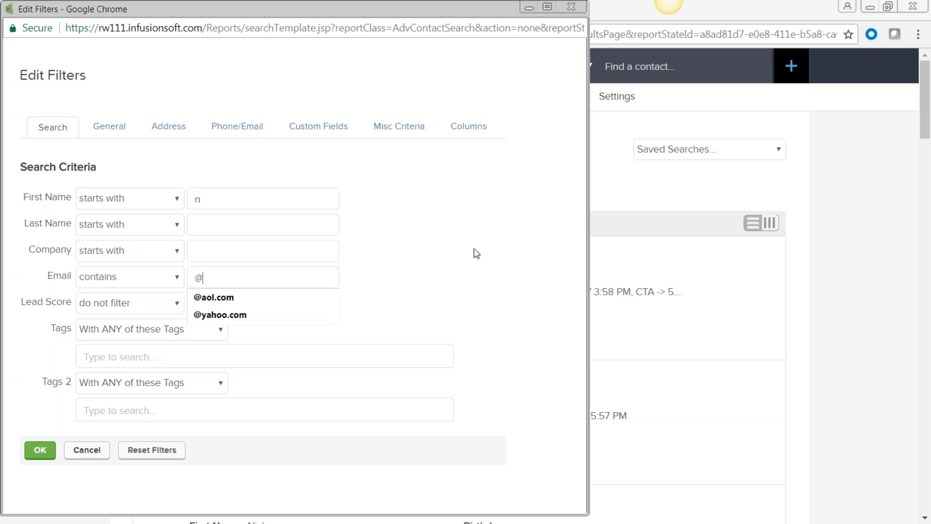
{"action": "left_click", "coordinate": [475, 249]}
{"action": "left_click", "coordinate": [42, 454]}
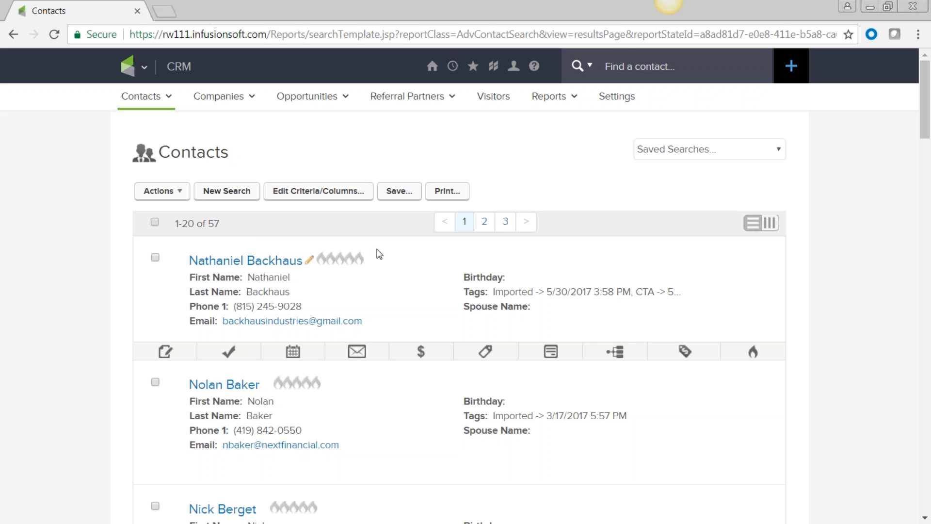
Save the filtered contact search under the name 'N and email'
{"action": "left_click", "coordinate": [400, 197]}
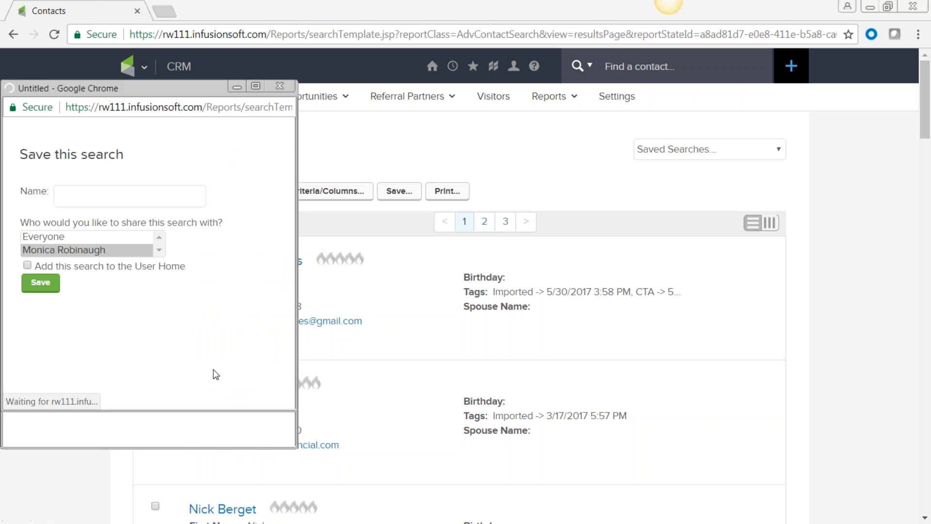
{"action": "left_click", "coordinate": [80, 199]}
{"action": "type", "text": "Nm"}
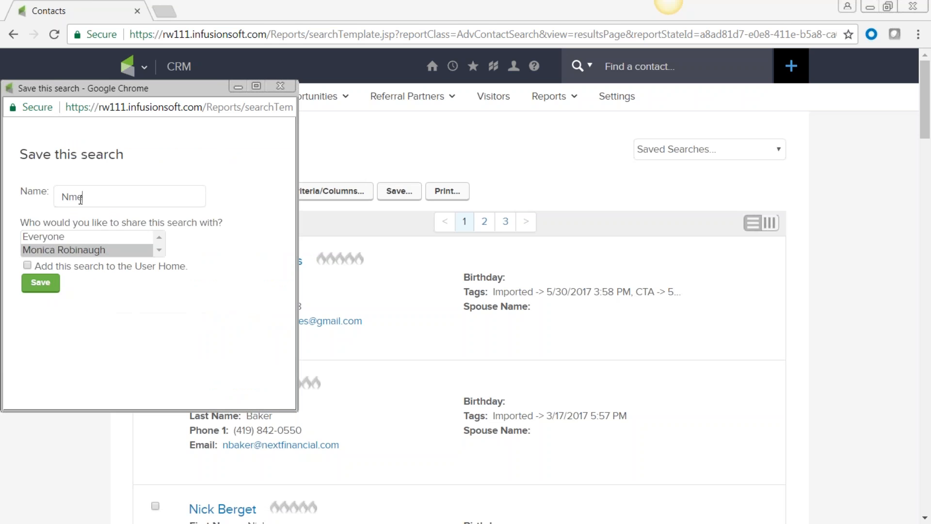
{"action": "key", "text": "BackSpace"}
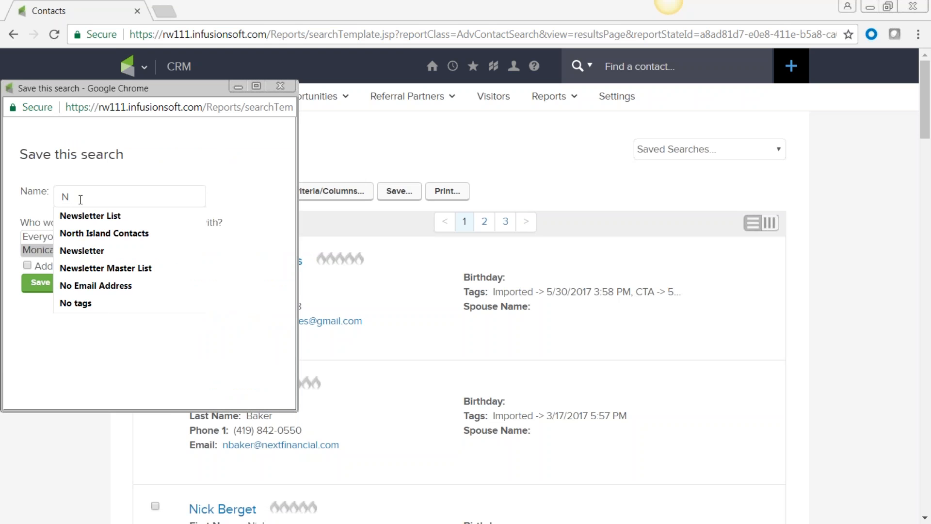
{"action": "type", "text": "smf"}
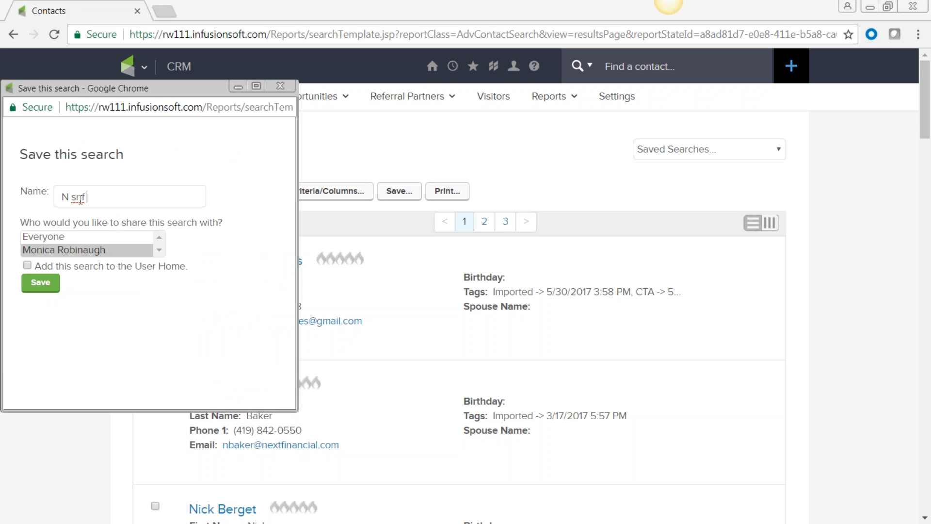
{"action": "key", "text": "BackSpace"}
{"action": "key", "text": "BackSpace"}
{"action": "key", "text": "BackSpace"}
{"action": "type", "text": "and email"}
{"action": "left_click", "coordinate": [41, 283]}
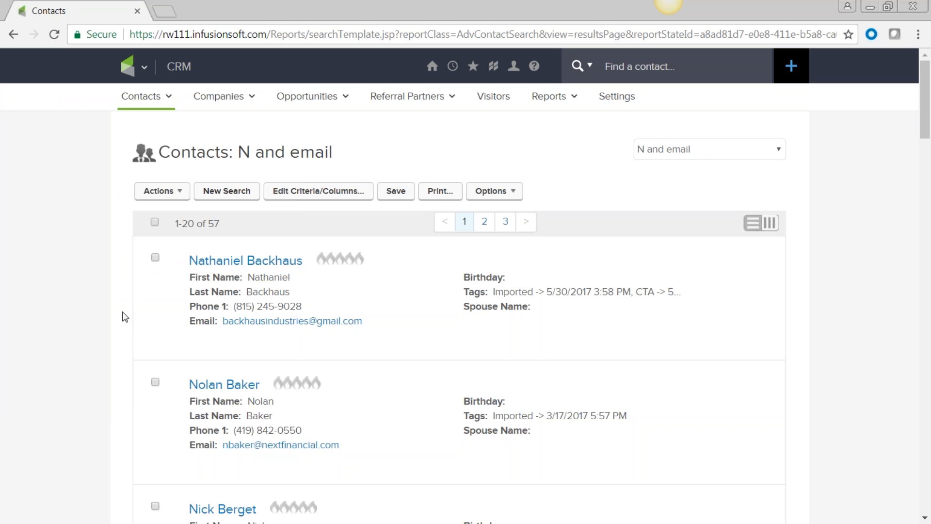
{"action": "left_click", "coordinate": [778, 150]}
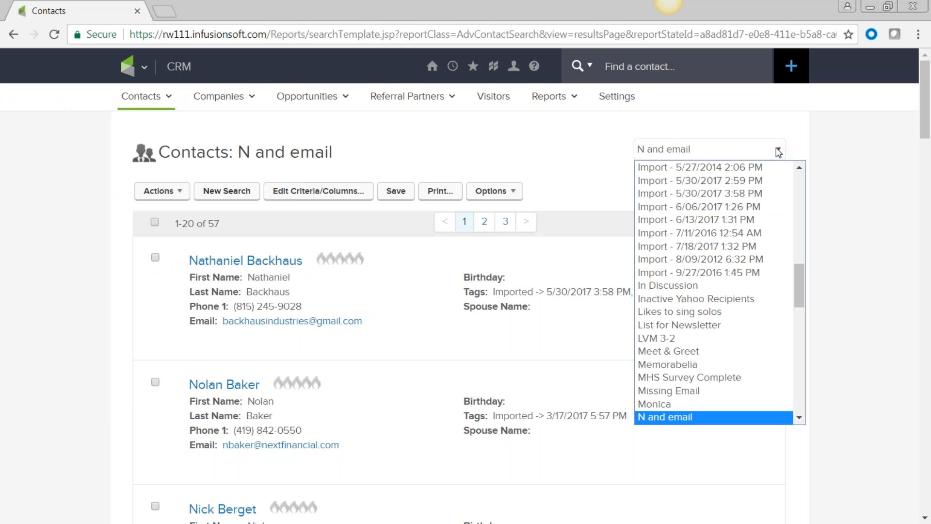
Keep 'N and email' loaded and switch its results to a 50-per-page table view
{"action": "left_click_drag", "start_coordinate": [796, 269], "coordinate": [821, 301]}
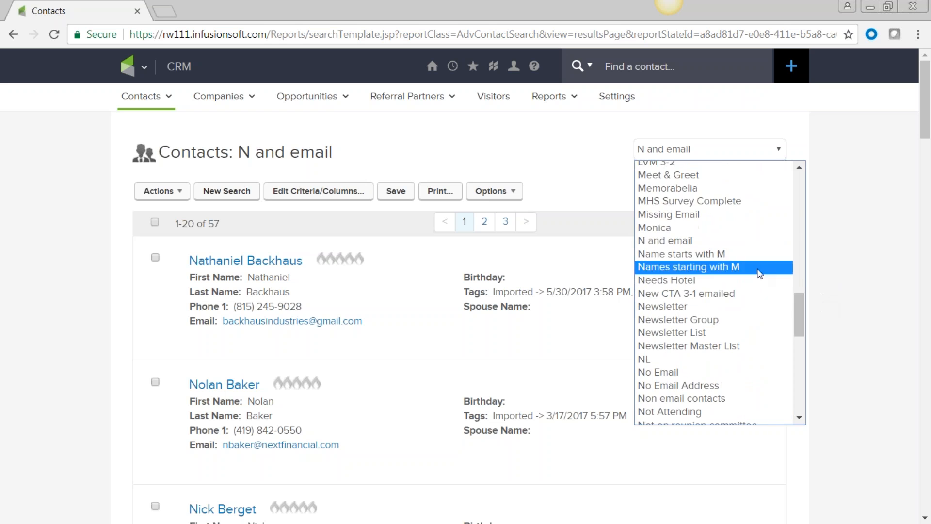
{"action": "left_click", "coordinate": [687, 242]}
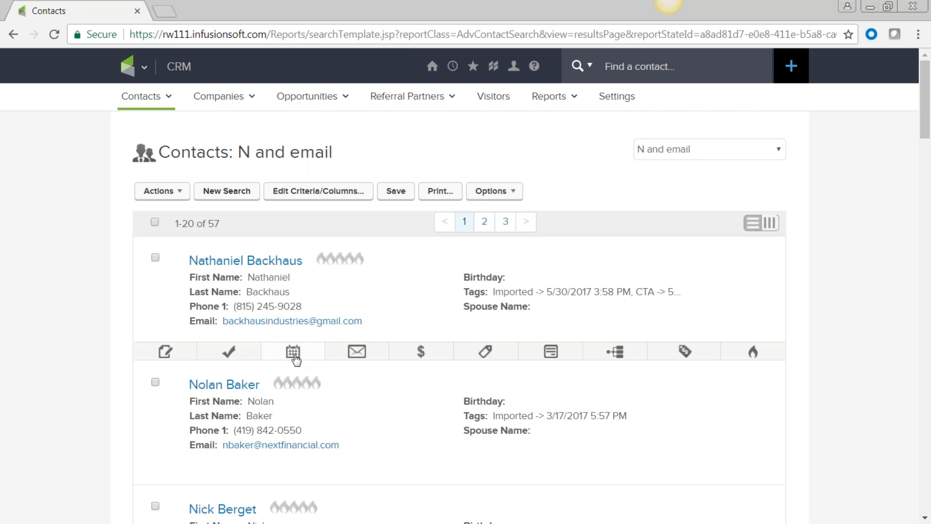
{"action": "left_click", "coordinate": [351, 358]}
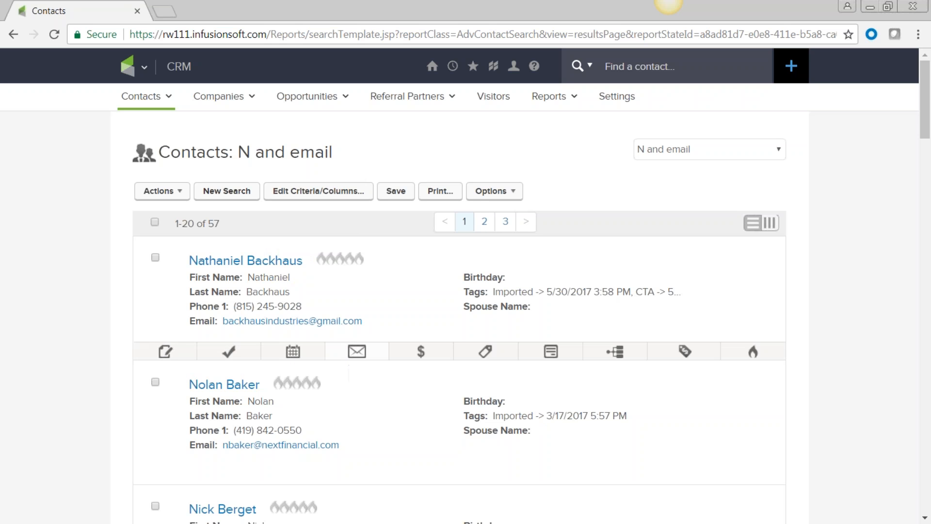
{"action": "left_click", "coordinate": [777, 225]}
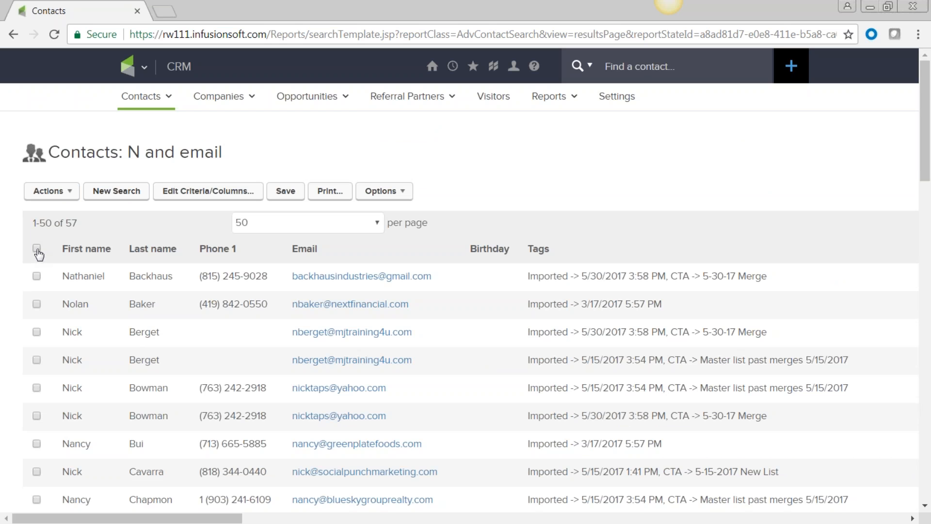
Remove the Spouse name and Birthday columns from the search results
{"action": "left_click", "coordinate": [217, 199]}
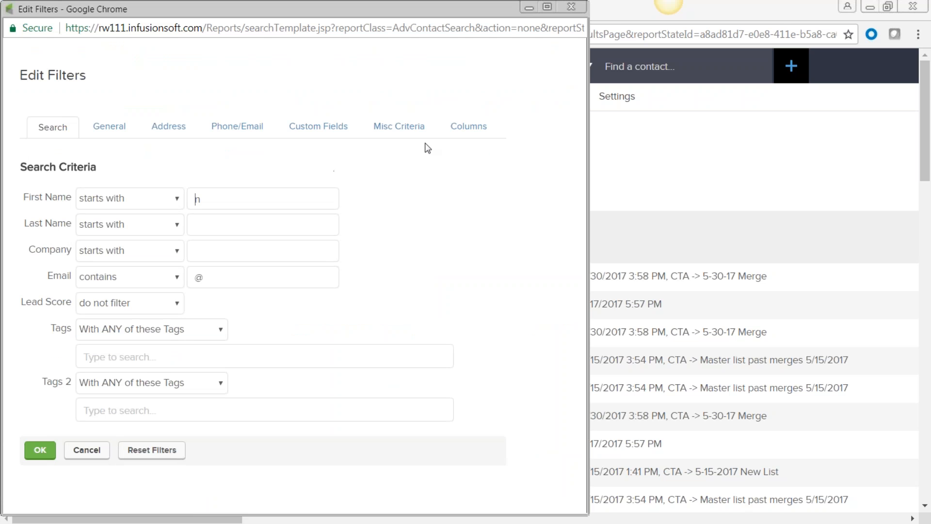
{"action": "left_click", "coordinate": [464, 132]}
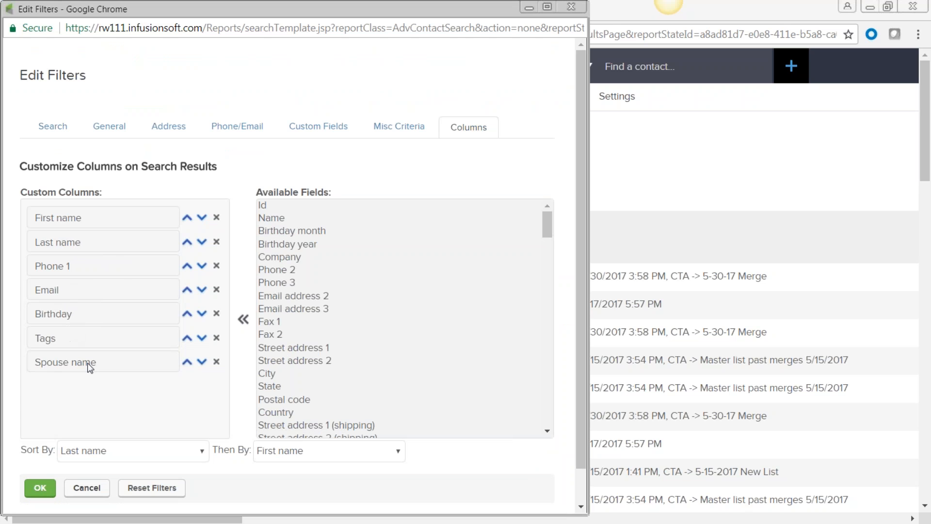
{"action": "left_click", "coordinate": [216, 362]}
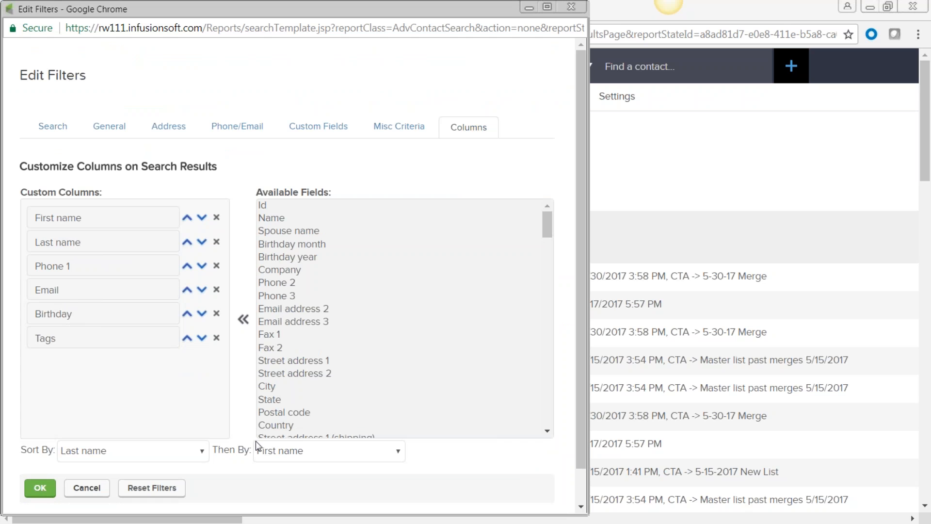
{"action": "left_click", "coordinate": [216, 314]}
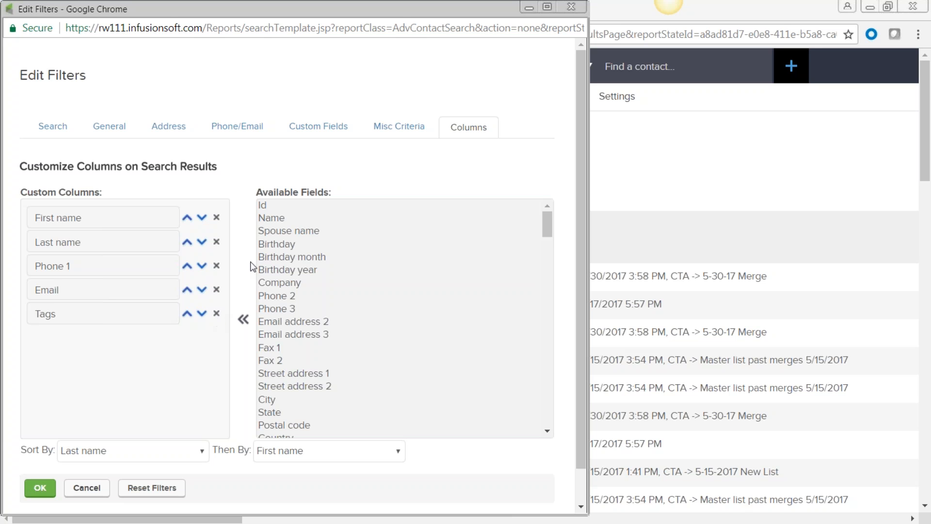
Add a Name column moved to first position, and add State as the last column
{"action": "left_click", "coordinate": [270, 223]}
{"action": "left_click", "coordinate": [243, 319]}
{"action": "left_click", "coordinate": [187, 339]}
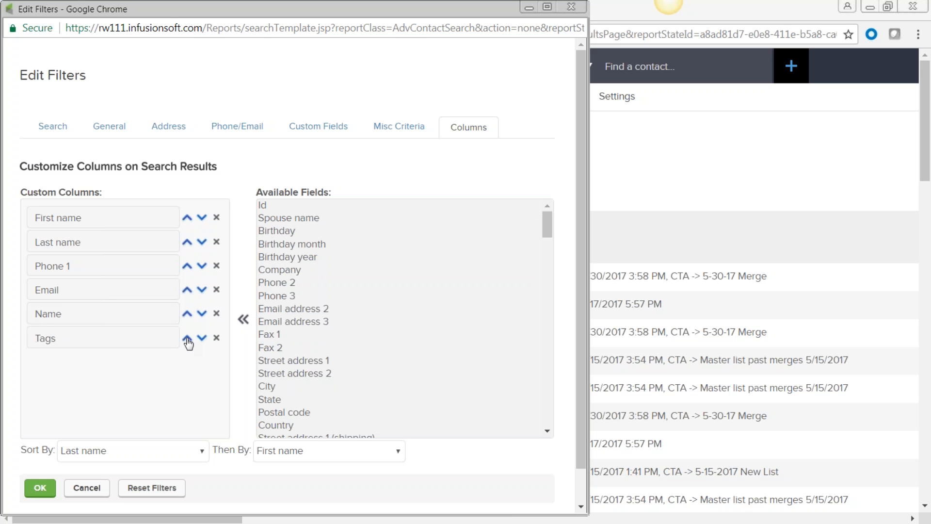
{"action": "left_click", "coordinate": [187, 314]}
{"action": "left_click", "coordinate": [188, 291]}
{"action": "left_click", "coordinate": [187, 267]}
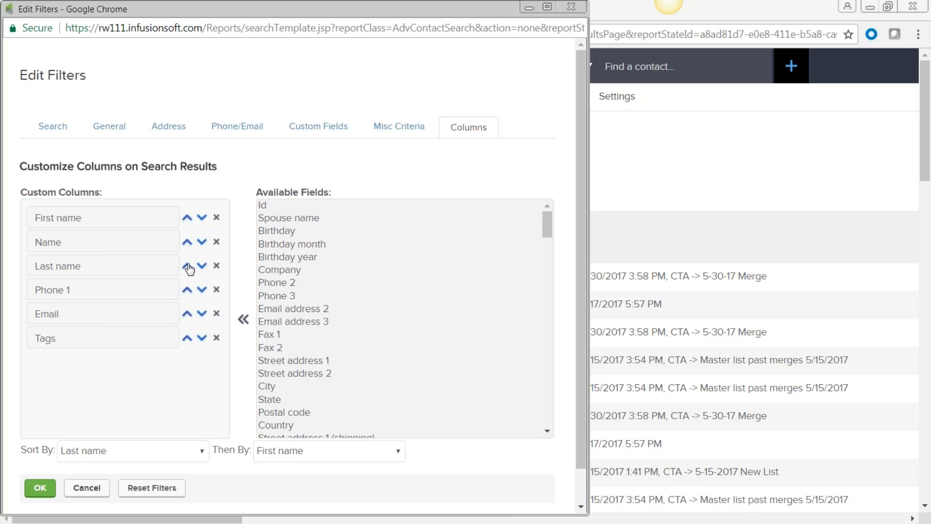
{"action": "left_click", "coordinate": [189, 244]}
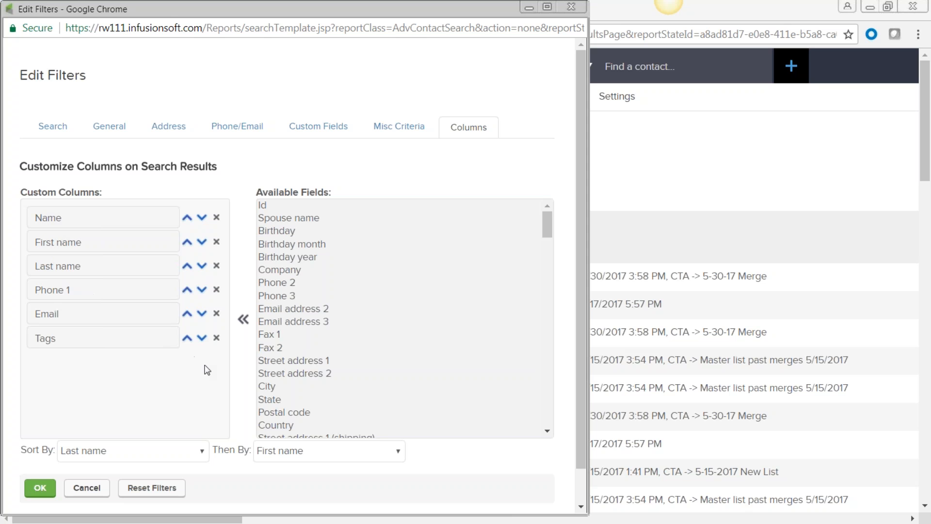
{"action": "left_click", "coordinate": [277, 398]}
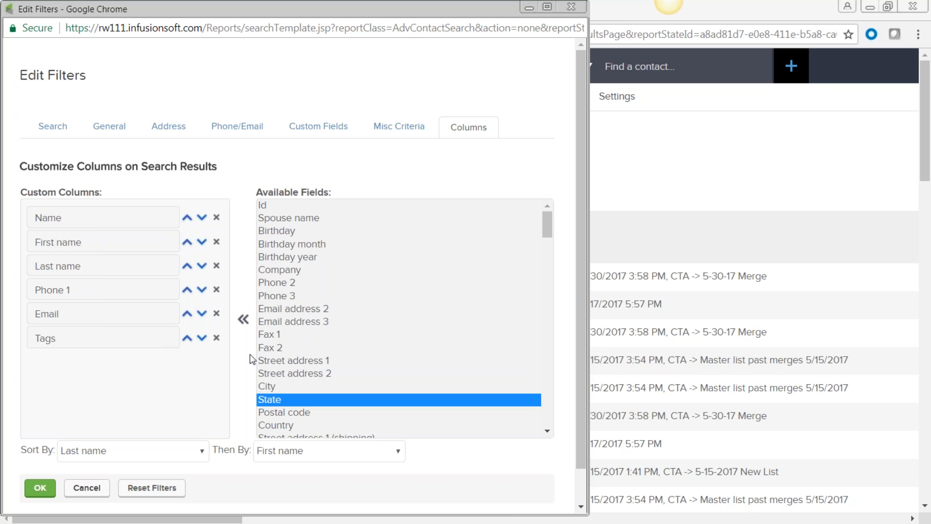
{"action": "left_click", "coordinate": [243, 319]}
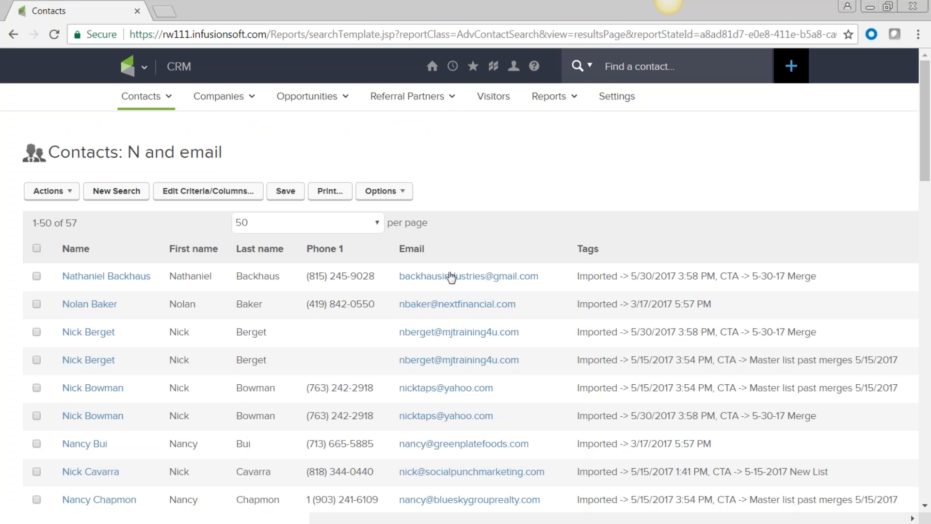
Select all 57 'N and email' contacts and open the Export page for them
{"action": "scroll", "coordinate": [619, 313], "scroll_direction": "down", "scroll_amount": 2}
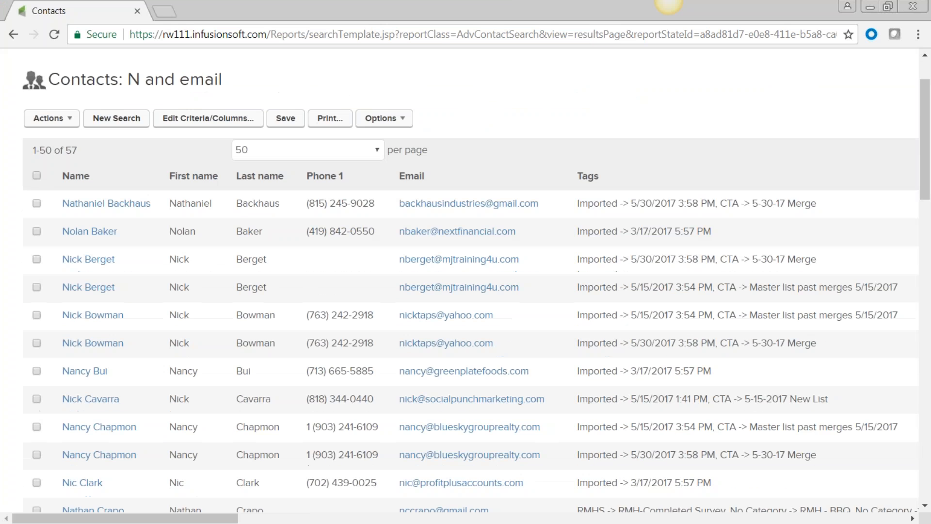
{"action": "mouse_move", "coordinate": [233, 520]}
{"action": "left_mouse_down"}
{"action": "mouse_move", "coordinate": [920, 523]}
{"action": "mouse_move", "coordinate": [233, 522]}
{"action": "left_mouse_up"}
{"action": "left_click", "coordinate": [72, 123]}
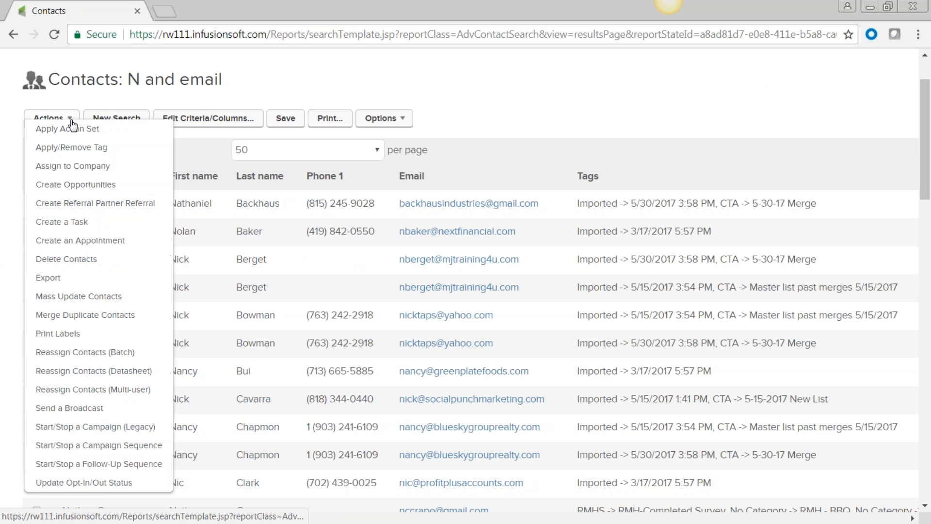
{"action": "left_click", "coordinate": [223, 100]}
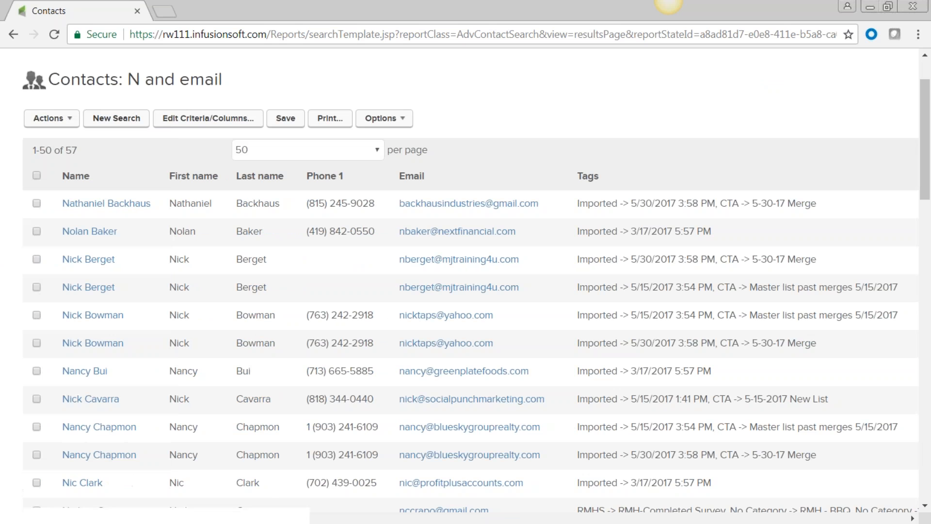
{"action": "left_click", "coordinate": [37, 177]}
{"action": "left_click", "coordinate": [71, 120]}
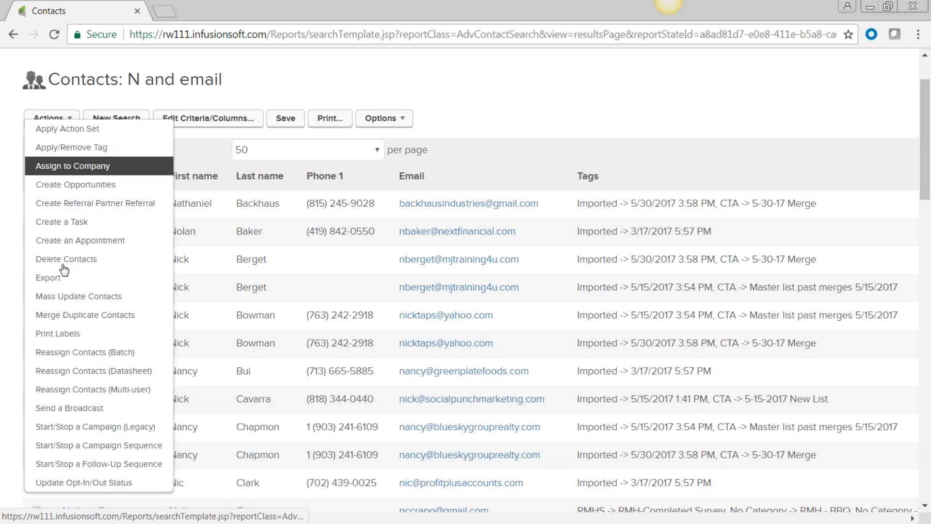
{"action": "left_click", "coordinate": [56, 282]}
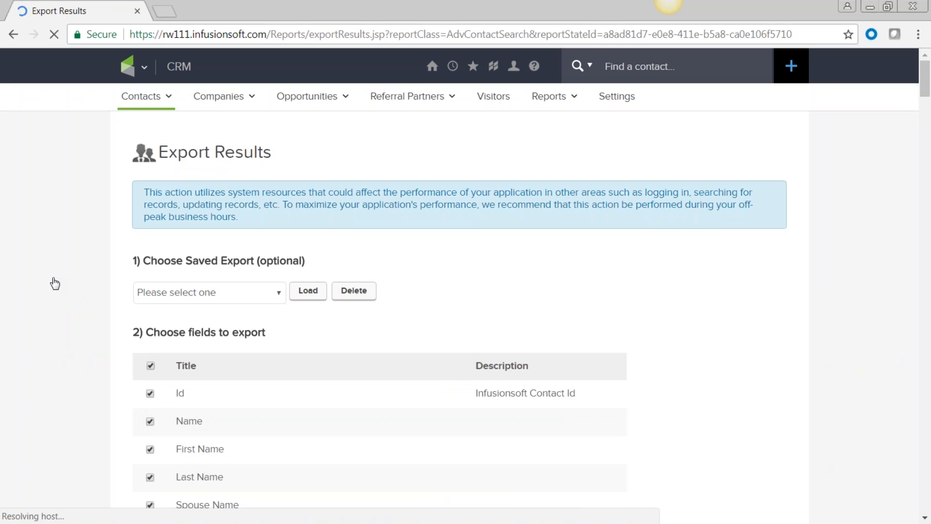
{"action": "scroll", "coordinate": [61, 279], "scroll_direction": "down", "scroll_amount": 3}
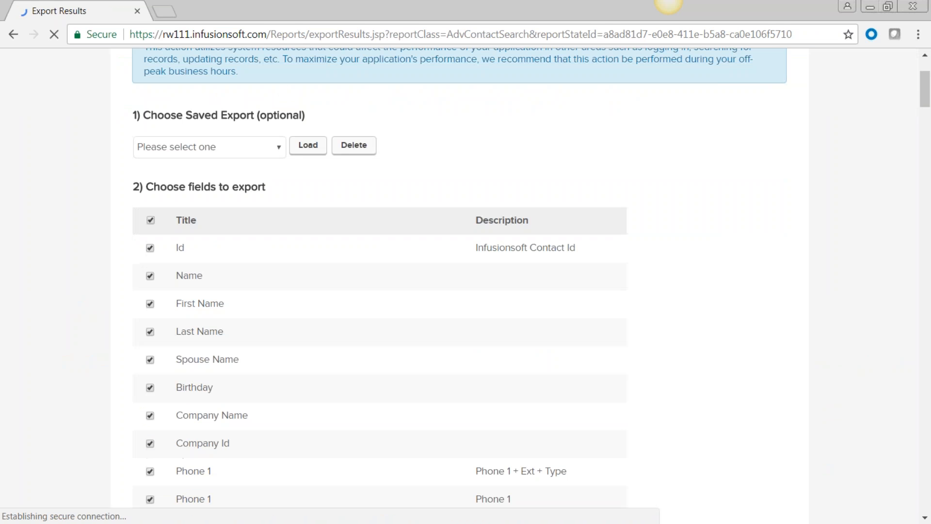
Export only First Name and Last Name of the selected contacts as an Excel file
{"action": "left_click", "coordinate": [150, 220]}
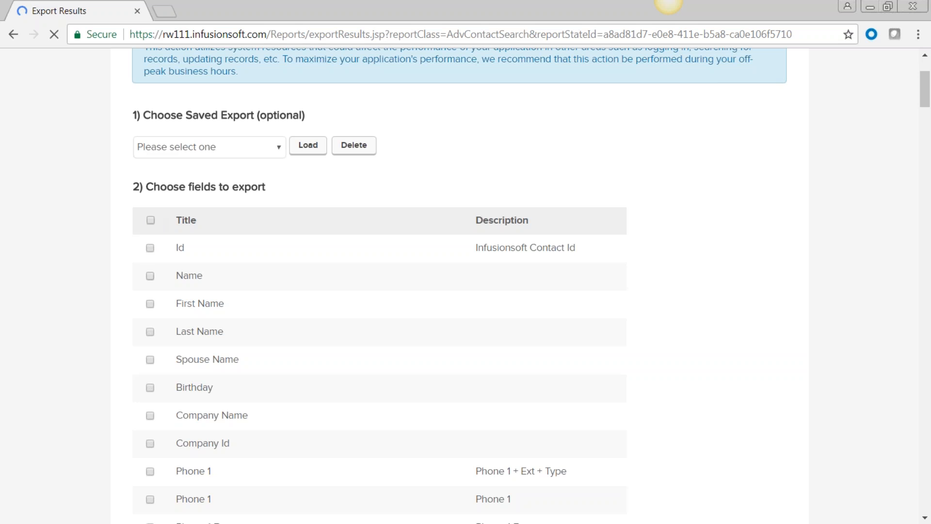
{"action": "left_click", "coordinate": [150, 303]}
{"action": "left_click", "coordinate": [150, 331]}
{"action": "scroll", "coordinate": [114, 328], "scroll_direction": "down", "scroll_amount": 5}
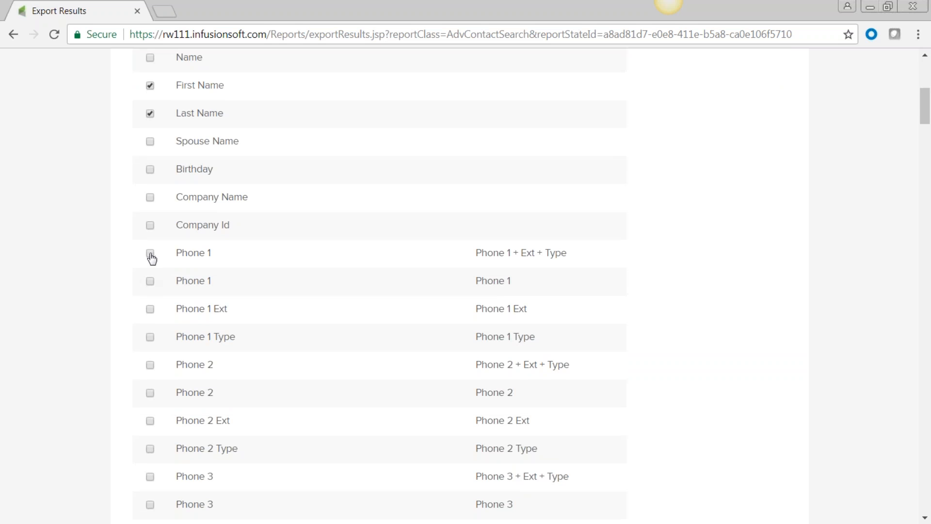
{"action": "scroll", "coordinate": [102, 249], "scroll_direction": "down", "scroll_amount": 12}
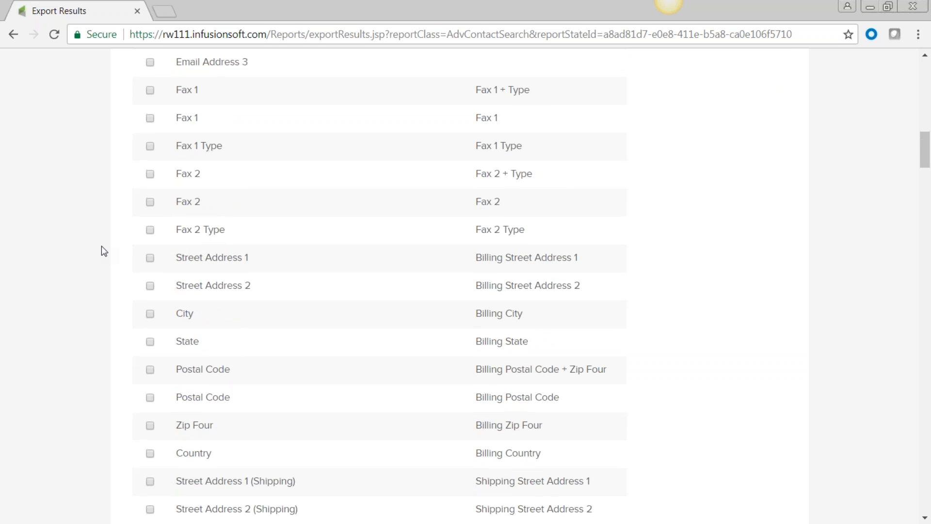
{"action": "scroll", "coordinate": [103, 250], "scroll_direction": "down", "scroll_amount": 20}
{"action": "scroll", "coordinate": [104, 251], "scroll_direction": "down", "scroll_amount": 20}
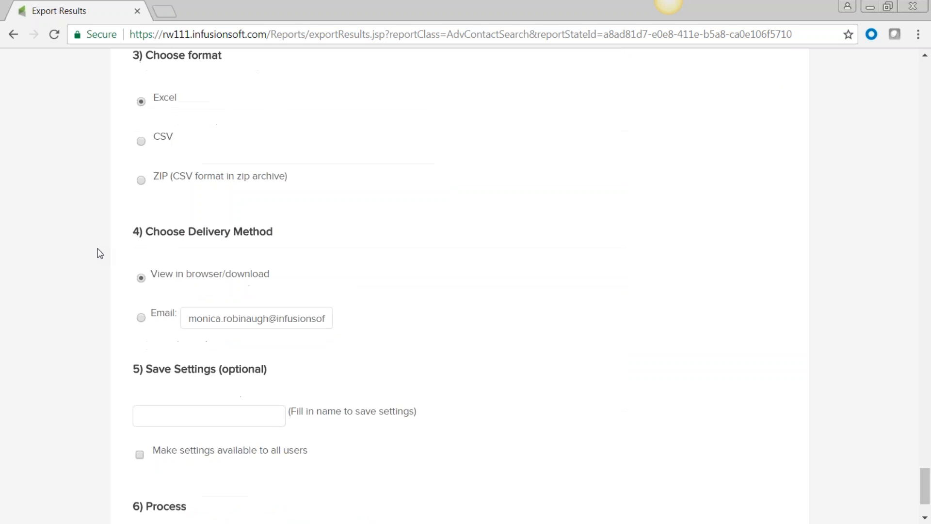
{"action": "scroll", "coordinate": [99, 252], "scroll_direction": "down", "scroll_amount": 2}
{"action": "left_click", "coordinate": [167, 449]}
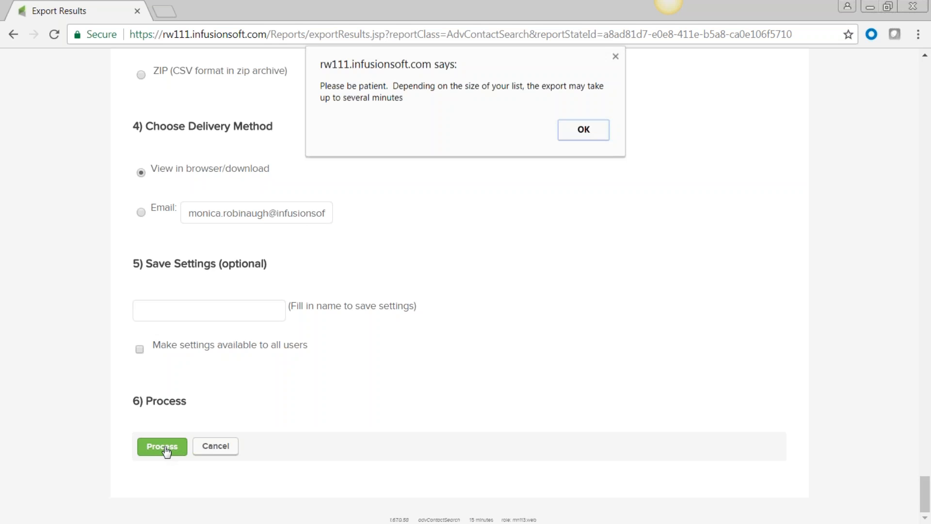
{"action": "left_click", "coordinate": [583, 134]}
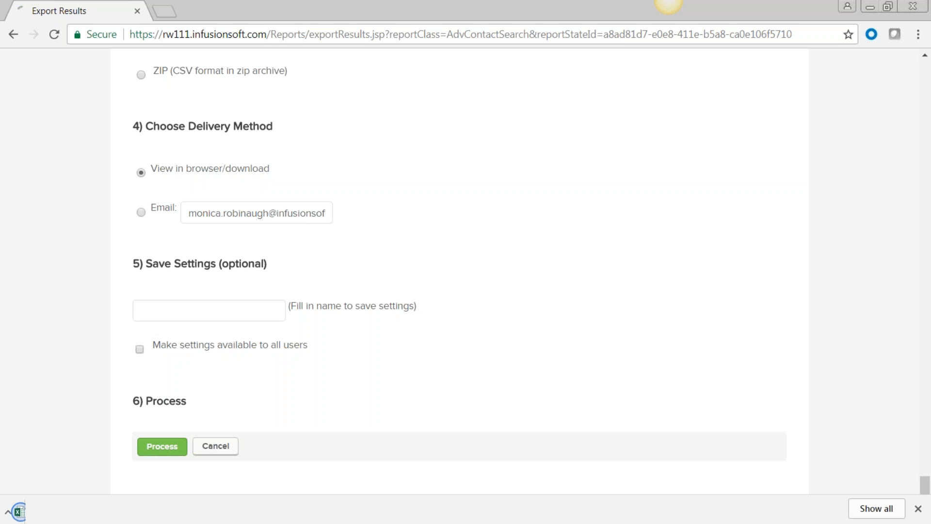
{"action": "left_click", "coordinate": [48, 507]}
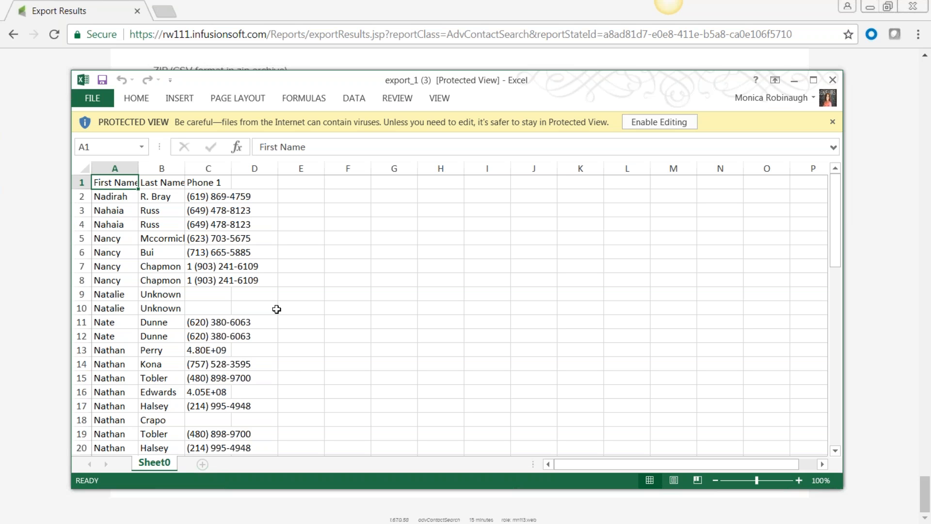
{"action": "left_click", "coordinate": [833, 80]}
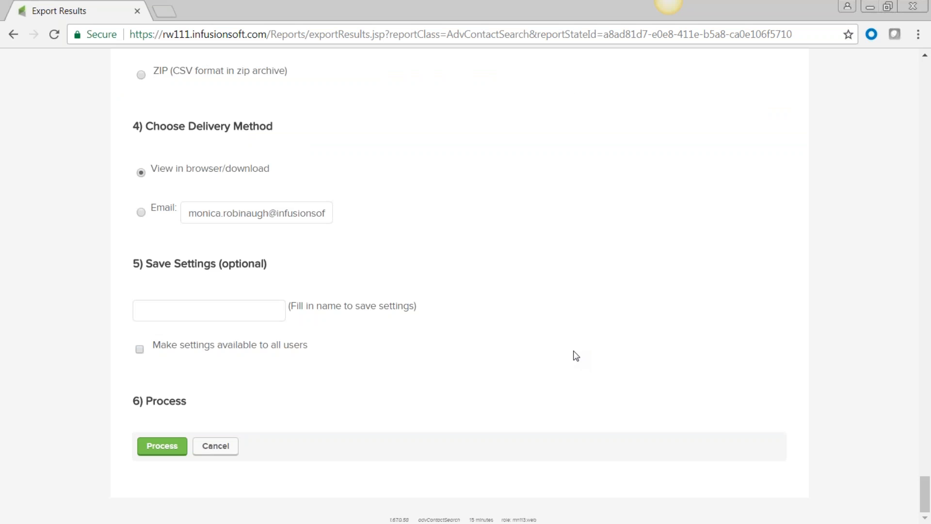
Re-run the export, then navigate via Contacts and Saved Searches to the July 18, 2017 Dashboard
{"action": "left_click", "coordinate": [171, 447]}
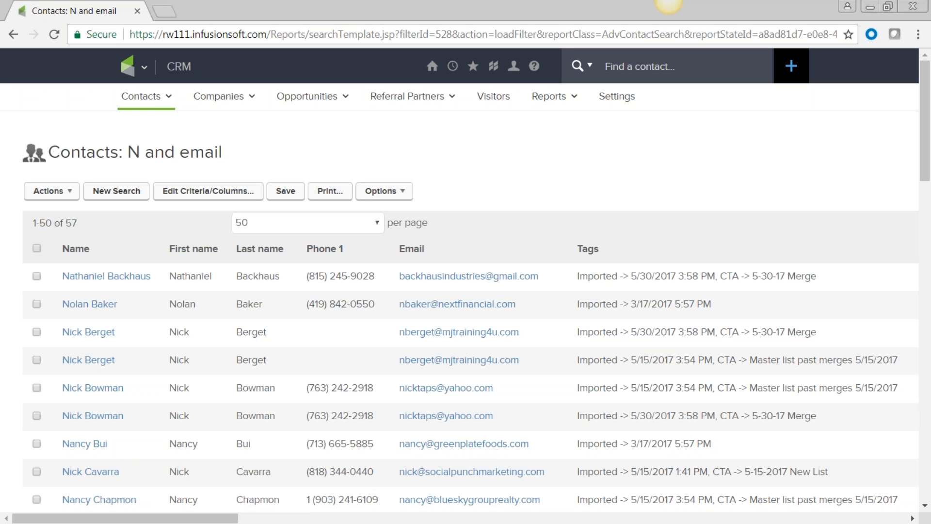
{"action": "left_click", "coordinate": [144, 67]}
{"action": "left_click", "coordinate": [144, 66]}
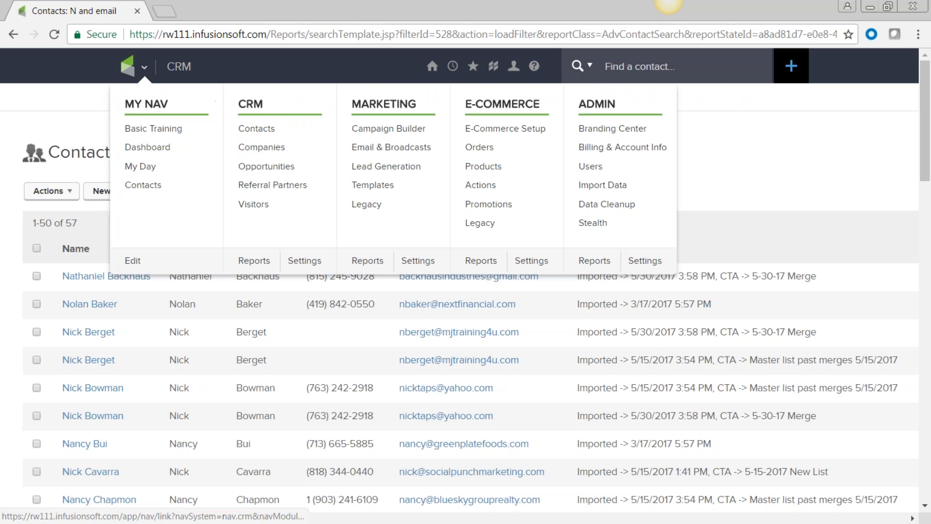
{"action": "left_click", "coordinate": [262, 130]}
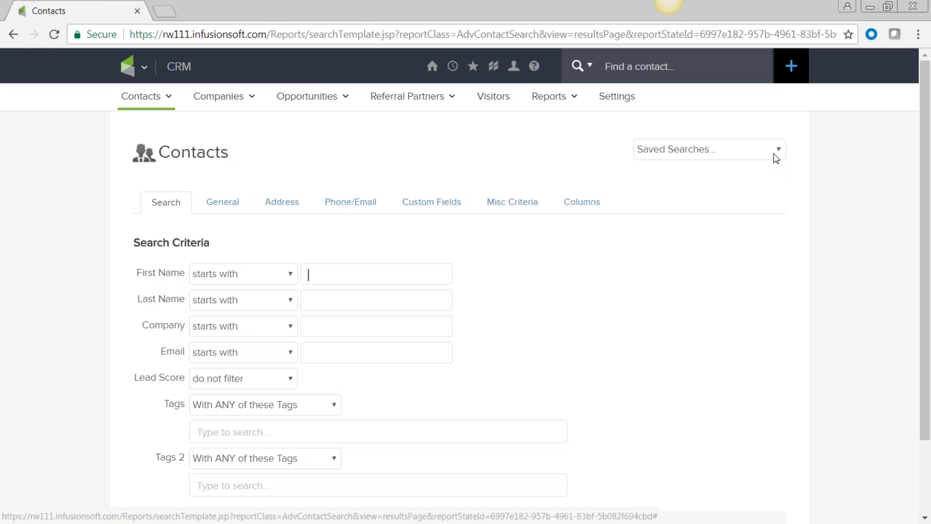
{"action": "left_click", "coordinate": [779, 149]}
{"action": "scroll", "coordinate": [764, 224], "scroll_direction": "down", "scroll_amount": 15}
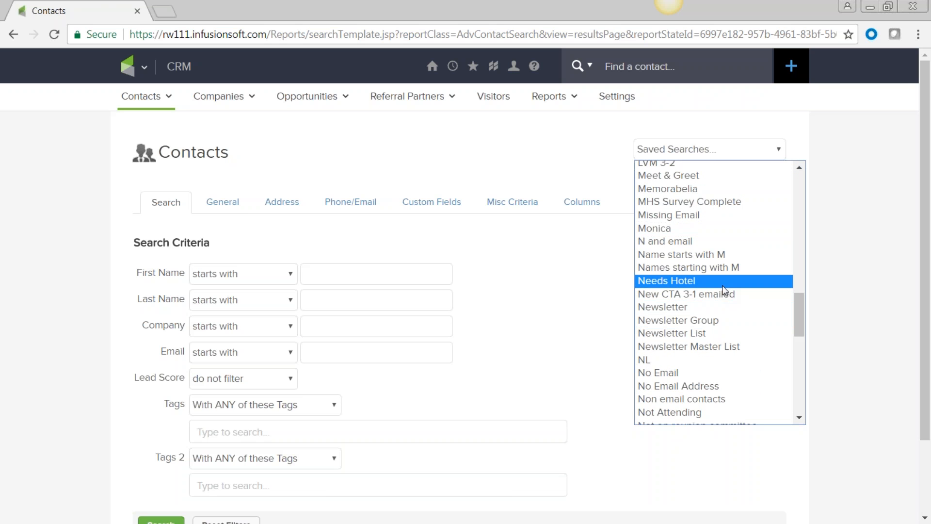
{"action": "mouse_move", "coordinate": [142, 66]}
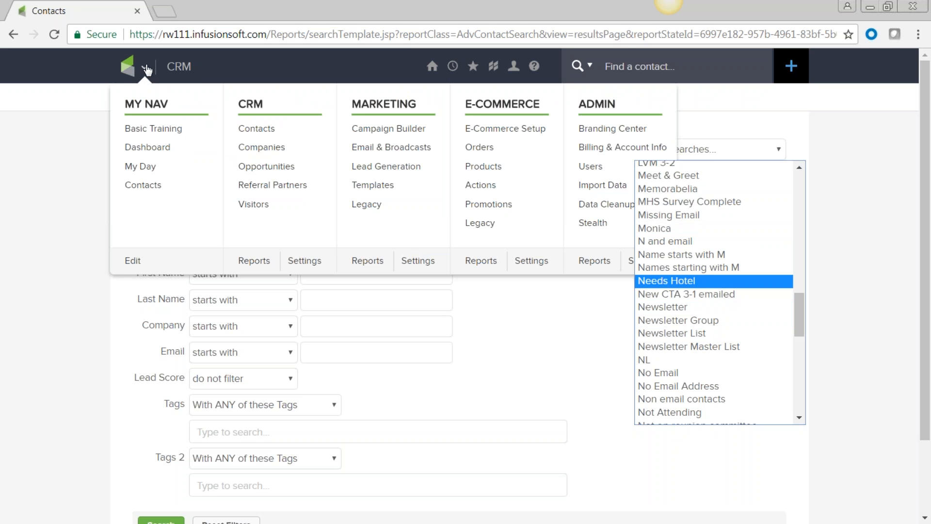
{"action": "left_click", "coordinate": [145, 151]}
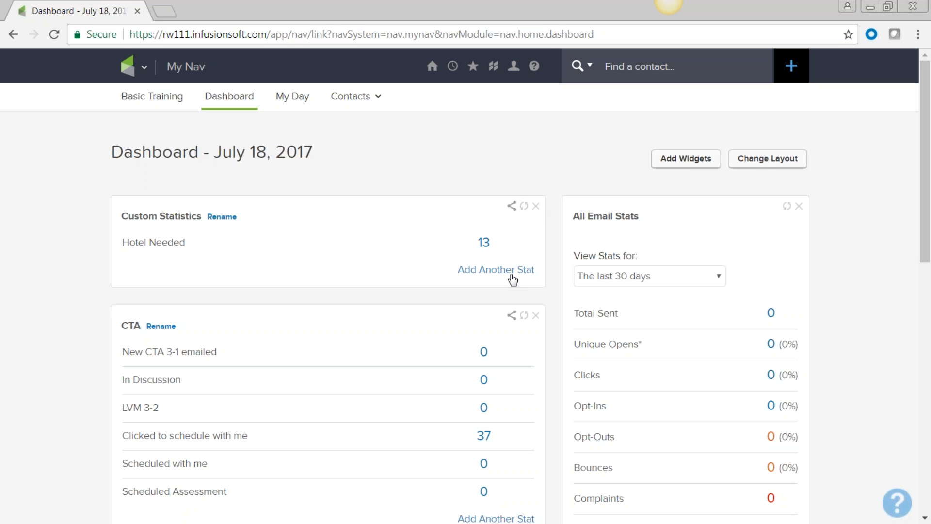
Delete the Hotel Needed Custom Statistics widget and review the remaining dashboard widgets
{"action": "left_click", "coordinate": [536, 206]}
{"action": "left_click", "coordinate": [576, 323]}
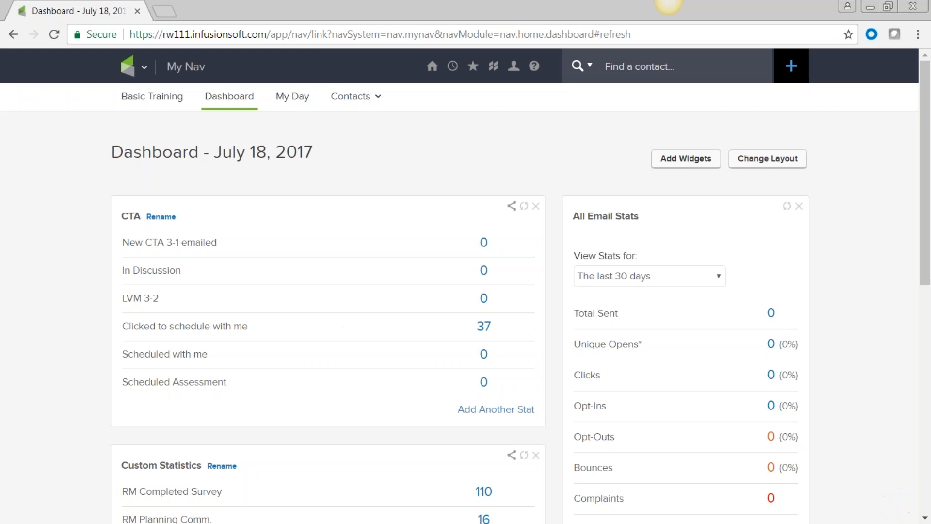
{"action": "scroll", "coordinate": [329, 326], "scroll_direction": "down", "scroll_amount": 5}
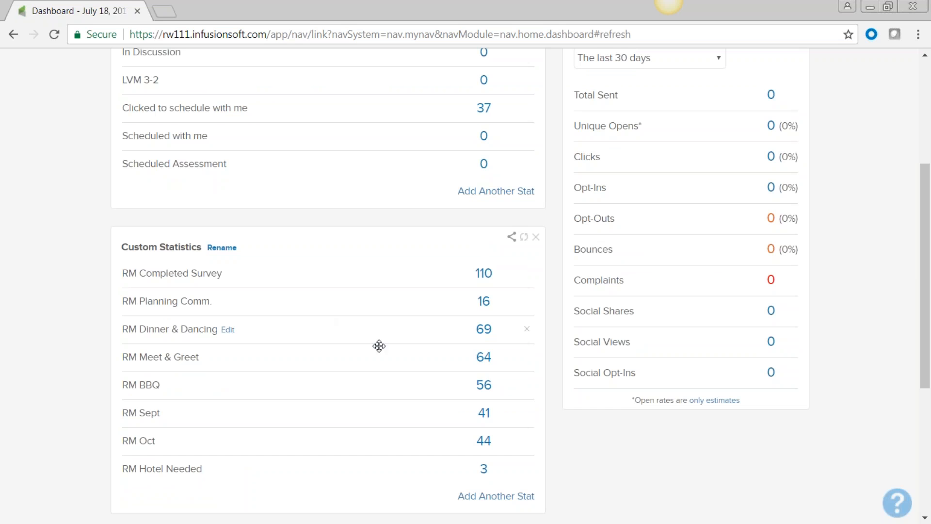
{"action": "scroll", "coordinate": [359, 297], "scroll_direction": "down", "scroll_amount": 2}
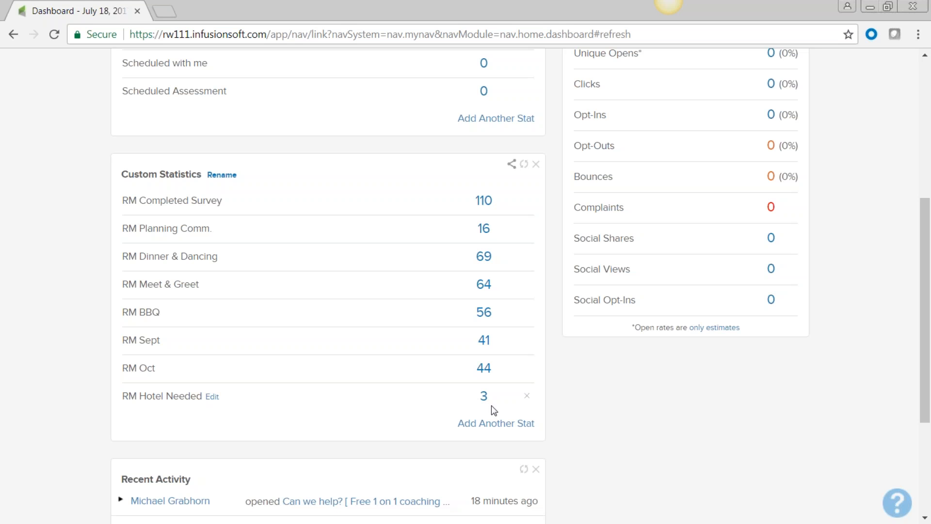
{"action": "scroll", "coordinate": [493, 410], "scroll_direction": "up", "scroll_amount": 3}
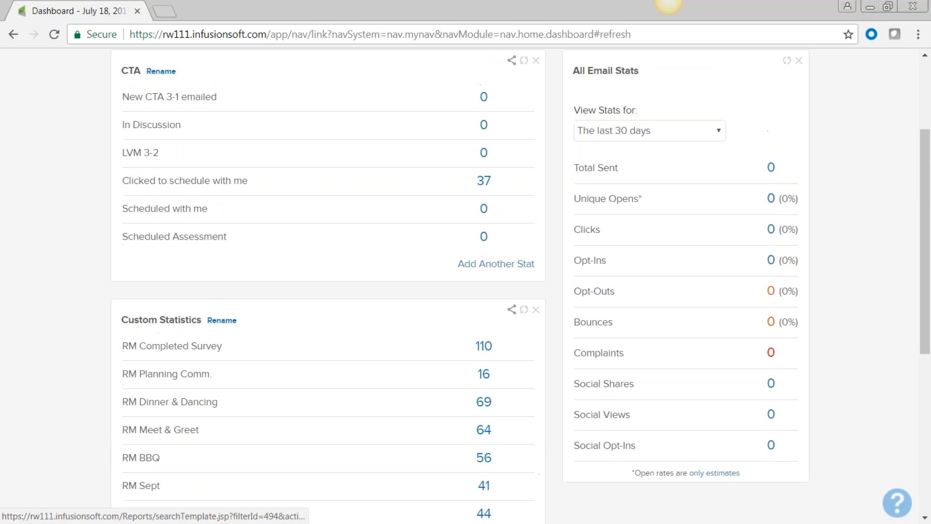
{"action": "scroll", "coordinate": [374, 337], "scroll_direction": "down", "scroll_amount": 4}
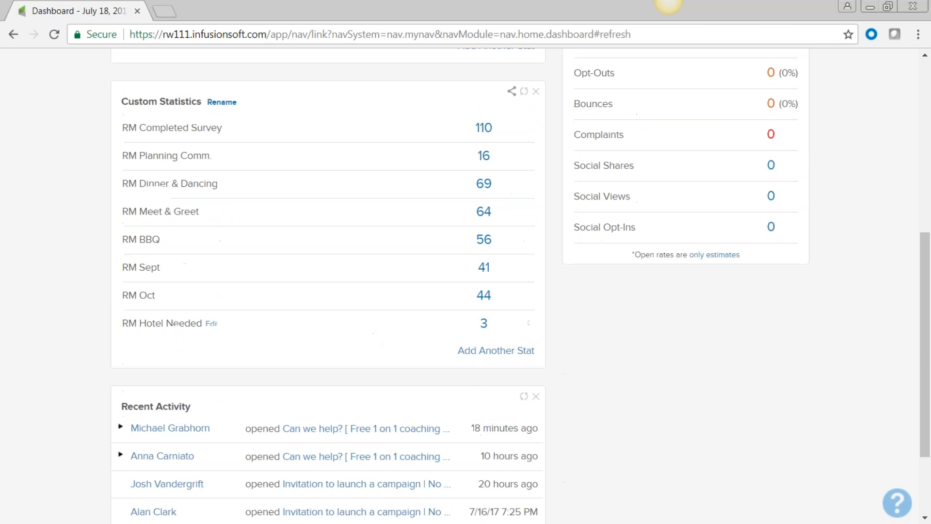
{"action": "scroll", "coordinate": [345, 293], "scroll_direction": "up", "scroll_amount": 7}
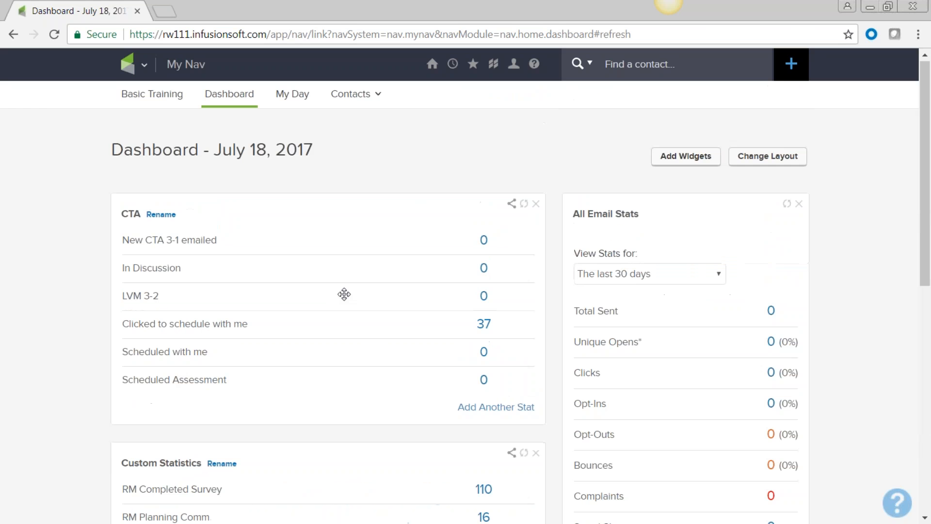
Add a Custom Statistics widget to the dashboard from the Add Widgets page
{"action": "left_click", "coordinate": [682, 164]}
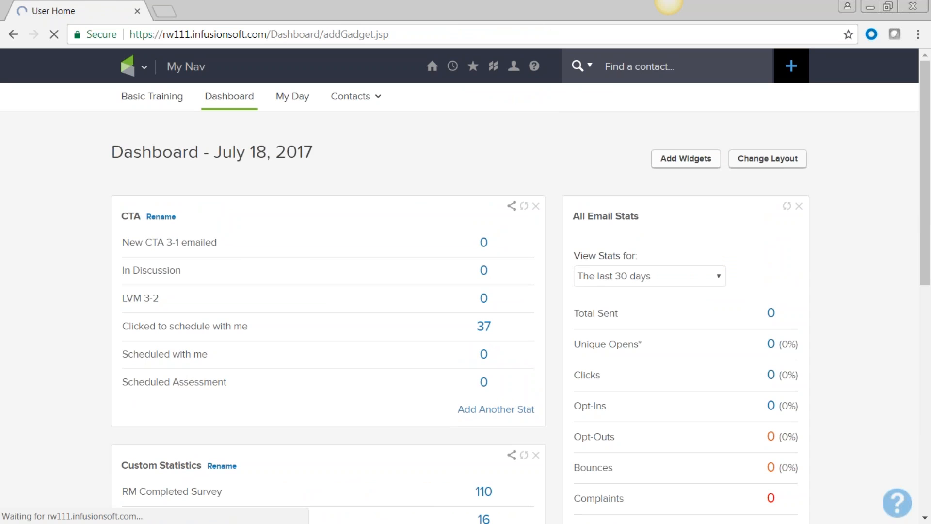
{"action": "scroll", "coordinate": [651, 244], "scroll_direction": "down", "scroll_amount": 3}
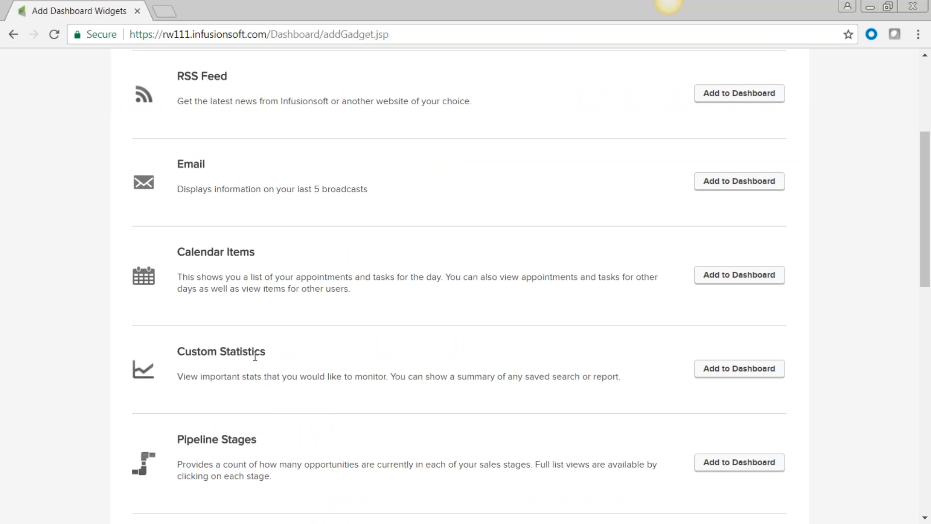
{"action": "scroll", "coordinate": [255, 357], "scroll_direction": "up", "scroll_amount": 4}
{"action": "scroll", "coordinate": [305, 322], "scroll_direction": "down", "scroll_amount": 4}
{"action": "scroll", "coordinate": [306, 328], "scroll_direction": "down", "scroll_amount": 7}
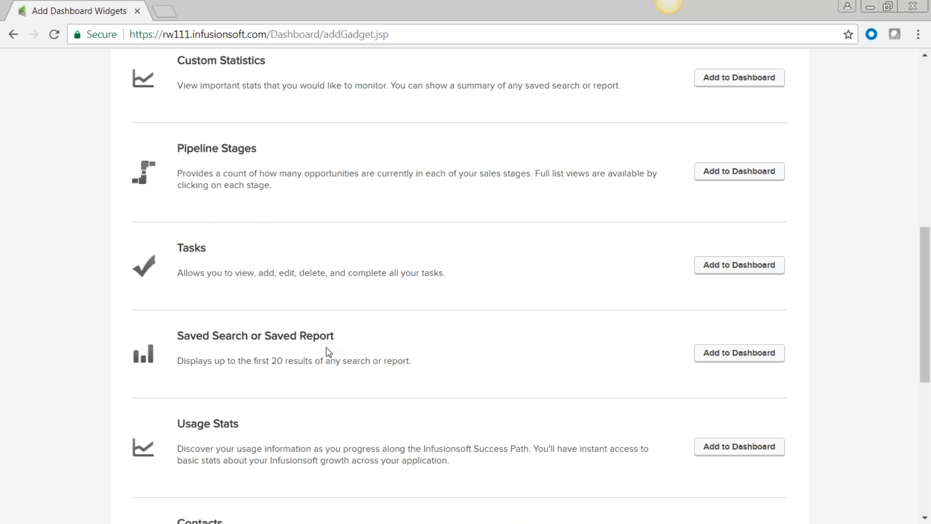
{"action": "scroll", "coordinate": [329, 352], "scroll_direction": "up", "scroll_amount": 8}
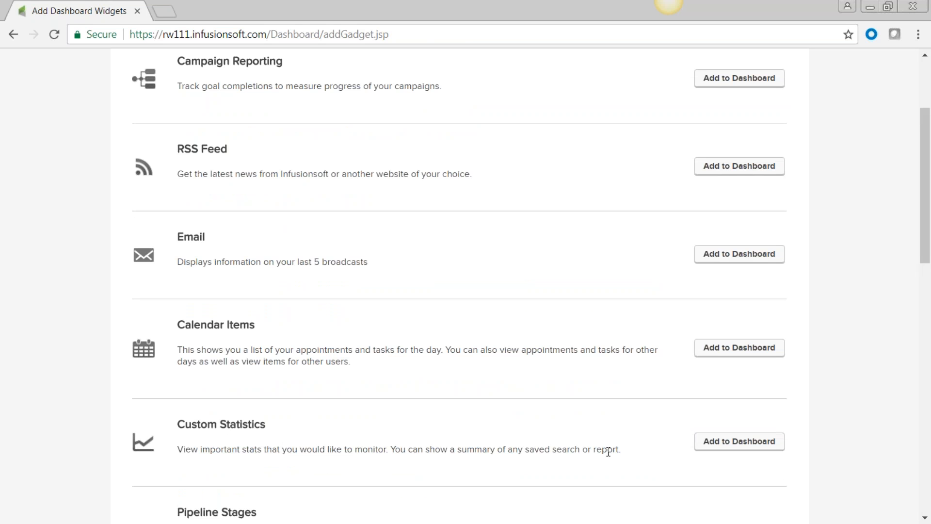
{"action": "left_click", "coordinate": [748, 442]}
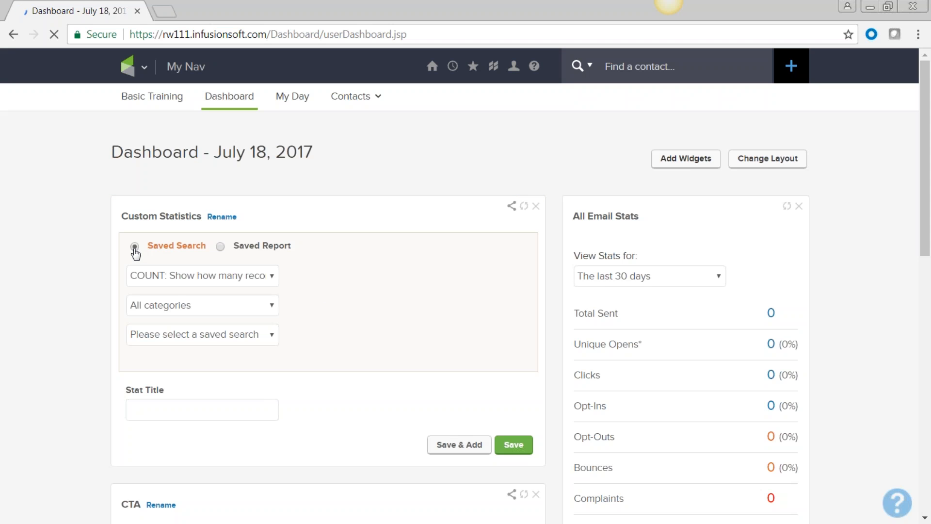
Set the new statistic to Contact and the N and email saved search, save it, and open its 57 contacts
{"action": "left_click", "coordinate": [273, 306]}
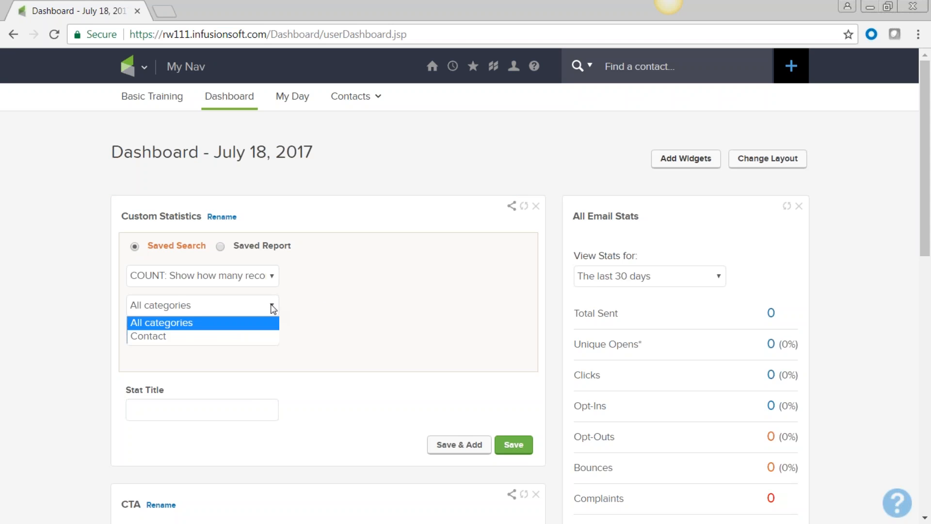
{"action": "left_click", "coordinate": [269, 339]}
{"action": "left_click", "coordinate": [270, 340]}
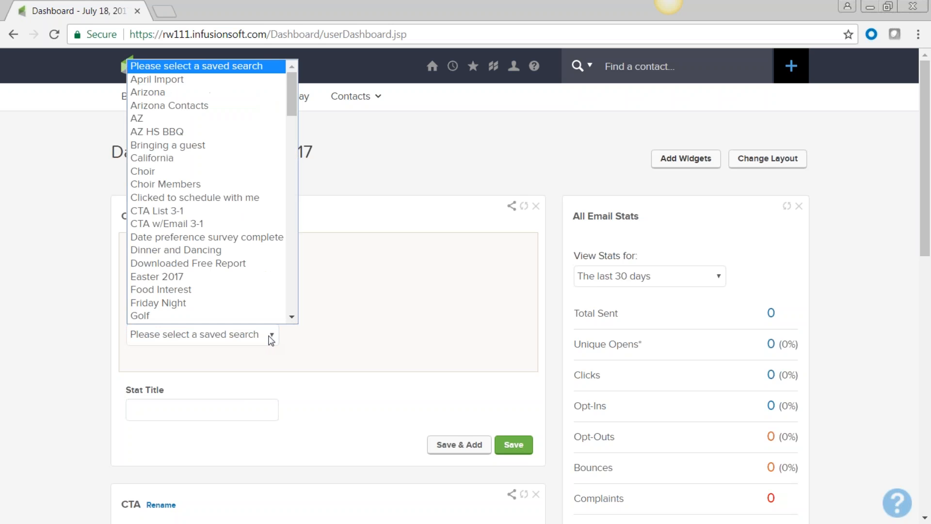
{"action": "scroll", "coordinate": [244, 235], "scroll_direction": "down", "scroll_amount": 15}
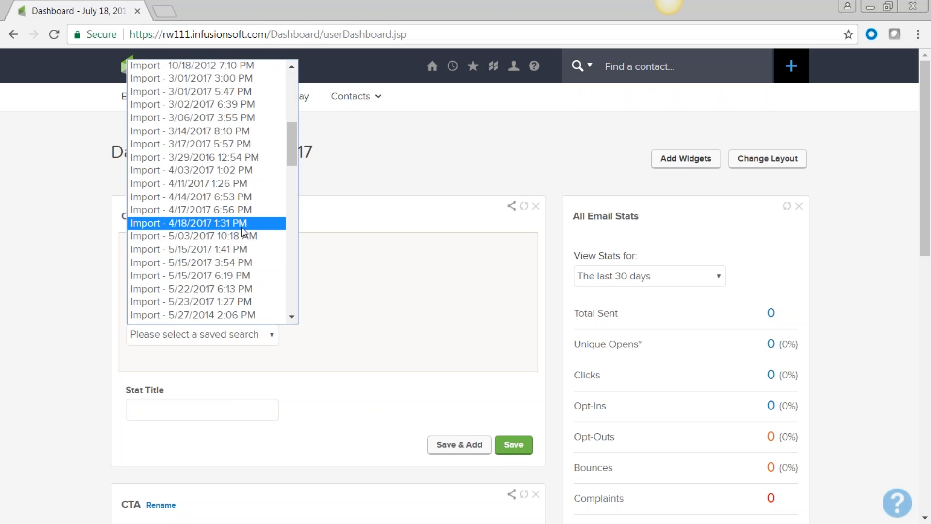
{"action": "left_click", "coordinate": [228, 274]}
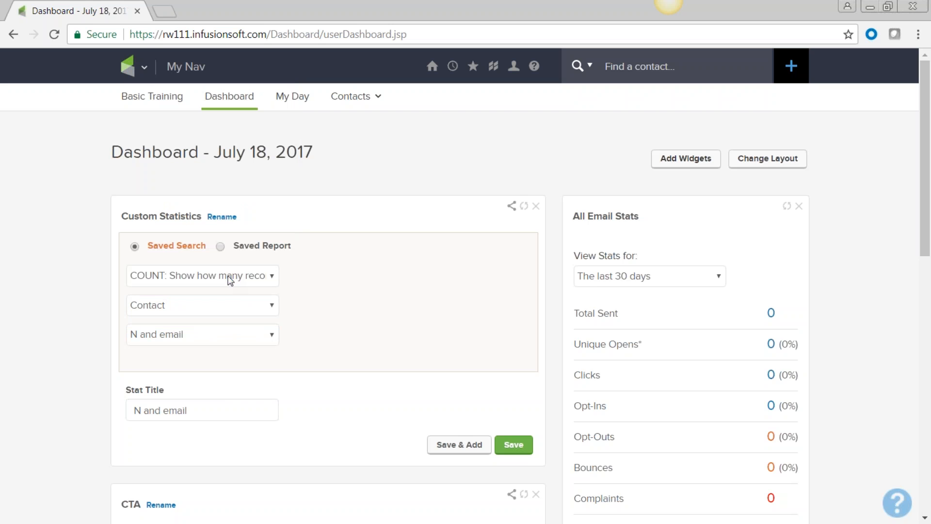
{"action": "left_click", "coordinate": [513, 445]}
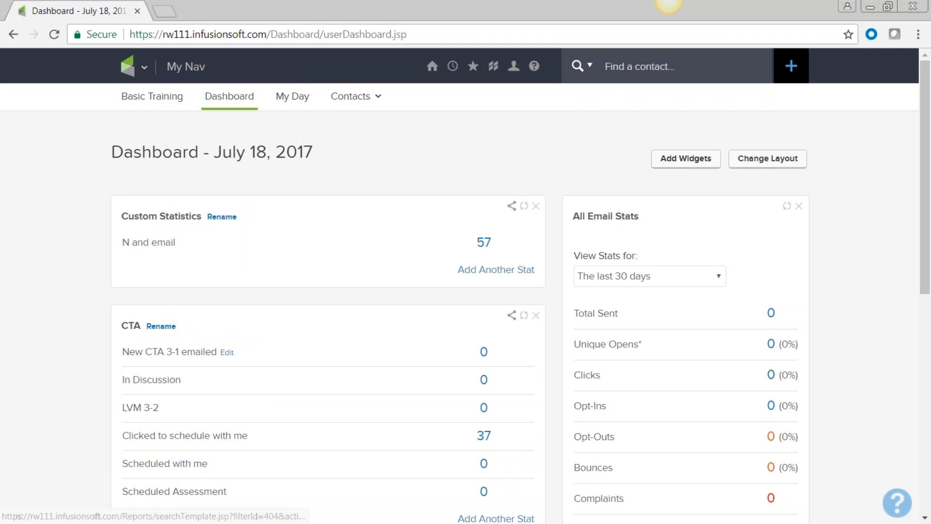
{"action": "left_click", "coordinate": [487, 248]}
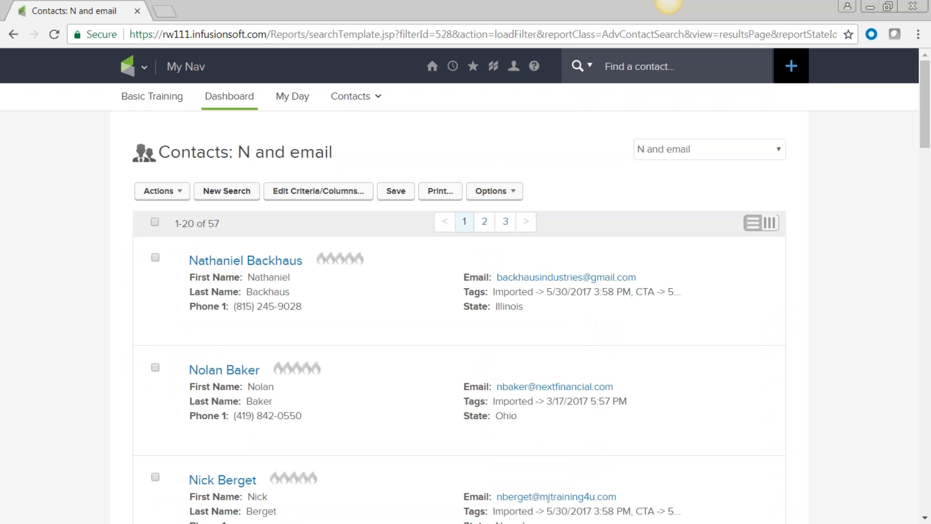
{"action": "left_click", "coordinate": [182, 194]}
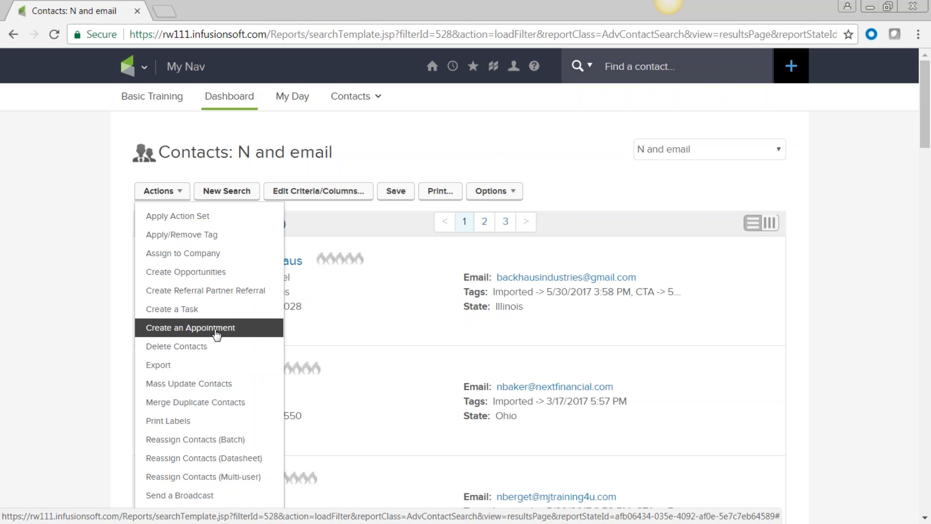
{"action": "left_click", "coordinate": [97, 313]}
{"action": "left_click", "coordinate": [155, 222]}
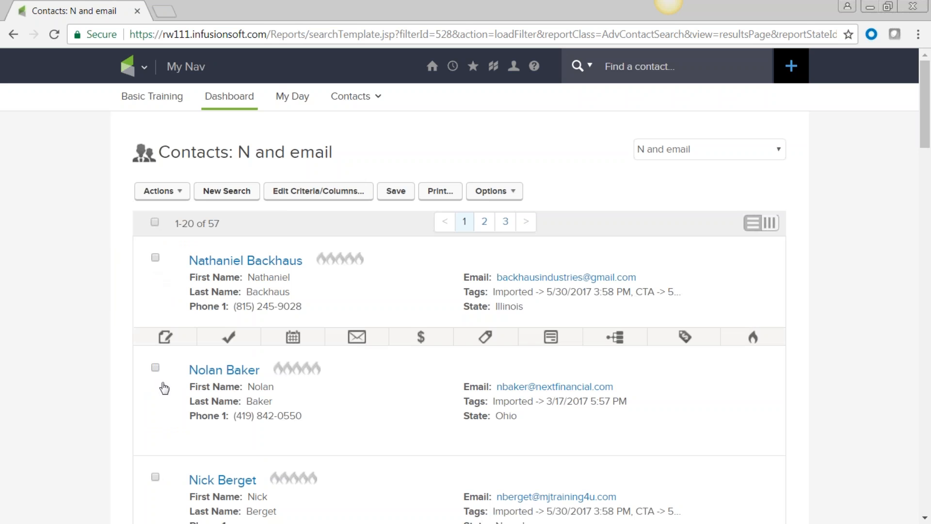
{"action": "left_click", "coordinate": [155, 478]}
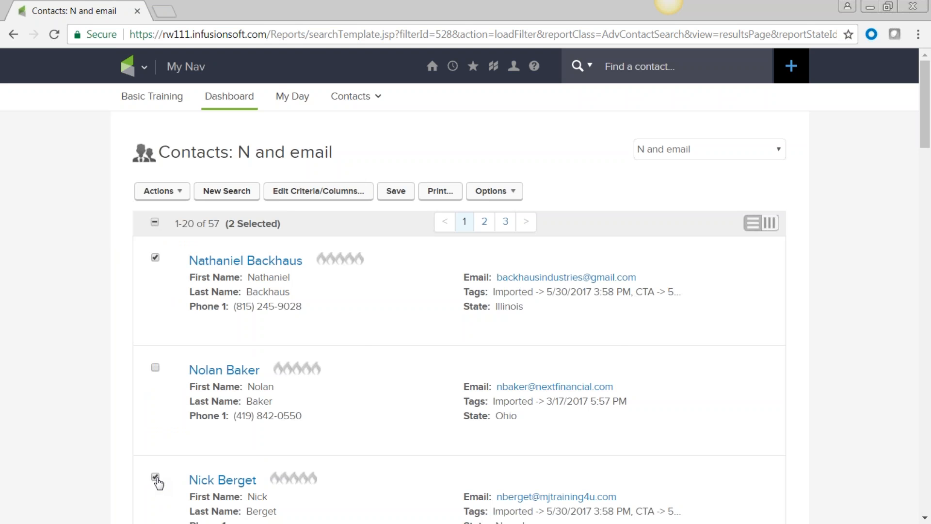
{"action": "left_click", "coordinate": [185, 197]}
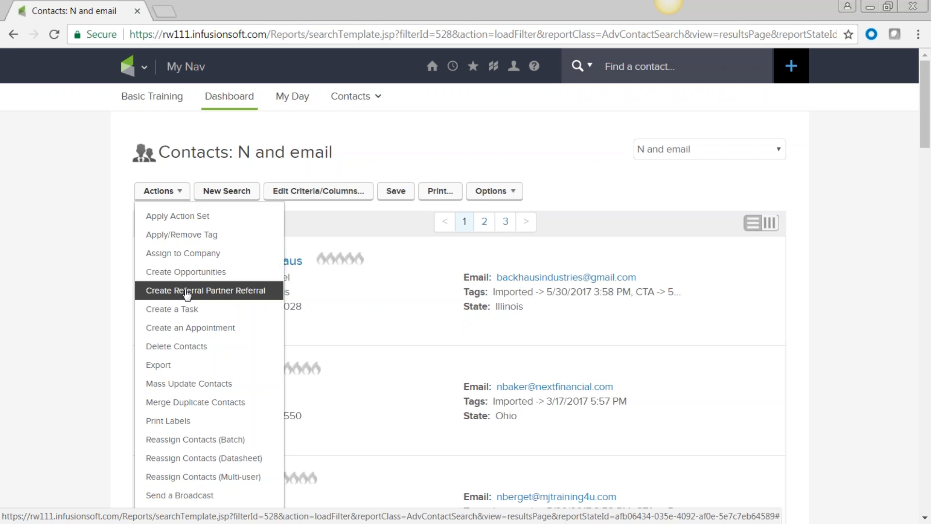
{"action": "left_click", "coordinate": [182, 309]}
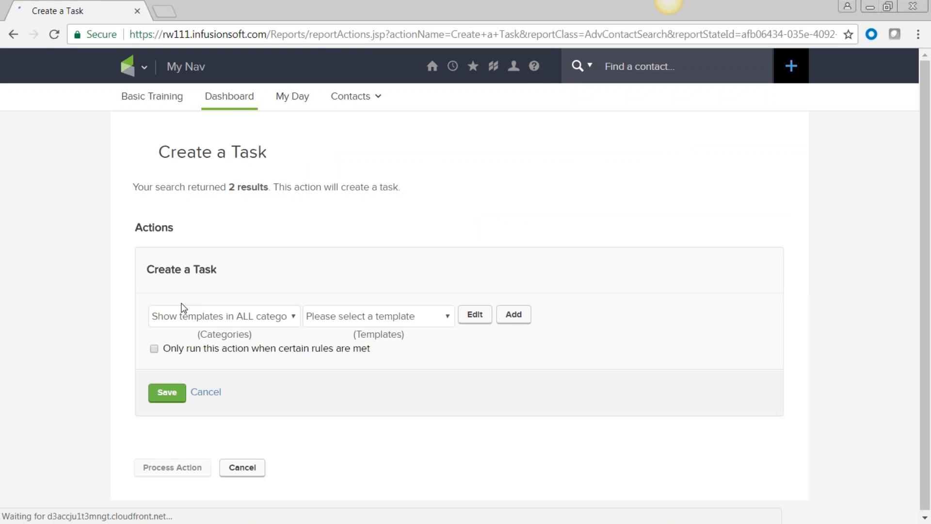
{"action": "left_click", "coordinate": [254, 470]}
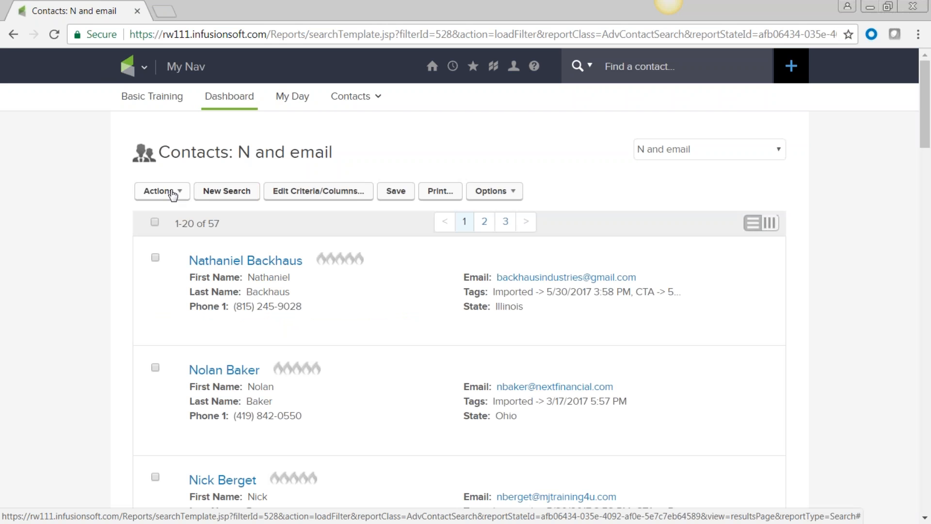
From the Dashboard, open the 57 N and email contacts, select them all and open Actions
{"action": "left_click", "coordinate": [143, 67]}
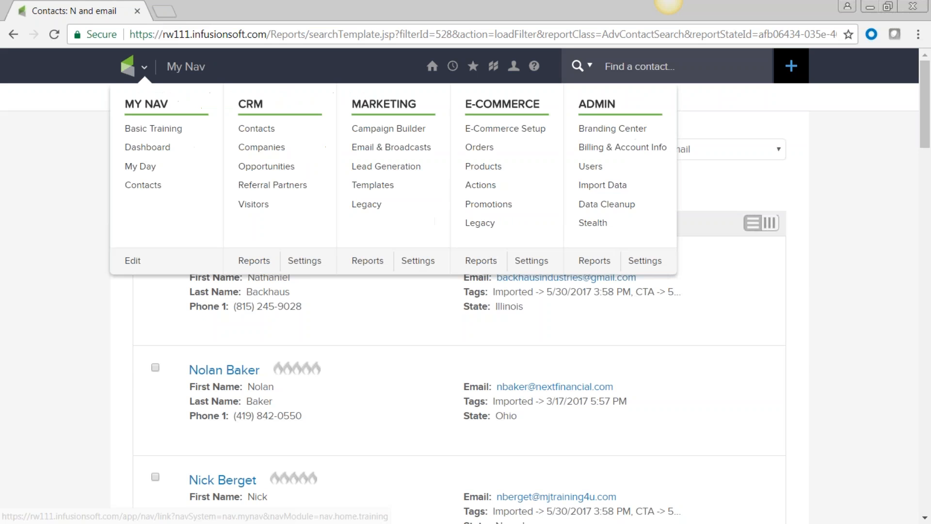
{"action": "left_click", "coordinate": [146, 147]}
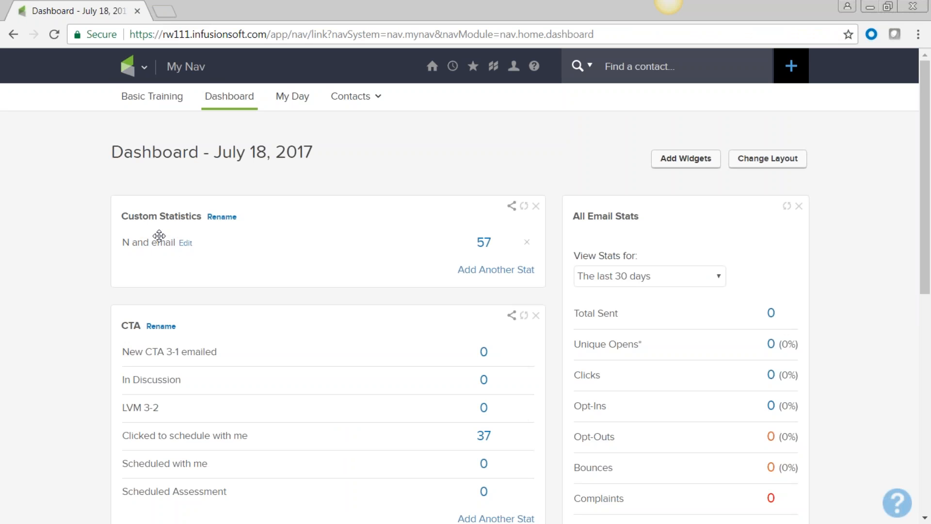
{"action": "left_click", "coordinate": [485, 245]}
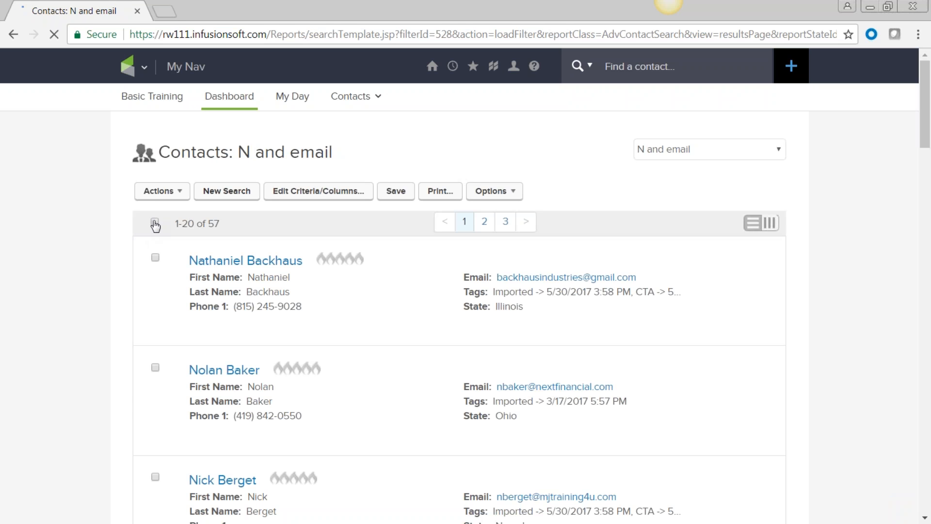
{"action": "left_click", "coordinate": [155, 223]}
{"action": "left_click", "coordinate": [180, 194]}
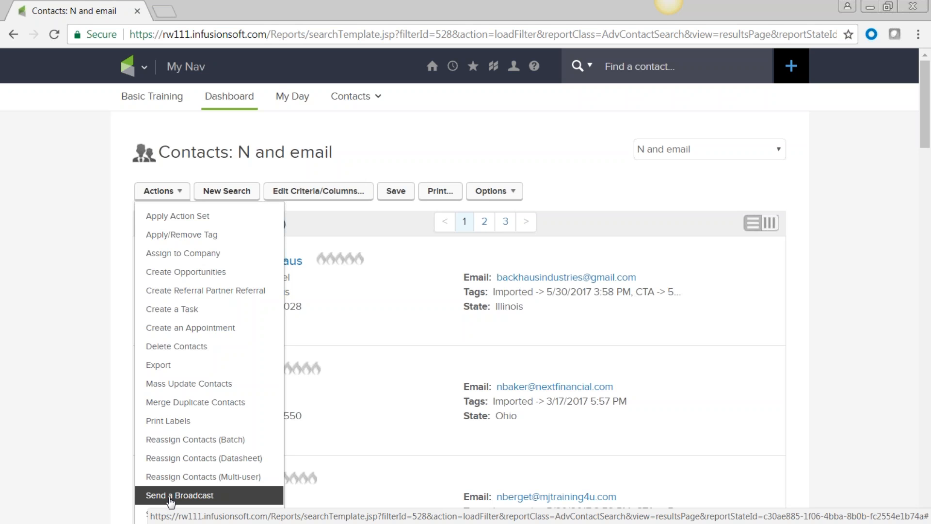
{"action": "left_click", "coordinate": [60, 391]}
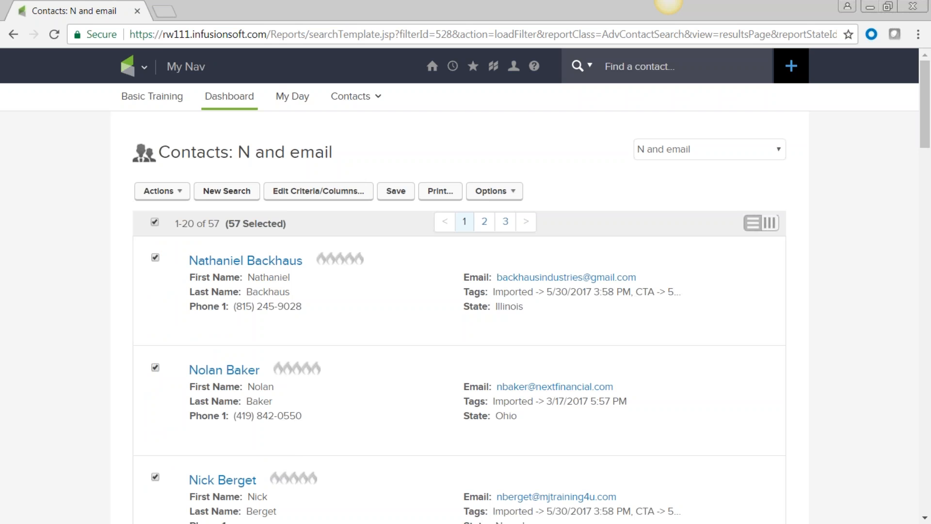
{"action": "left_click", "coordinate": [144, 67]}
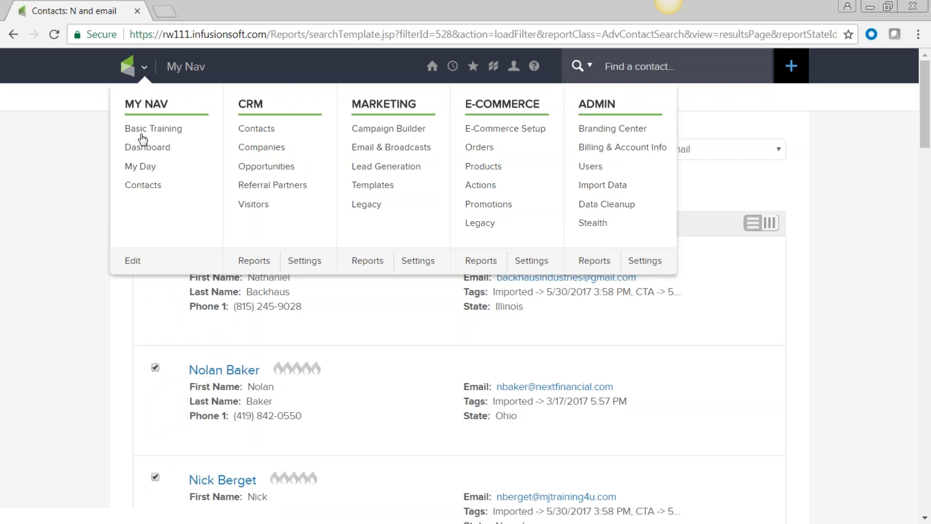
Return to the Dashboard through My Nav and reopen the navigation menu
{"action": "left_click", "coordinate": [145, 152]}
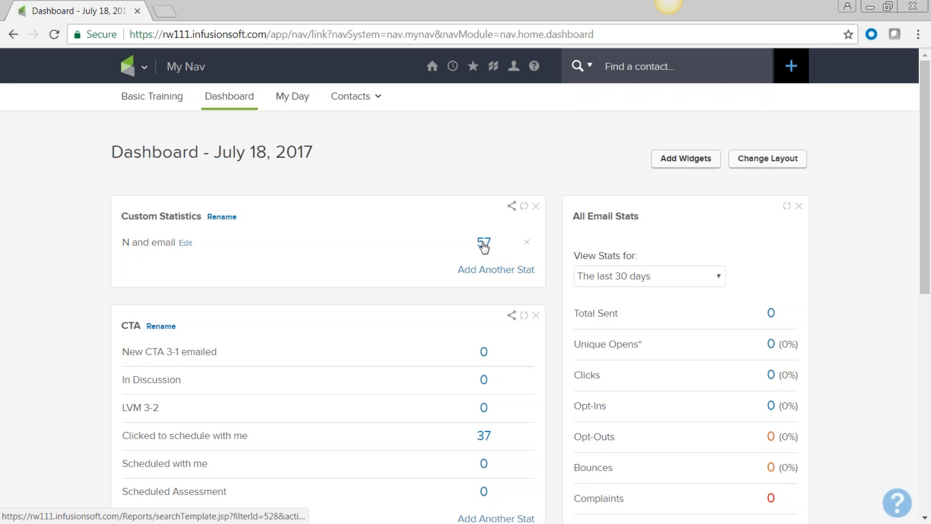
{"action": "left_click", "coordinate": [144, 67]}
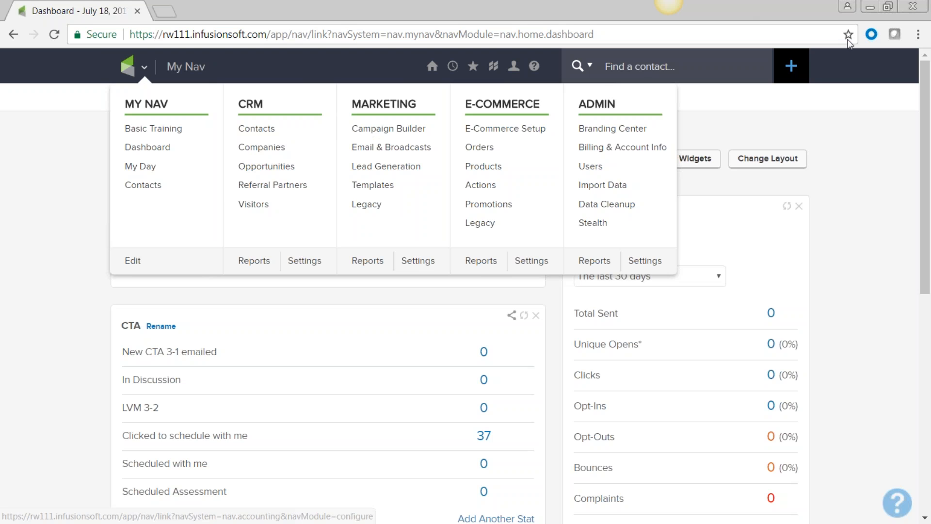
Go to the CRM Contacts search page
{"action": "mouse_move", "coordinate": [194, 67]}
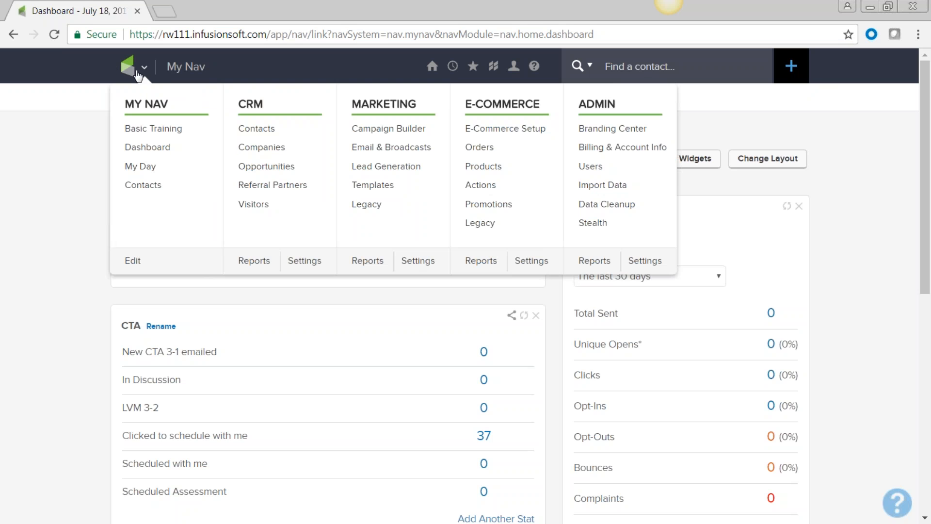
{"action": "left_click", "coordinate": [259, 137]}
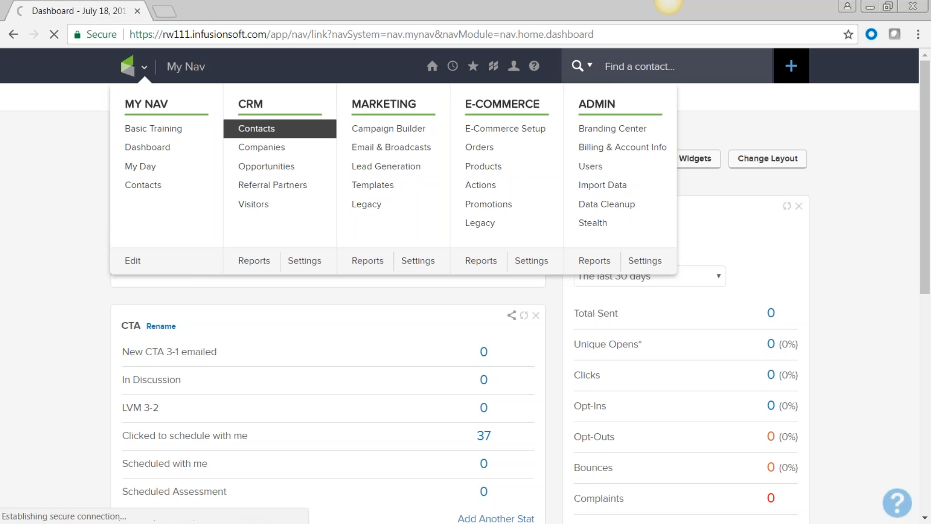
{"action": "mouse_move", "coordinate": [170, 97]}
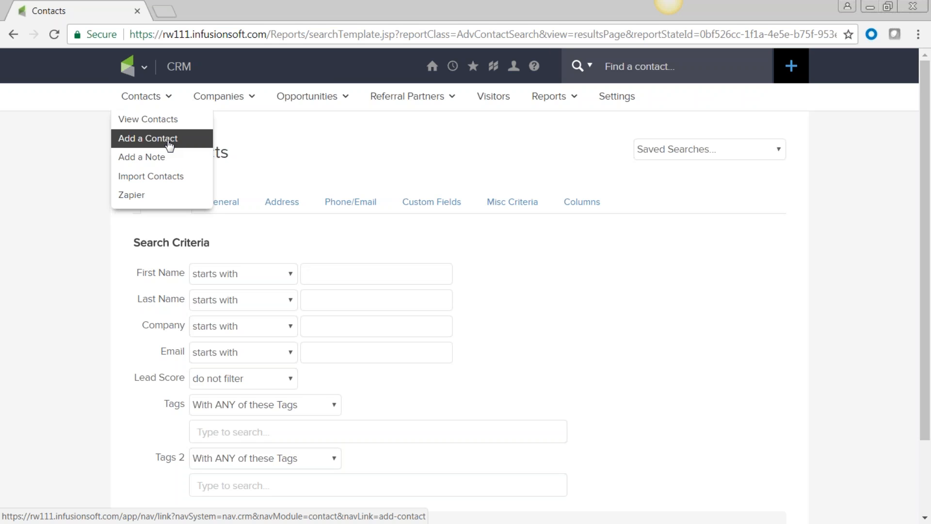
{"action": "scroll", "coordinate": [544, 276], "scroll_direction": "down", "scroll_amount": 2}
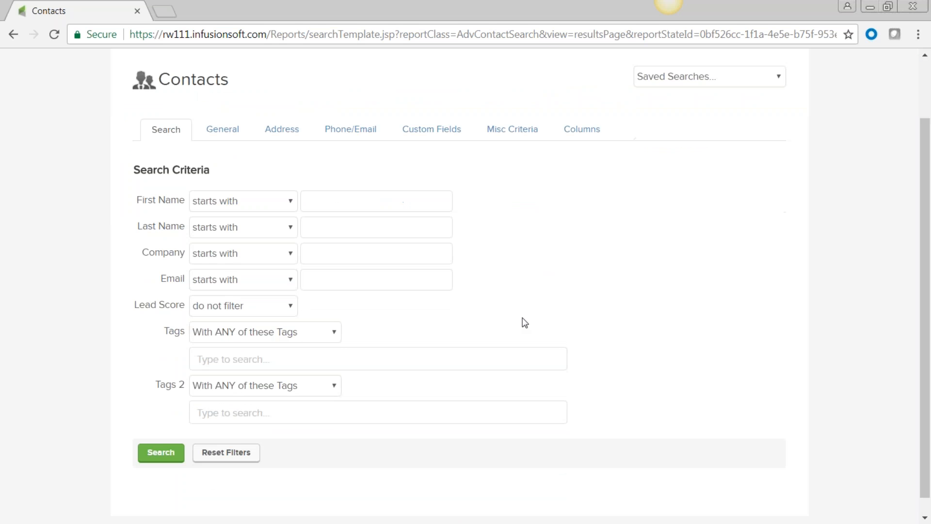
Filter by the eSubscriptions -> MKTPL-Newsletter tag (searched with 'news') and run the search
{"action": "left_click", "coordinate": [220, 358]}
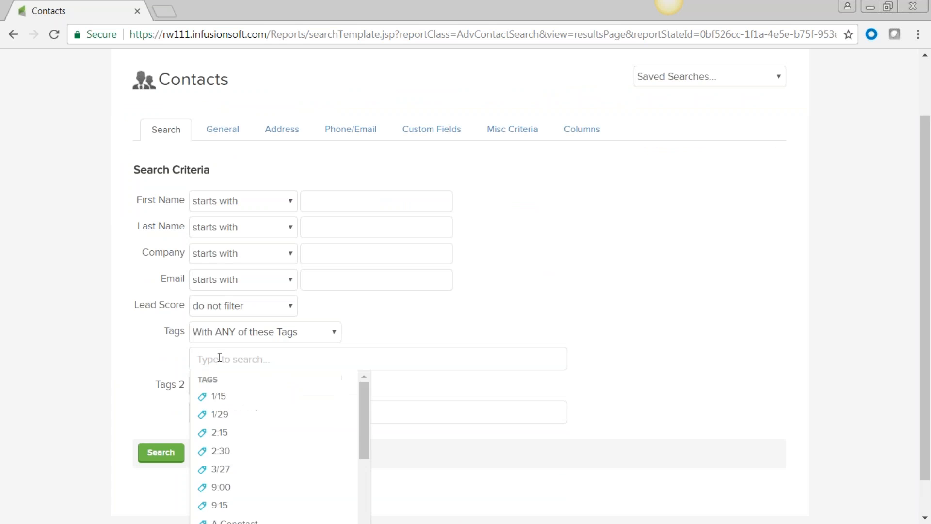
{"action": "left_click", "coordinate": [498, 229]}
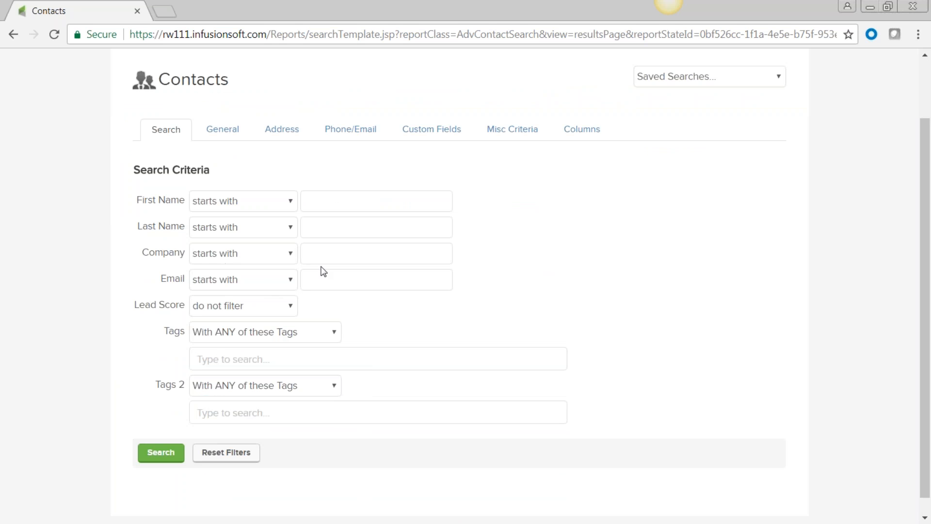
{"action": "left_click", "coordinate": [203, 358]}
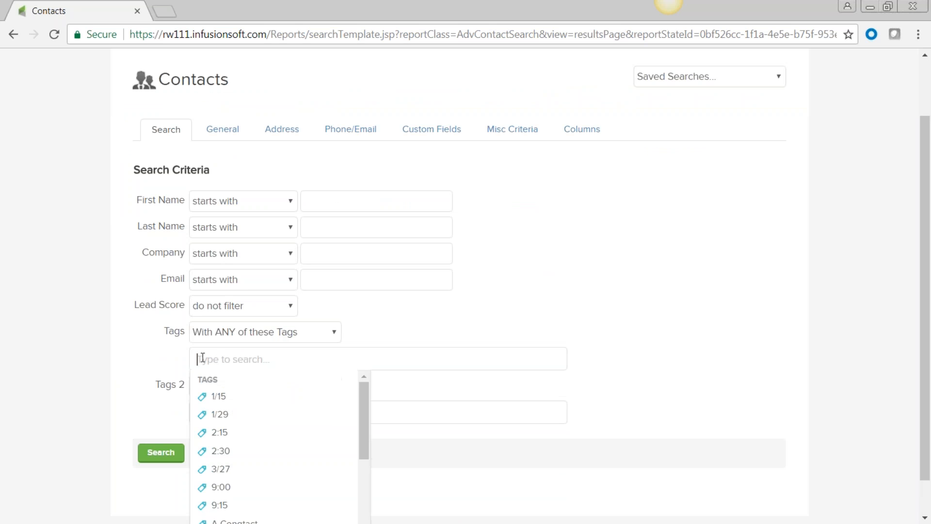
{"action": "type", "text": "news"}
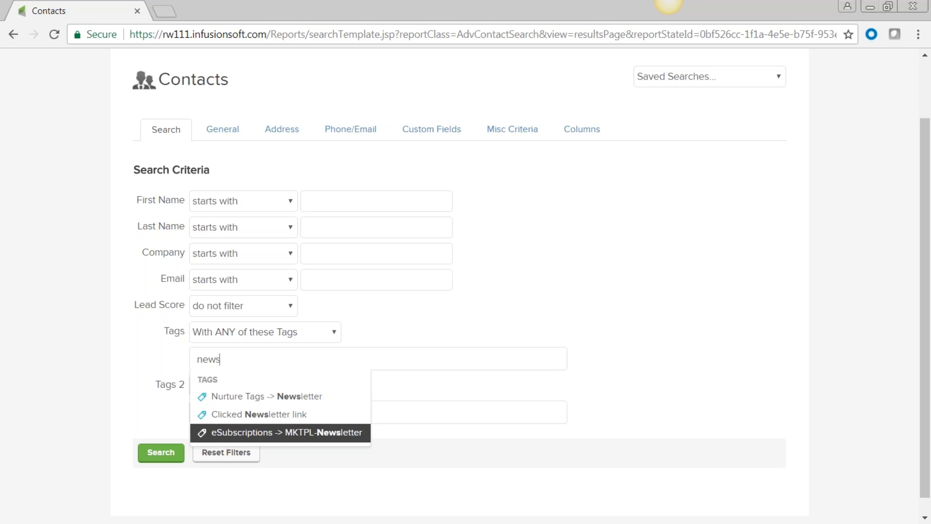
{"action": "left_click", "coordinate": [228, 439]}
{"action": "left_click", "coordinate": [165, 480]}
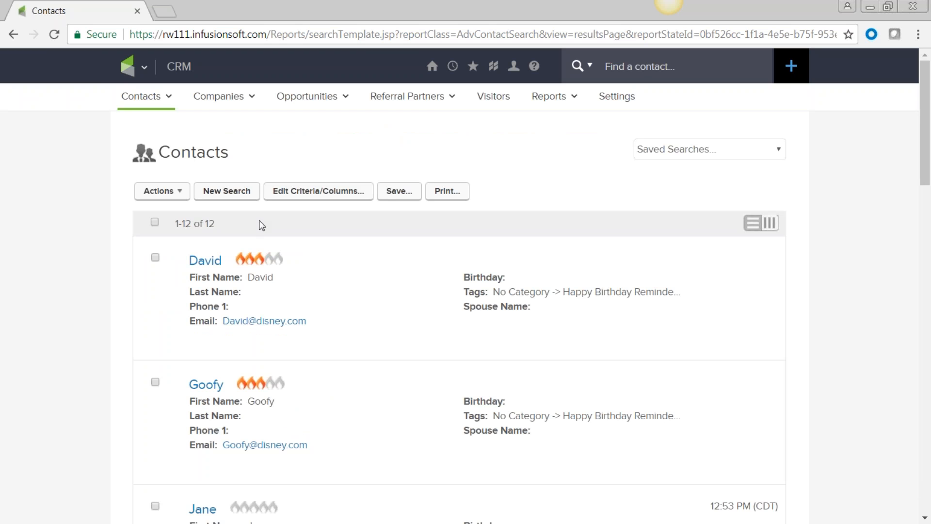
Select all 12 contacts and try saving the search as 'Newsletter List'
{"action": "left_click", "coordinate": [155, 222]}
{"action": "left_click", "coordinate": [405, 194]}
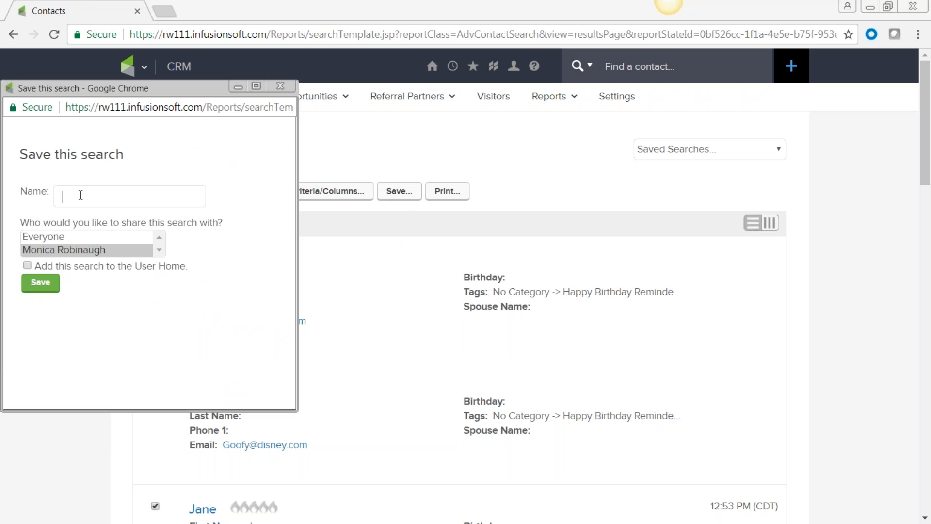
{"action": "type", "text": "newsletter"}
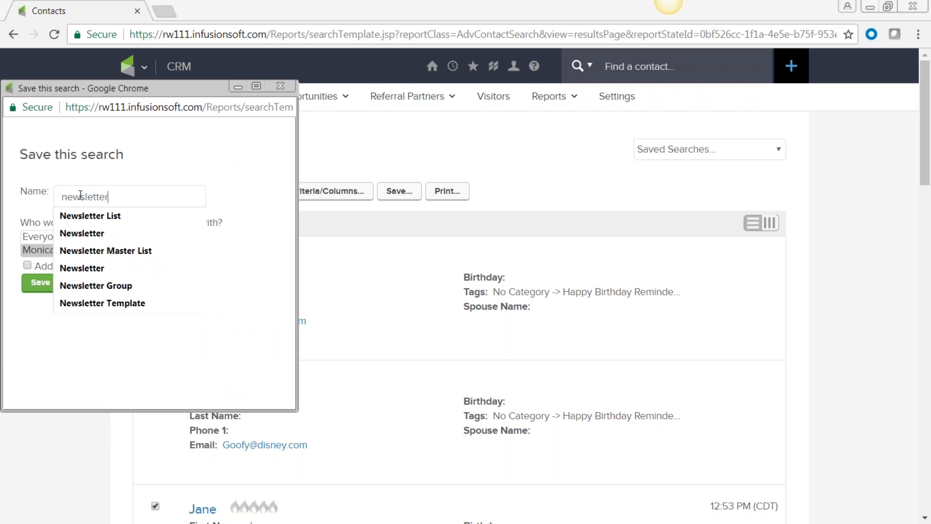
{"action": "left_click", "coordinate": [82, 216]}
{"action": "left_click", "coordinate": [40, 282]}
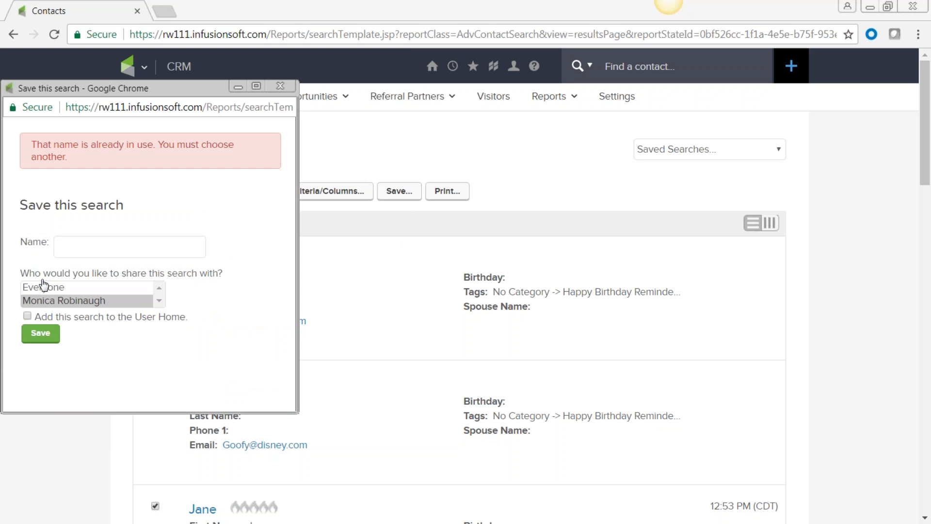
Save the search under the name 'Blog List' instead
{"action": "left_click", "coordinate": [76, 245]}
{"action": "type", "text": "Blog Lia"}
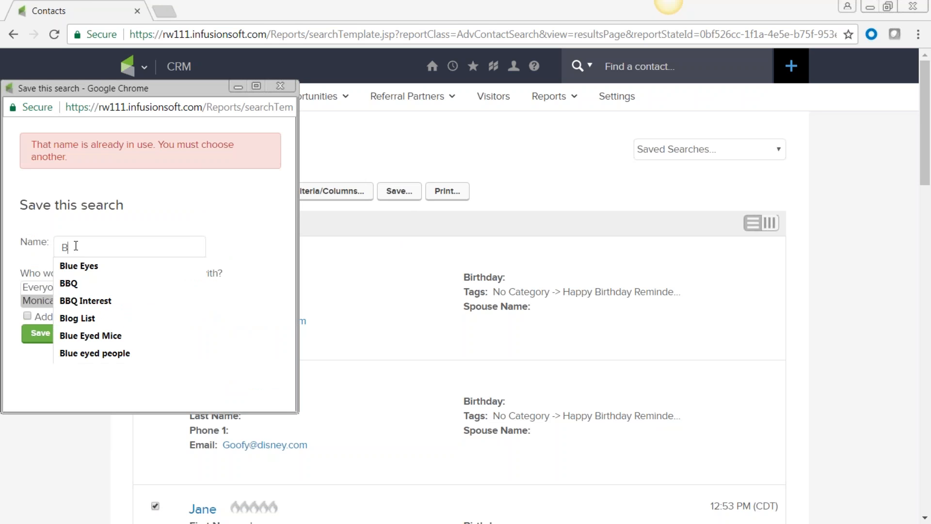
{"action": "key", "text": "BackSpace"}
{"action": "type", "text": "st"}
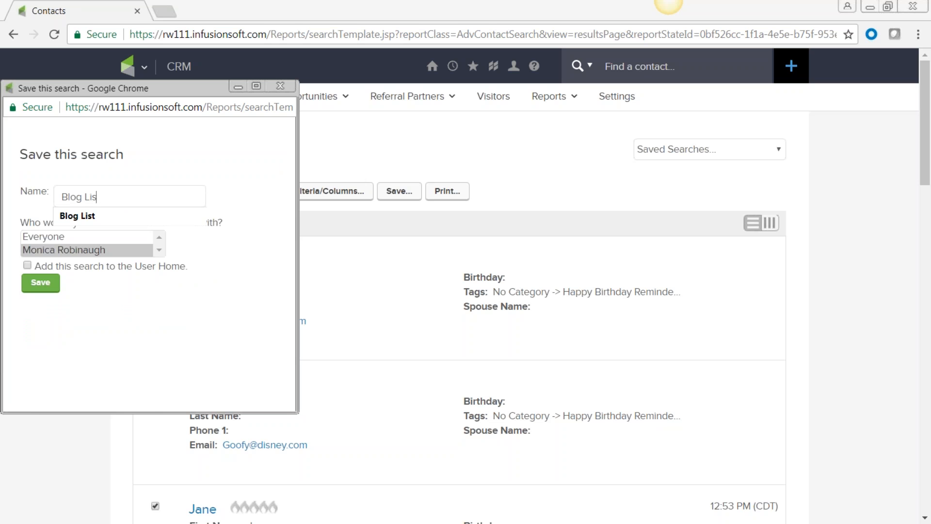
{"action": "left_click", "coordinate": [39, 287]}
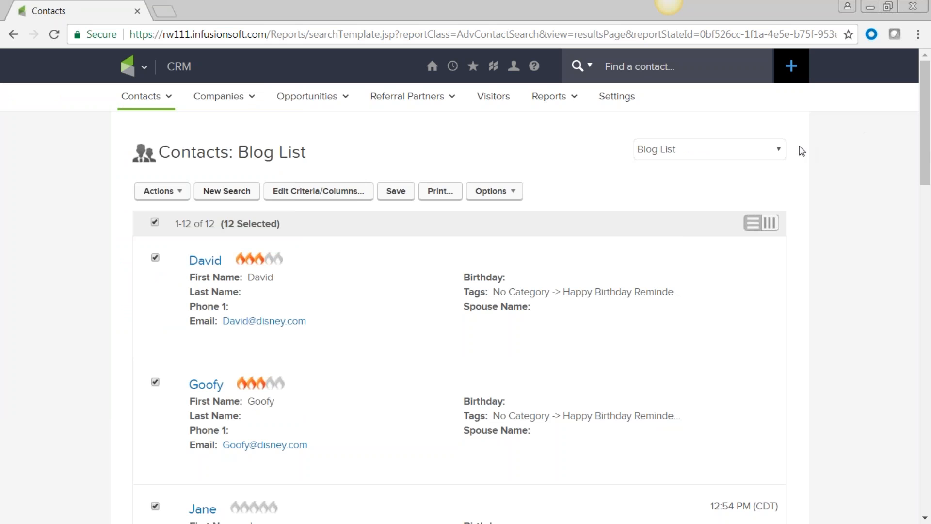
On the Dashboard, add a Contact statistic for the Blog List saved search and save it
{"action": "left_click", "coordinate": [145, 68]}
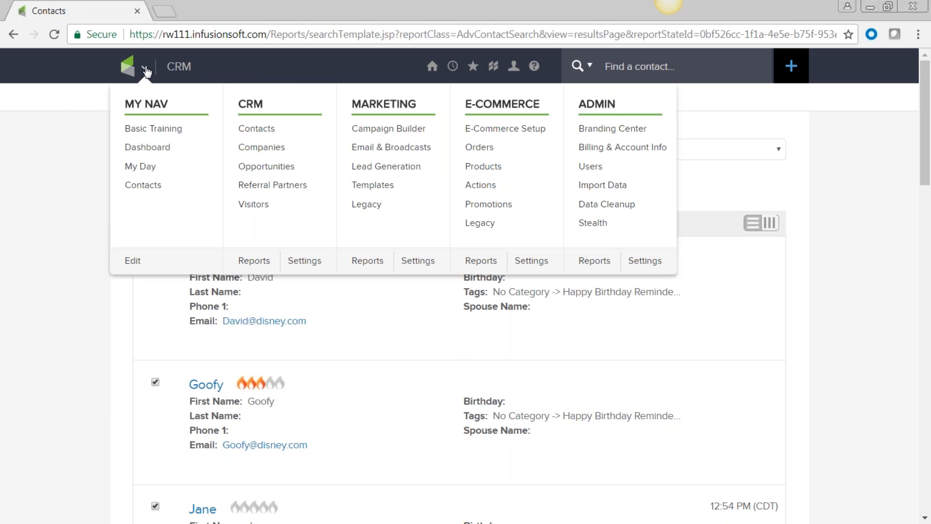
{"action": "left_click", "coordinate": [142, 148]}
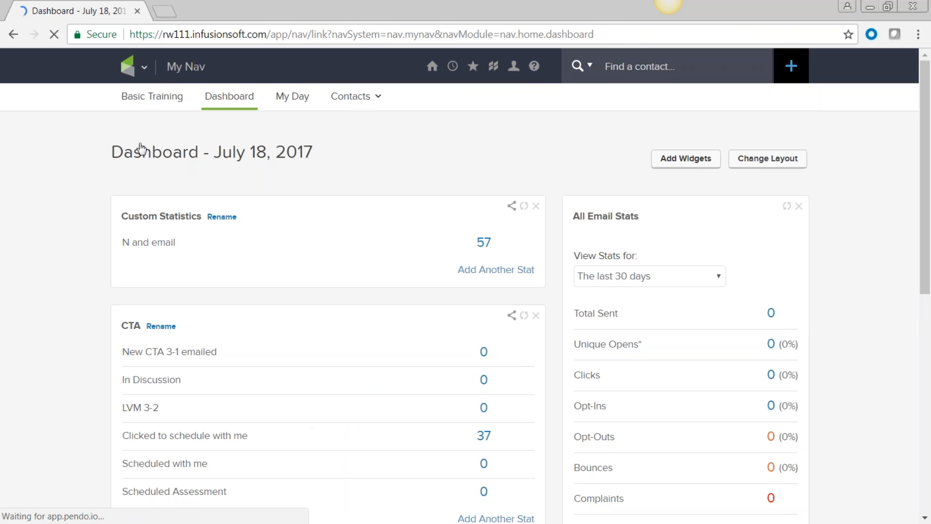
{"action": "left_click", "coordinate": [498, 276]}
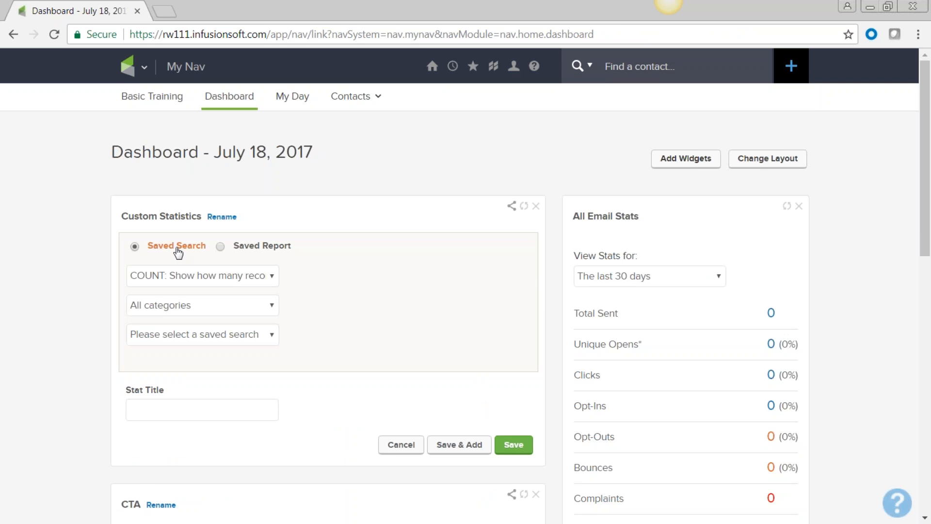
{"action": "left_click", "coordinate": [264, 304]}
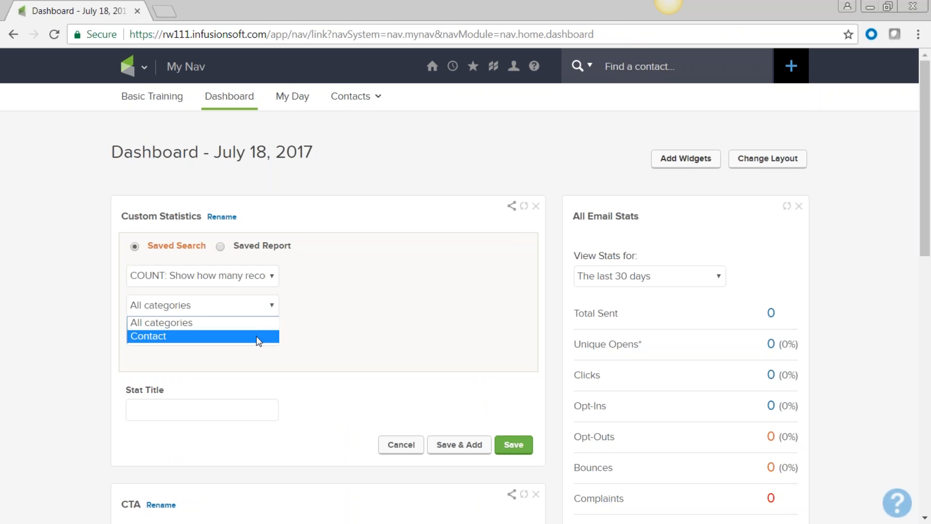
{"action": "left_click", "coordinate": [258, 335]}
{"action": "left_click", "coordinate": [271, 338]}
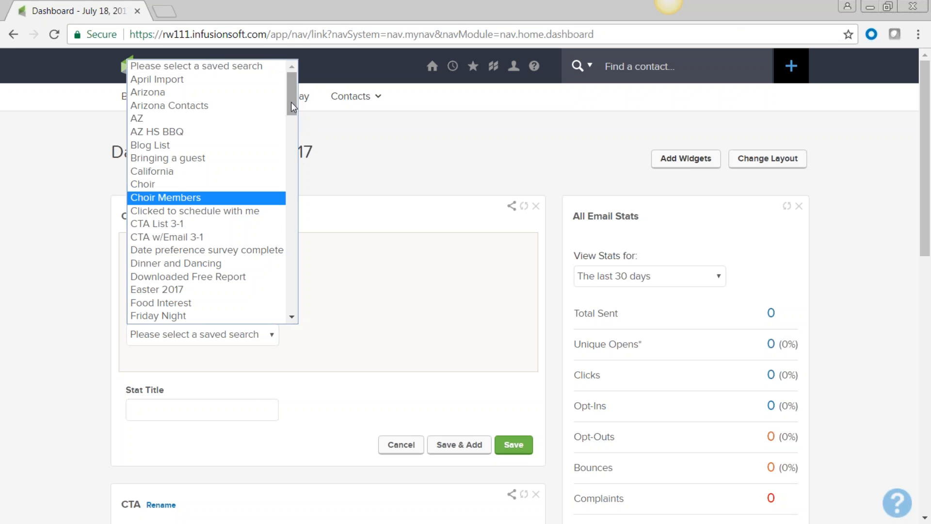
{"action": "left_click", "coordinate": [183, 147]}
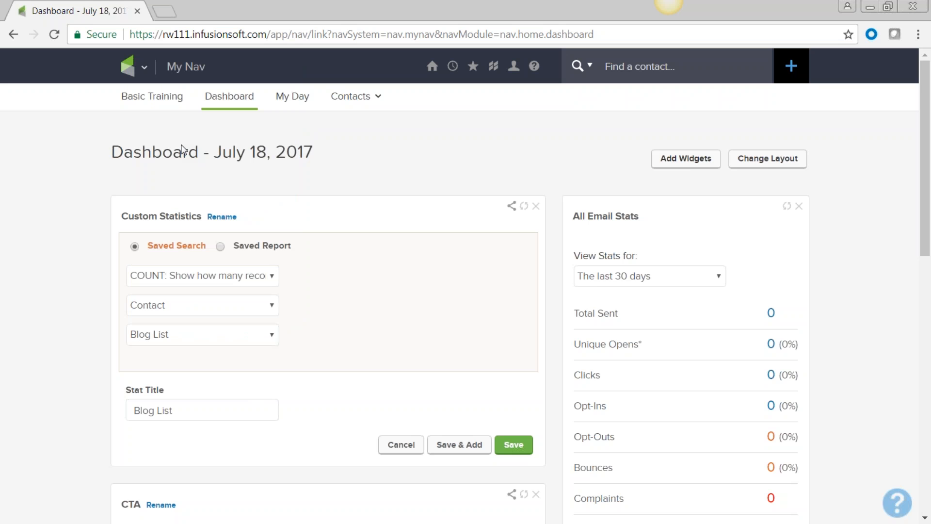
{"action": "left_click", "coordinate": [511, 447]}
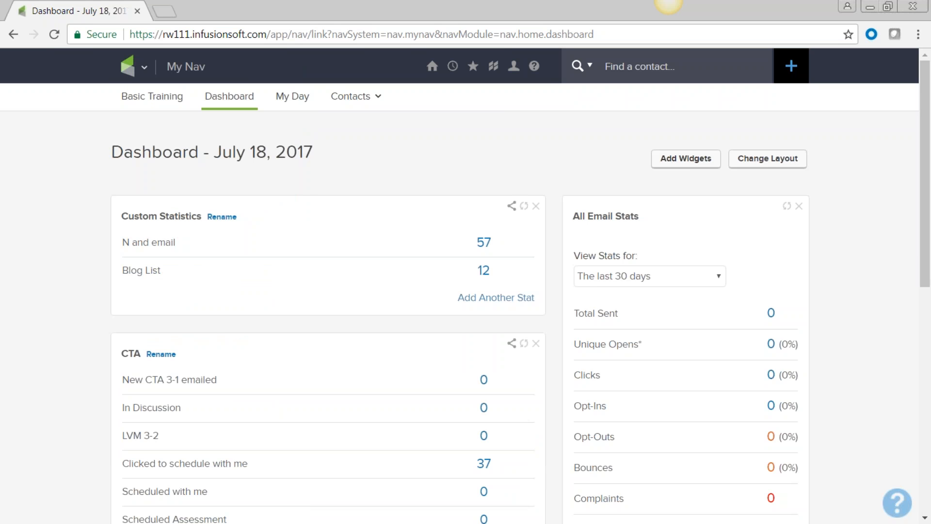
Open the 12 Blog List contacts, select all, and choose Send a Broadcast from Actions
{"action": "mouse_move", "coordinate": [144, 271]}
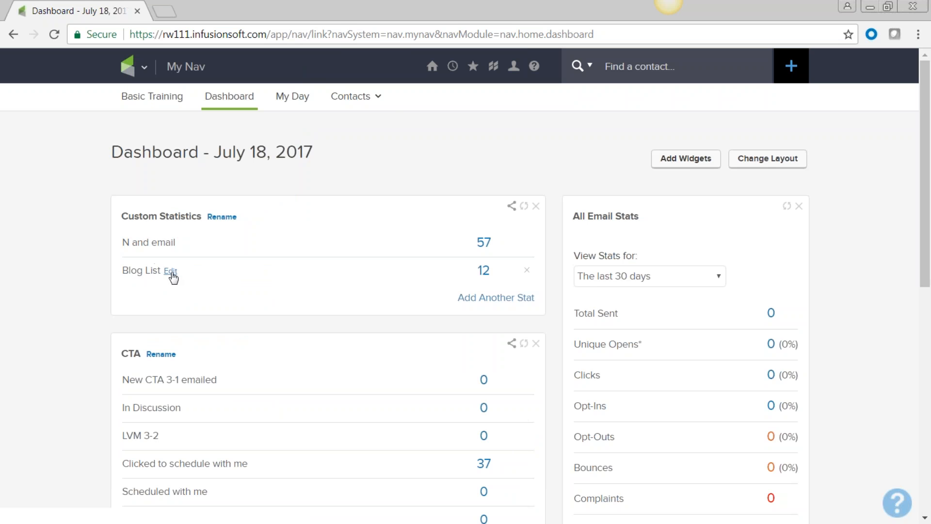
{"action": "left_click", "coordinate": [483, 270]}
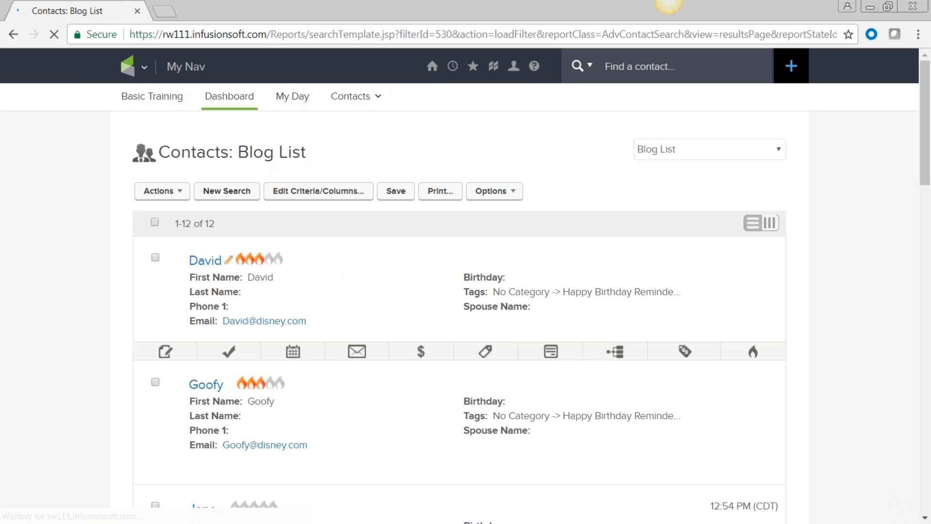
{"action": "left_click", "coordinate": [154, 221]}
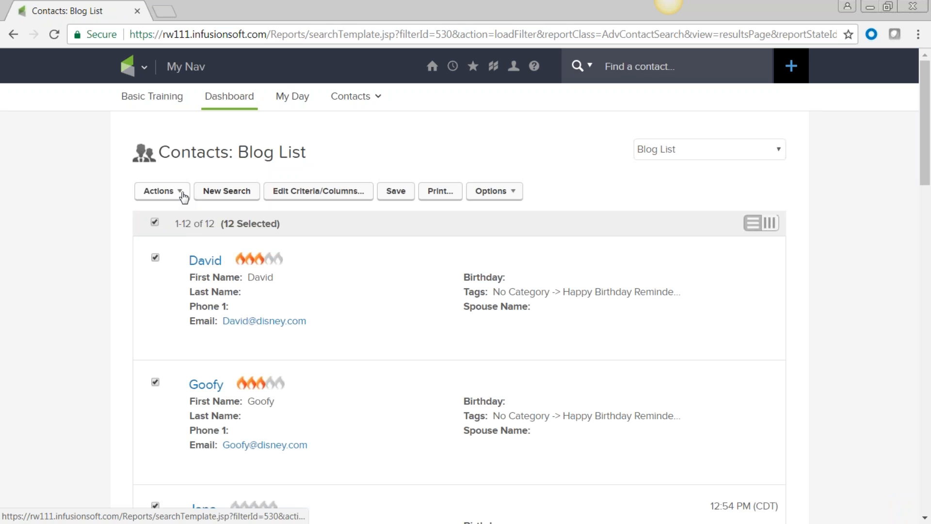
{"action": "left_click", "coordinate": [184, 195]}
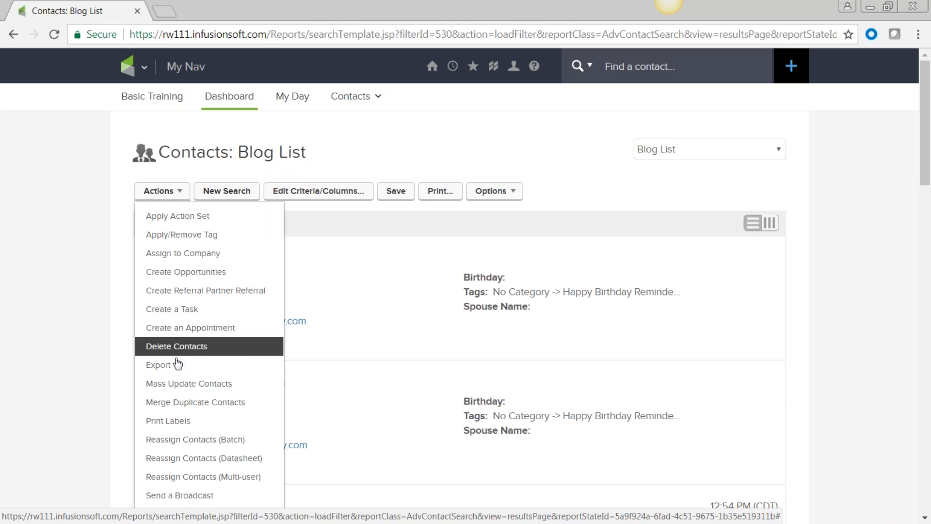
{"action": "left_click", "coordinate": [188, 496]}
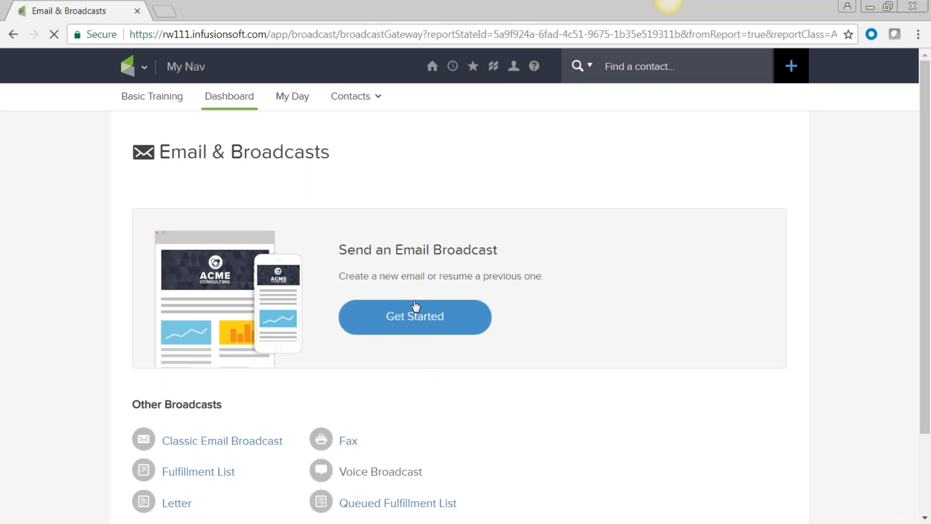
Start a new email broadcast and pick the May 22 Merge template from My Templates
{"action": "left_click", "coordinate": [427, 323]}
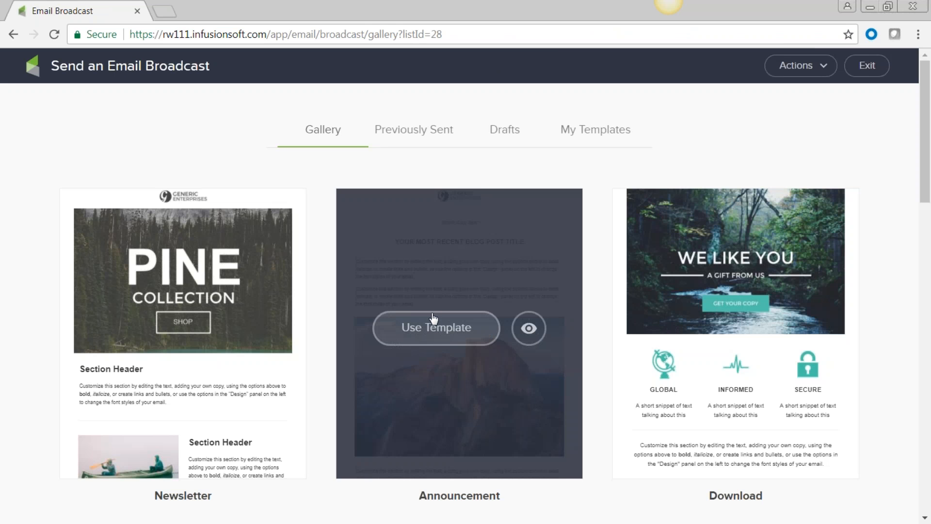
{"action": "left_click", "coordinate": [601, 138]}
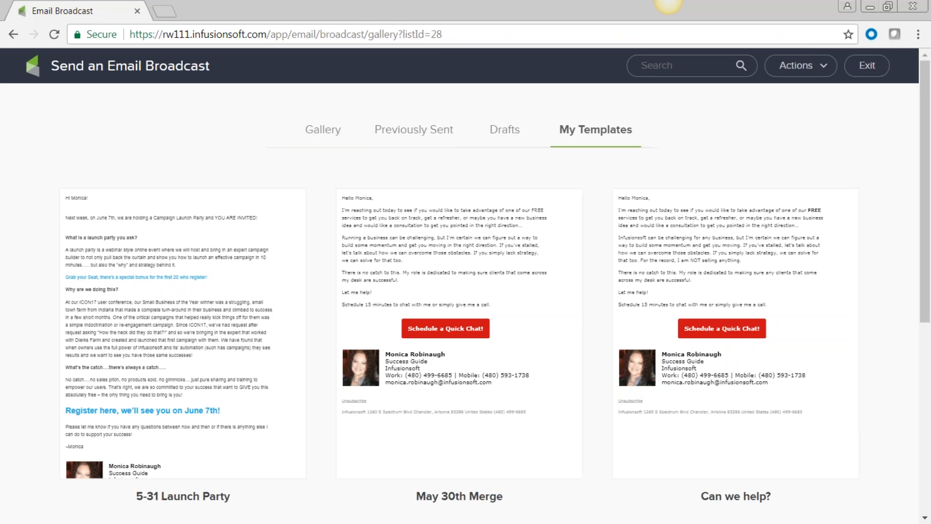
{"action": "mouse_move", "coordinate": [569, 324]}
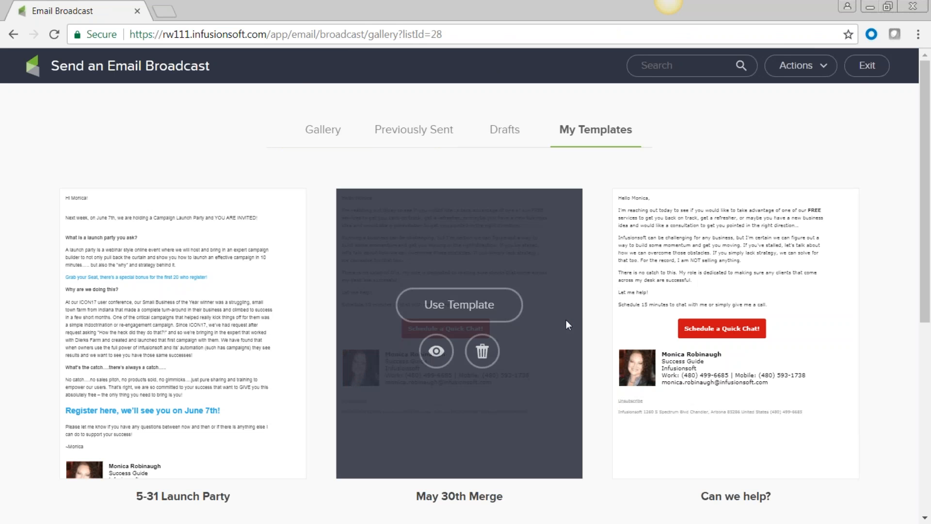
{"action": "scroll", "coordinate": [662, 331], "scroll_direction": "down", "scroll_amount": 7}
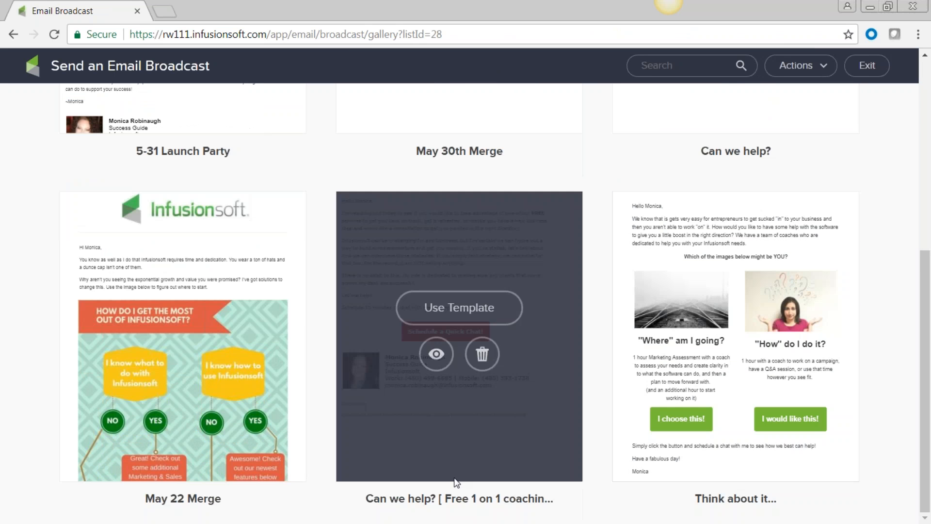
{"action": "mouse_move", "coordinate": [201, 359]}
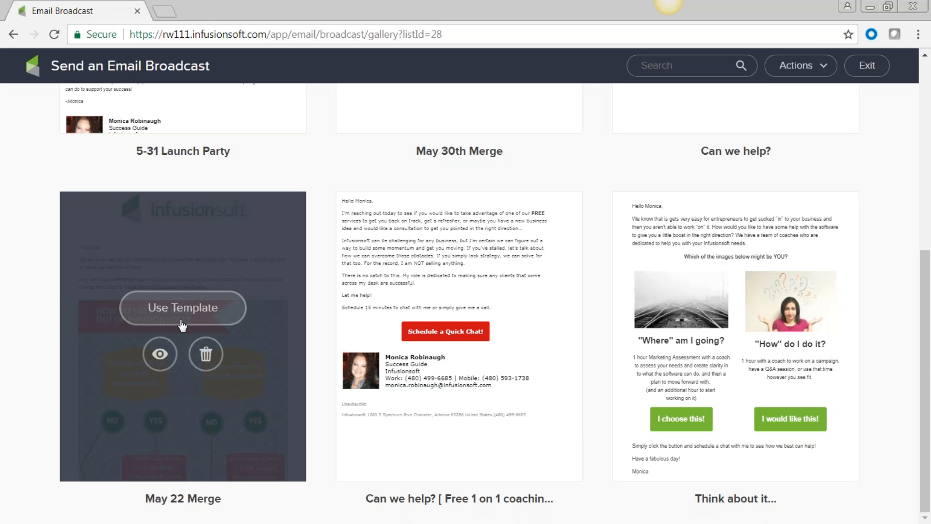
{"action": "left_click", "coordinate": [189, 310]}
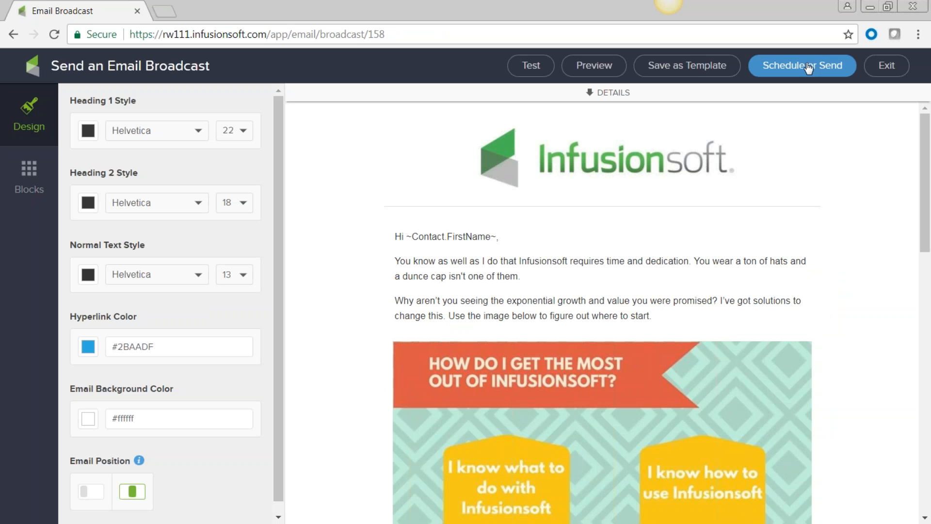
Exit the email editor, saving the draft, then go back three pages to Email & Broadcasts
{"action": "left_click", "coordinate": [890, 65]}
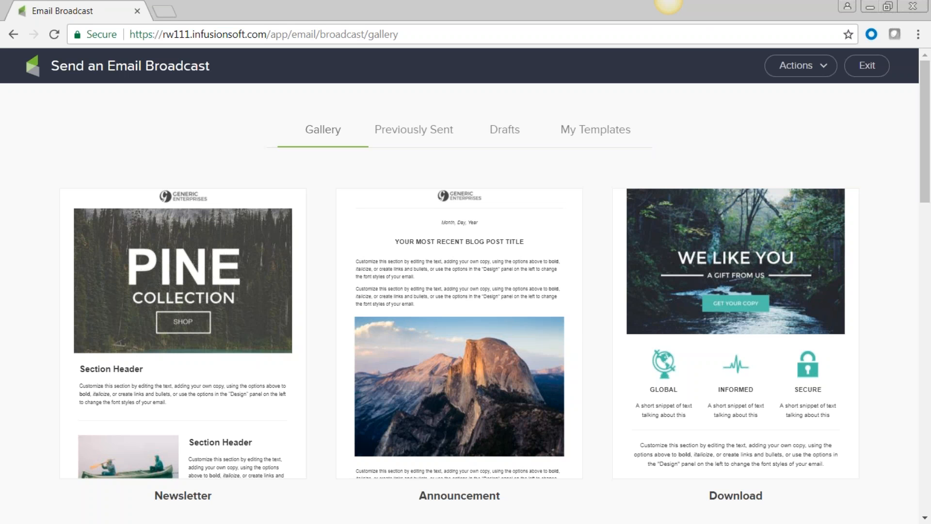
{"action": "left_click", "coordinate": [13, 35]}
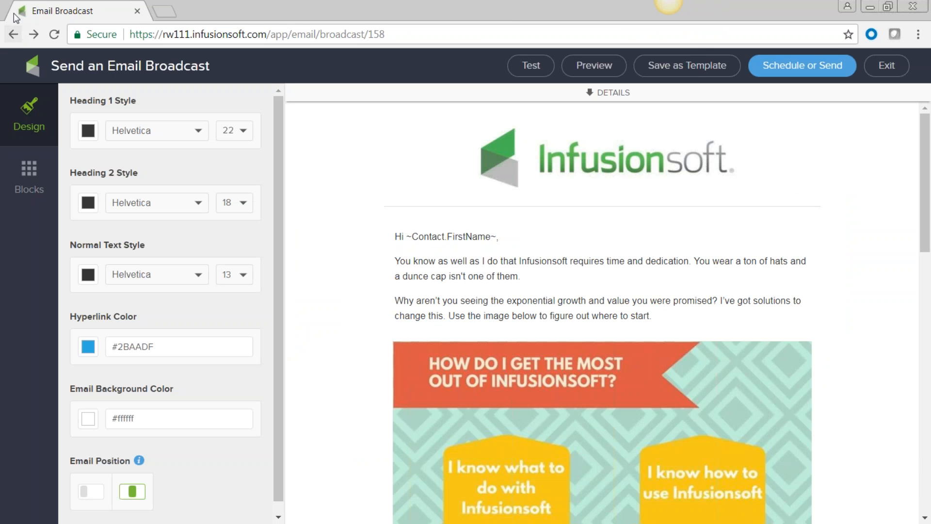
{"action": "left_click", "coordinate": [13, 35]}
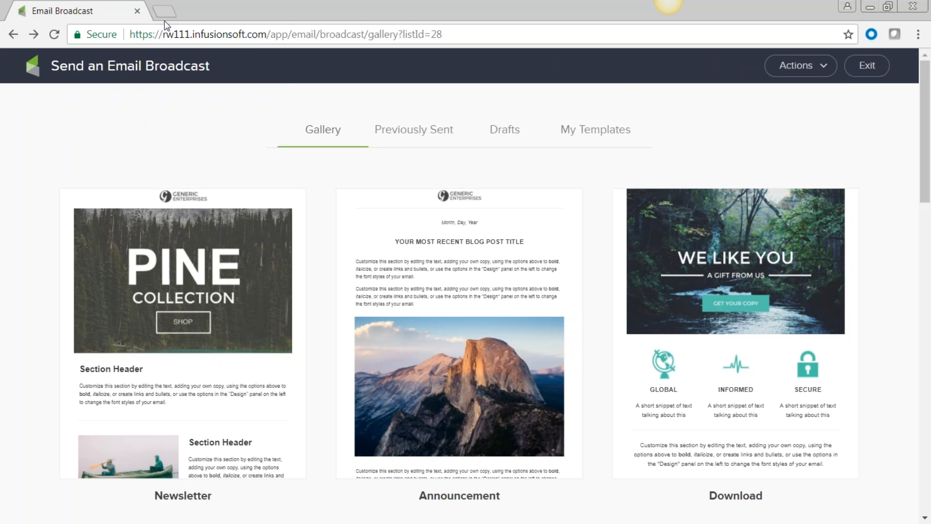
{"action": "left_click", "coordinate": [9, 34]}
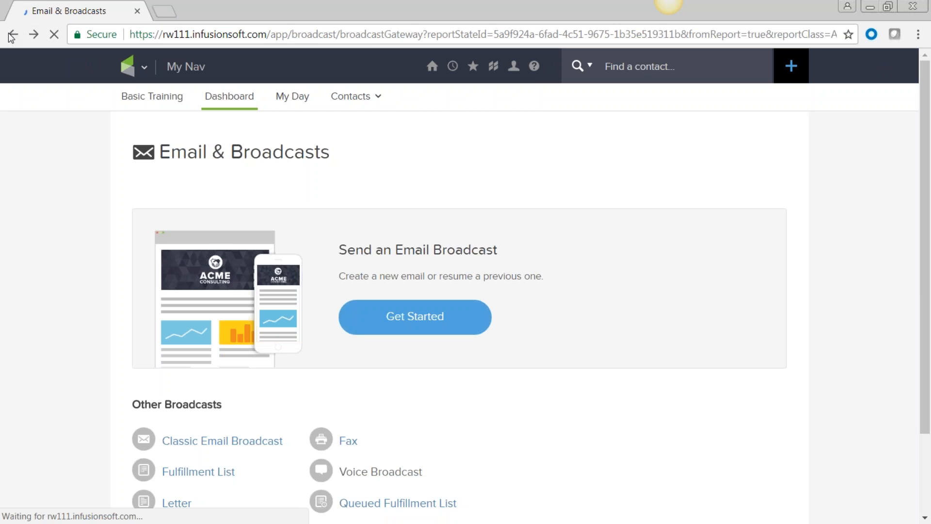
Go back to the Blog List search results listing all 12 contacts
{"action": "left_click", "coordinate": [11, 35]}
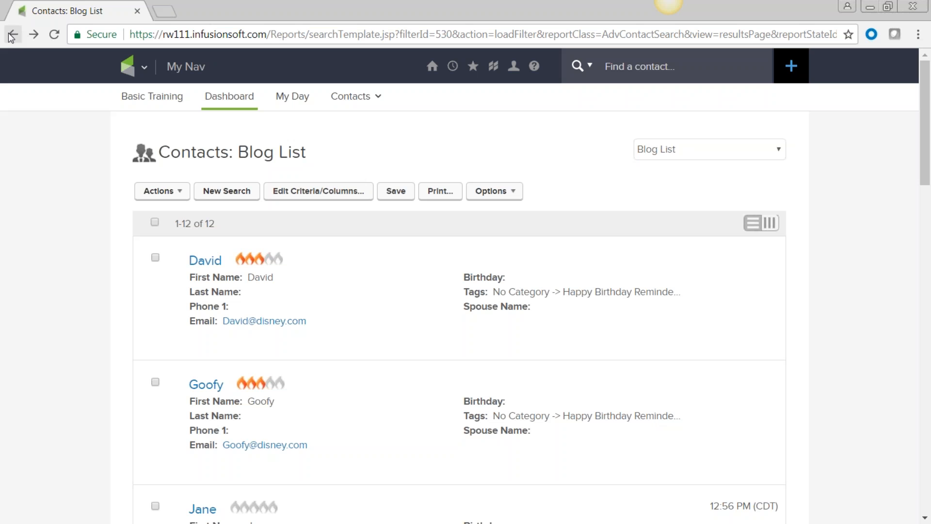
Open the contact's record from the Blog List results and check the first name and Company fields
{"action": "mouse_move", "coordinate": [210, 257]}
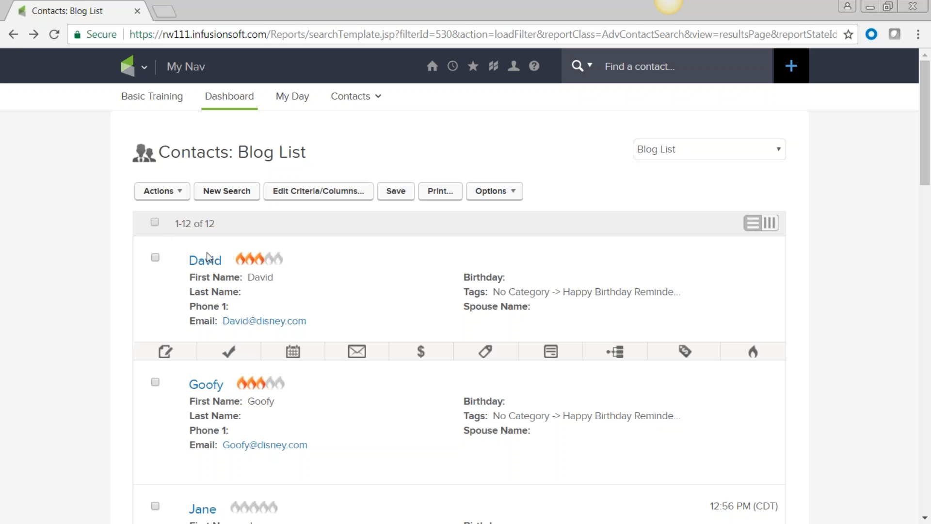
{"action": "left_click", "coordinate": [209, 264]}
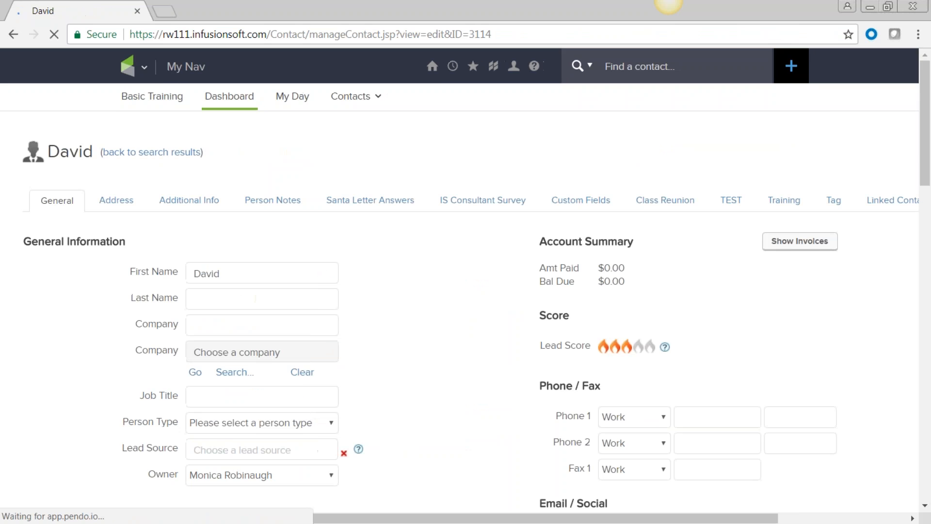
{"action": "scroll", "coordinate": [480, 326], "scroll_direction": "down", "scroll_amount": 3}
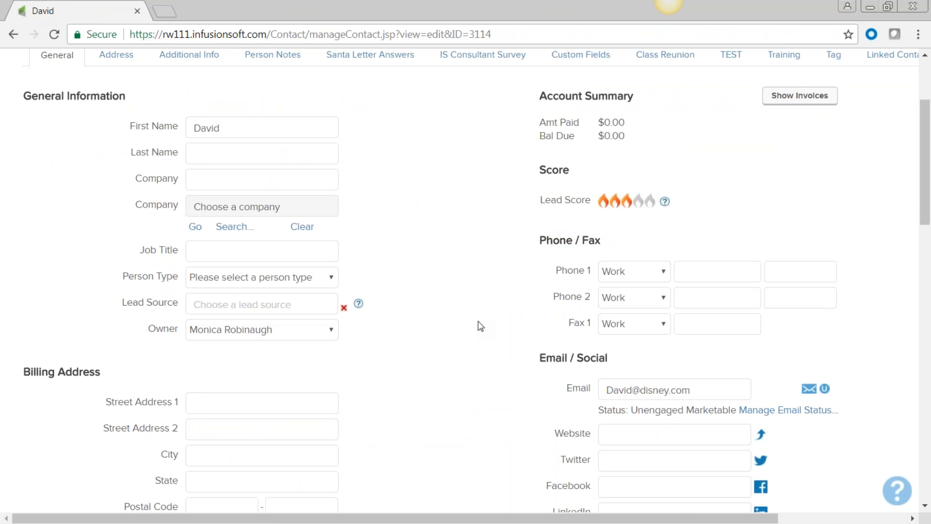
{"action": "left_click_drag", "start_coordinate": [230, 127], "coordinate": [187, 127]}
{"action": "left_click", "coordinate": [196, 184]}
Check the person type options without changing them, and review the contact's three tags, including MKTPL-Newsletter
{"action": "scroll", "coordinate": [410, 286], "scroll_direction": "down", "scroll_amount": 3}
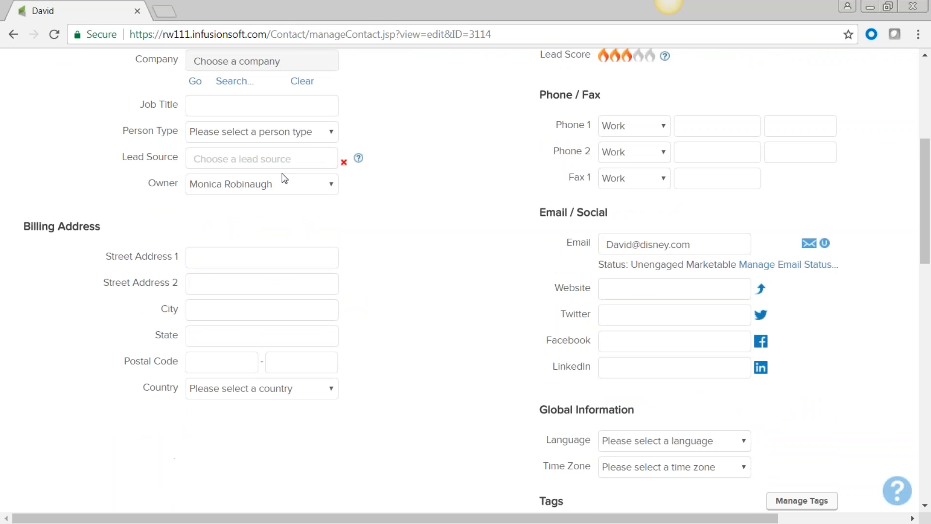
{"action": "left_click", "coordinate": [332, 137]}
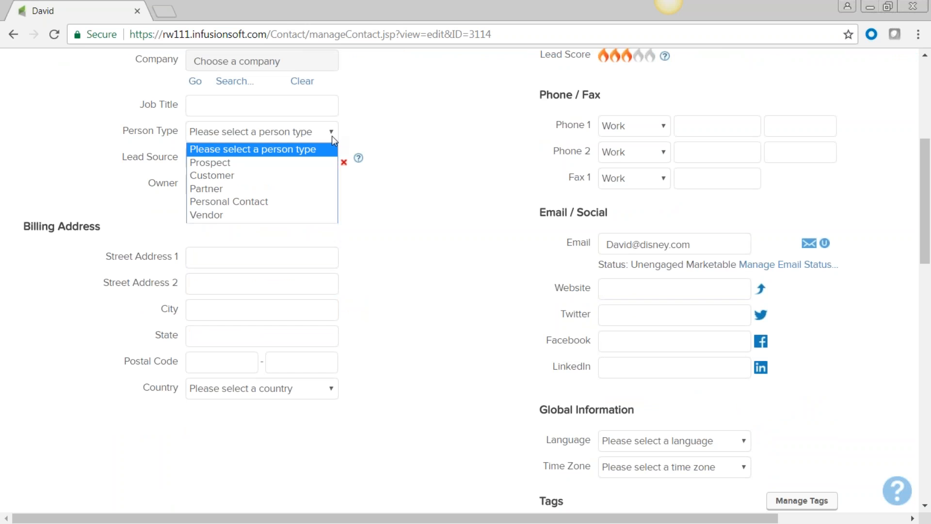
{"action": "left_click", "coordinate": [332, 136]}
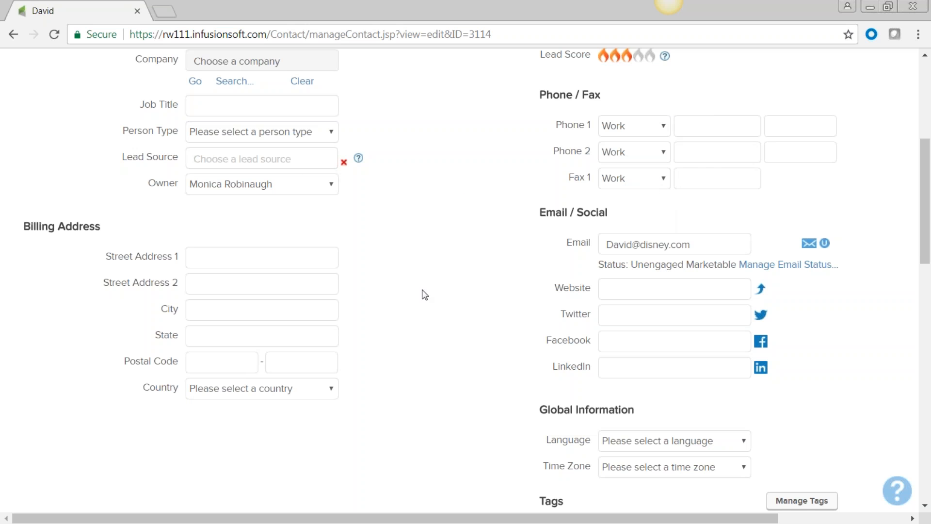
{"action": "scroll", "coordinate": [394, 296], "scroll_direction": "down", "scroll_amount": 6}
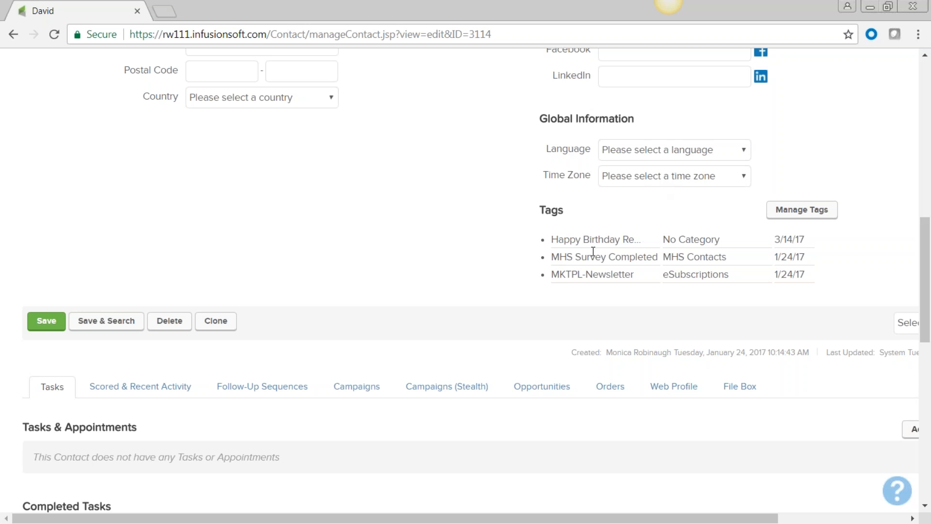
{"action": "scroll", "coordinate": [588, 258], "scroll_direction": "down", "scroll_amount": 3}
{"action": "scroll", "coordinate": [335, 231], "scroll_direction": "up", "scroll_amount": 15}
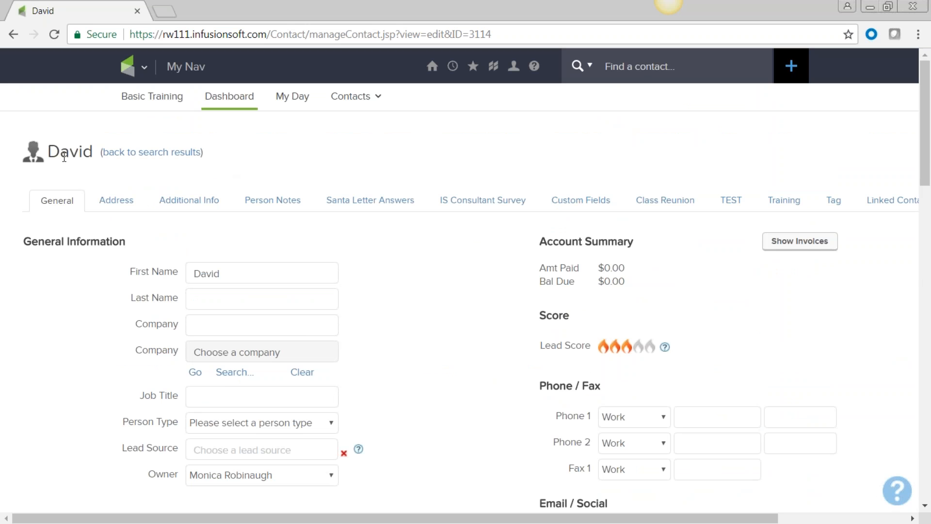
Review the contact's address and additional info, then select the person note 'Met at the gym'
{"action": "left_click", "coordinate": [113, 210]}
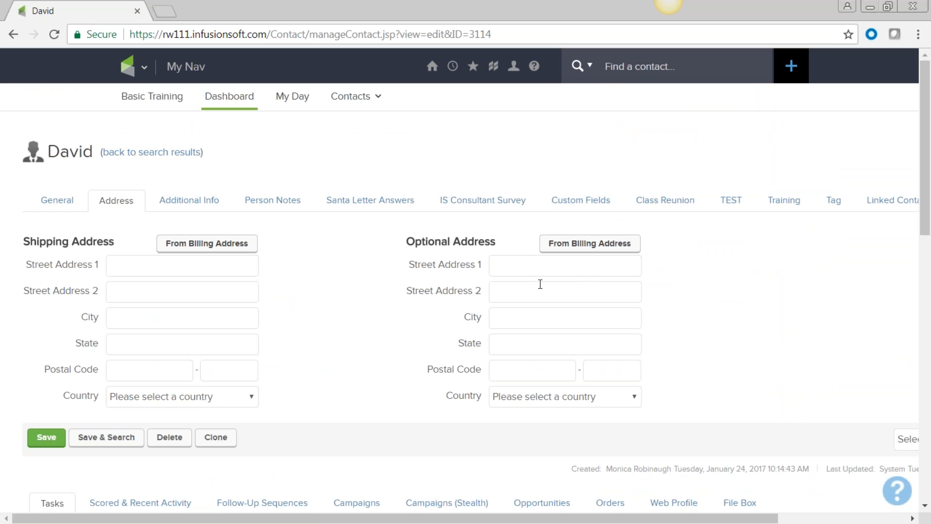
{"action": "left_click", "coordinate": [178, 202]}
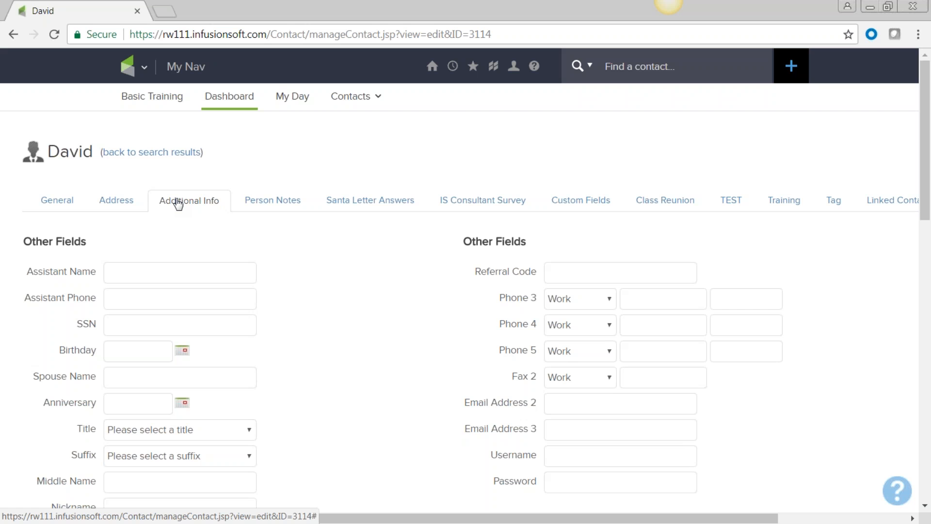
{"action": "scroll", "coordinate": [329, 277], "scroll_direction": "down", "scroll_amount": 2}
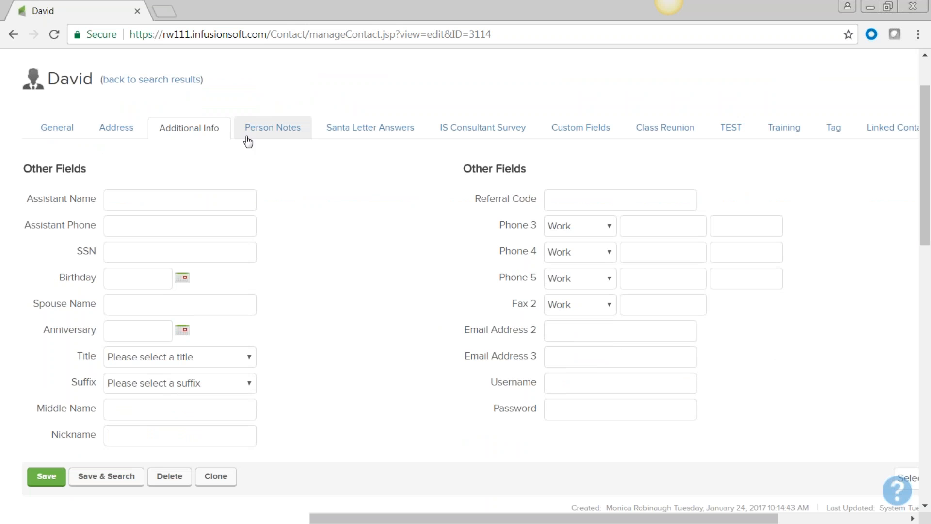
{"action": "left_click", "coordinate": [271, 131]}
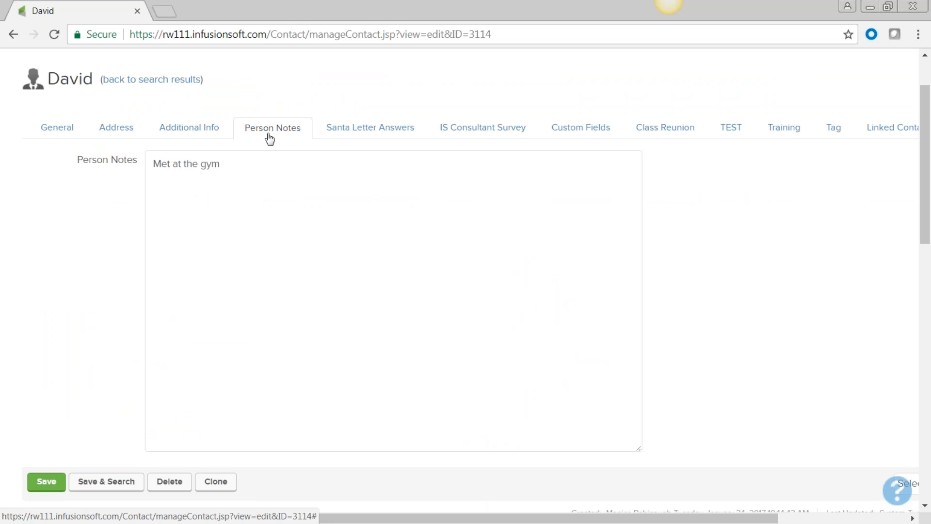
{"action": "left_click_drag", "start_coordinate": [223, 164], "coordinate": [148, 238]}
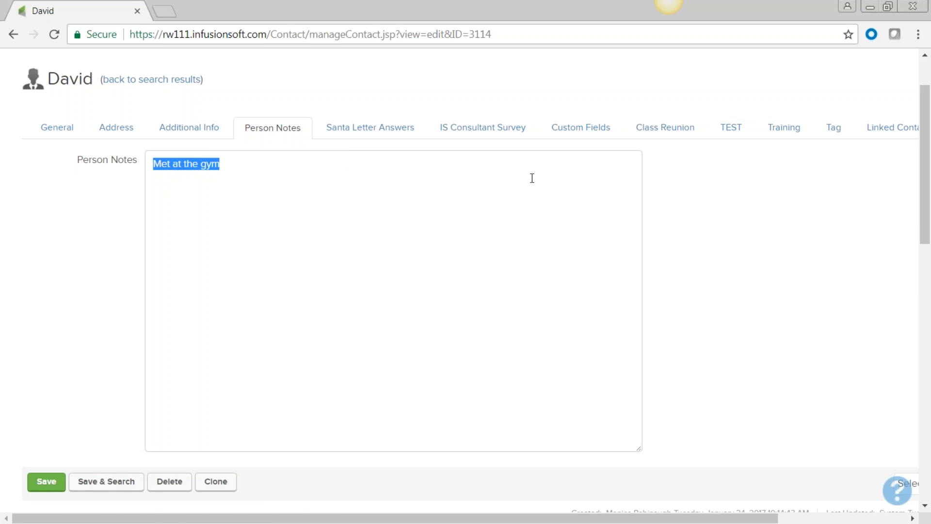
Check Santa Letter Answers, then review the IS Consultant Survey's blank fields for children's names, ages and genders
{"action": "left_click", "coordinate": [597, 136]}
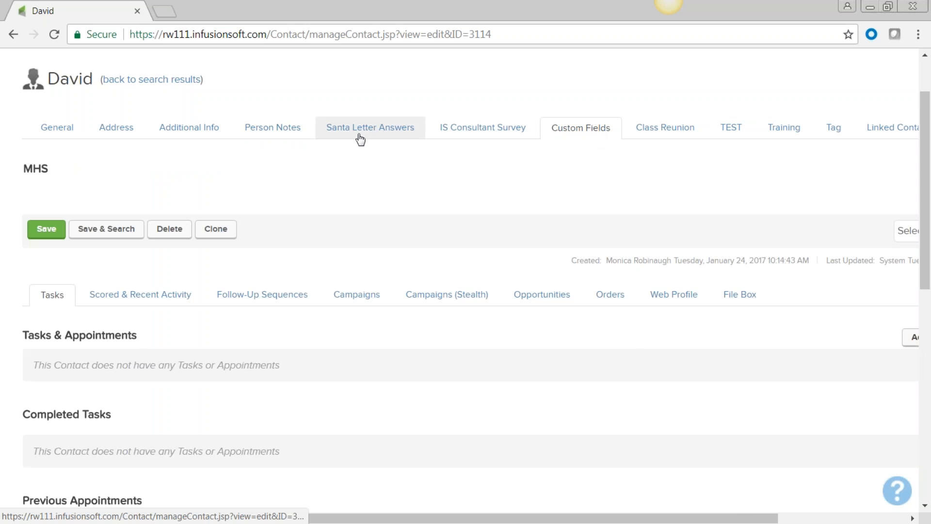
{"action": "left_click", "coordinate": [362, 129]}
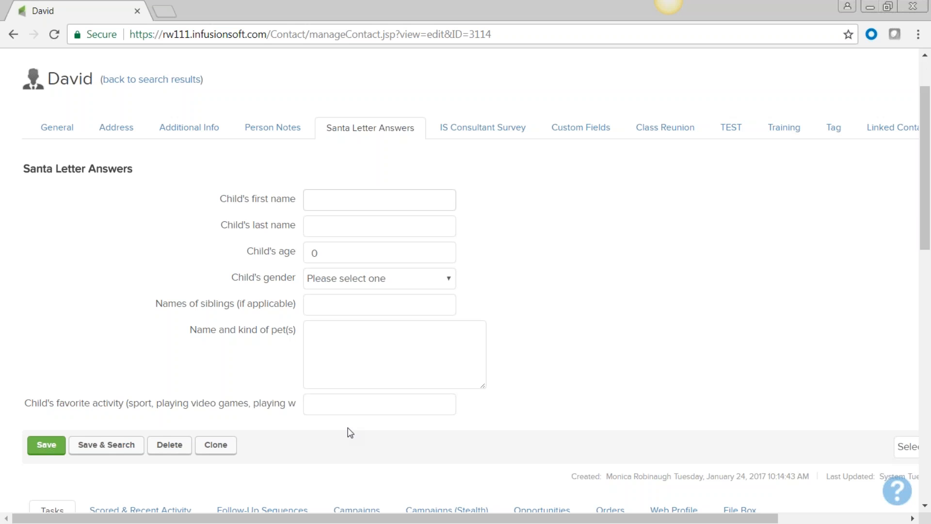
{"action": "left_click", "coordinate": [589, 133]}
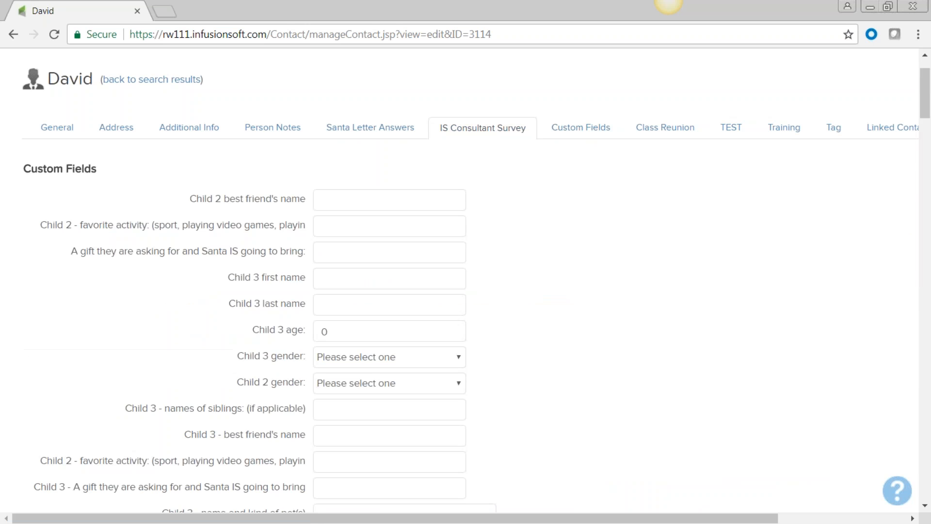
{"action": "scroll", "coordinate": [503, 272], "scroll_direction": "down", "scroll_amount": 15}
{"action": "scroll", "coordinate": [502, 273], "scroll_direction": "down", "scroll_amount": 3}
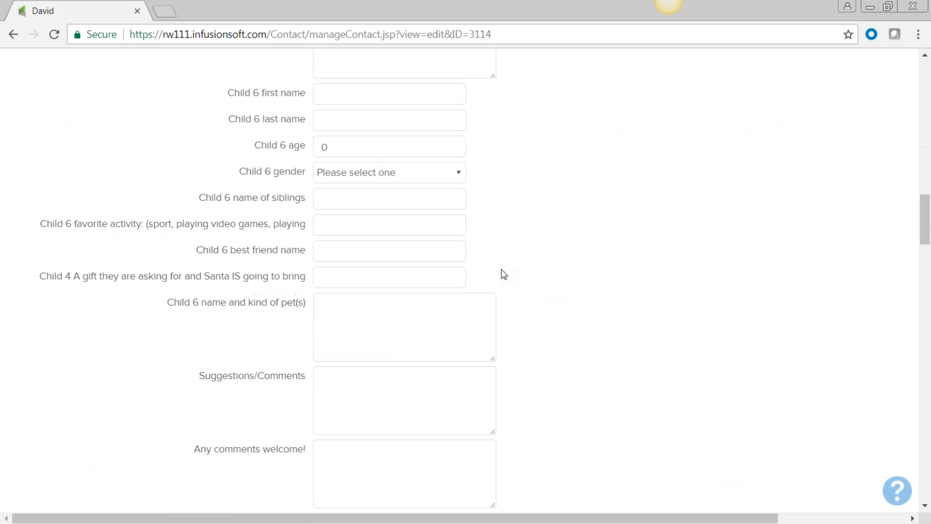
{"action": "scroll", "coordinate": [501, 272], "scroll_direction": "down", "scroll_amount": 7}
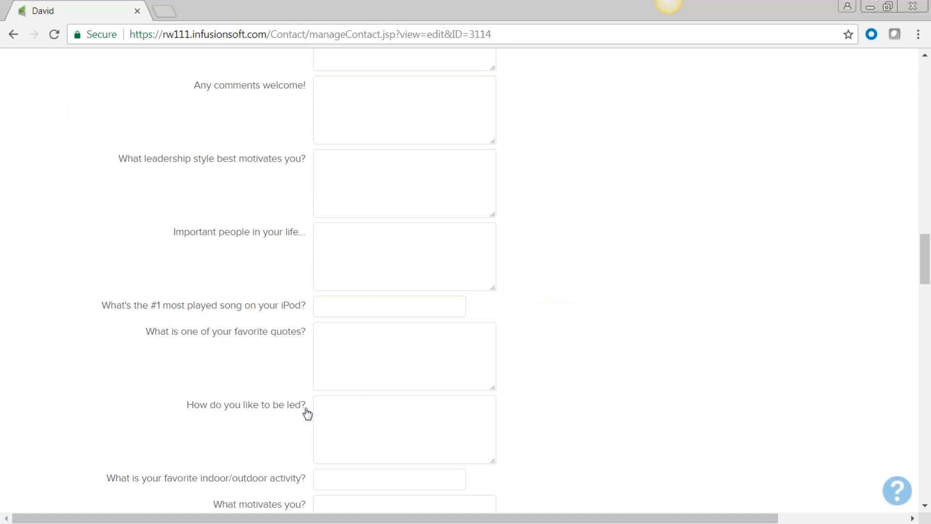
{"action": "scroll", "coordinate": [485, 420], "scroll_direction": "down", "scroll_amount": 3}
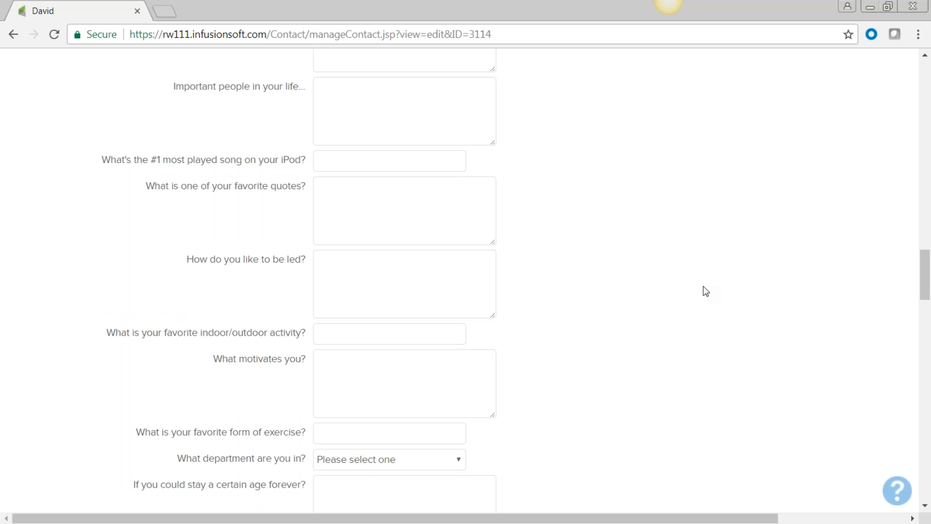
{"action": "scroll", "coordinate": [703, 286], "scroll_direction": "up", "scroll_amount": 20}
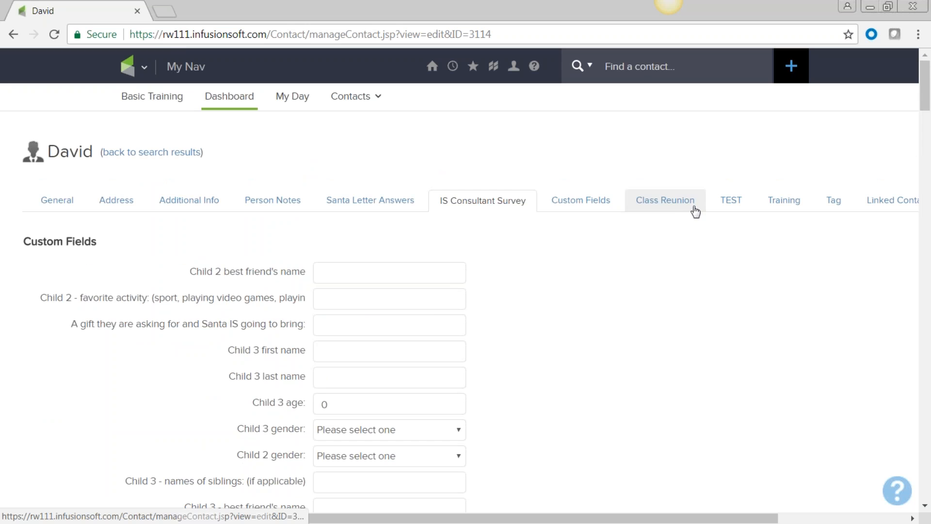
Glance at Class Reunion, then review General details down to Tasks, which lists no tasks or appointments
{"action": "left_click", "coordinate": [674, 209]}
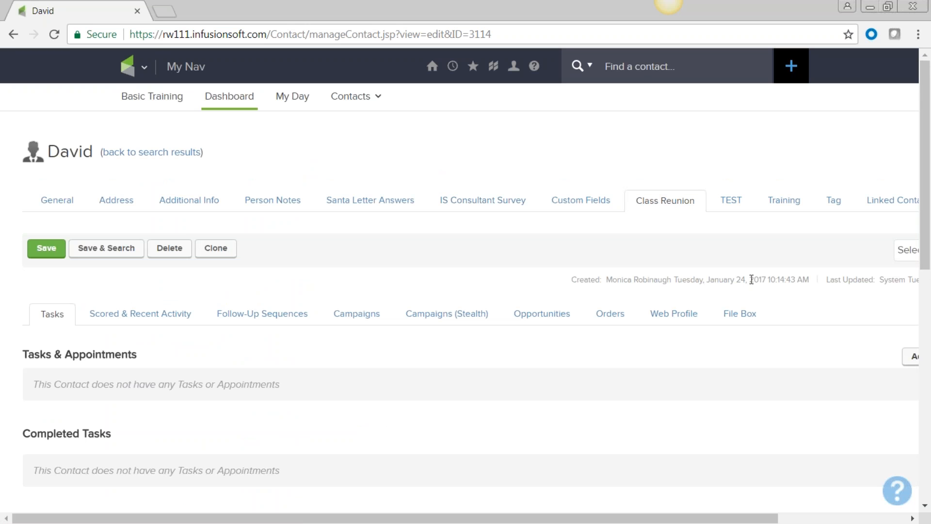
{"action": "left_click", "coordinate": [51, 199]}
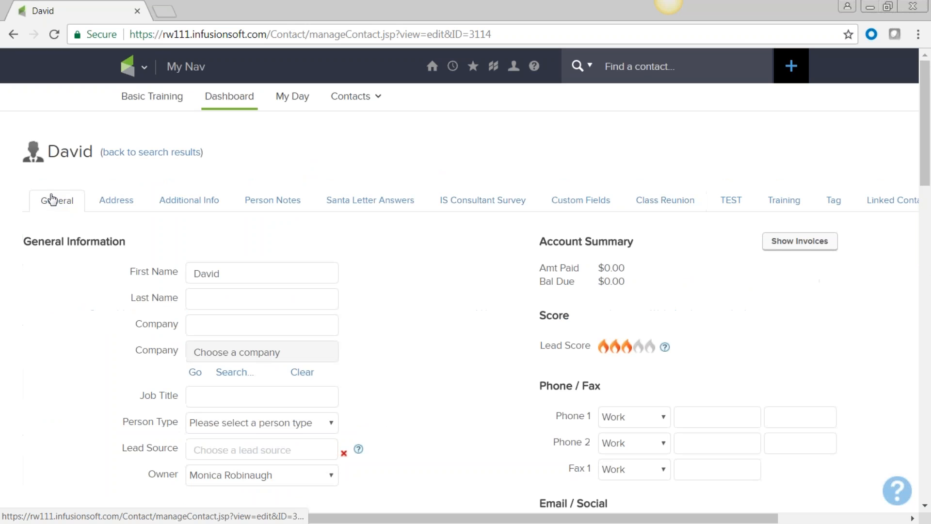
{"action": "scroll", "coordinate": [436, 282], "scroll_direction": "down", "scroll_amount": 2}
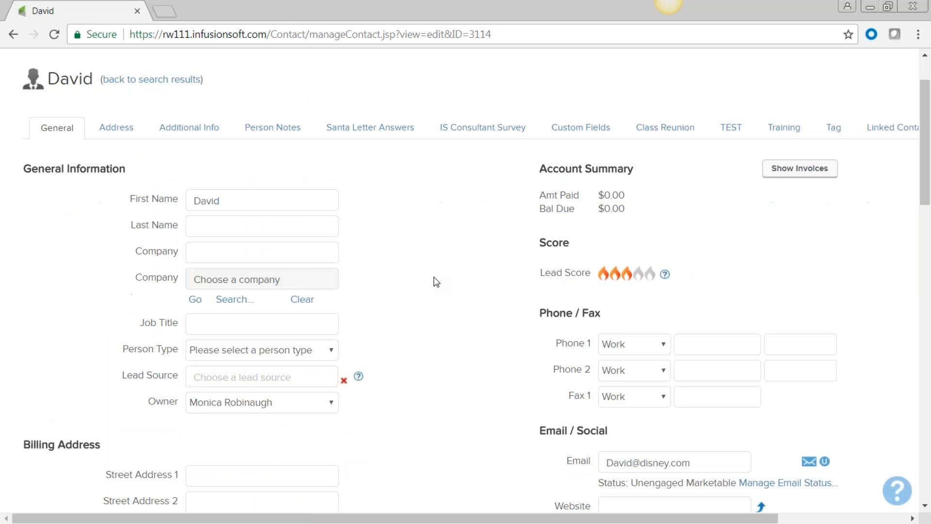
{"action": "scroll", "coordinate": [436, 281], "scroll_direction": "down", "scroll_amount": 8}
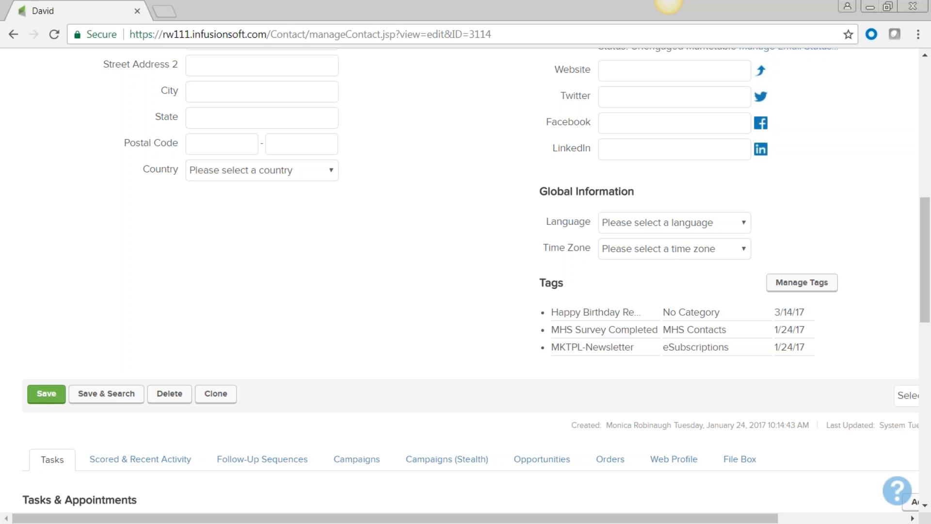
{"action": "scroll", "coordinate": [354, 339], "scroll_direction": "up", "scroll_amount": 10}
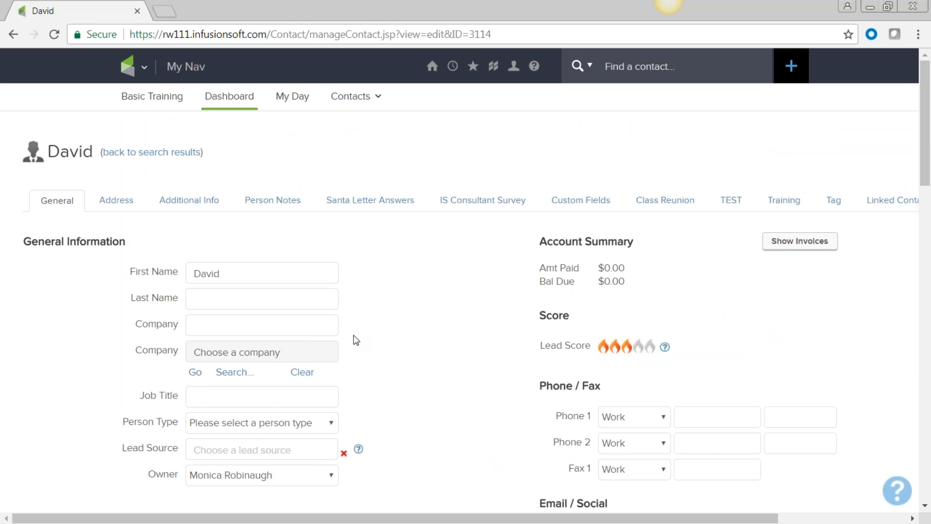
{"action": "scroll", "coordinate": [355, 340], "scroll_direction": "down", "scroll_amount": 10}
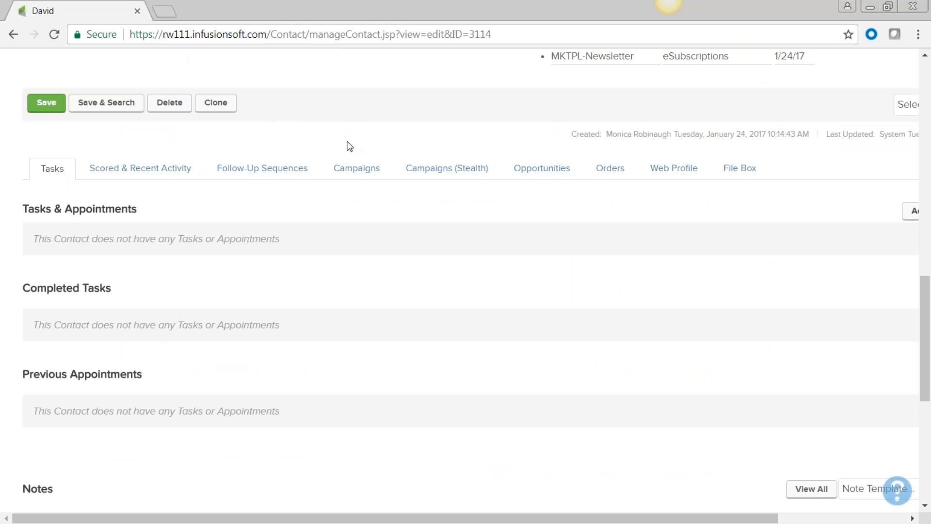
{"action": "scroll", "coordinate": [412, 197], "scroll_direction": "up", "scroll_amount": 6}
{"action": "scroll", "coordinate": [413, 196], "scroll_direction": "up", "scroll_amount": 3}
{"action": "scroll", "coordinate": [412, 196], "scroll_direction": "down", "scroll_amount": 9}
{"action": "scroll", "coordinate": [127, 392], "scroll_direction": "down", "scroll_amount": 3}
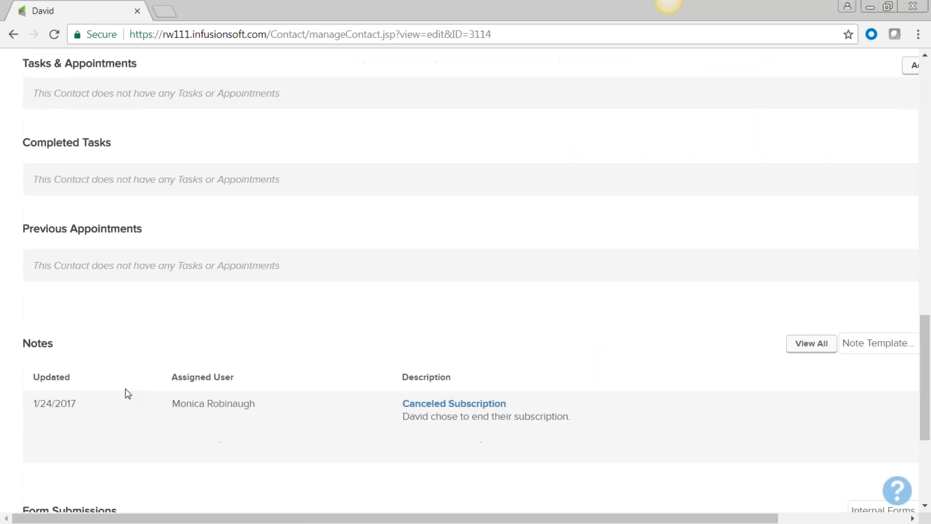
{"action": "scroll", "coordinate": [111, 393], "scroll_direction": "down", "scroll_amount": 3}
{"action": "scroll", "coordinate": [111, 390], "scroll_direction": "down", "scroll_amount": 2}
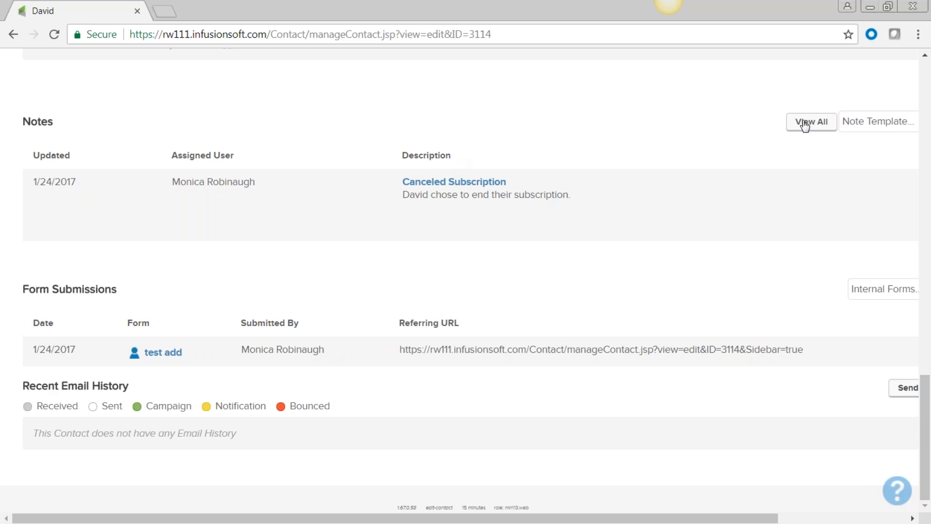
{"action": "scroll", "coordinate": [815, 421], "scroll_direction": "right", "scroll_amount": 5}
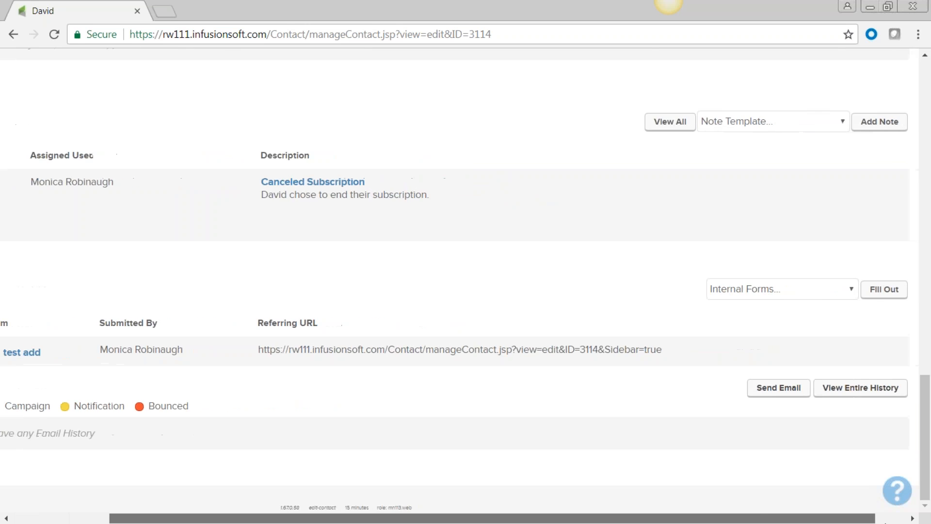
{"action": "left_click", "coordinate": [830, 121]}
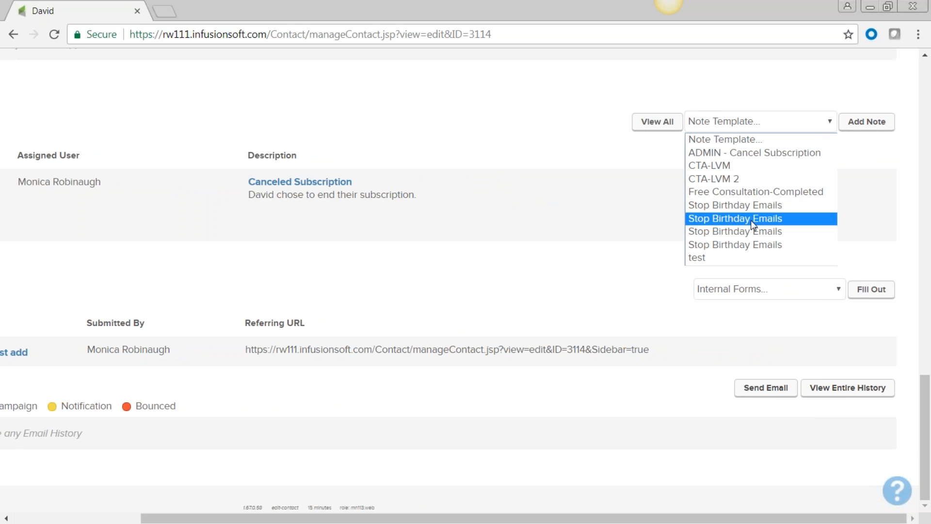
{"action": "left_click", "coordinate": [779, 517]}
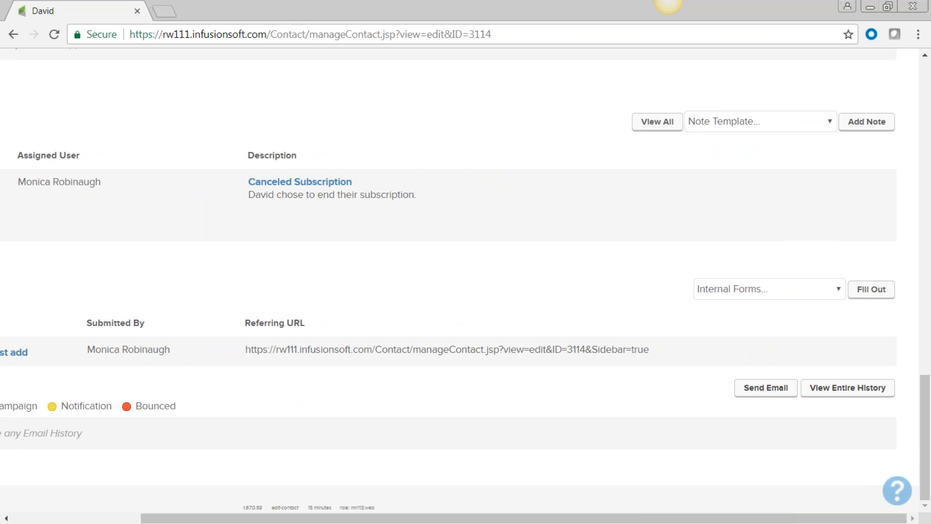
{"action": "left_click_drag", "start_coordinate": [637, 518], "coordinate": [508, 518]}
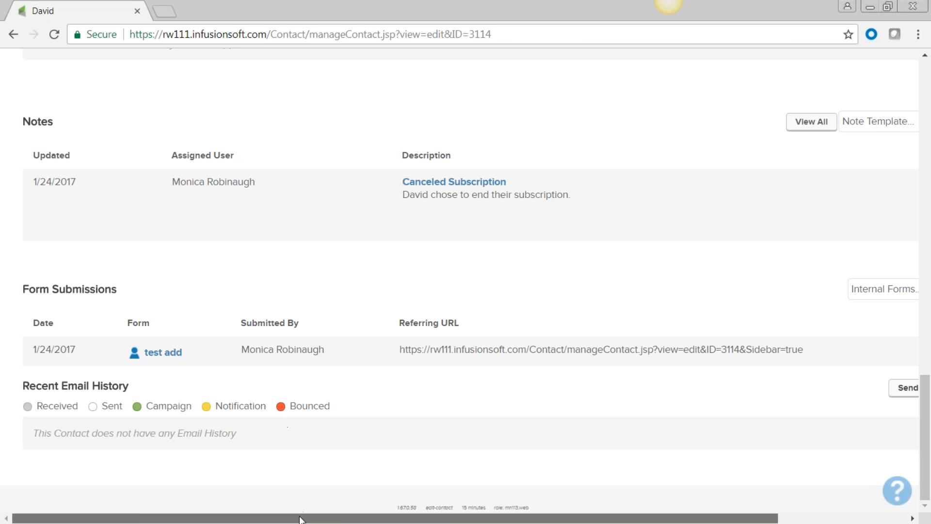
{"action": "left_click_drag", "start_coordinate": [301, 517], "coordinate": [431, 518]}
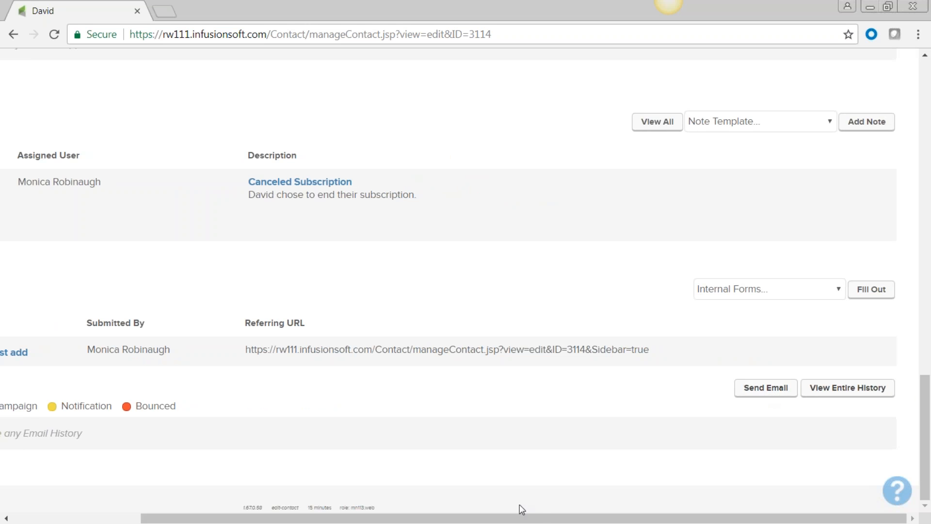
{"action": "left_click_drag", "start_coordinate": [536, 516], "coordinate": [252, 510]}
{"action": "scroll", "coordinate": [285, 379], "scroll_direction": "up", "scroll_amount": 10}
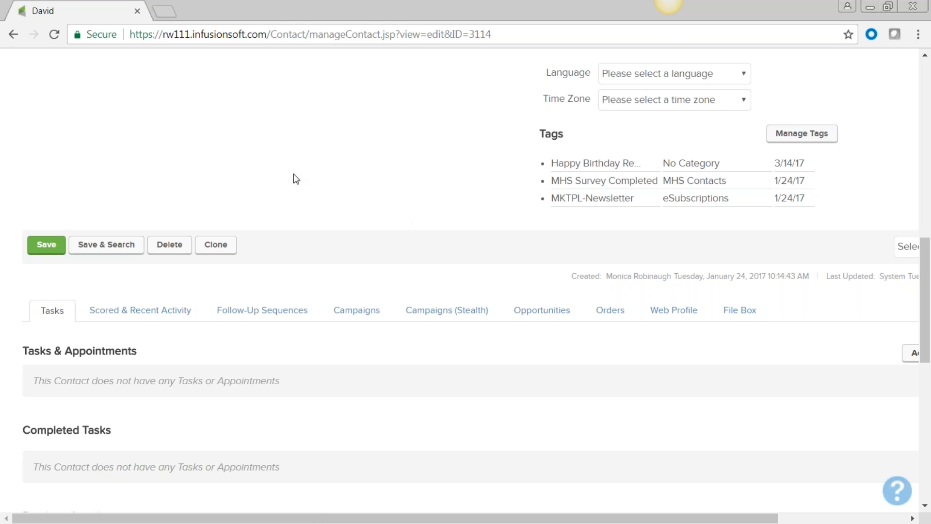
{"action": "scroll", "coordinate": [293, 174], "scroll_direction": "up", "scroll_amount": 14}
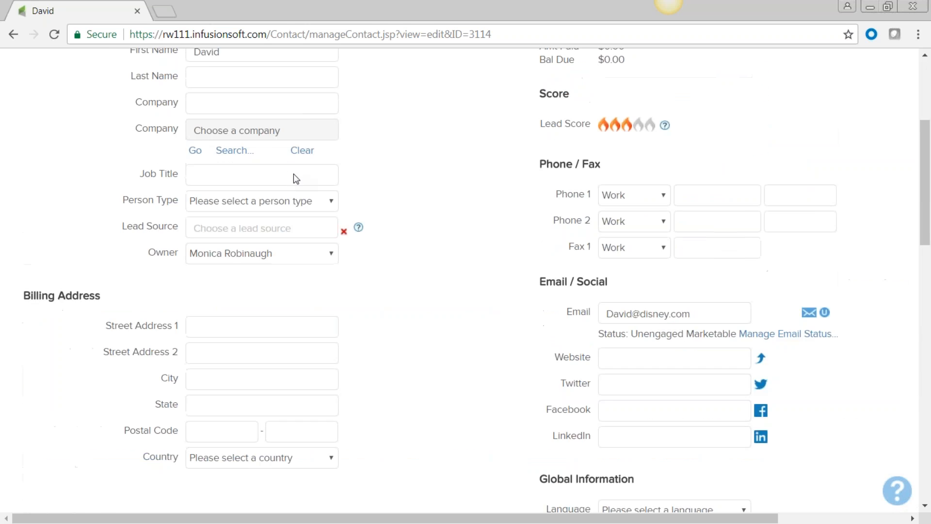